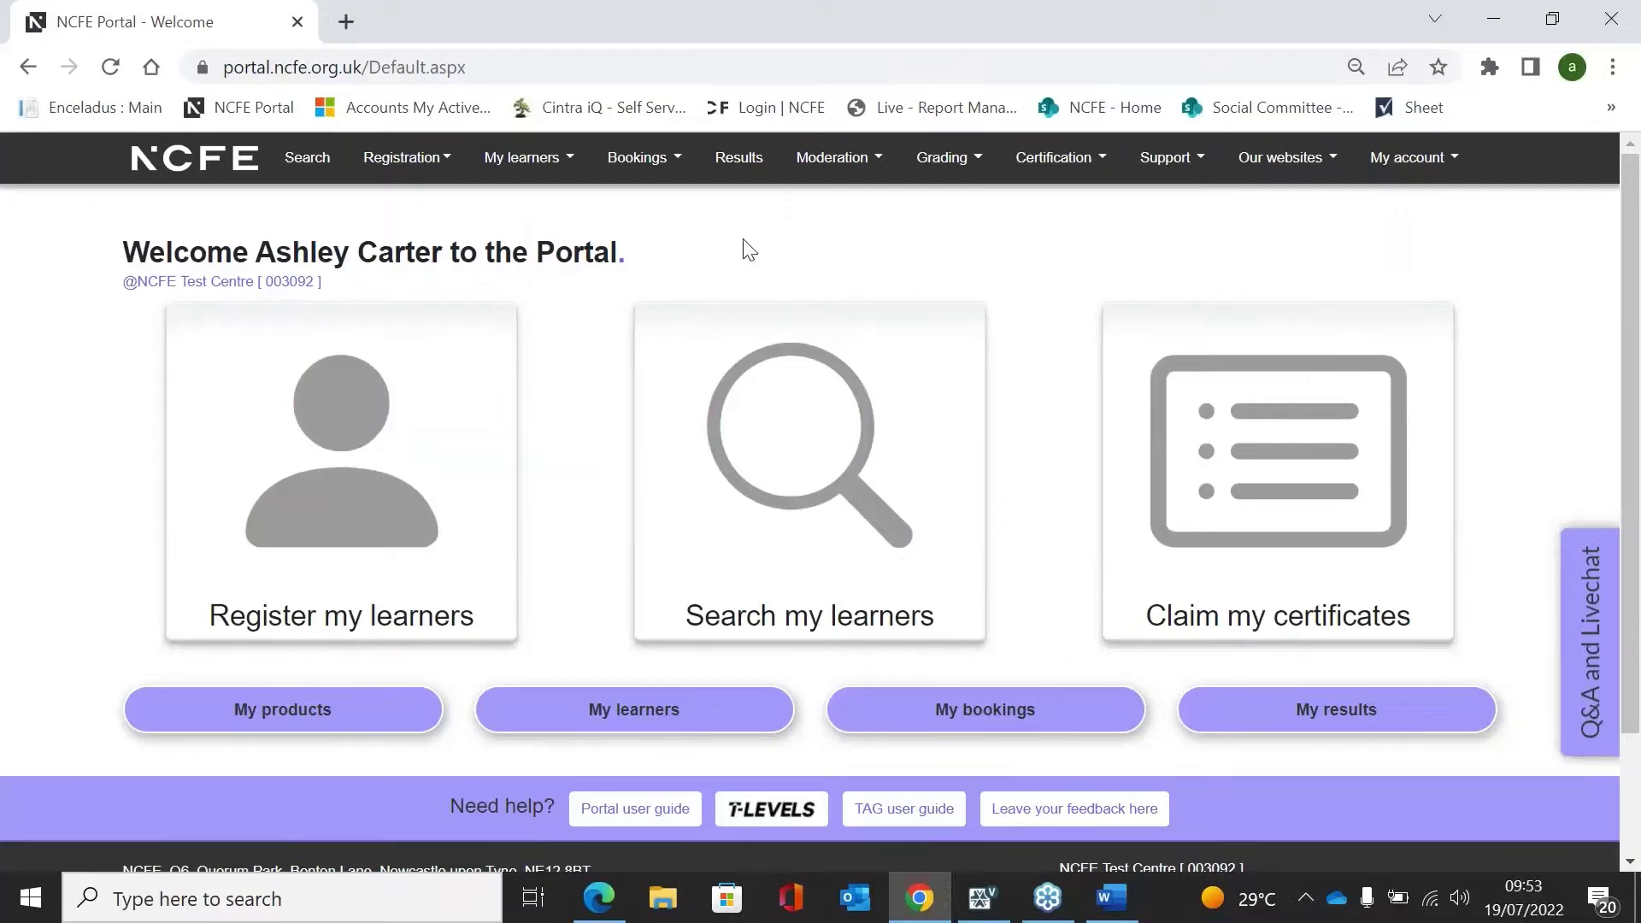
# - Open the controlled assessment booking page and search for learners in batch 805707453
pyautogui.click(659, 166)
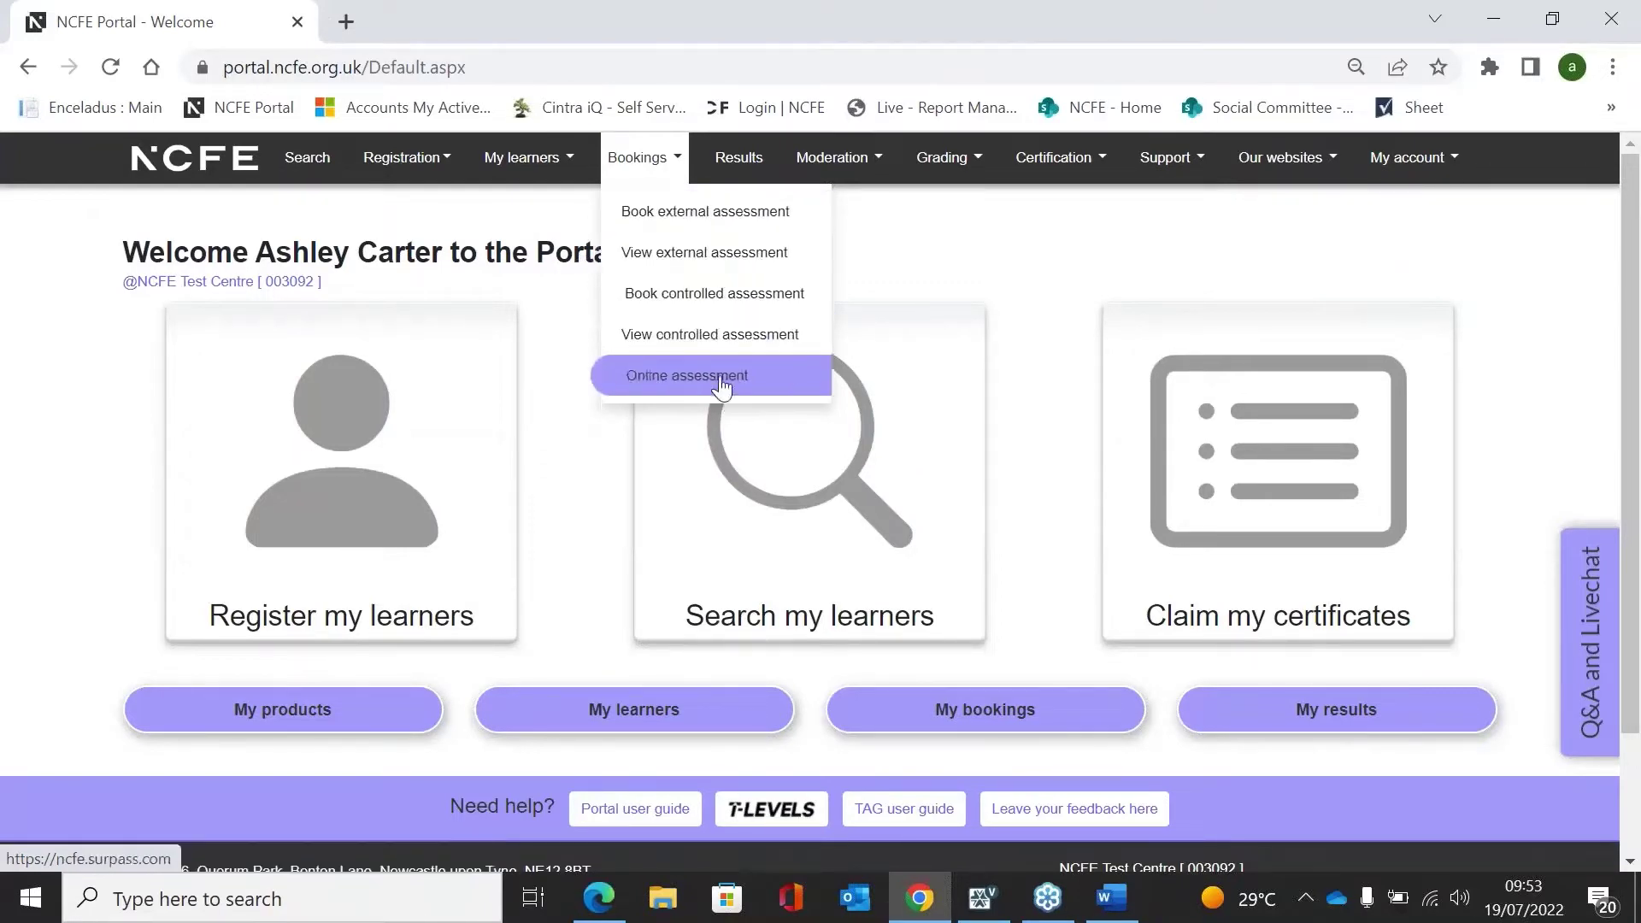
pyautogui.click(699, 306)
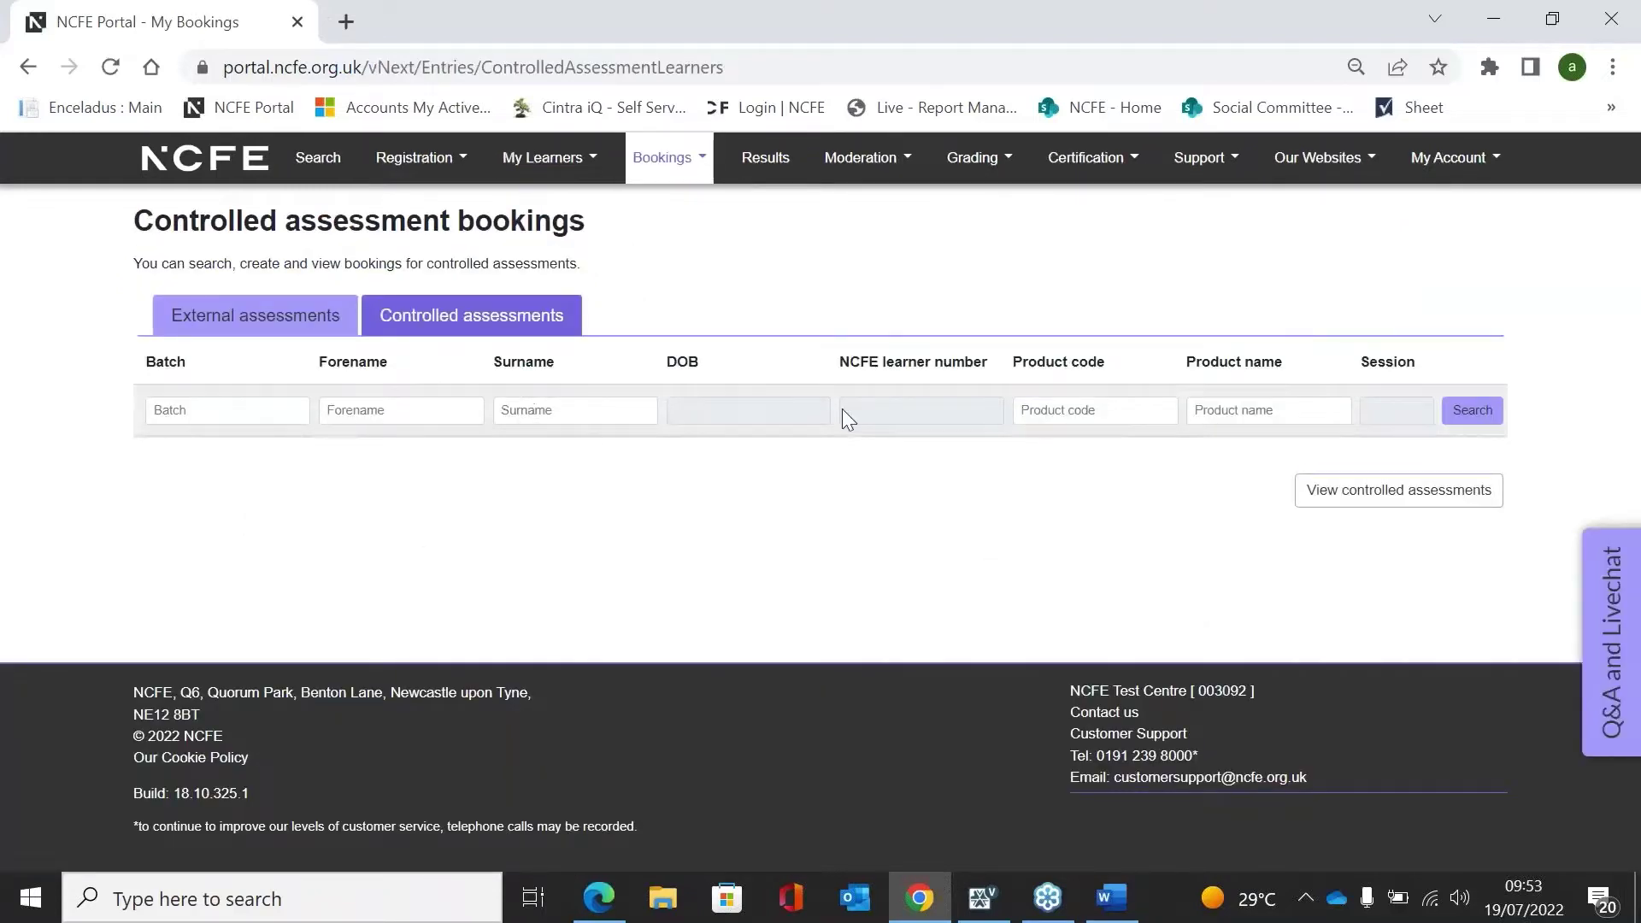
pyautogui.click(517, 409)
pyautogui.click(185, 413)
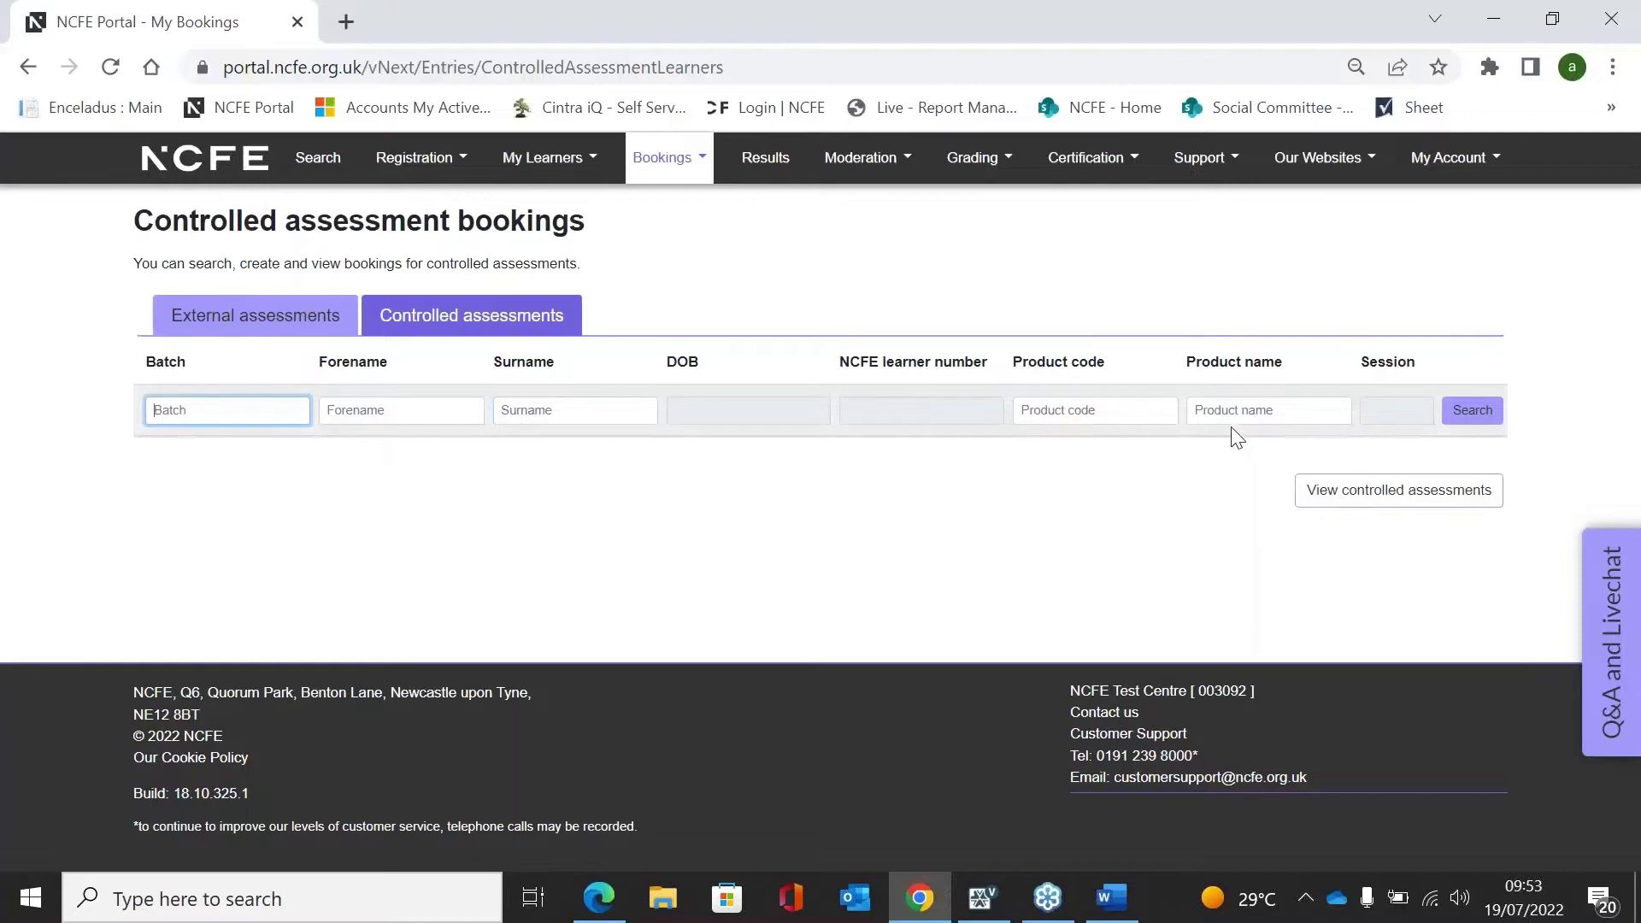
pyautogui.write('805707453')
pyautogui.press('Return')
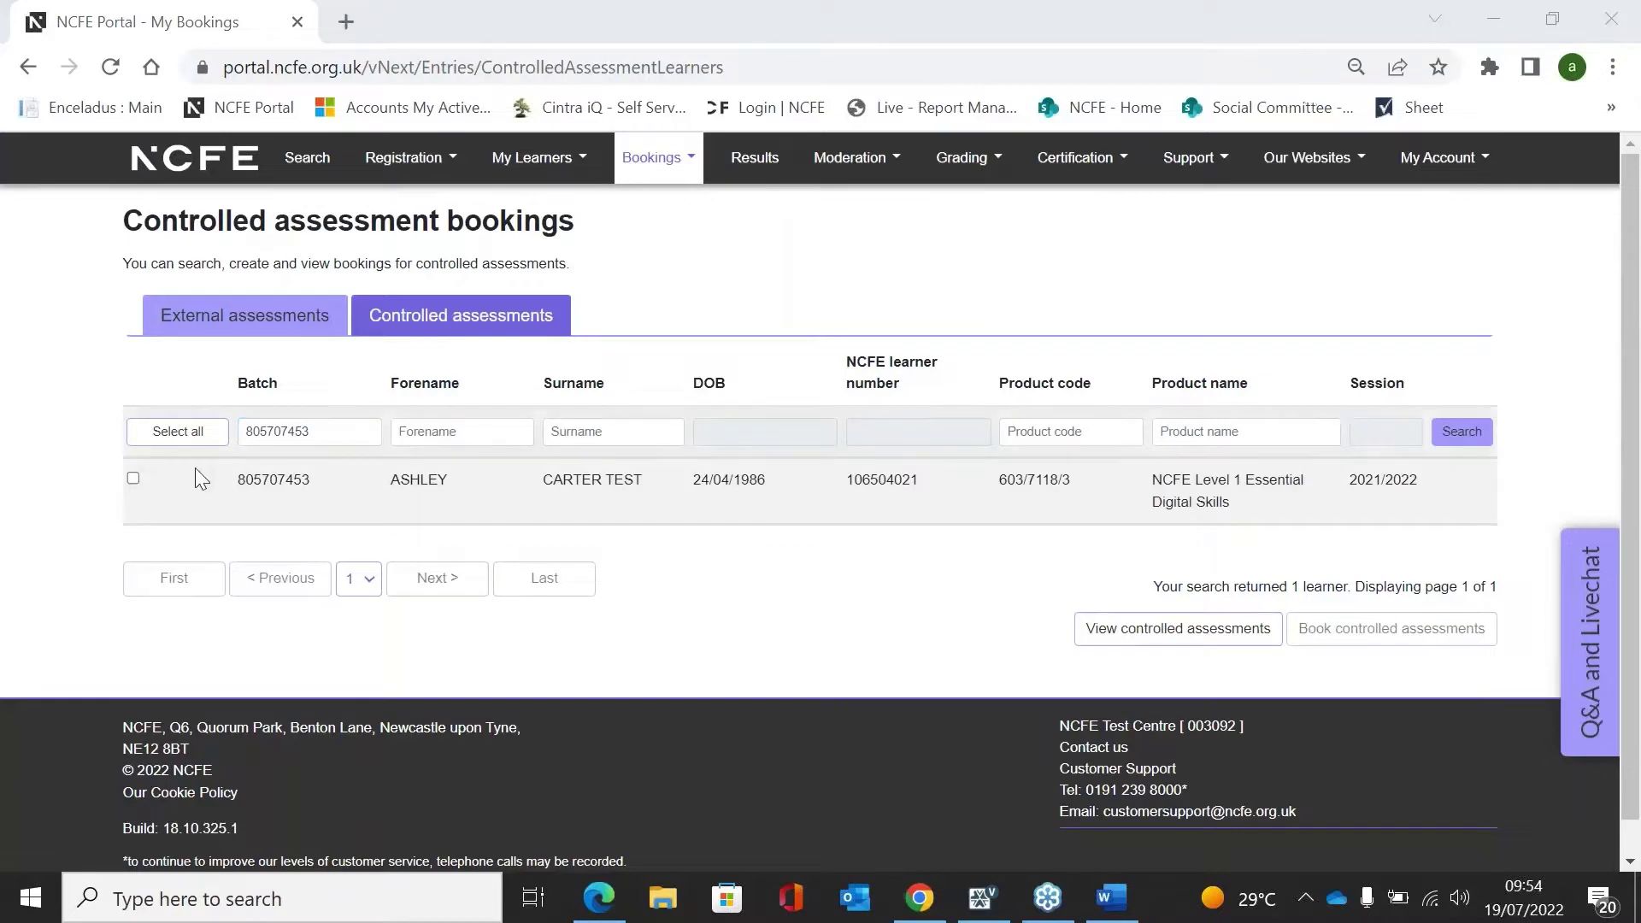
# - Book the controlled assessment for the learner in the batch, accept the preassigned topic and confirm the declaration
pyautogui.click(133, 479)
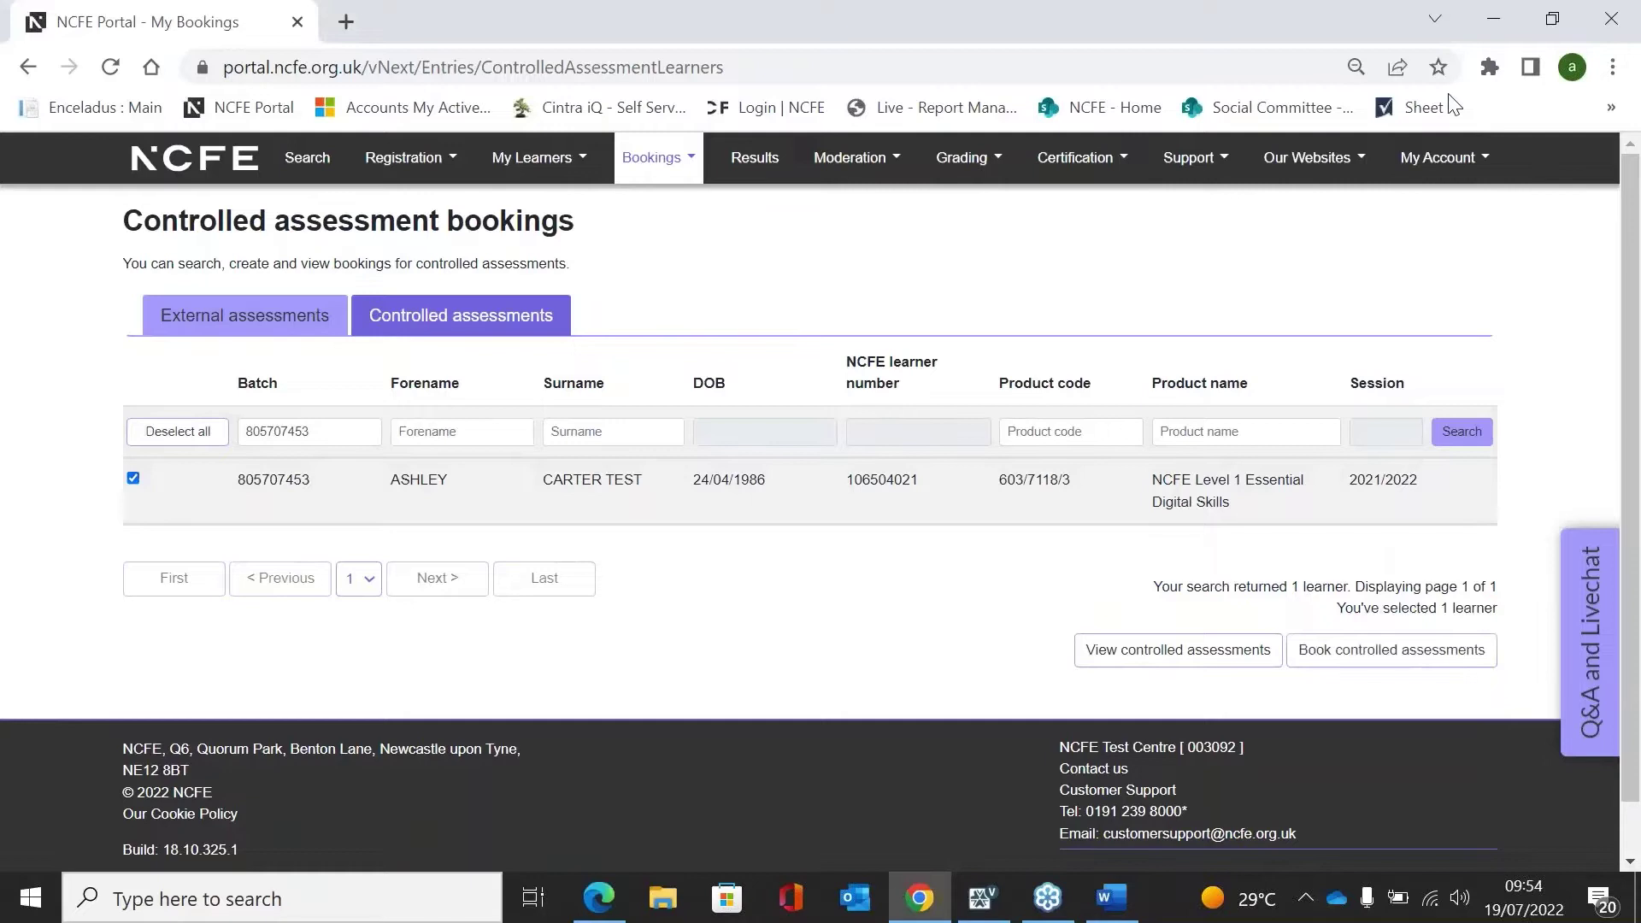
pyautogui.click(1412, 657)
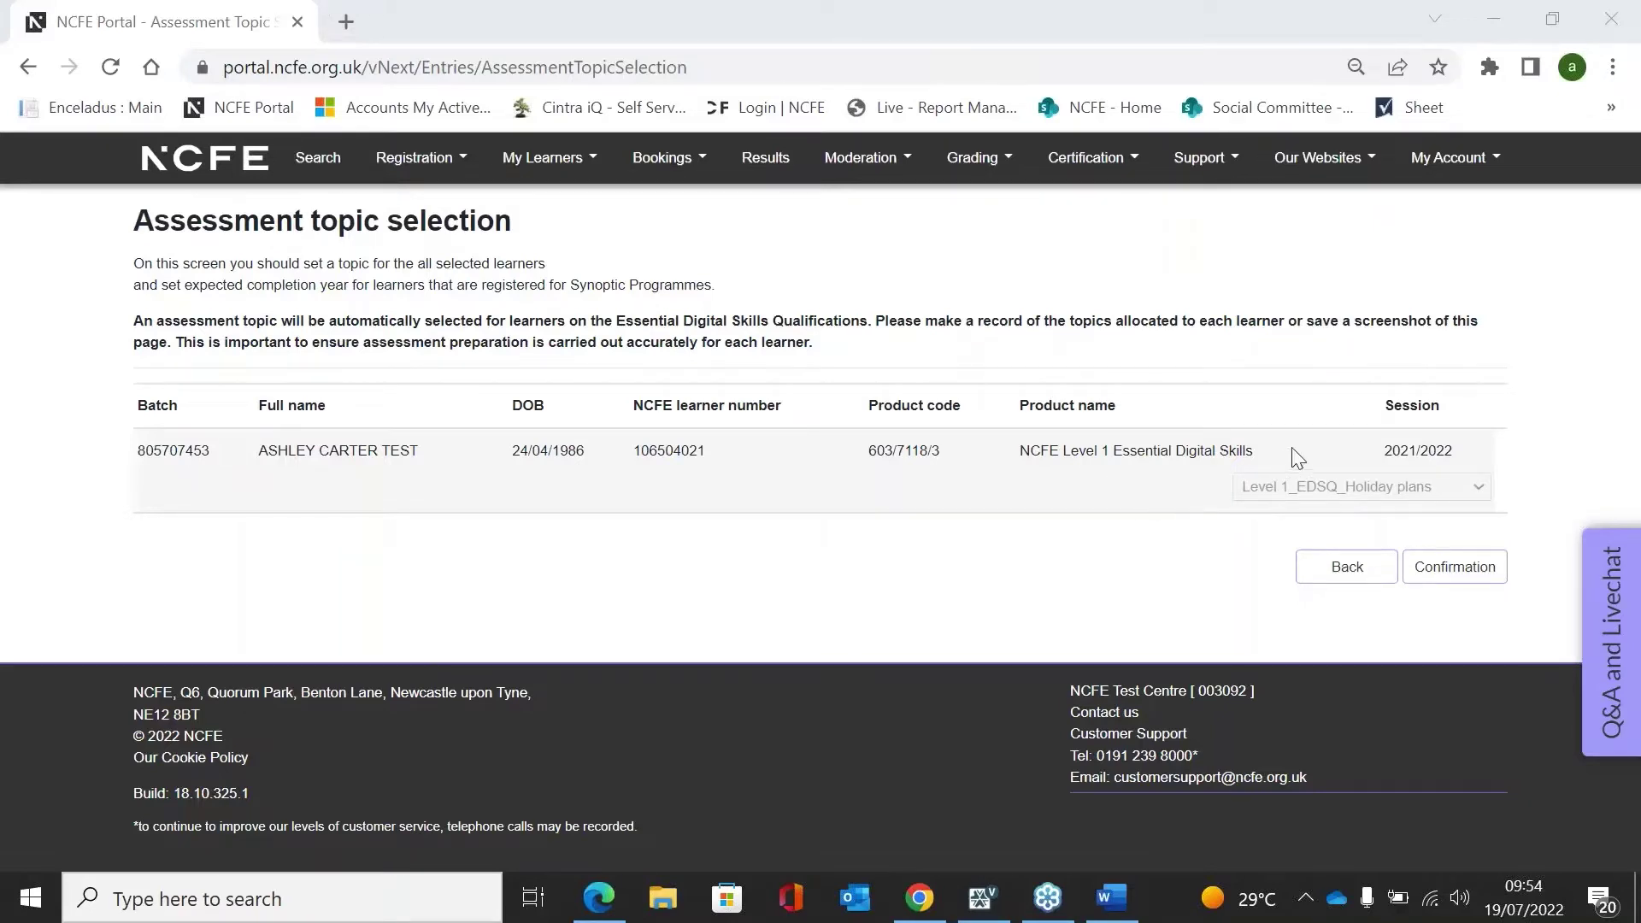
pyautogui.click(1472, 576)
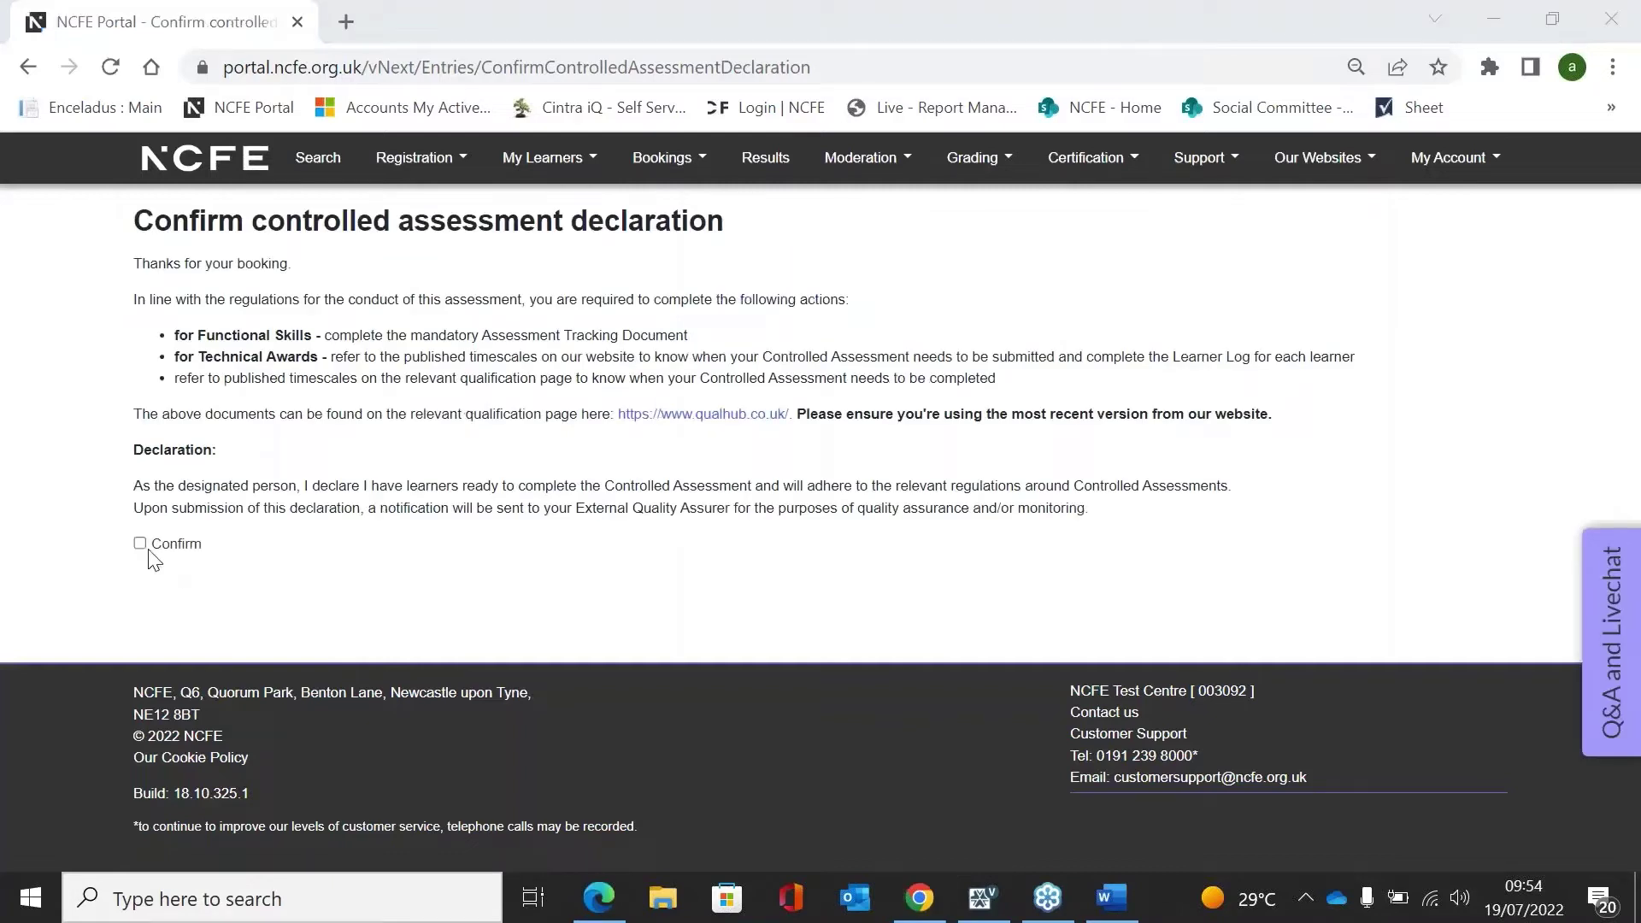
pyautogui.click(140, 545)
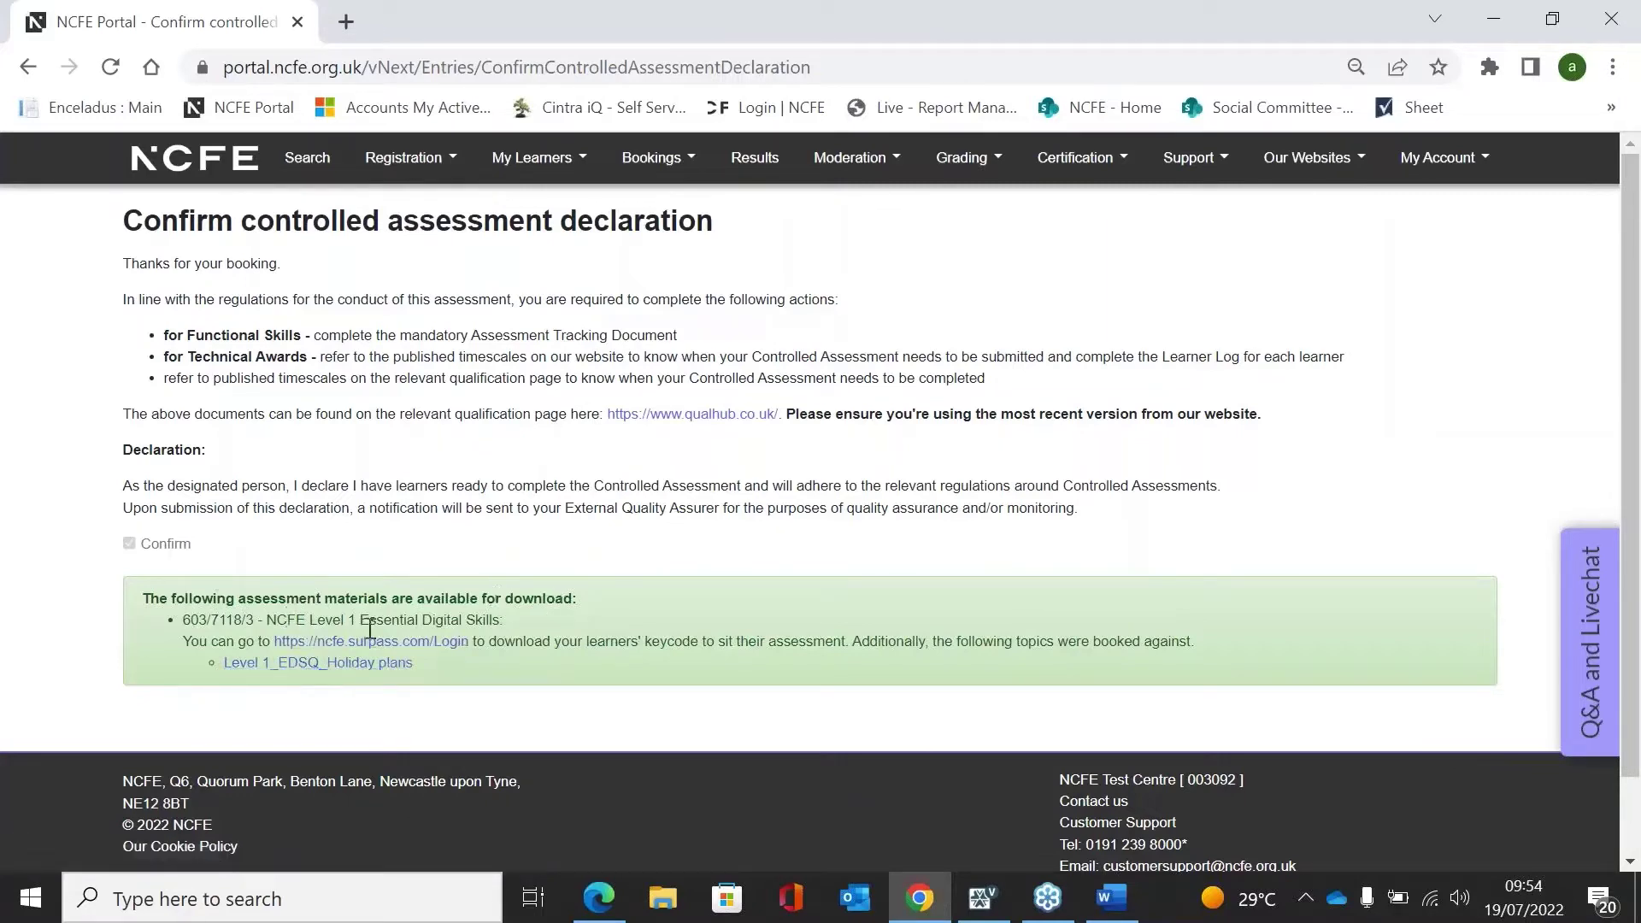
# - Download the Level 1_EDSQ_Holiday plans assessment materials, look at the files in the folder and close it
pyautogui.click(328, 672)
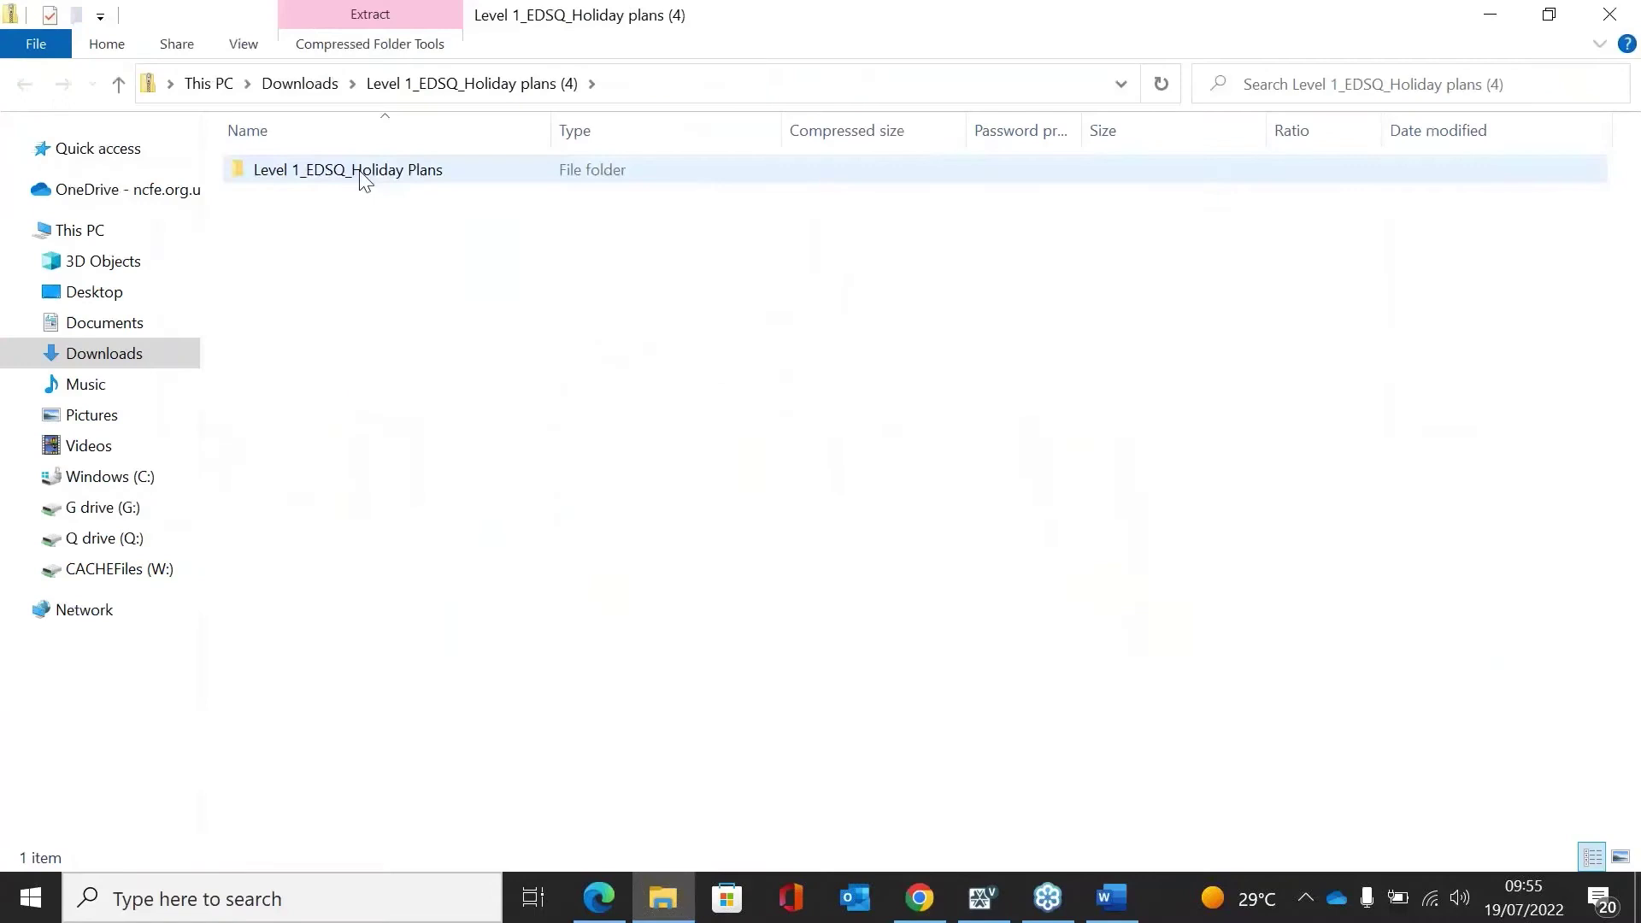
pyautogui.doubleClick(358, 169)
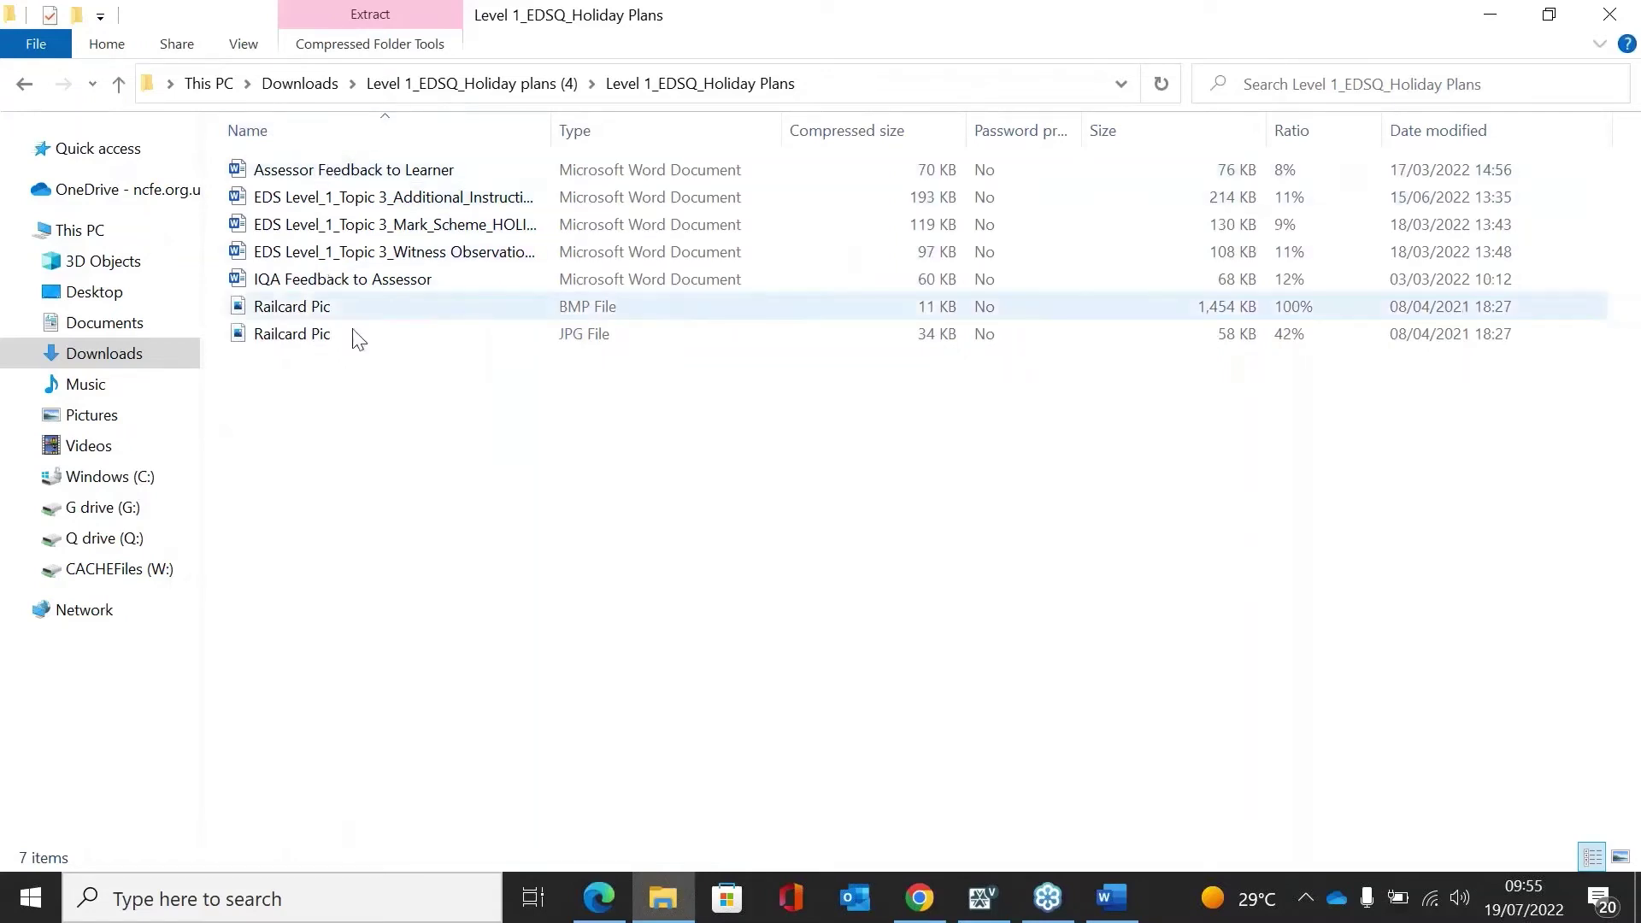
pyautogui.click(1628, 17)
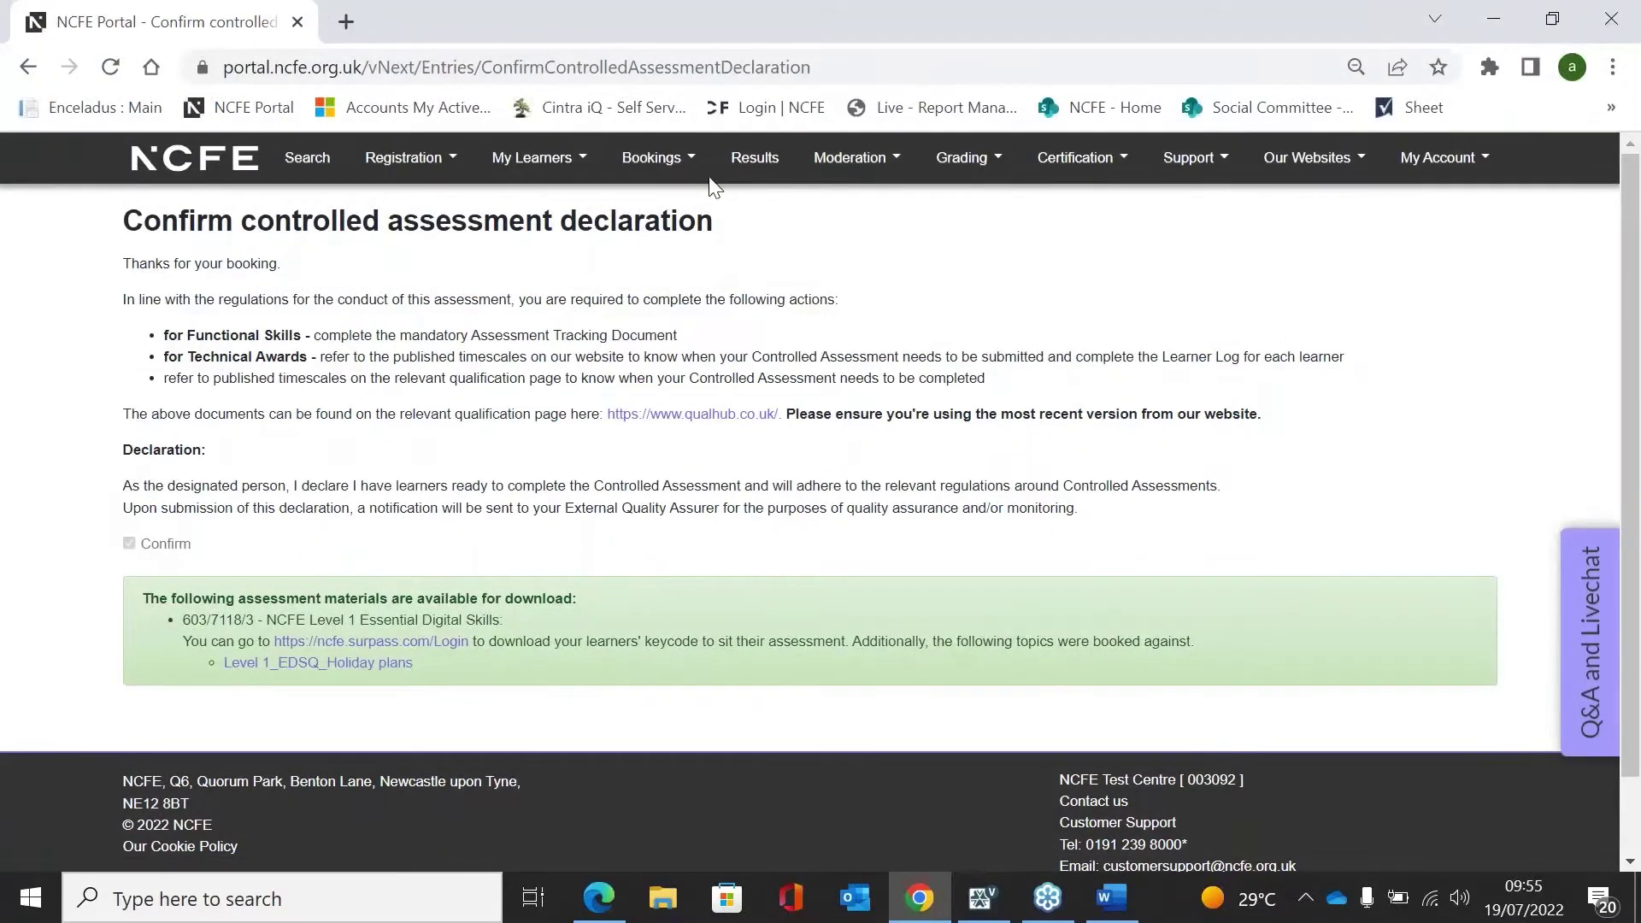
# - Open the list of existing controlled assessment bookings and select the learner's NCFE Level 1 Essential Digital Skills booking
pyautogui.click(685, 171)
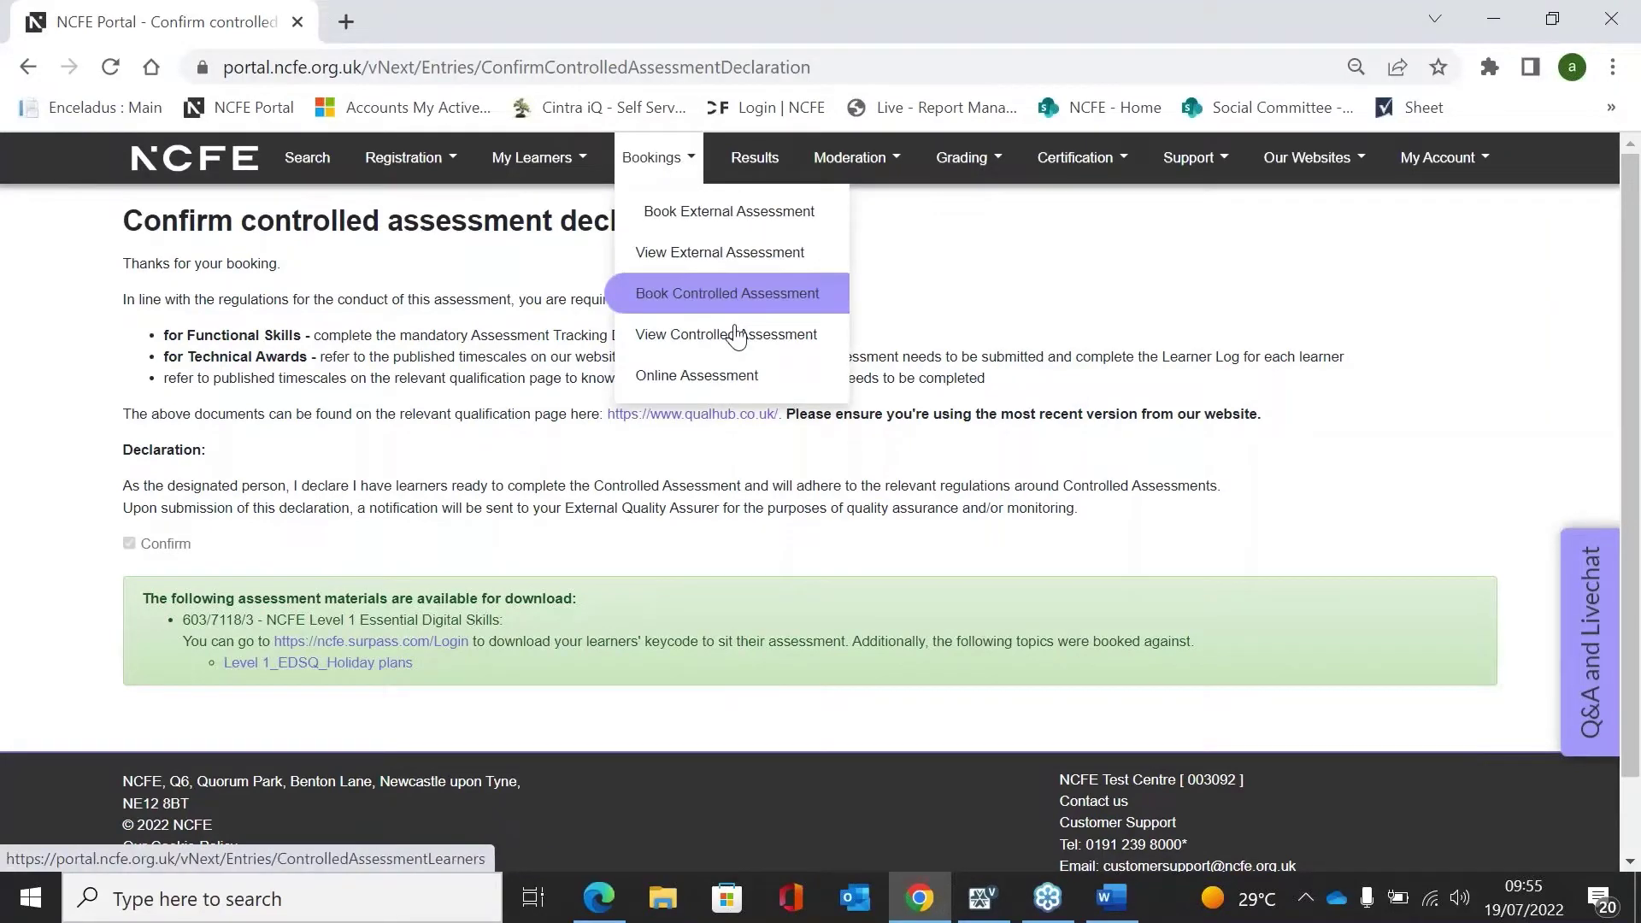
pyautogui.click(794, 338)
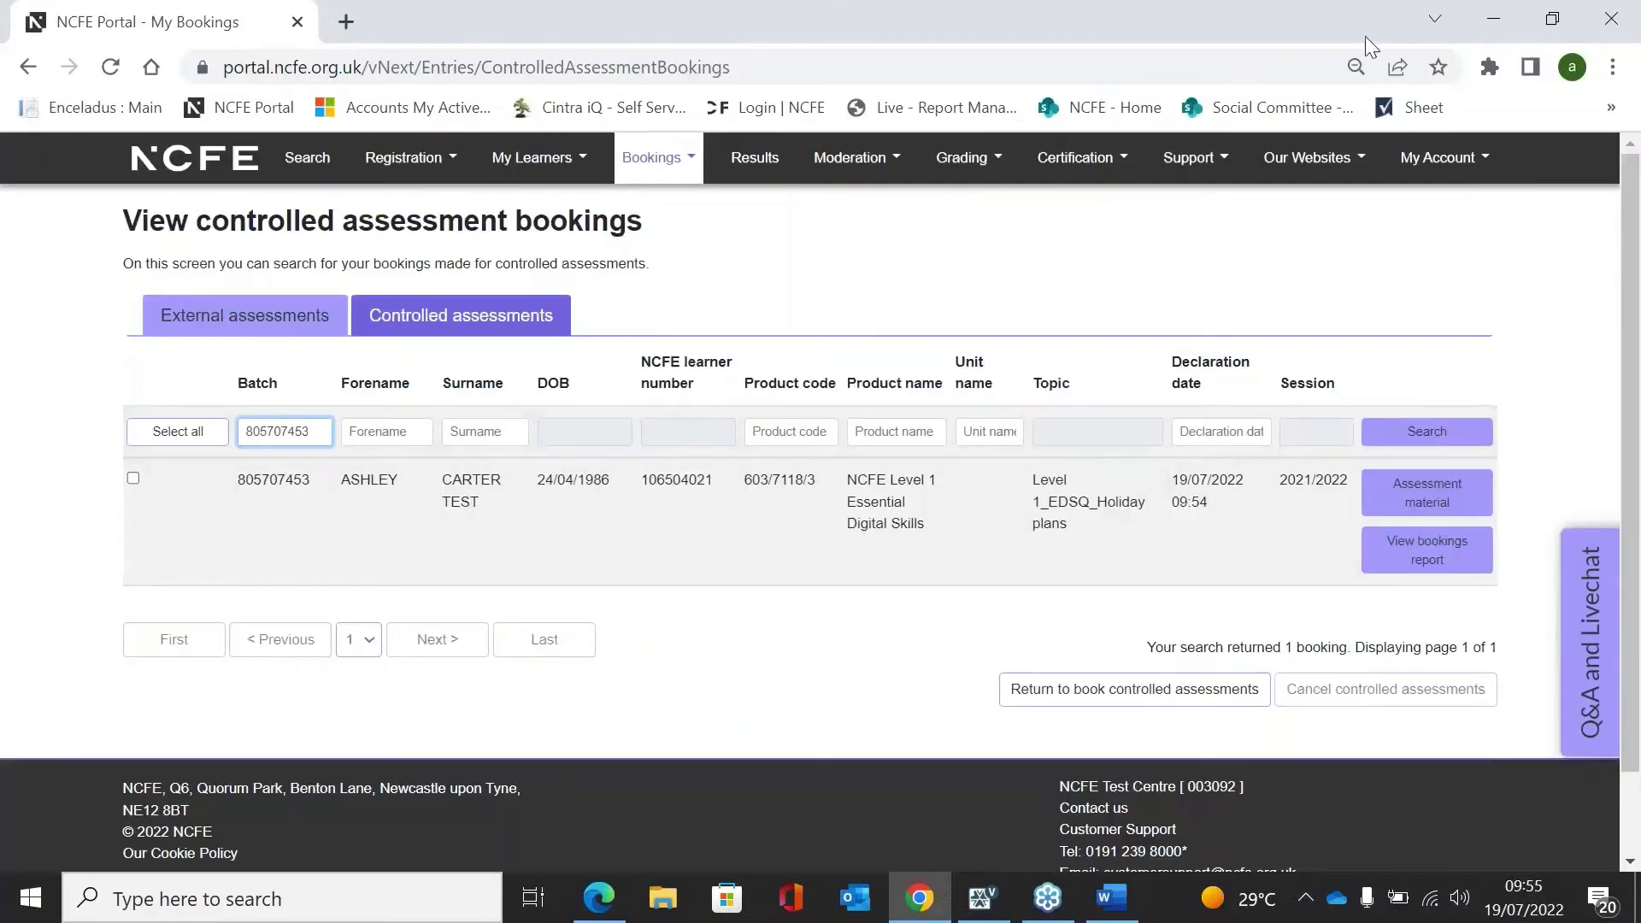
pyautogui.click(132, 478)
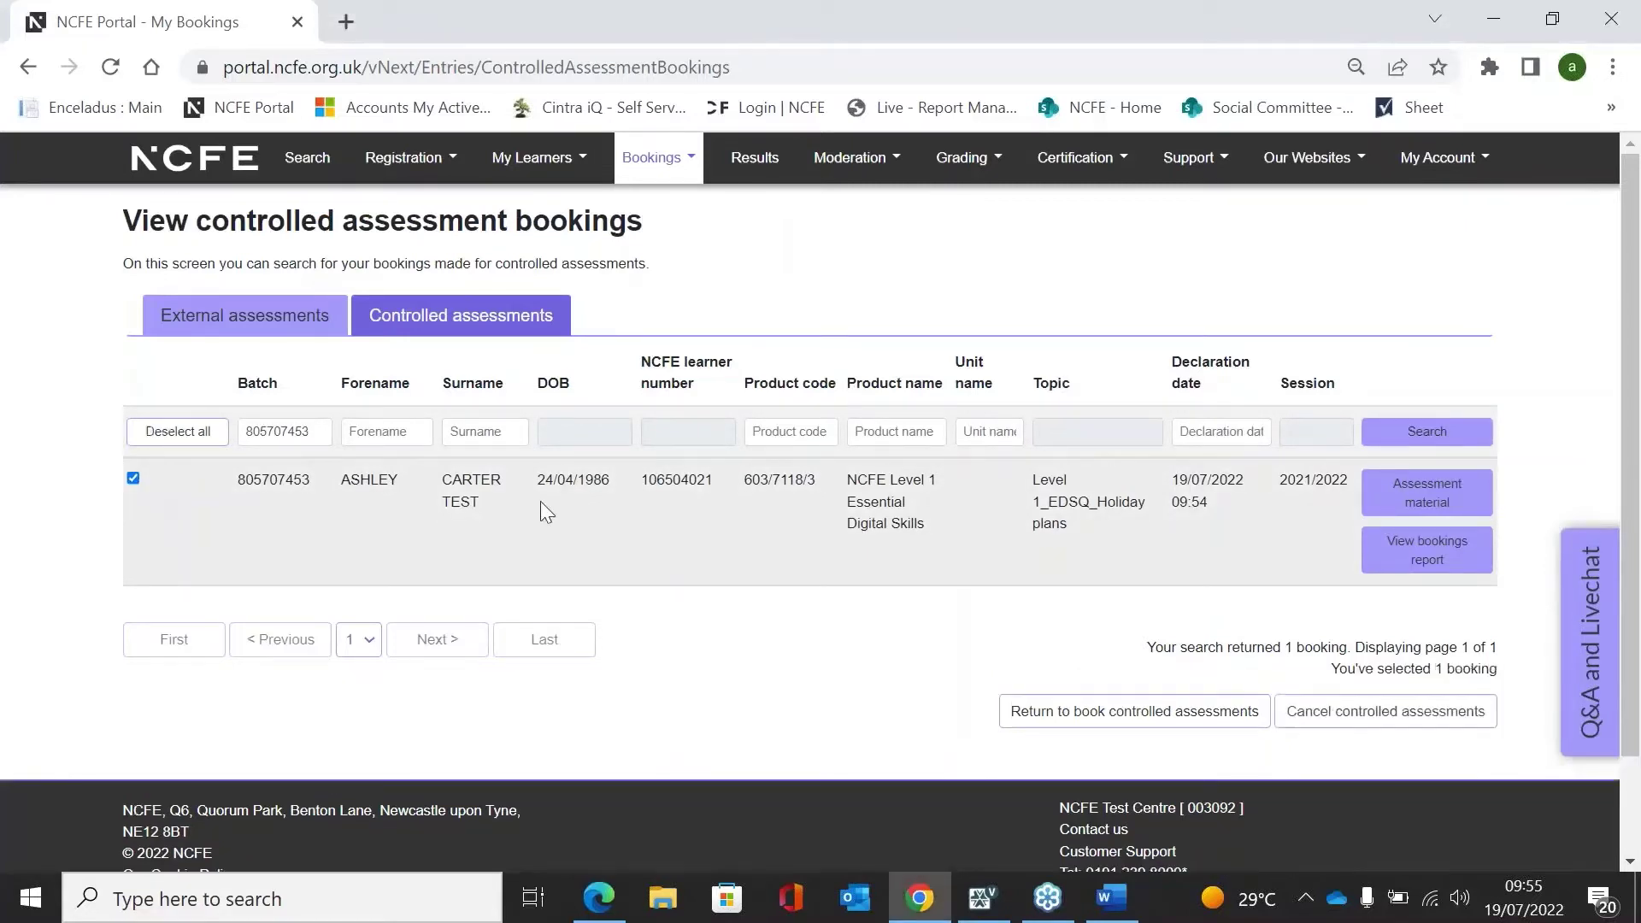
# - Open the cancellation form for the selected booking, view the available cancellation reasons and return without cancelling the booking
pyautogui.scroll(-1, 1246, 493)
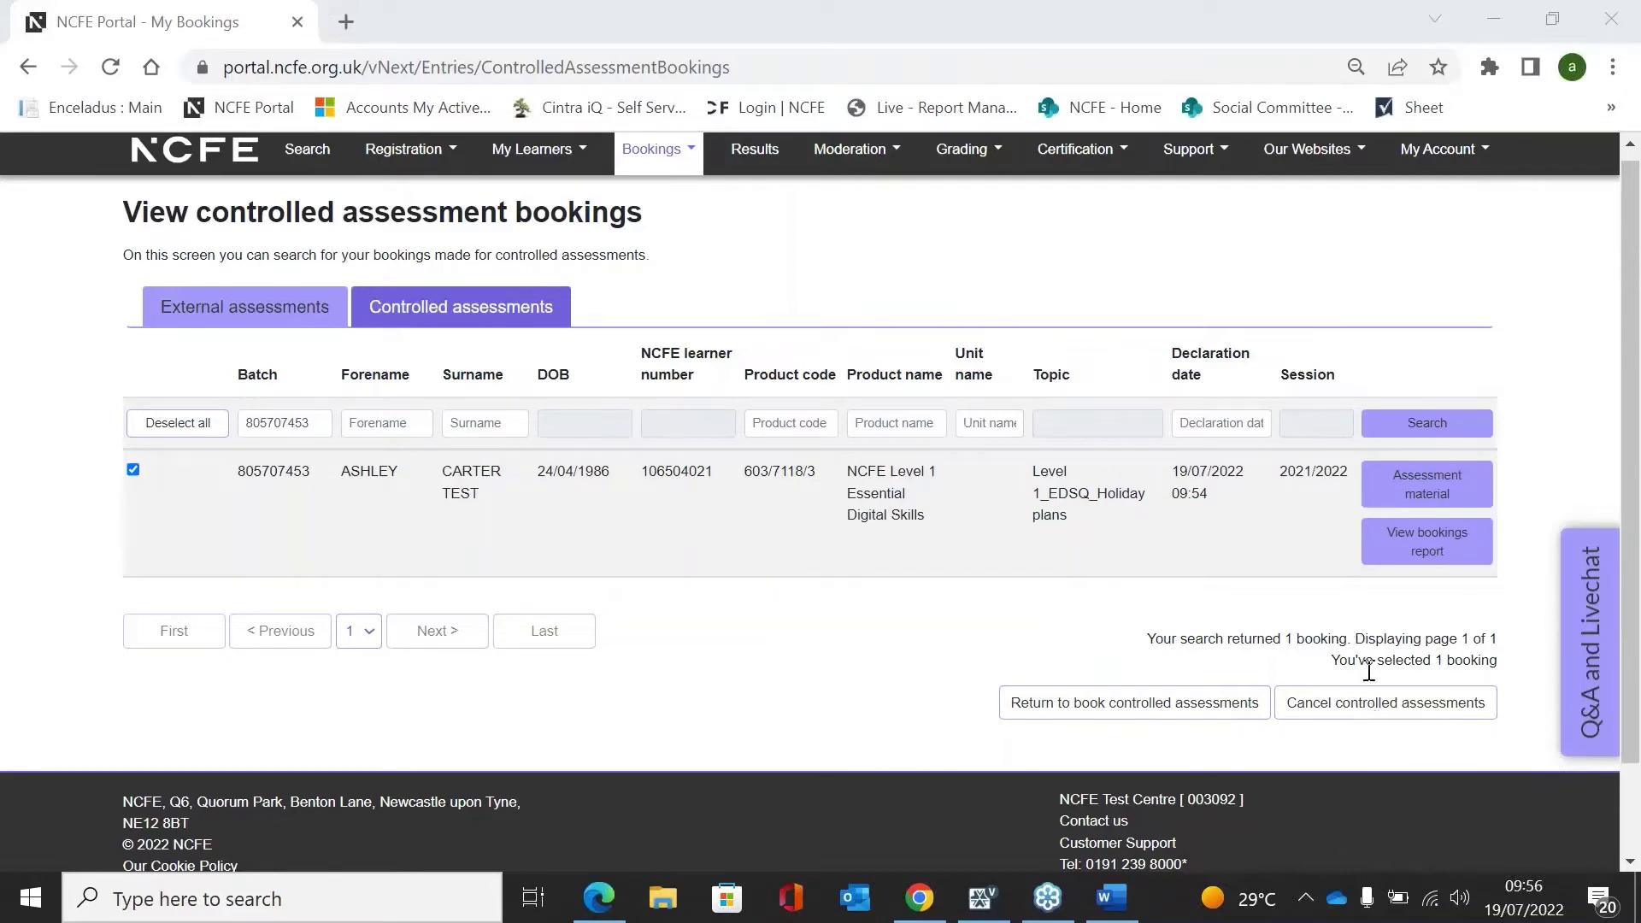
pyautogui.click(1351, 713)
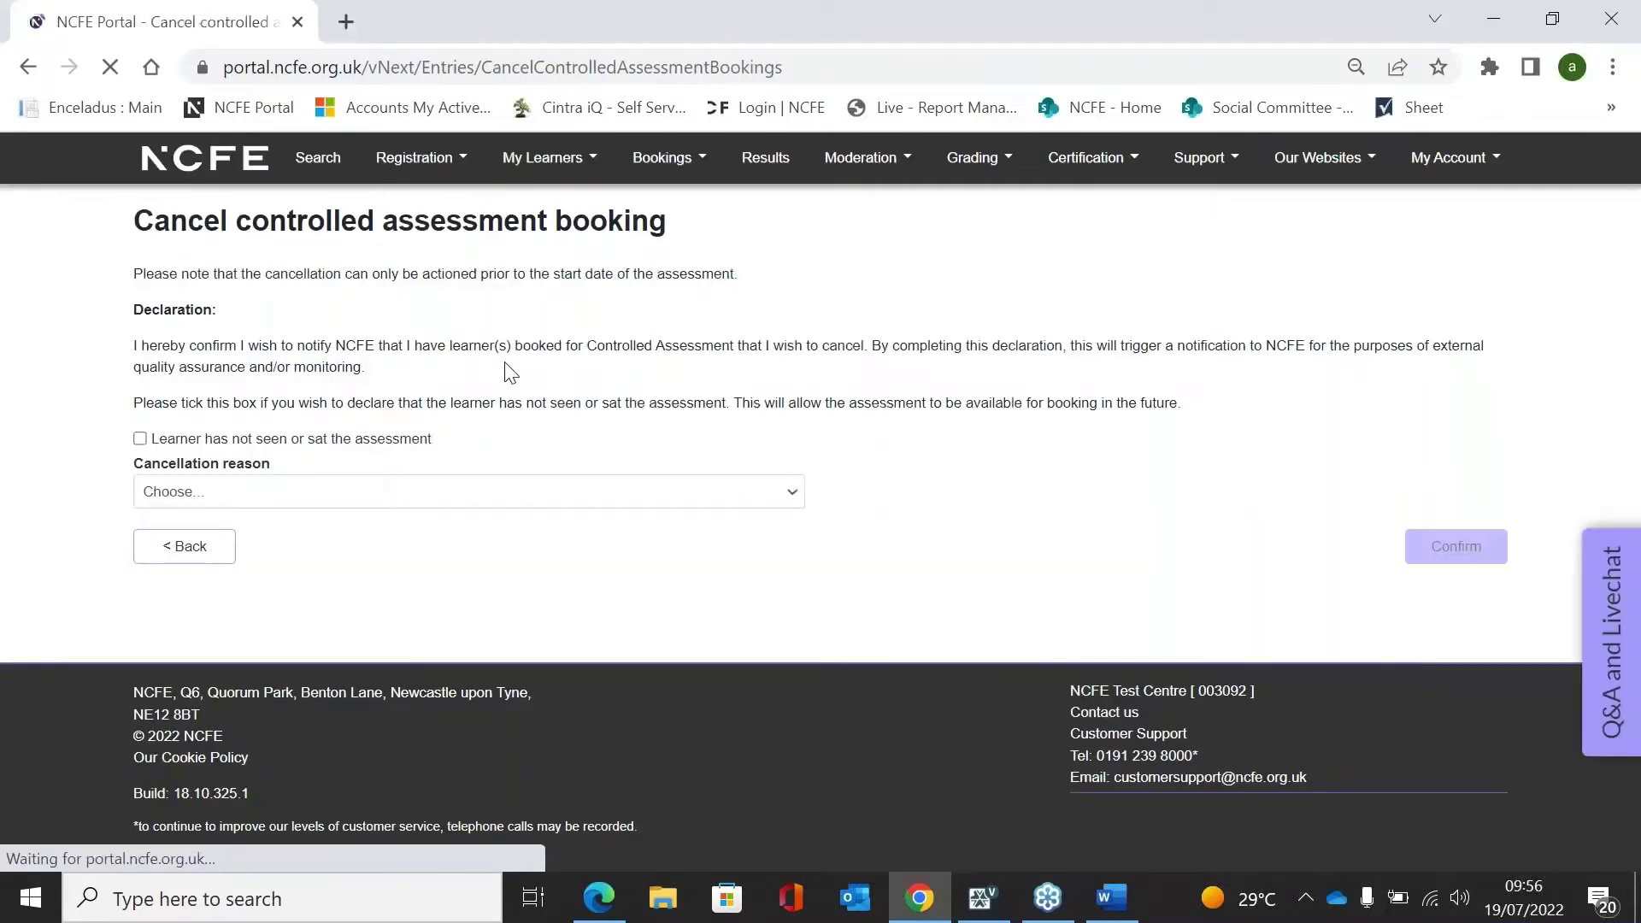
pyautogui.click(633, 365)
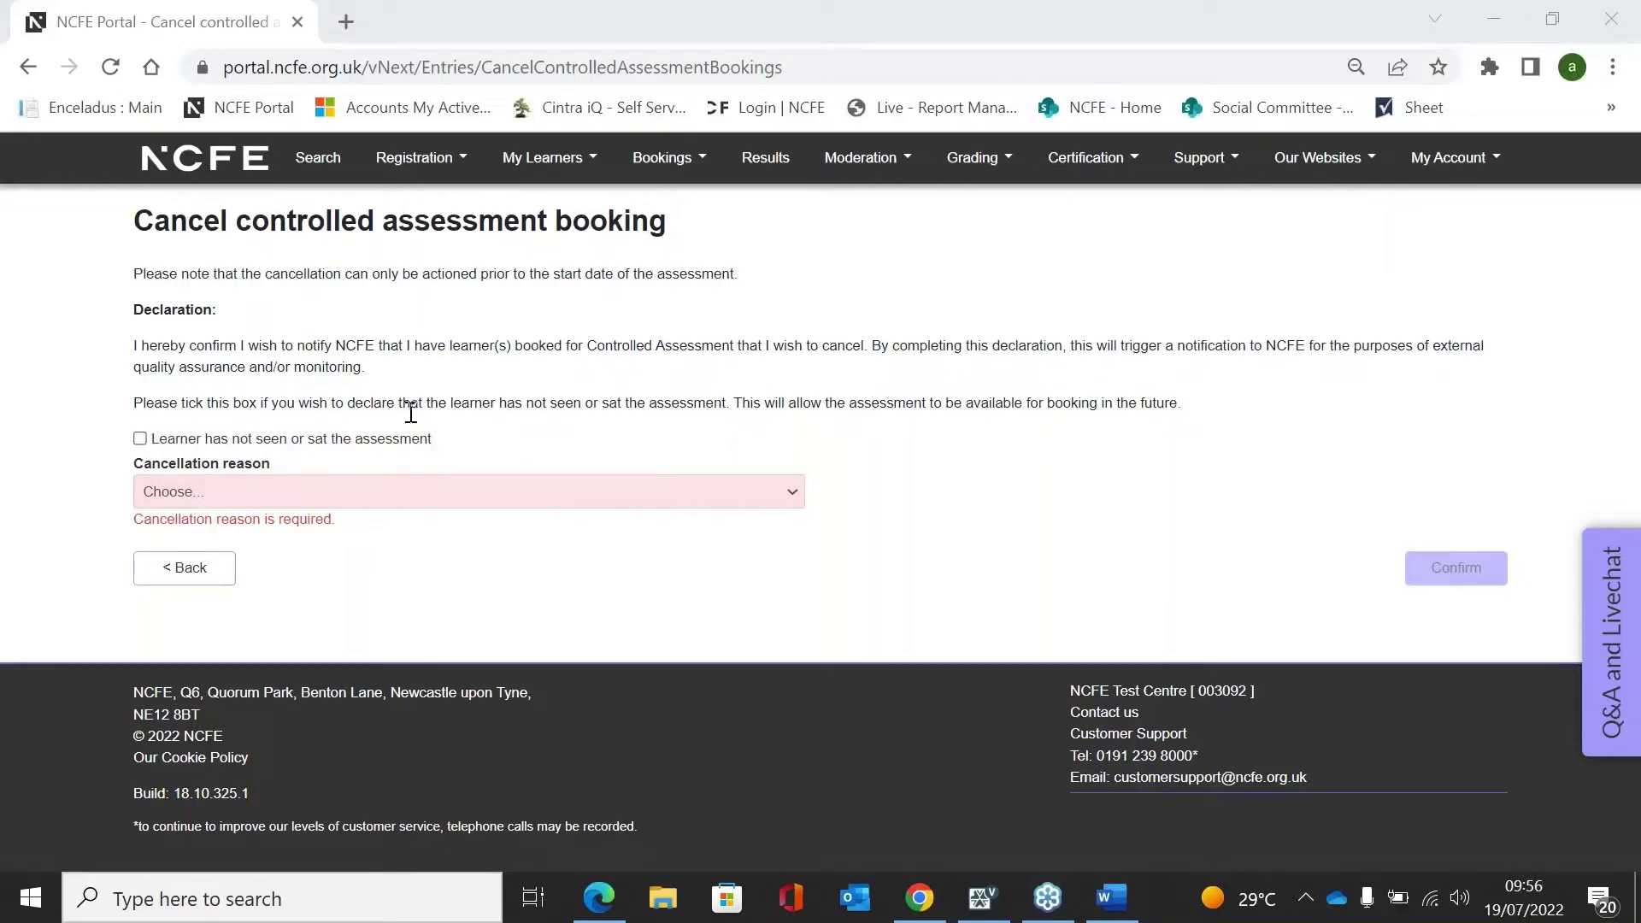
pyautogui.click(511, 492)
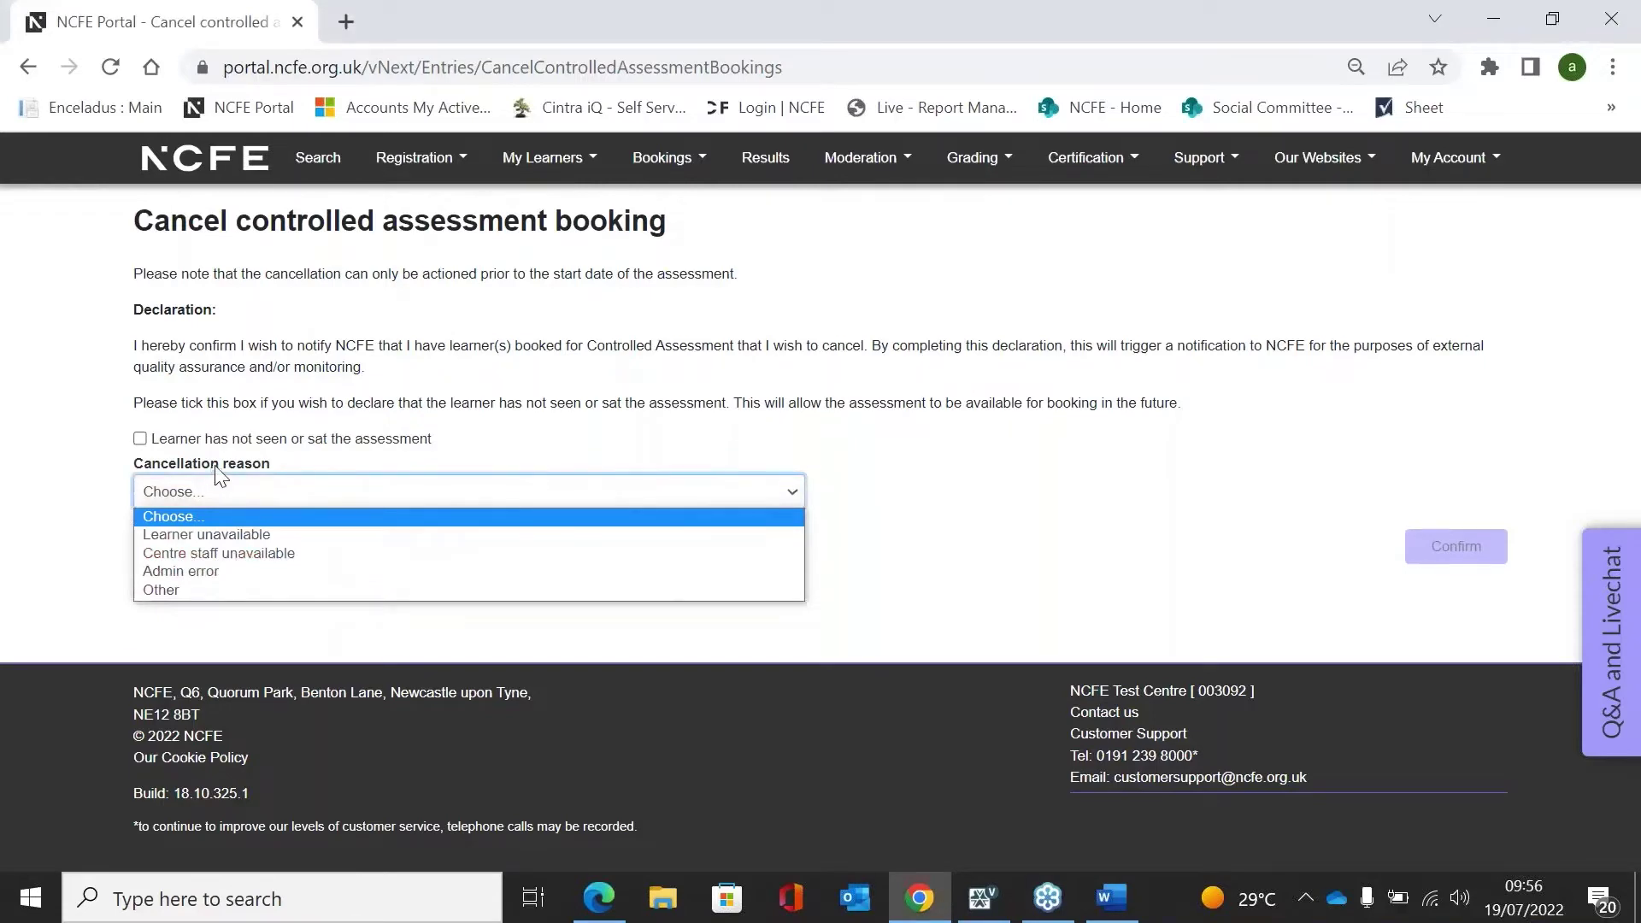
pyautogui.click(557, 395)
pyautogui.click(212, 574)
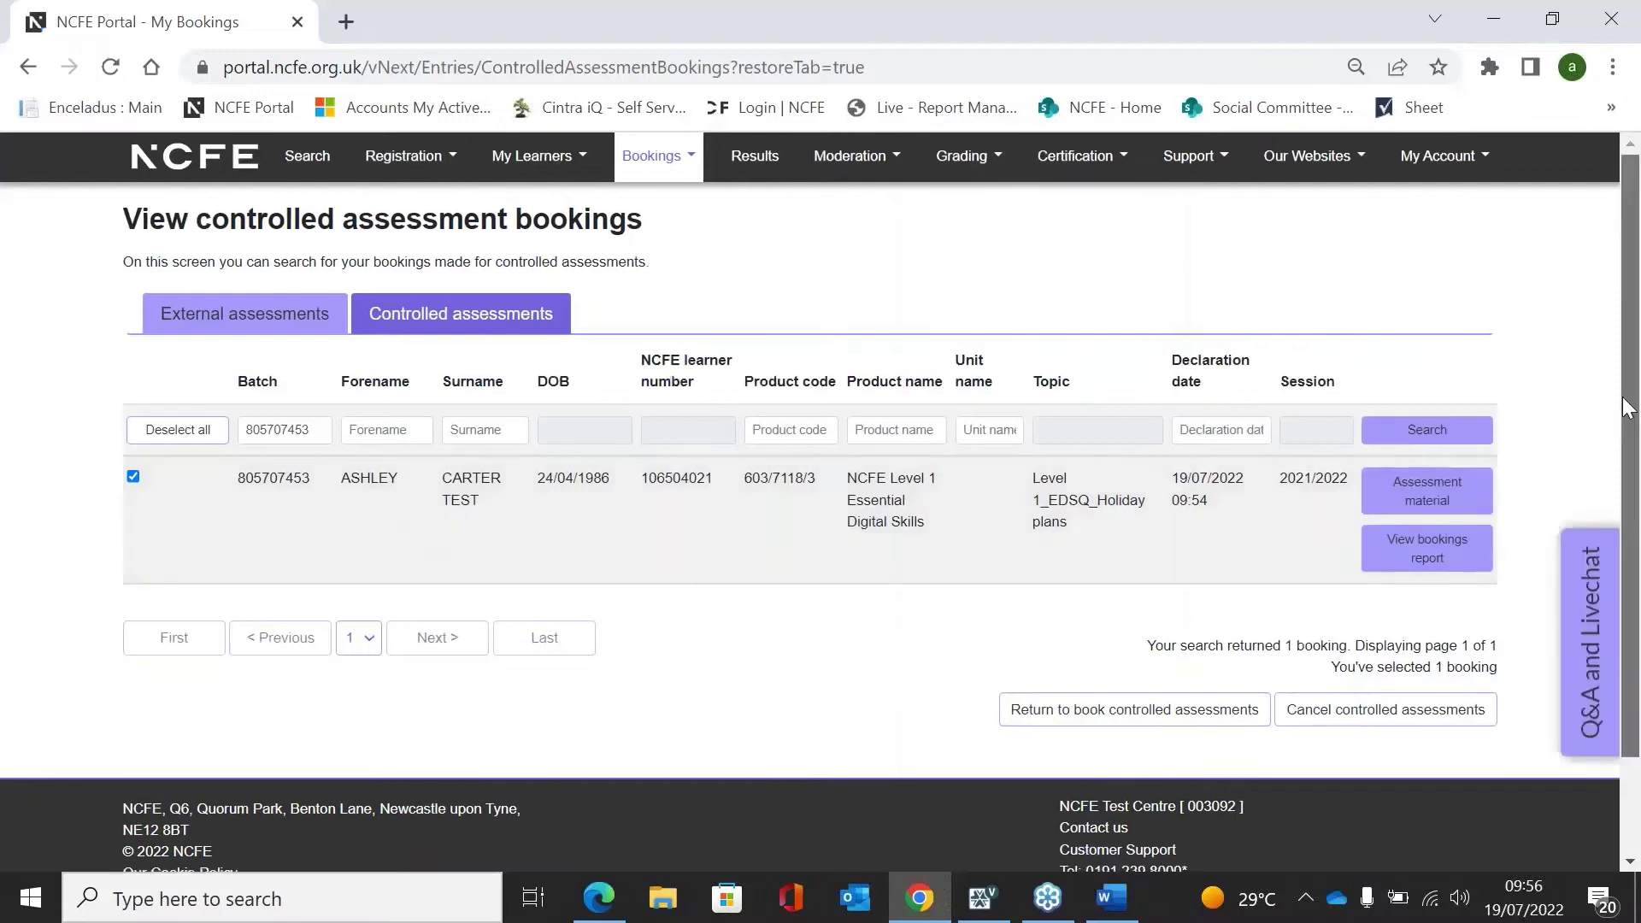
# - Switch to Surpass Viewer, select the learner's Level 1 Essential Digital Skills test in the invigilation list and examine its state and other columns
pyautogui.scroll(-1, 1627, 408)
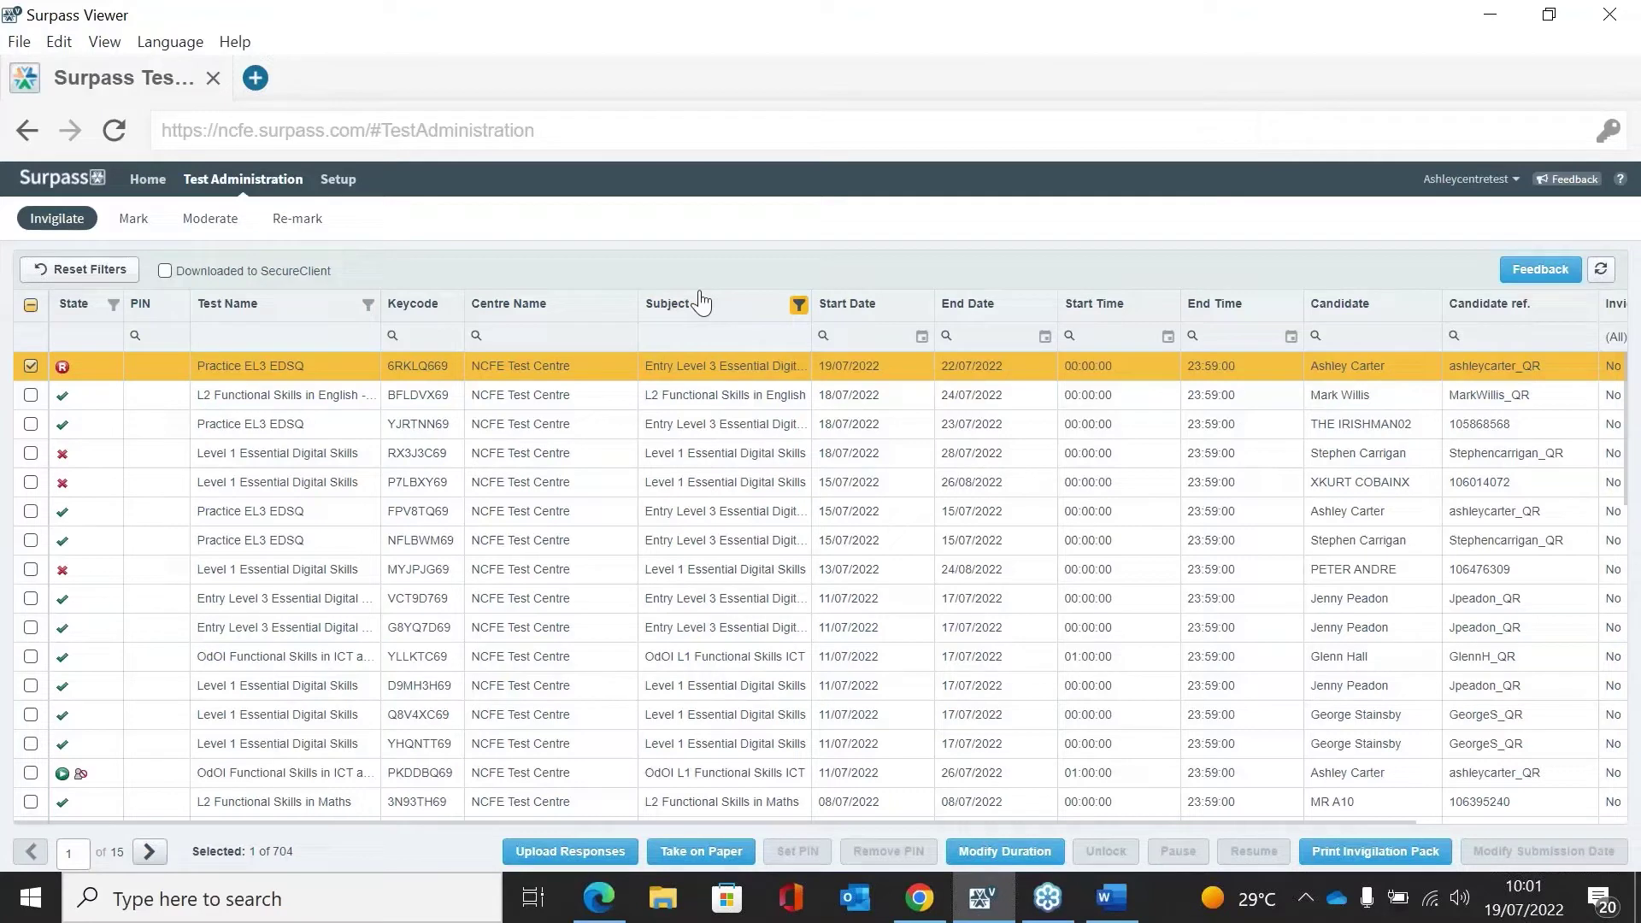
pyautogui.click(750, 404)
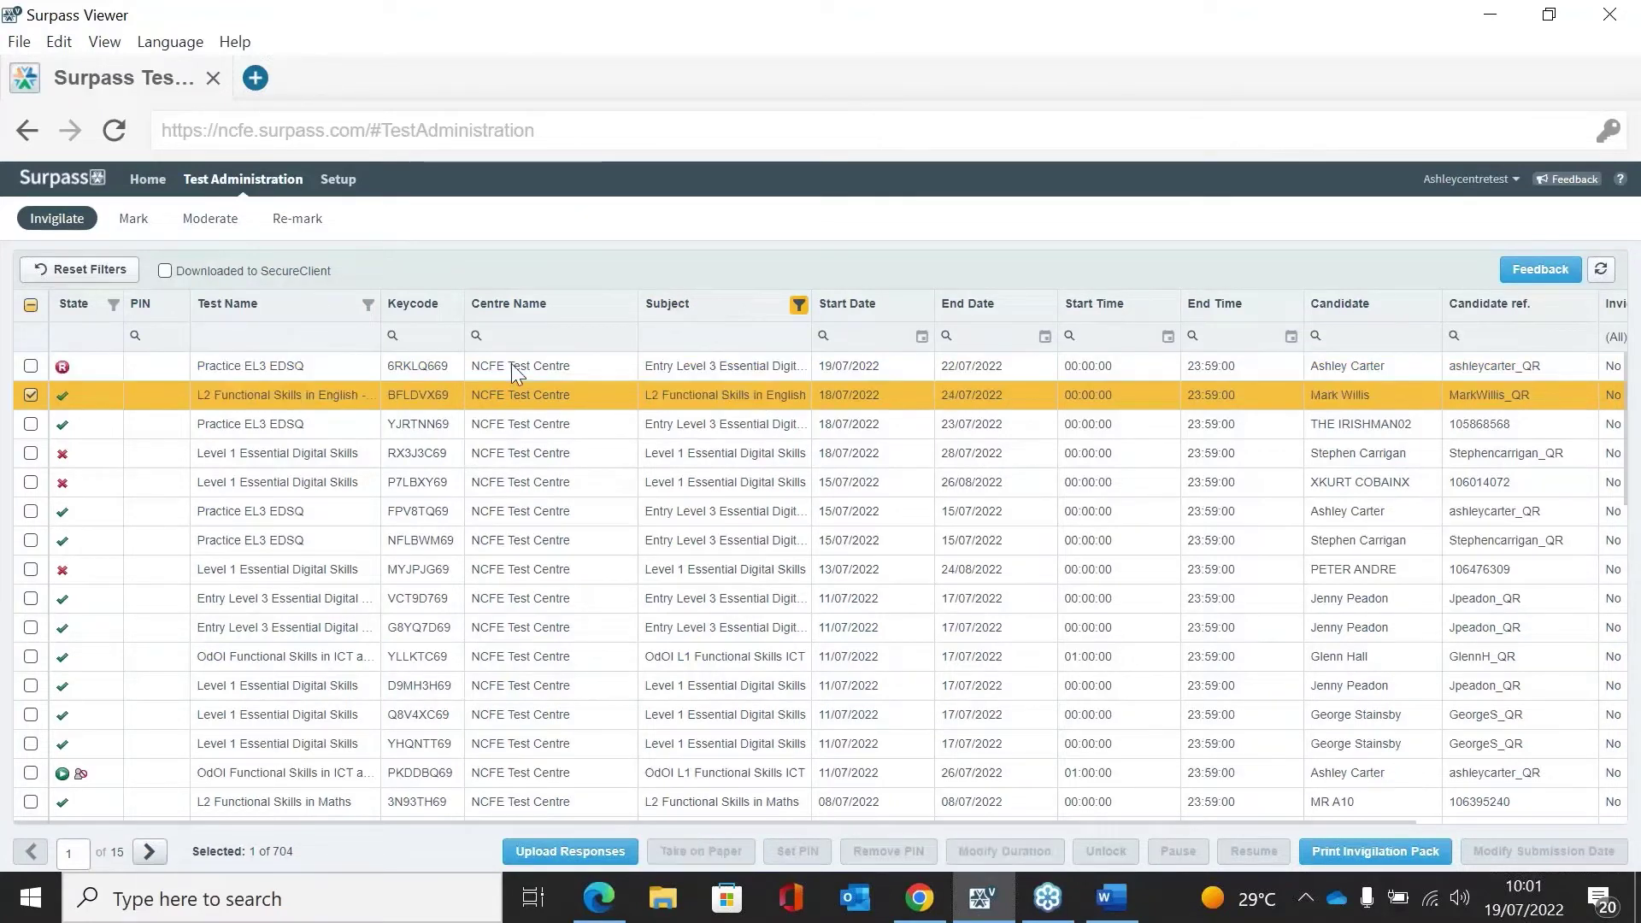
pyautogui.click(602, 371)
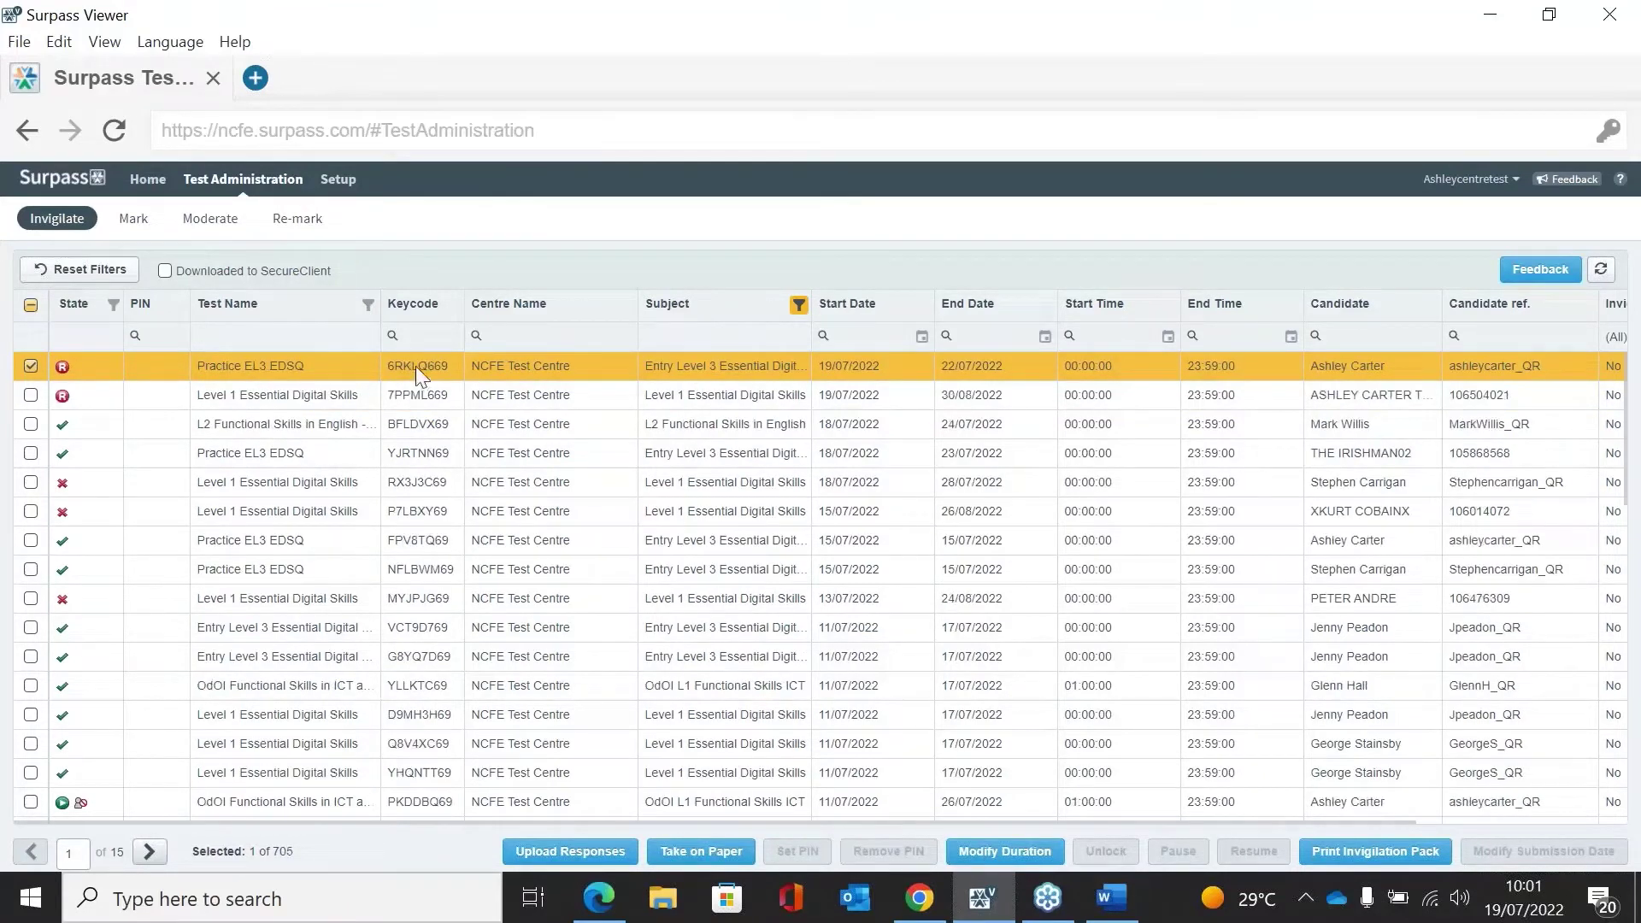
pyautogui.click(722, 396)
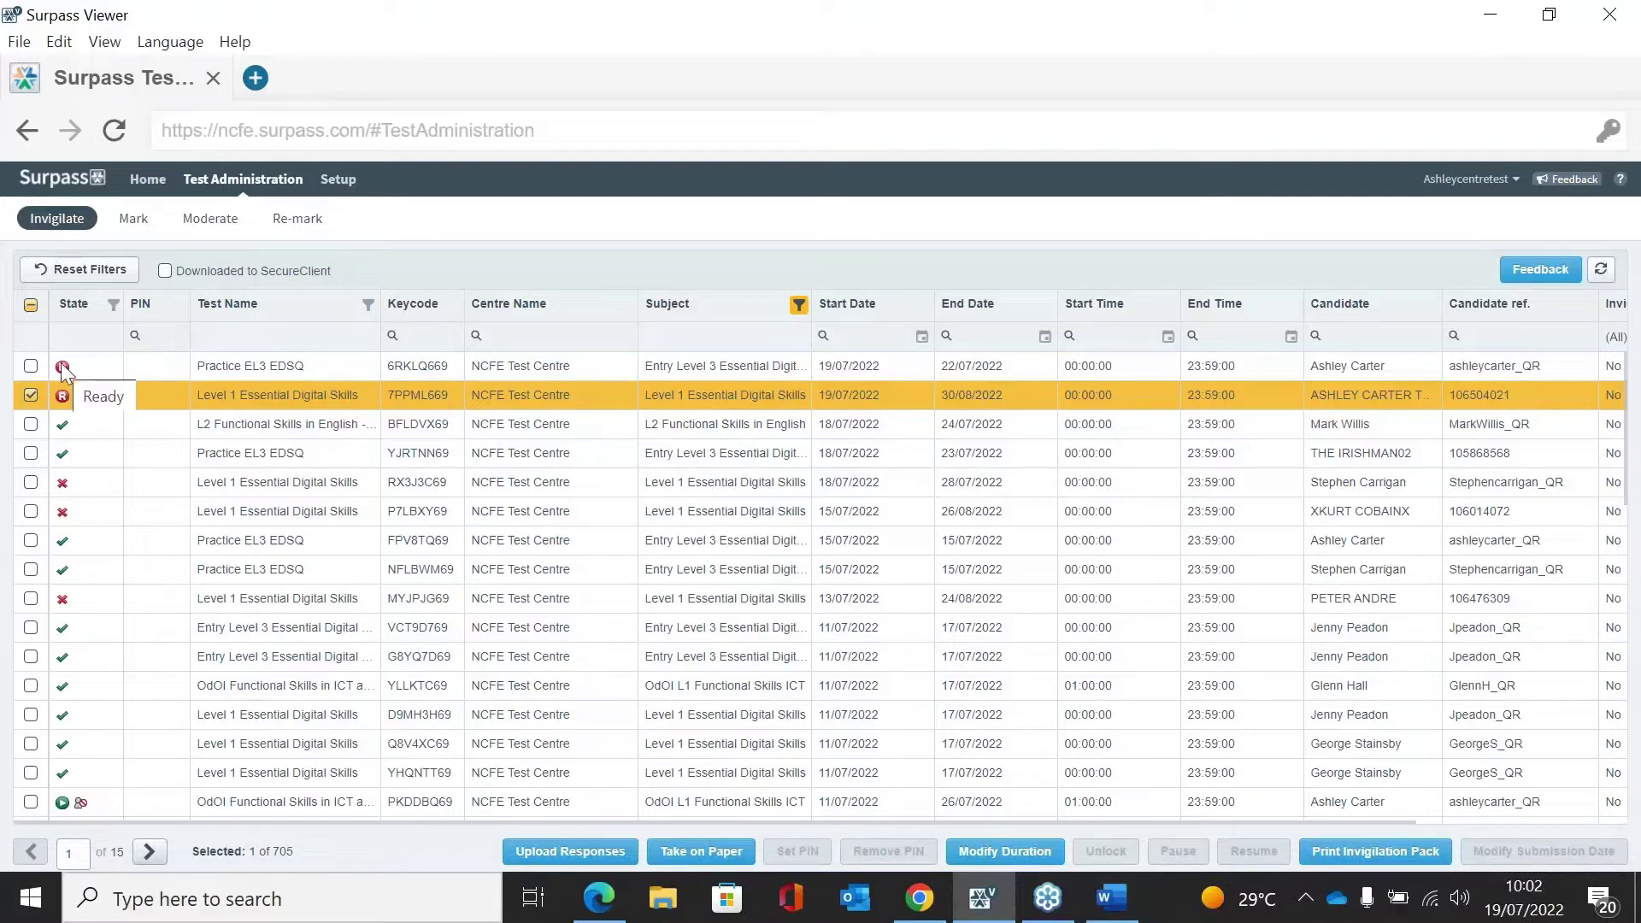
pyautogui.moveTo(65, 376)
pyautogui.moveTo(66, 428)
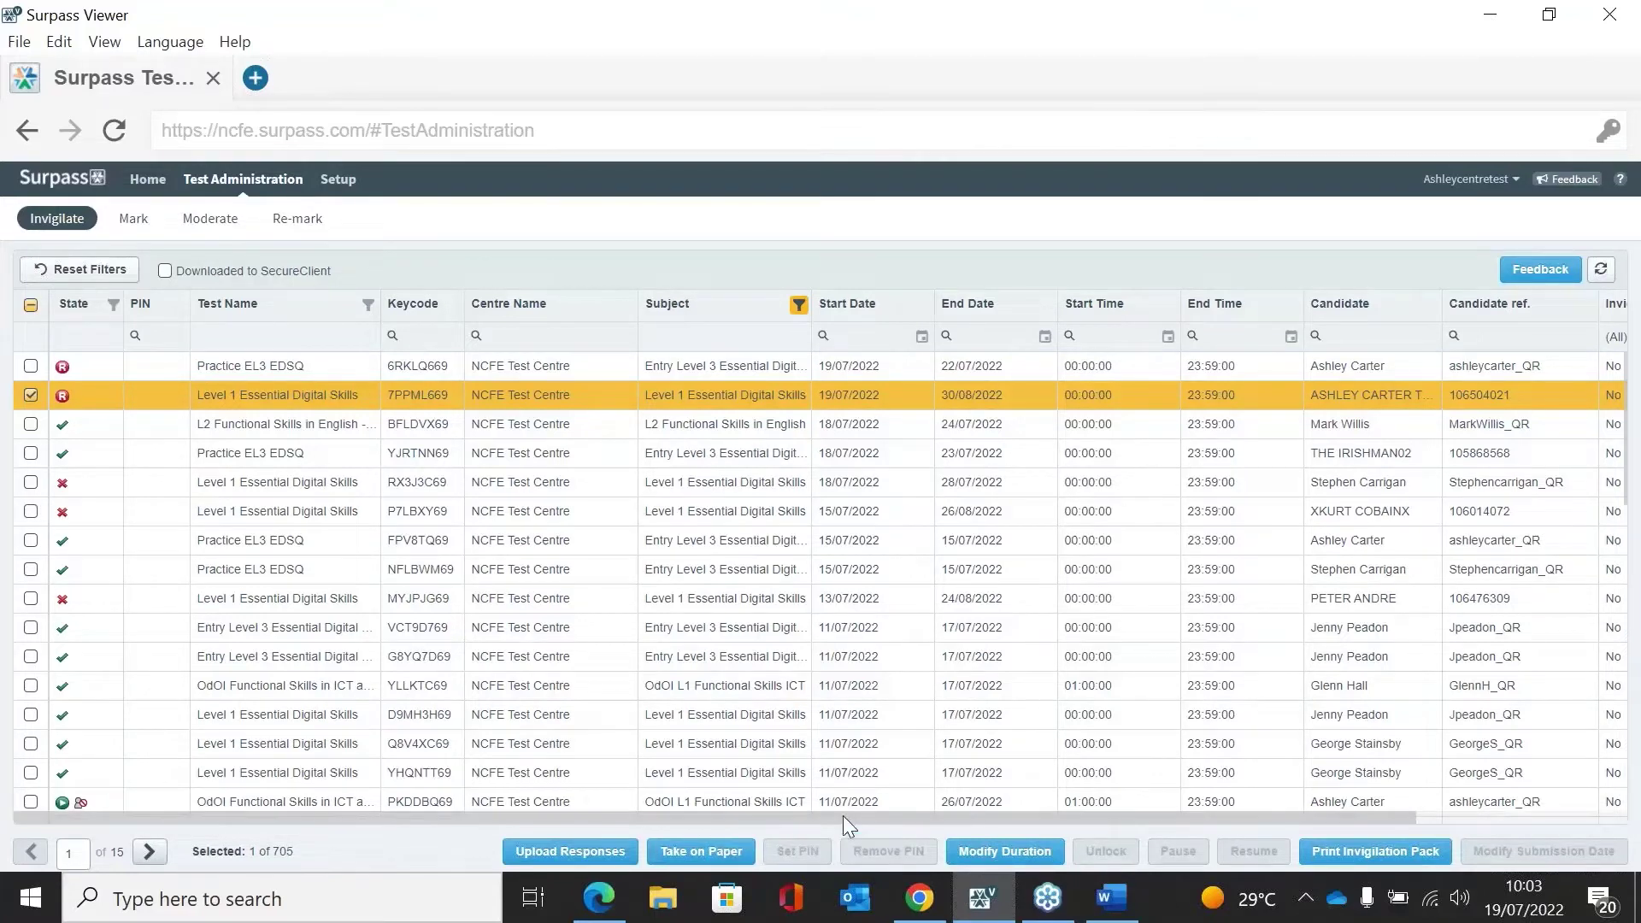
pyautogui.hscroll(2, 843, 815)
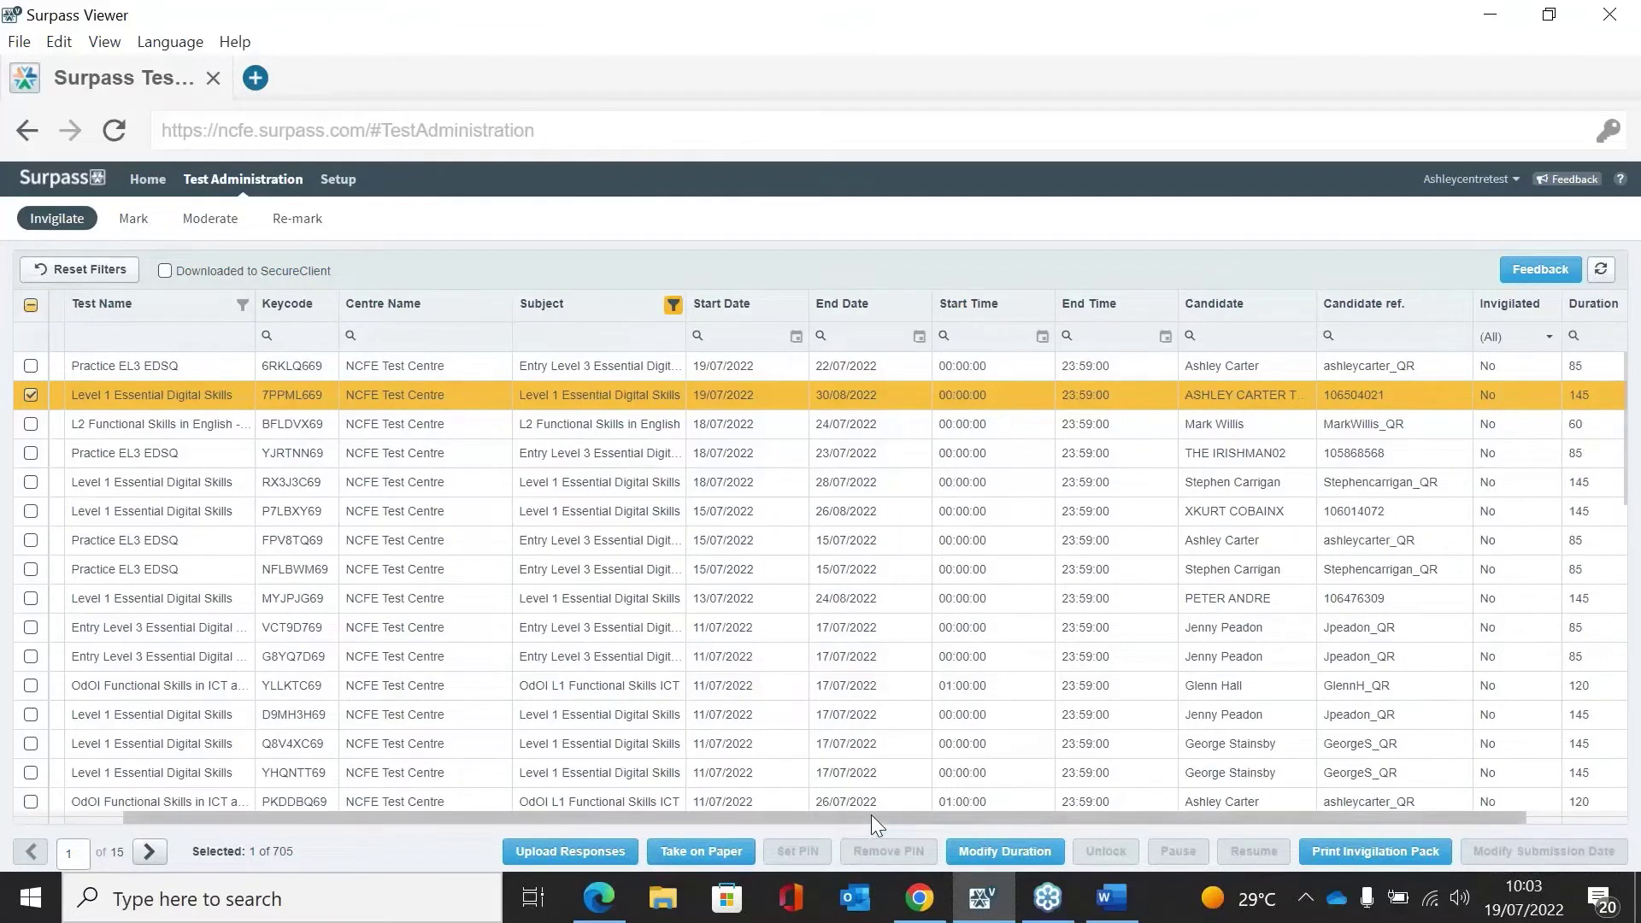
pyautogui.hscroll(2, 870, 813)
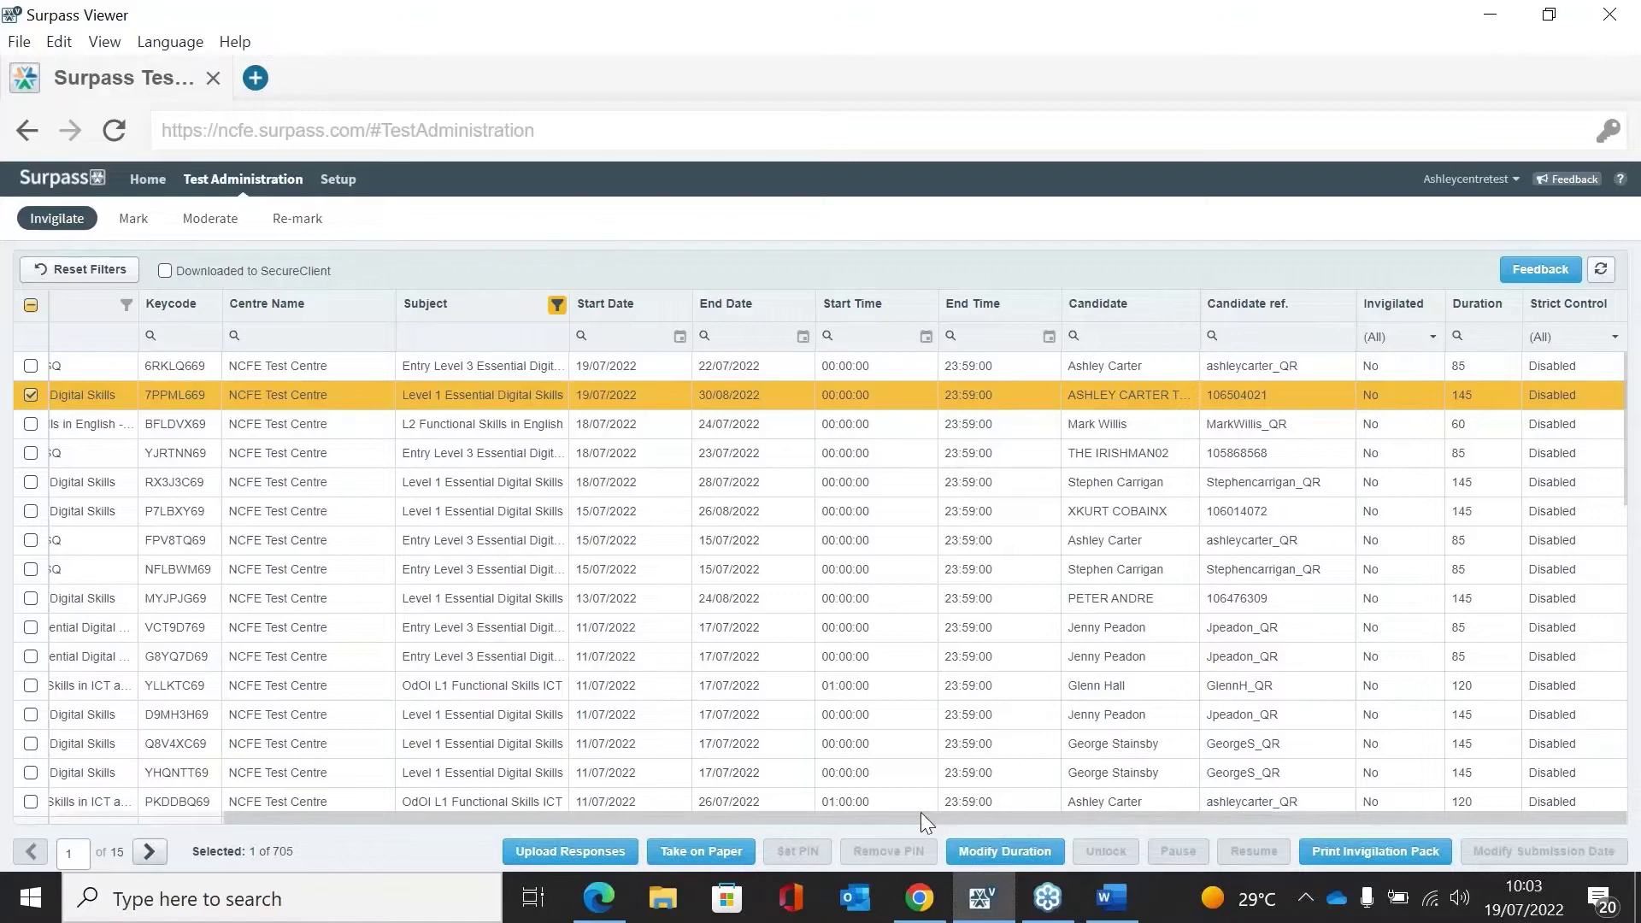
pyautogui.moveTo(920, 812); pyautogui.dragTo(573, 814)
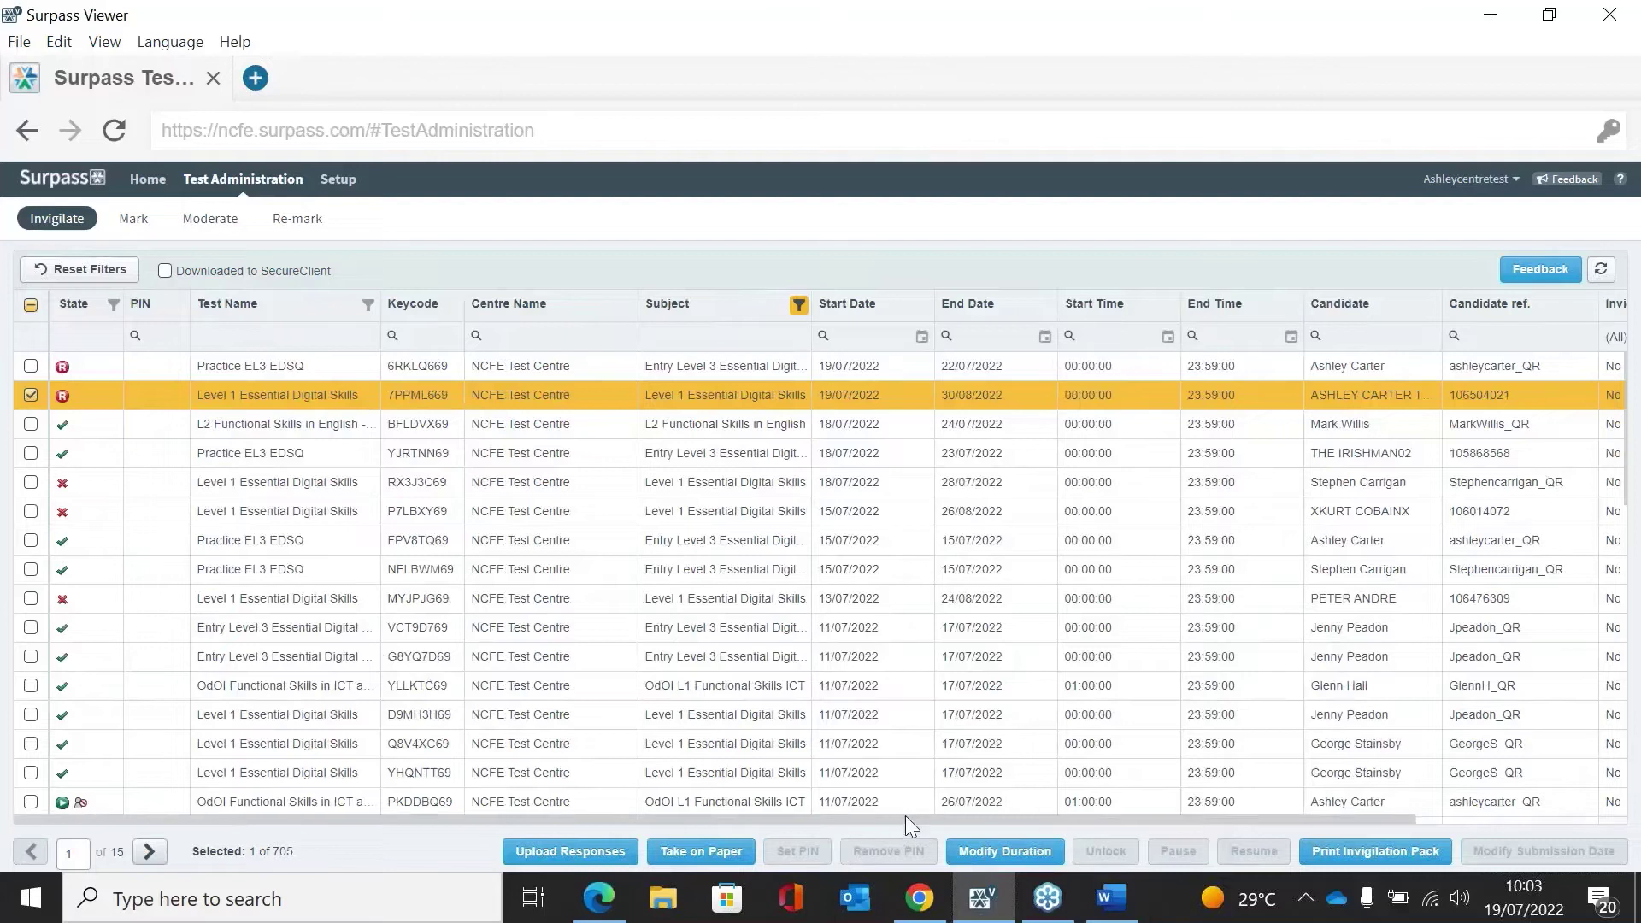
# - Filter the invigilation list by the candidate's surname and select the Practice EL3 EDSQ test starting 19/07/2022
pyautogui.moveTo(912, 825); pyautogui.dragTo(1078, 825)
pyautogui.click(1178, 335)
pyautogui.write('cart')
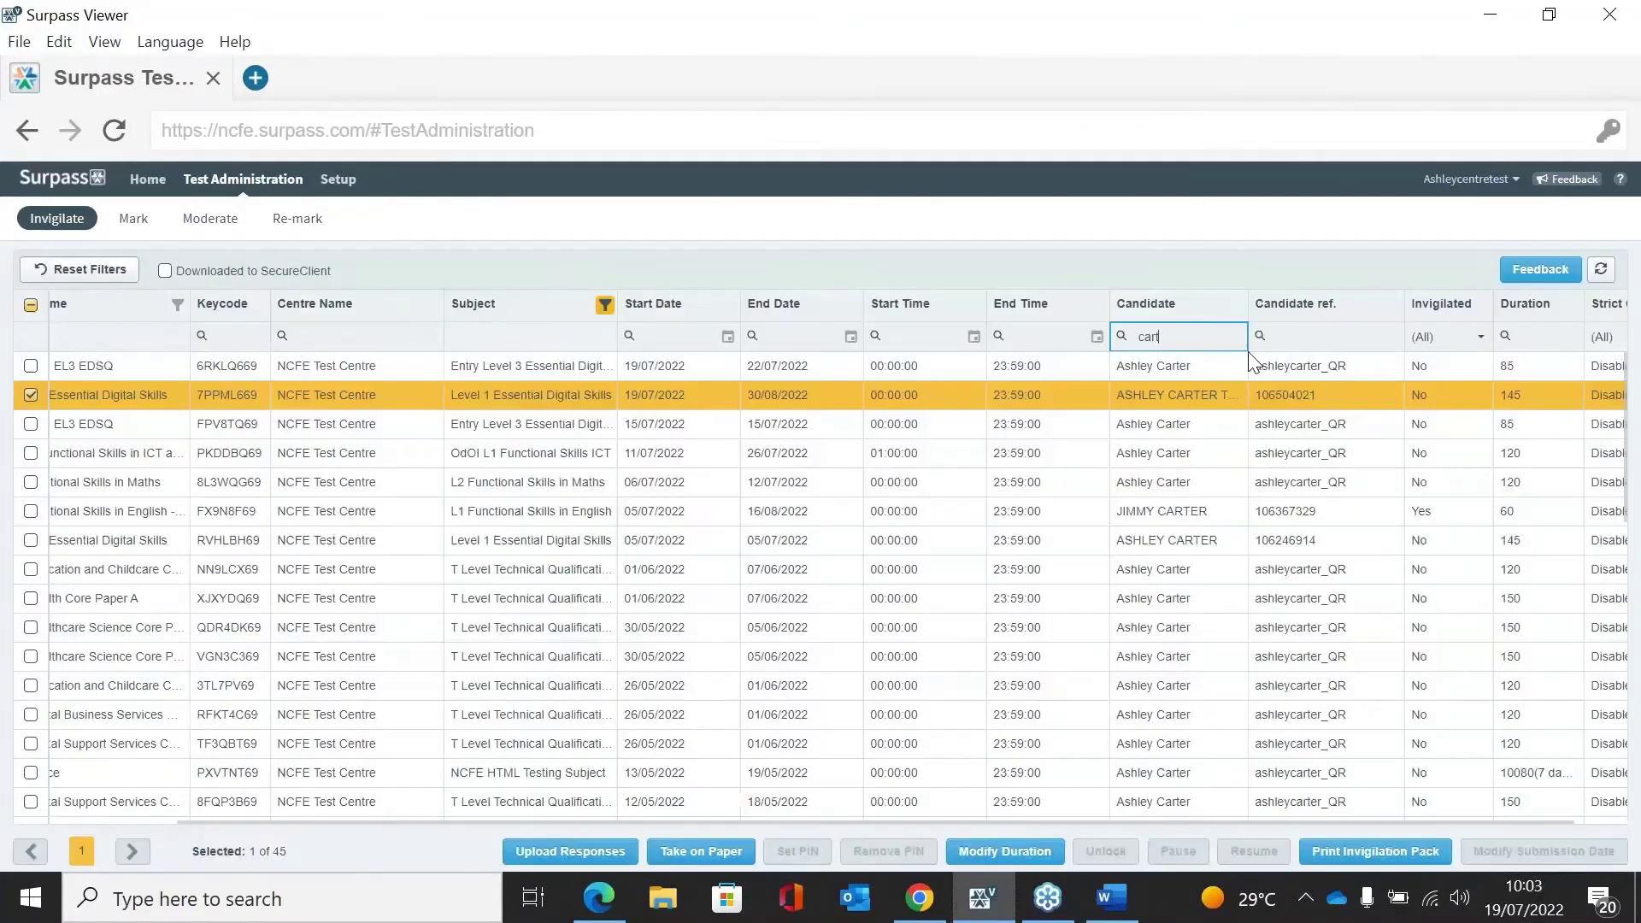
pyautogui.click(1250, 359)
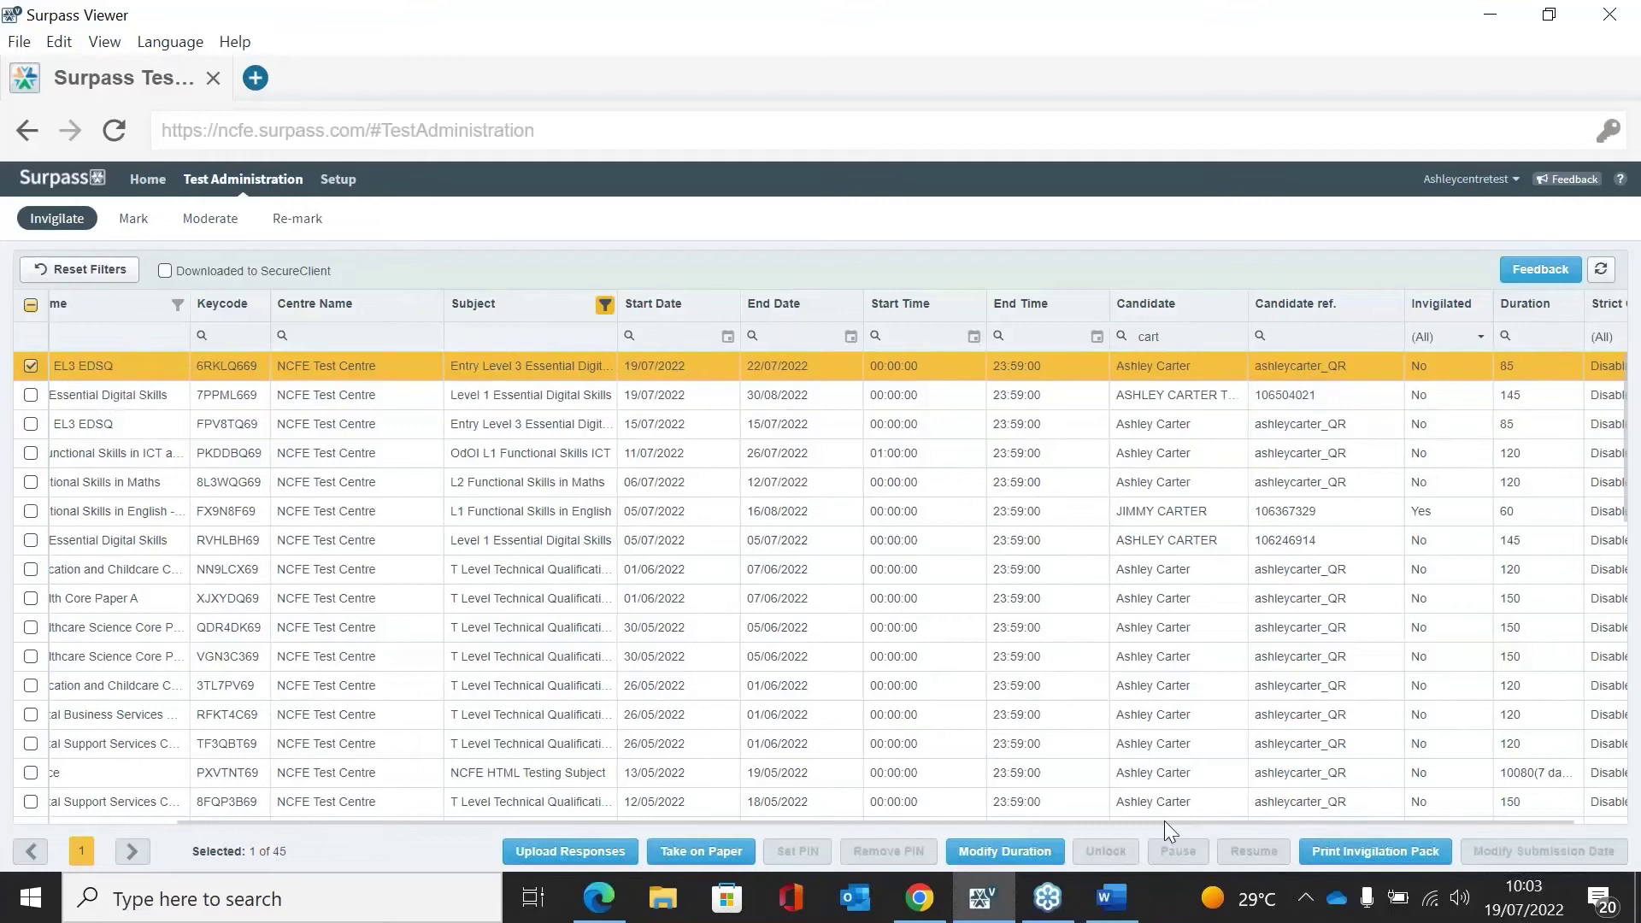
# - Generate an invigilation pack for the selected test with attendance register, invigilation report and keycode slips, one keycode per page
pyautogui.moveTo(1165, 821); pyautogui.dragTo(1001, 820)
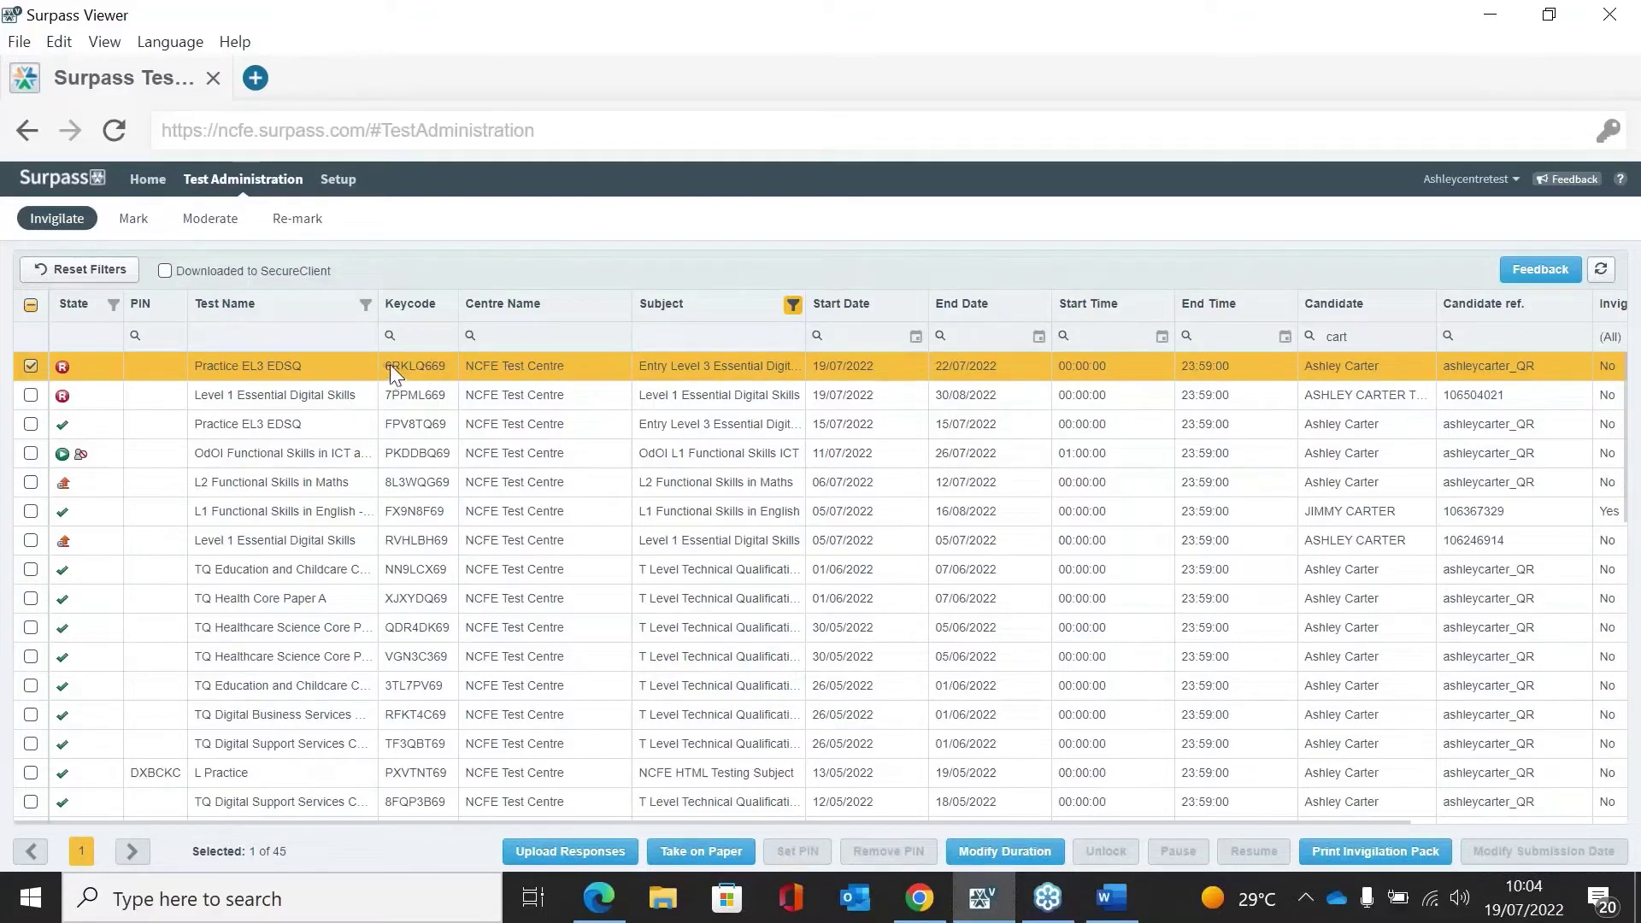
pyautogui.rightClick(429, 368)
pyautogui.click(484, 390)
pyautogui.moveTo(401, 342)
pyautogui.click(1384, 842)
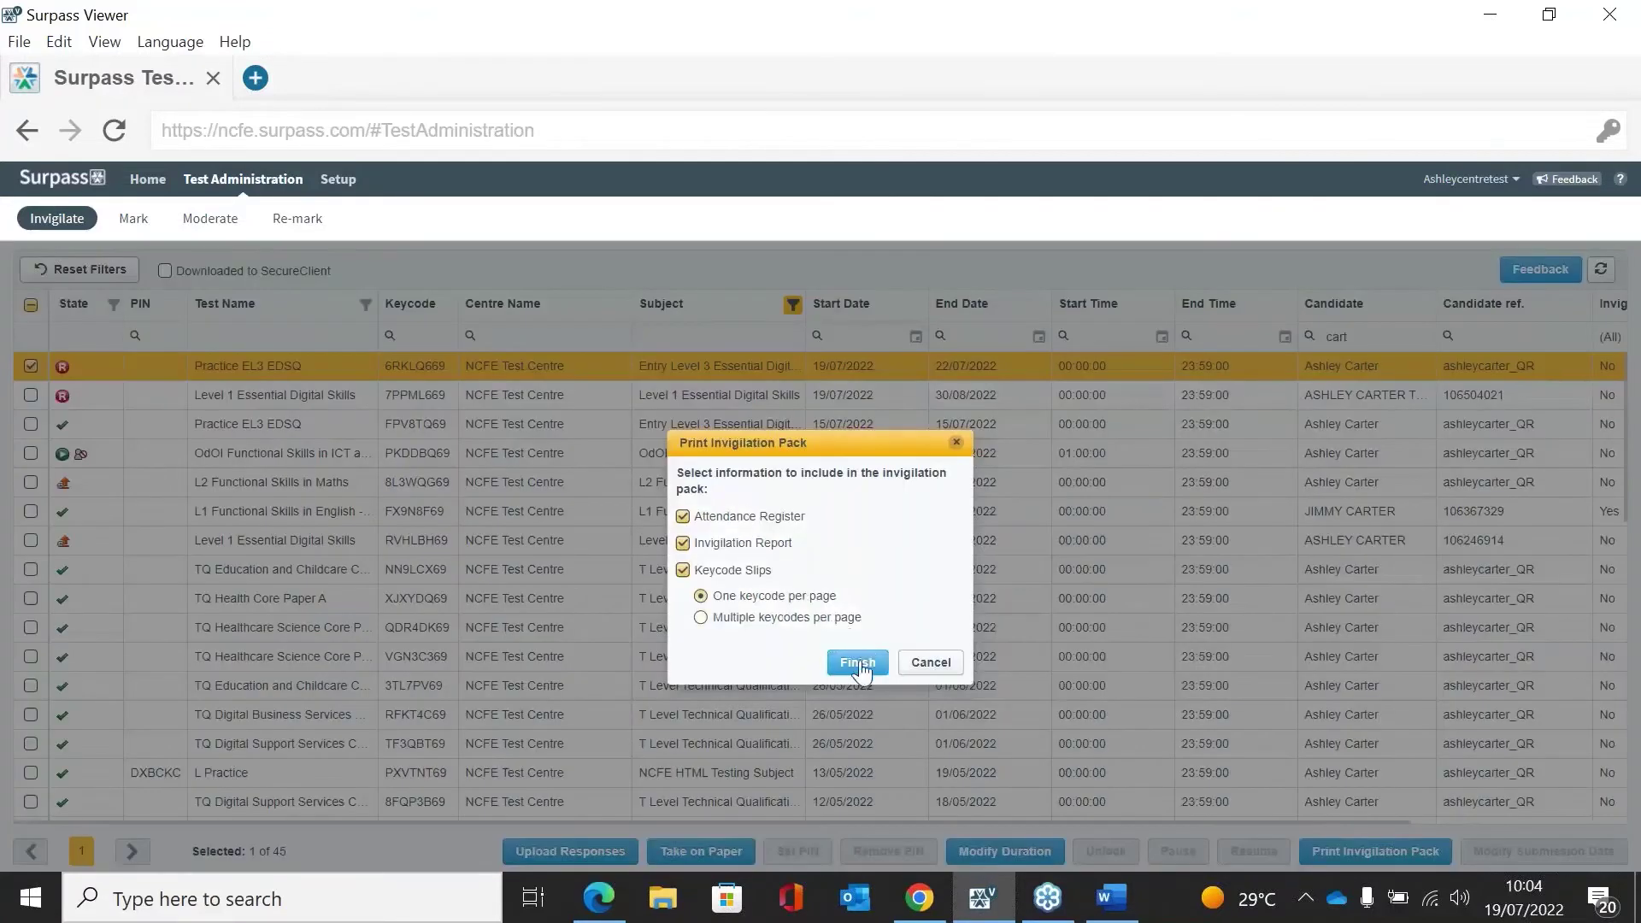
pyautogui.click(855, 663)
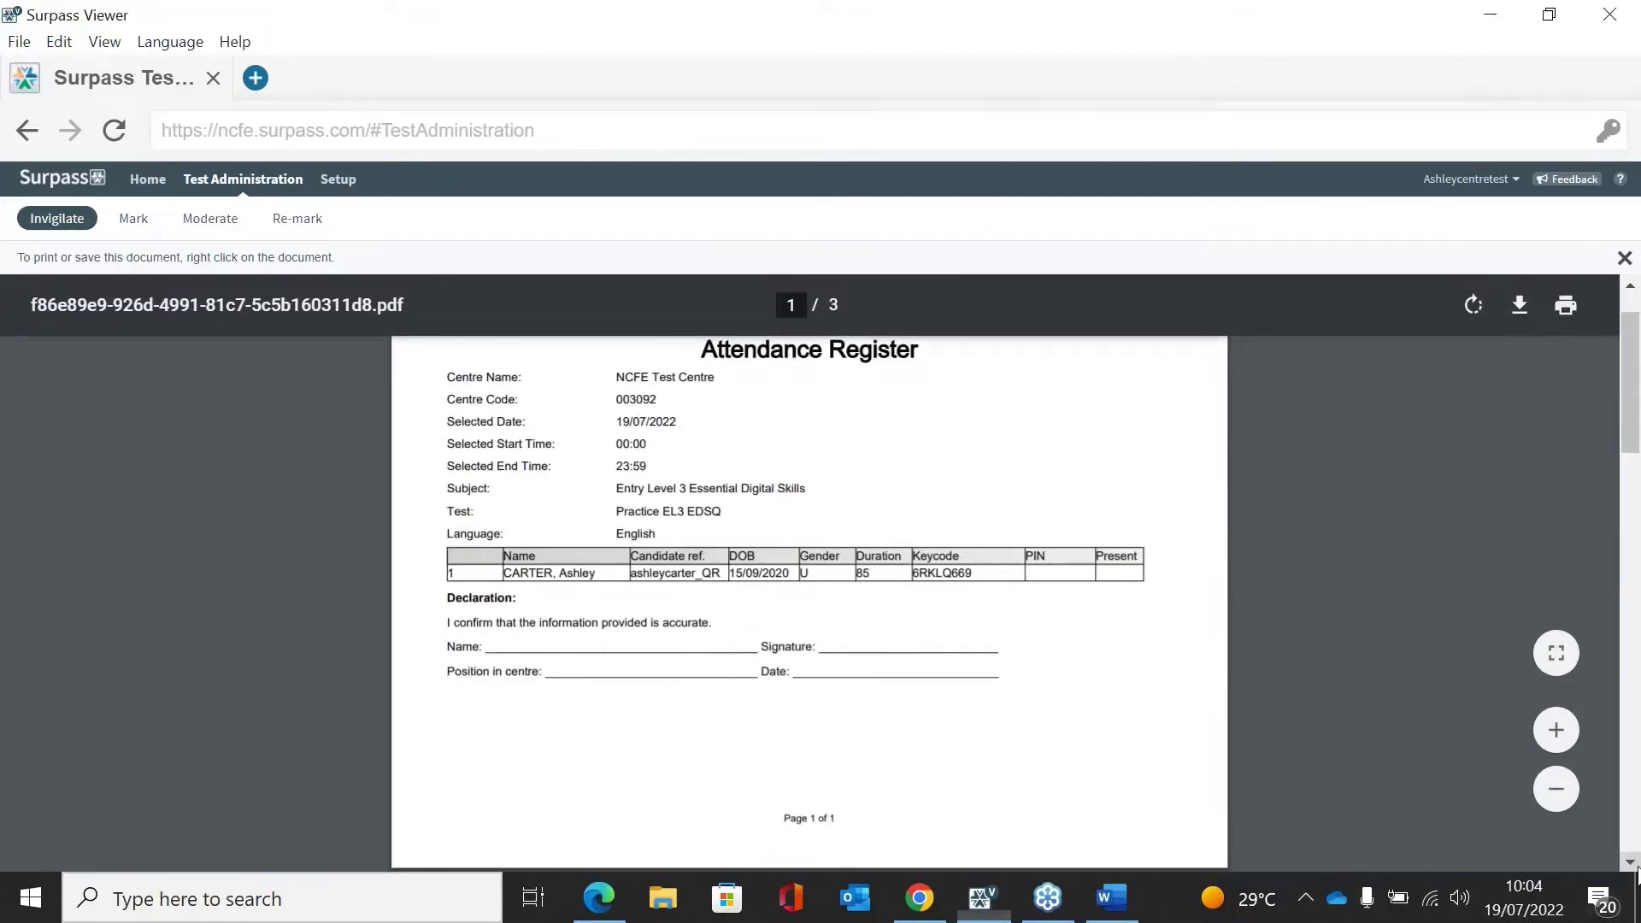
# - Review the attendance register, invigilation report and keycode slip in the generated invigilation pack, then close the document
pyautogui.scroll(-4, 1636, 526)
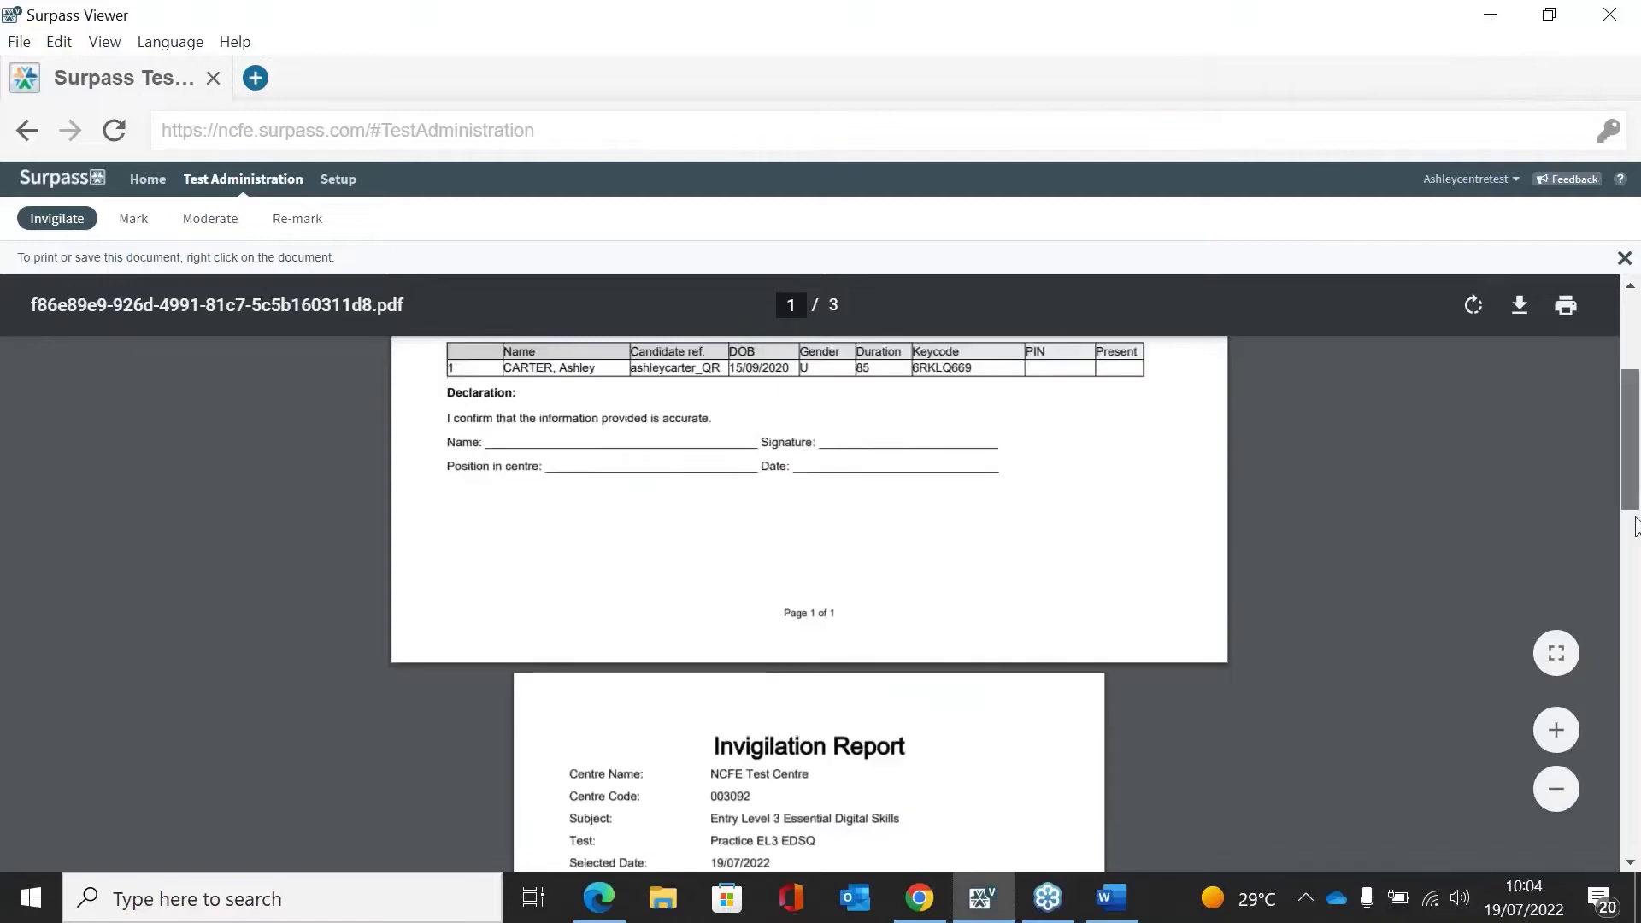
pyautogui.scroll(-9, 1636, 526)
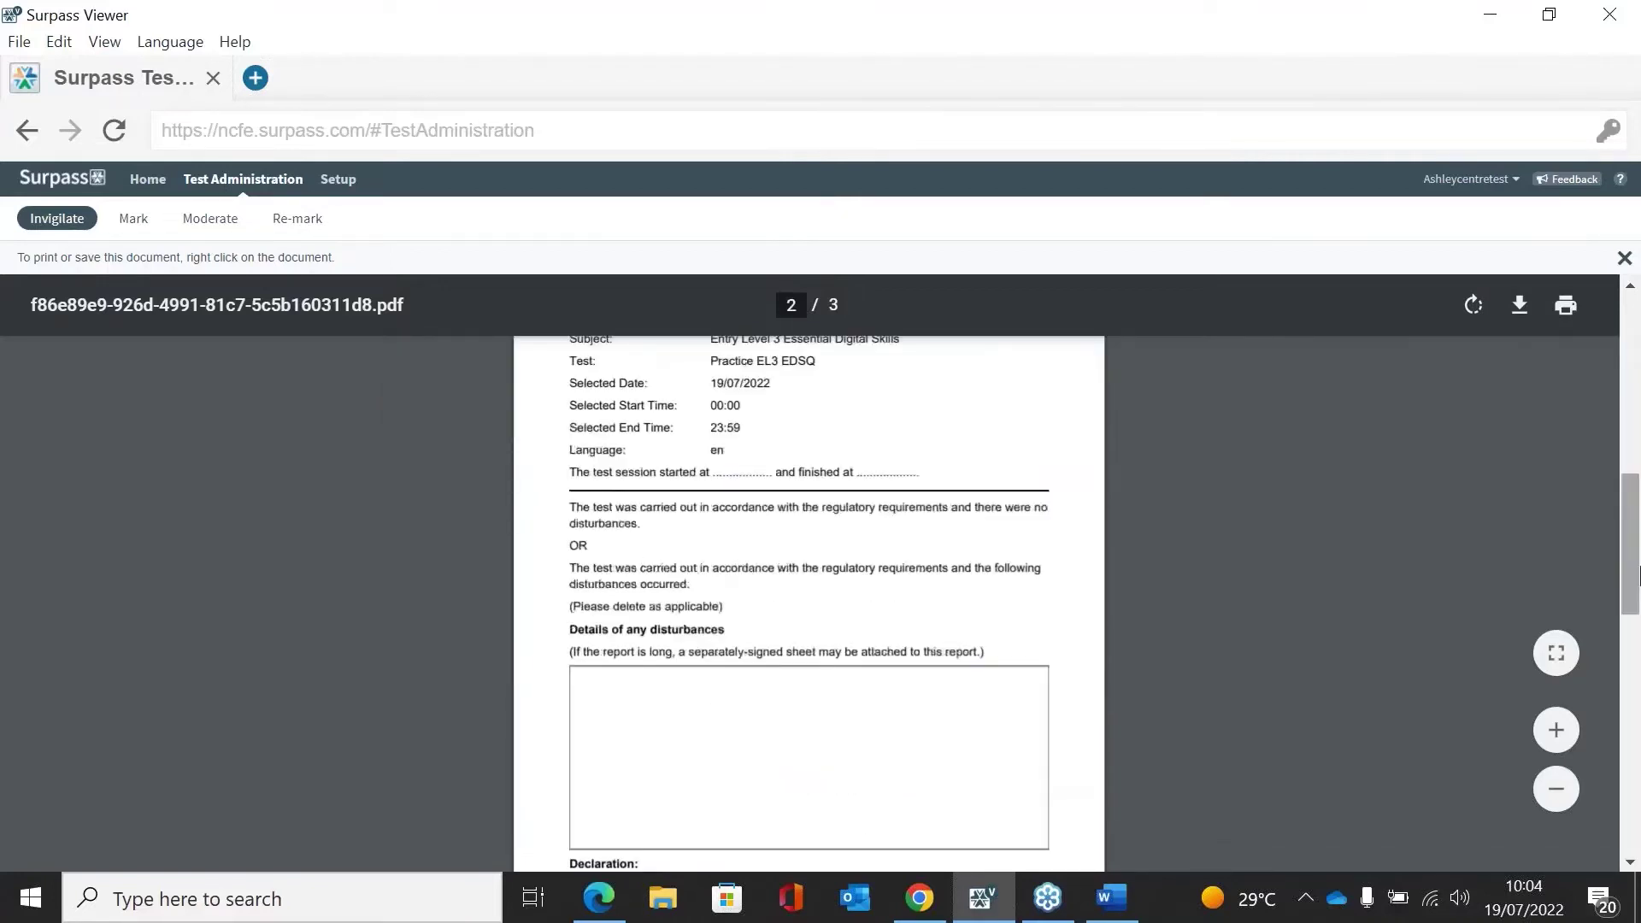
pyautogui.scroll(-1, 1636, 564)
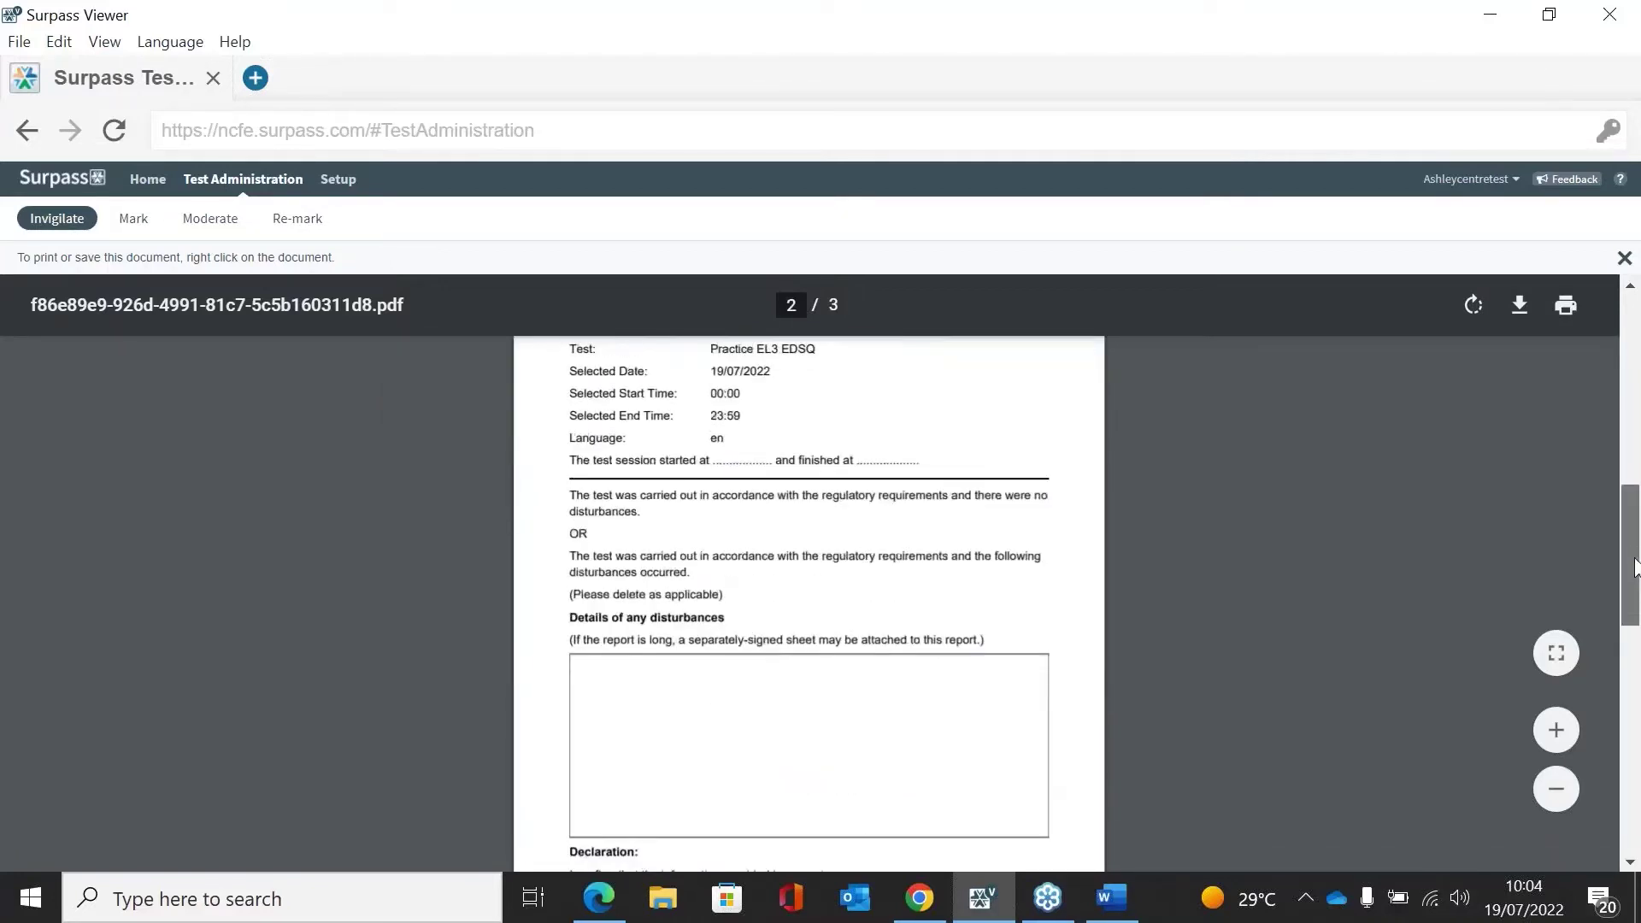
pyautogui.scroll(-4, 1636, 580)
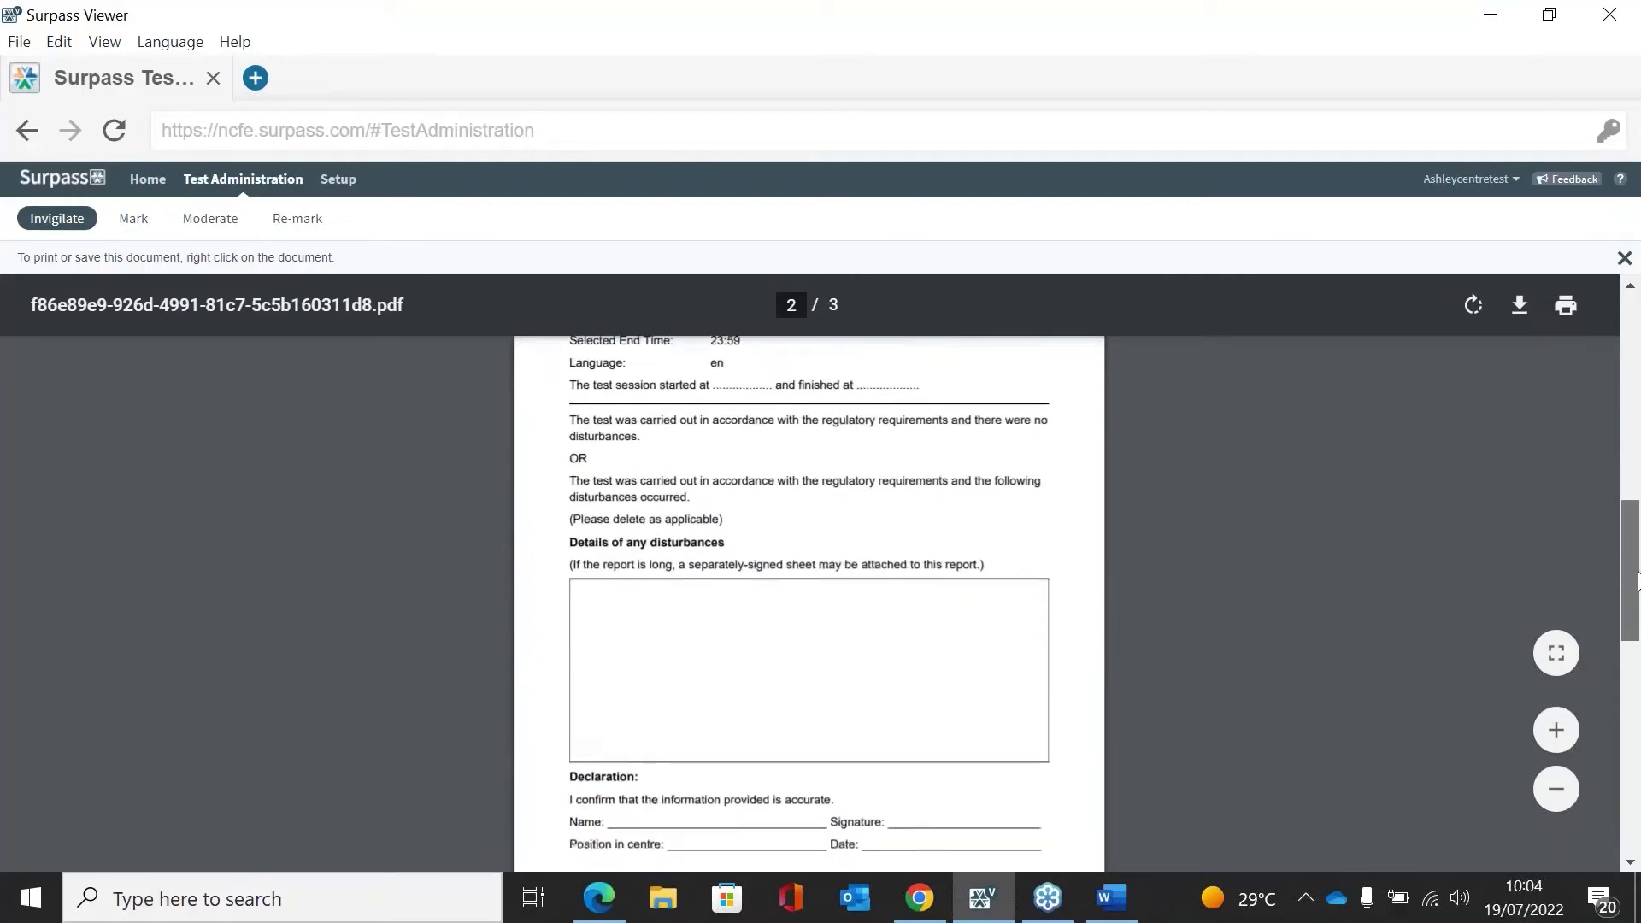
pyautogui.scroll(-12, 1634, 624)
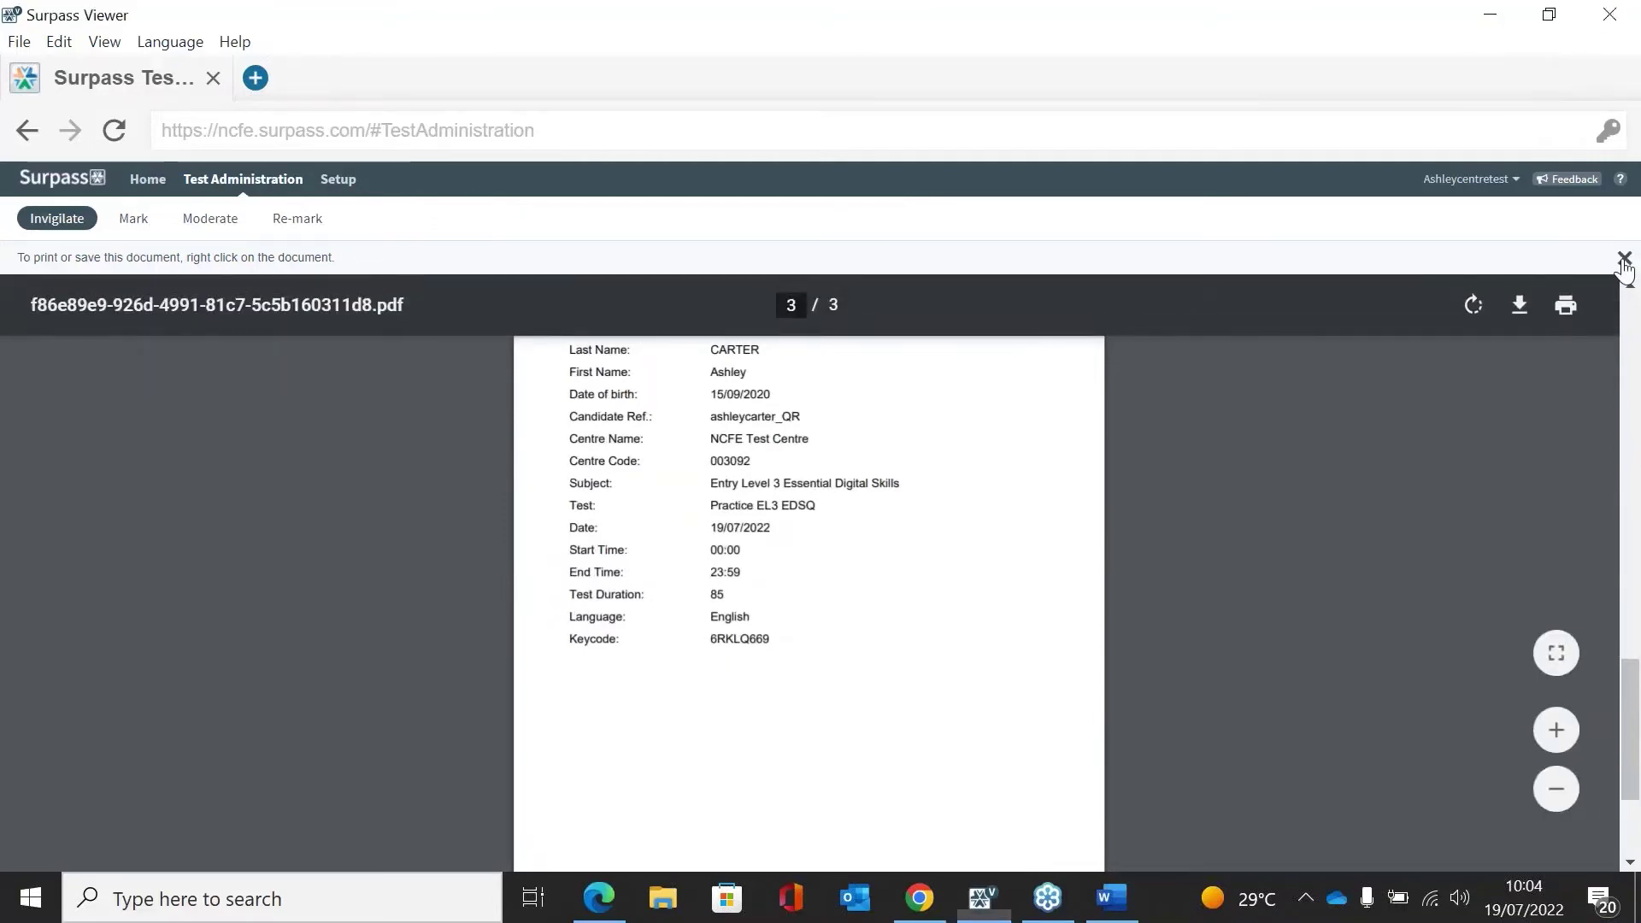
pyautogui.click(1624, 258)
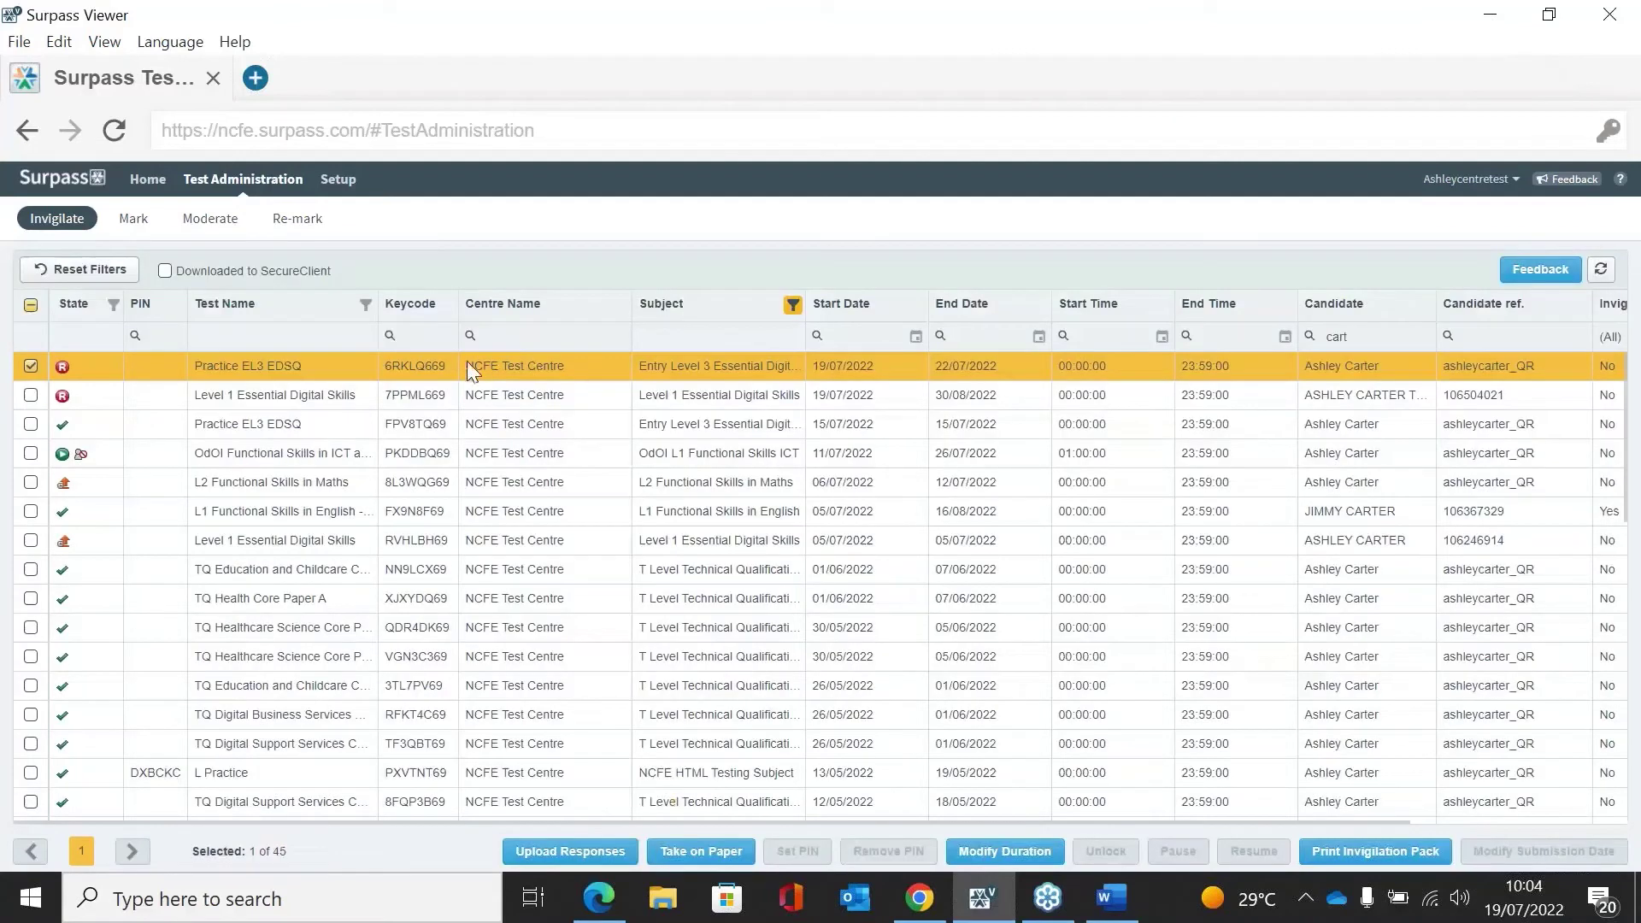
# - Copy the keycode of the Practice EL3 EDSQ test starting 19/07/2022 from the invigilation list
pyautogui.moveTo(444, 366); pyautogui.dragTo(386, 373)
pyautogui.rightClick(398, 373)
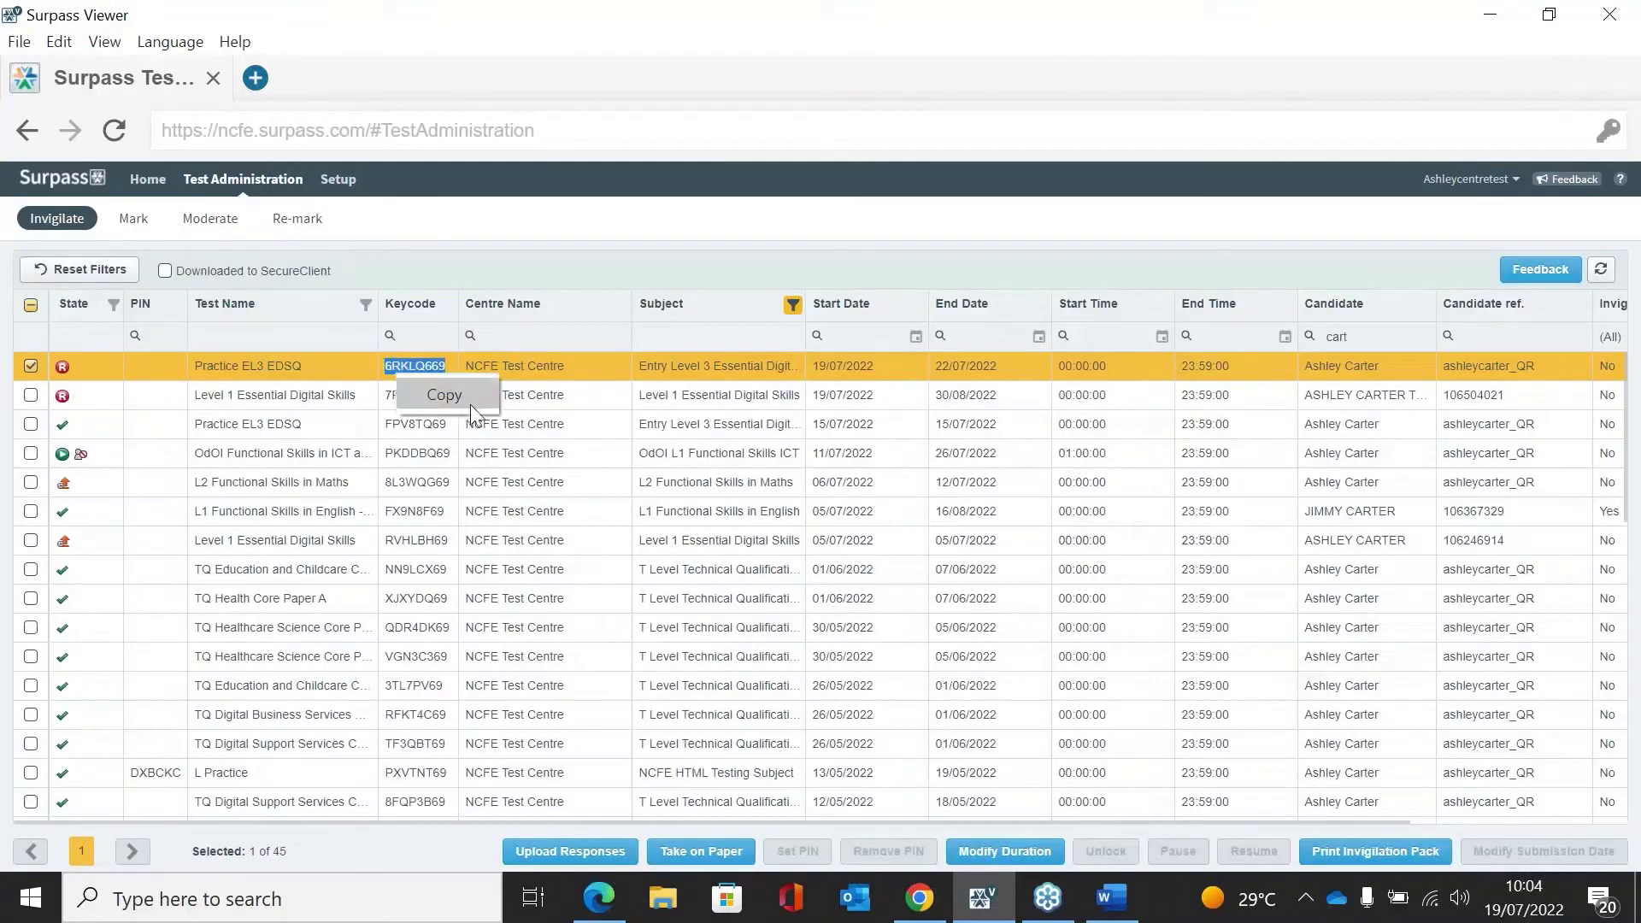
pyautogui.click(462, 395)
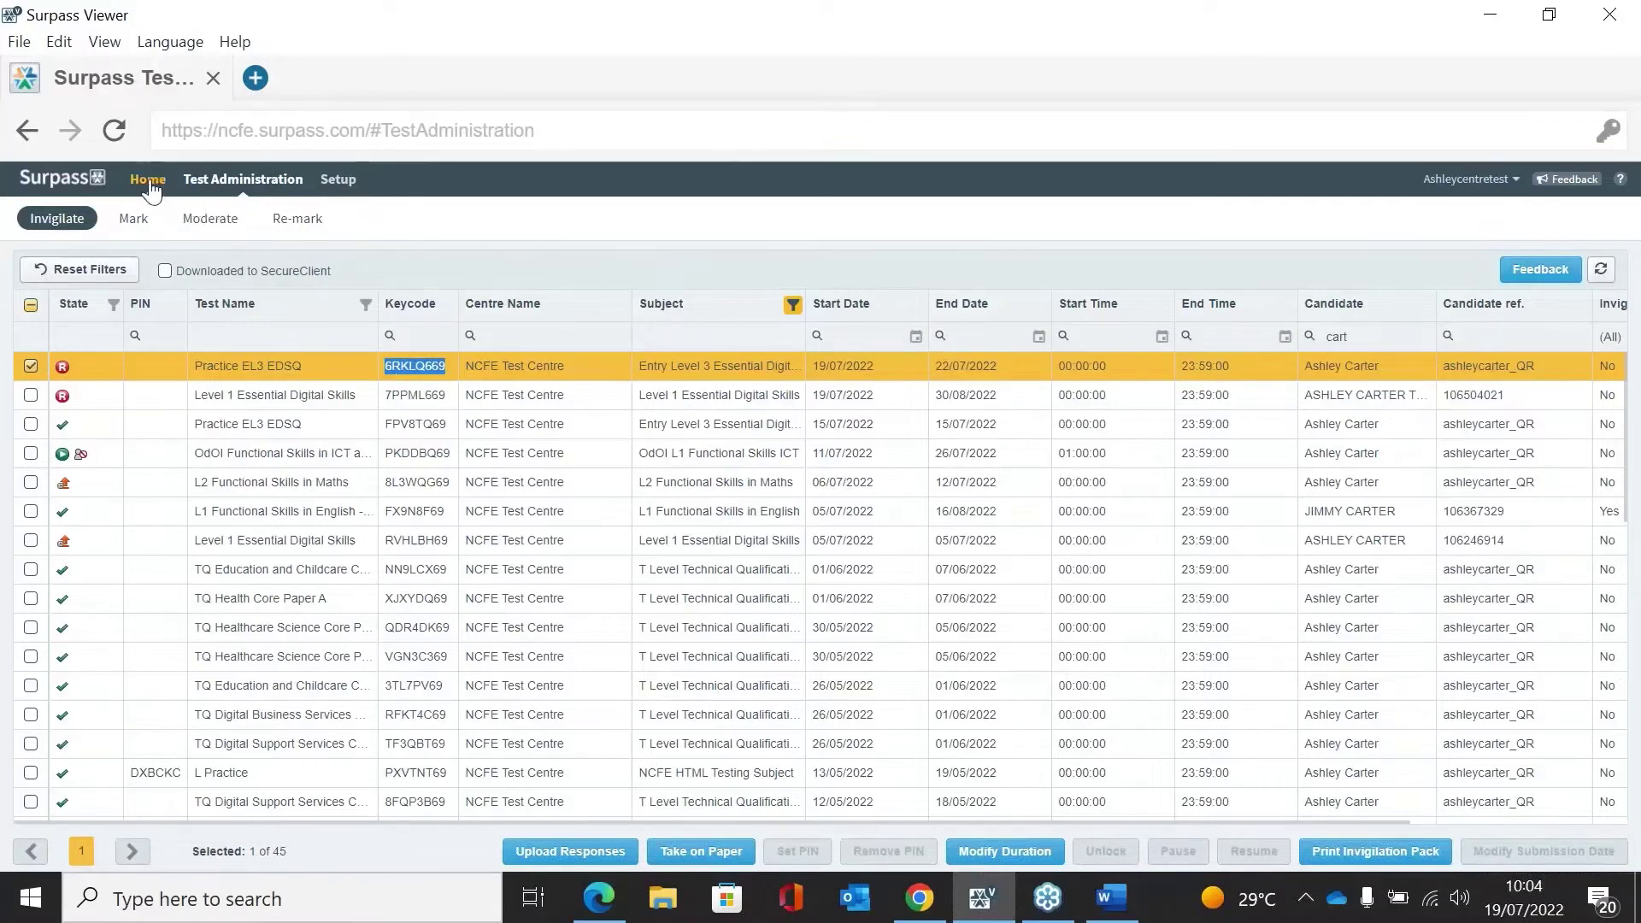
# - Open test delivery from the home page, launch a live HTML Delivery test in English (UK) and paste the copied keycode
pyautogui.click(149, 181)
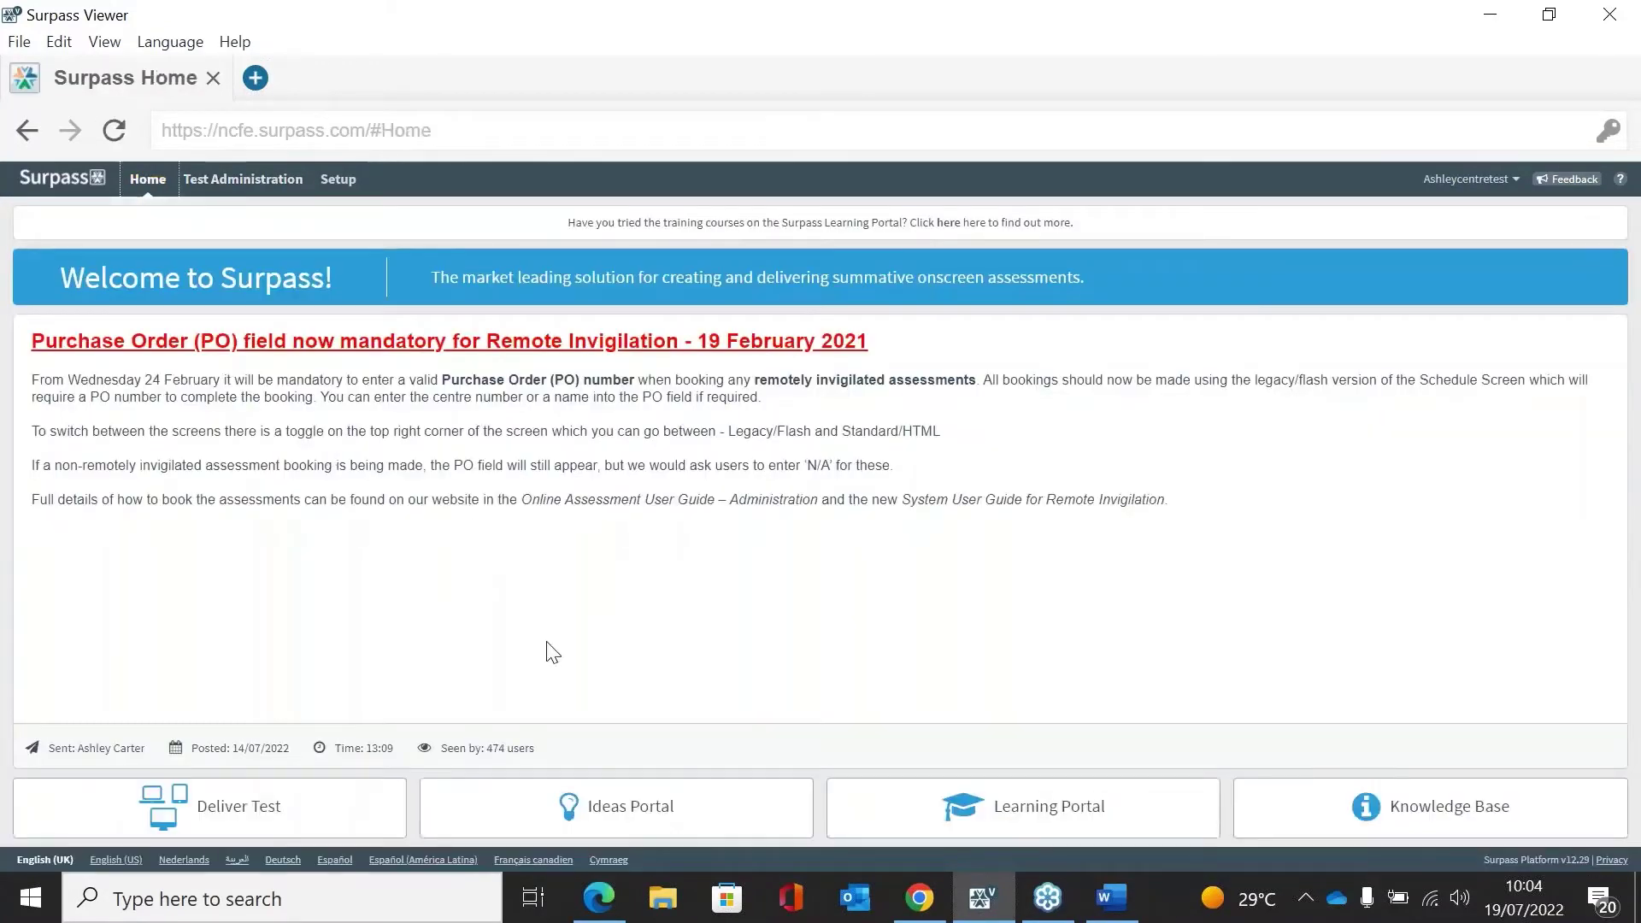
pyautogui.click(314, 820)
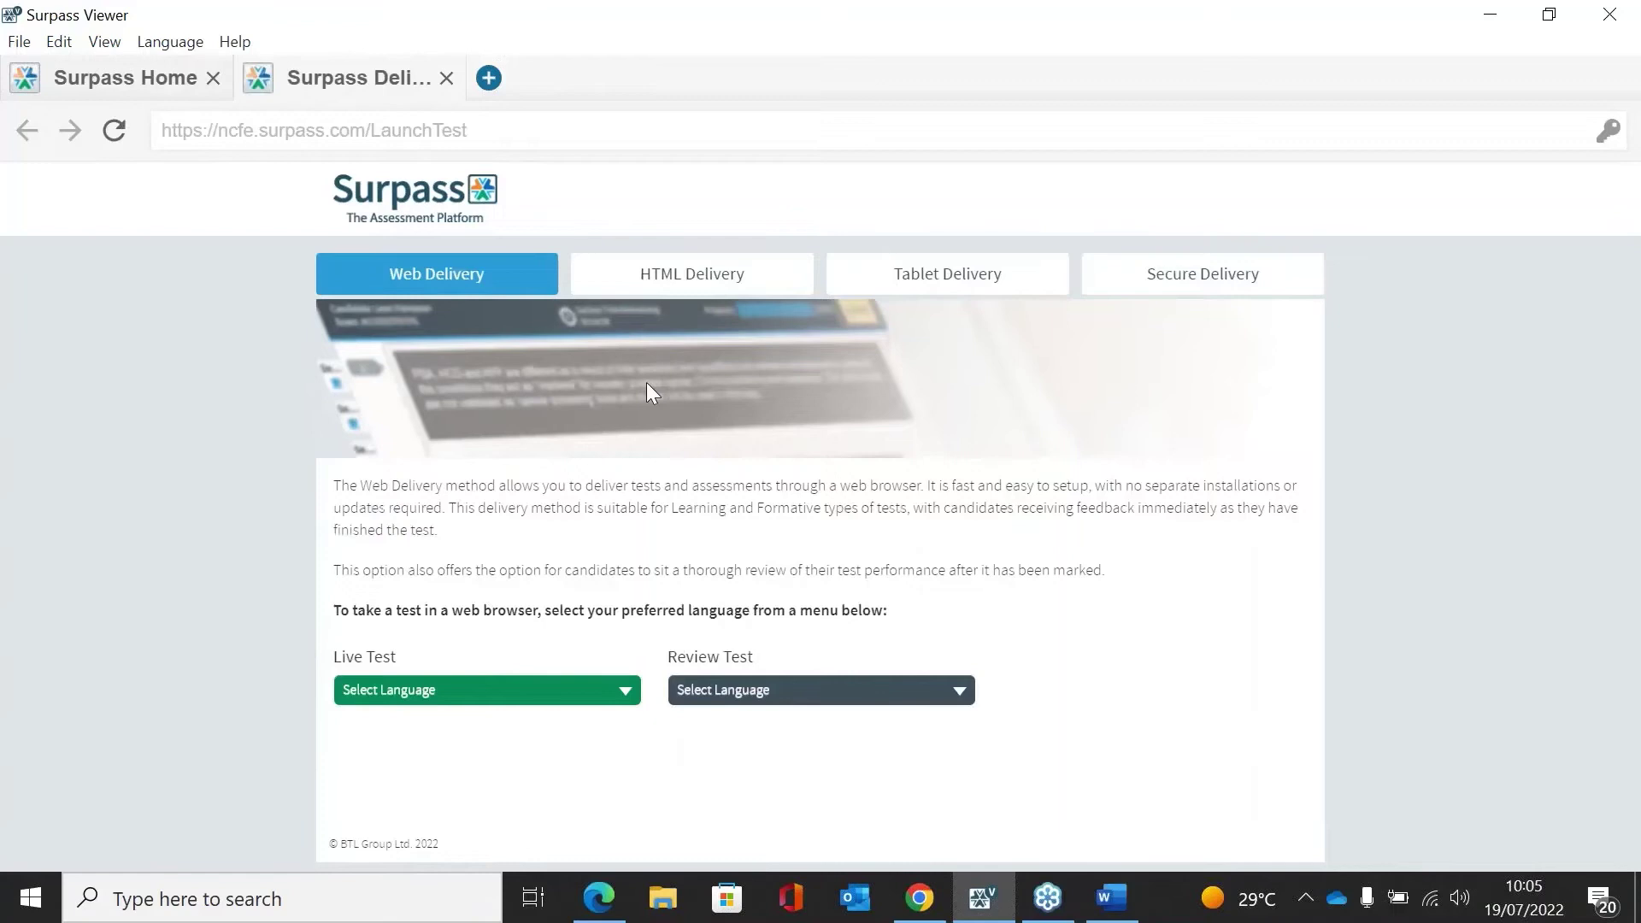
pyautogui.click(726, 293)
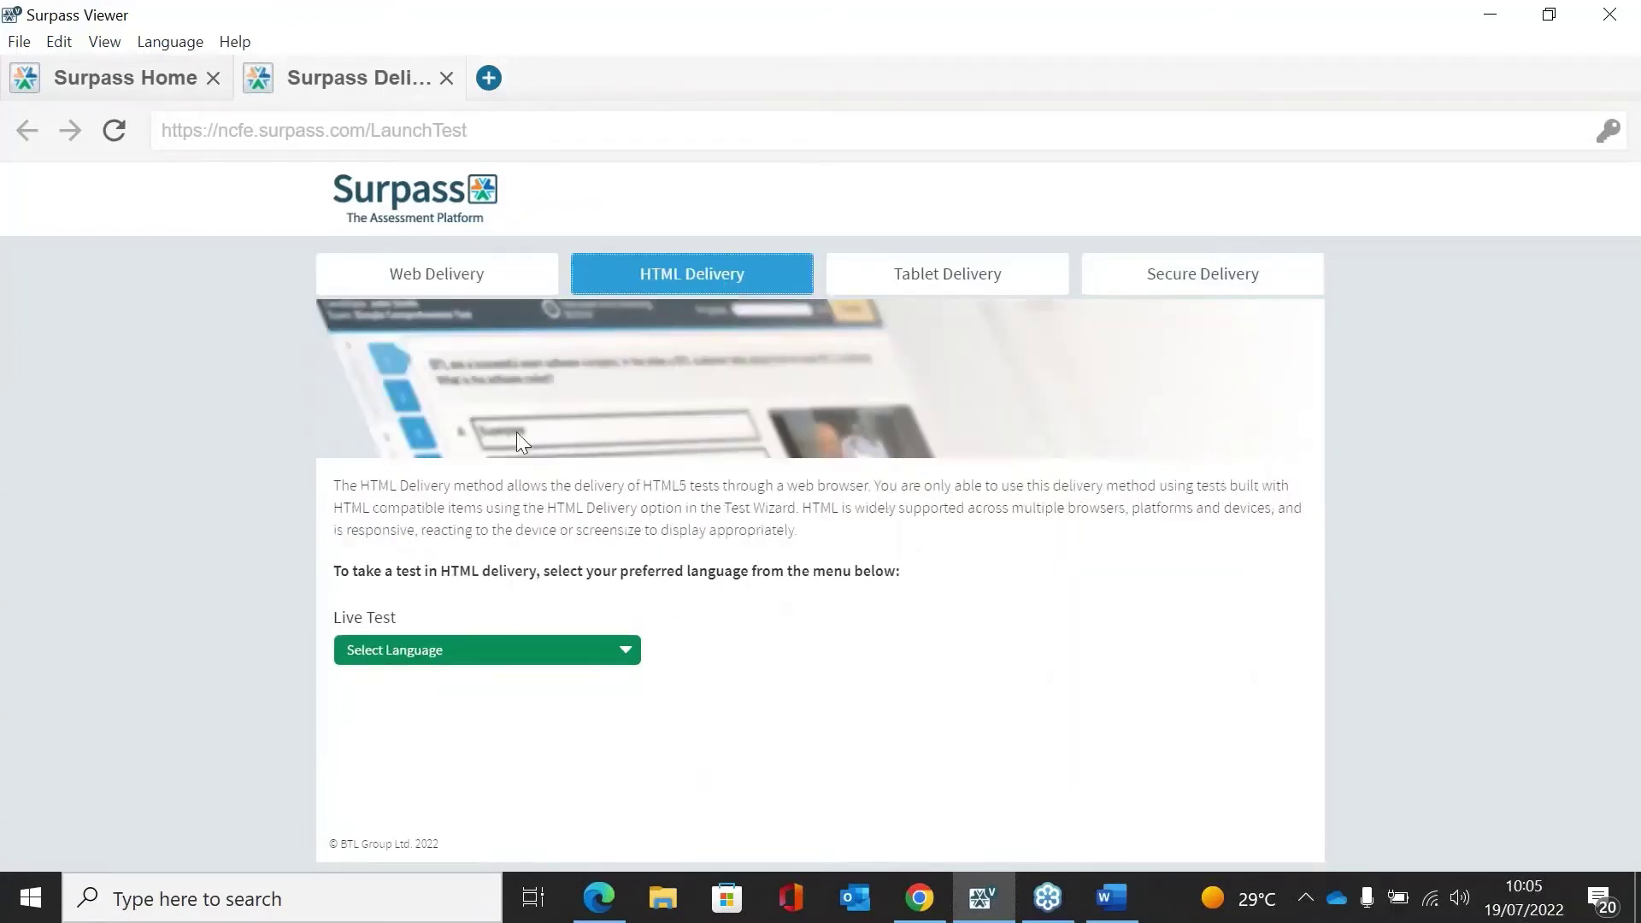
pyautogui.click(420, 654)
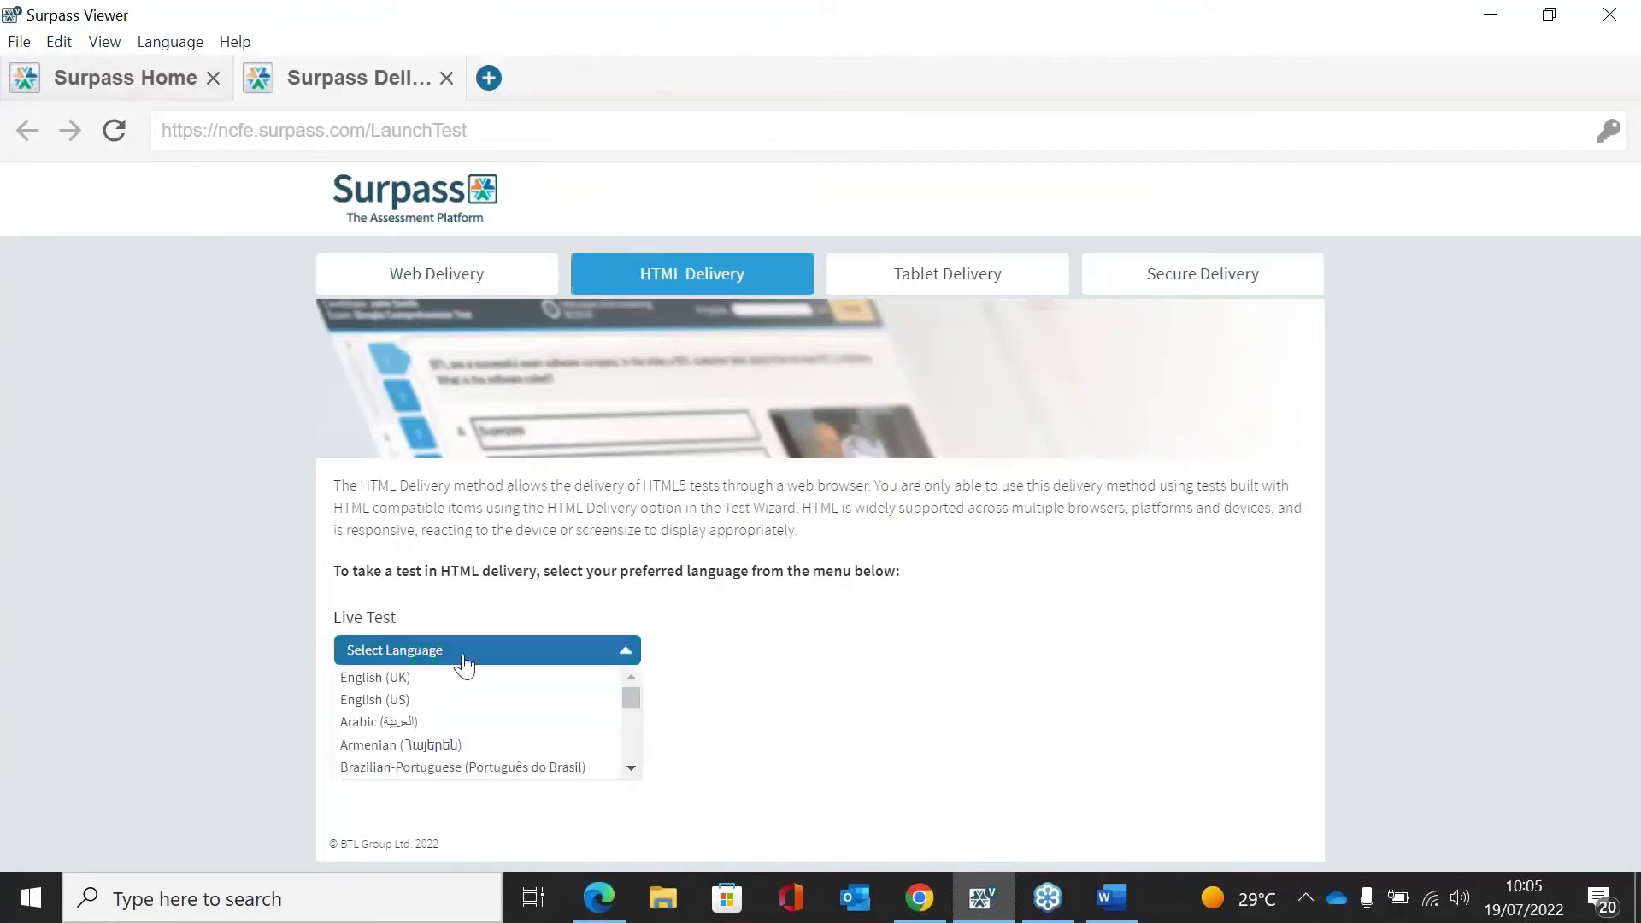
pyautogui.click(423, 677)
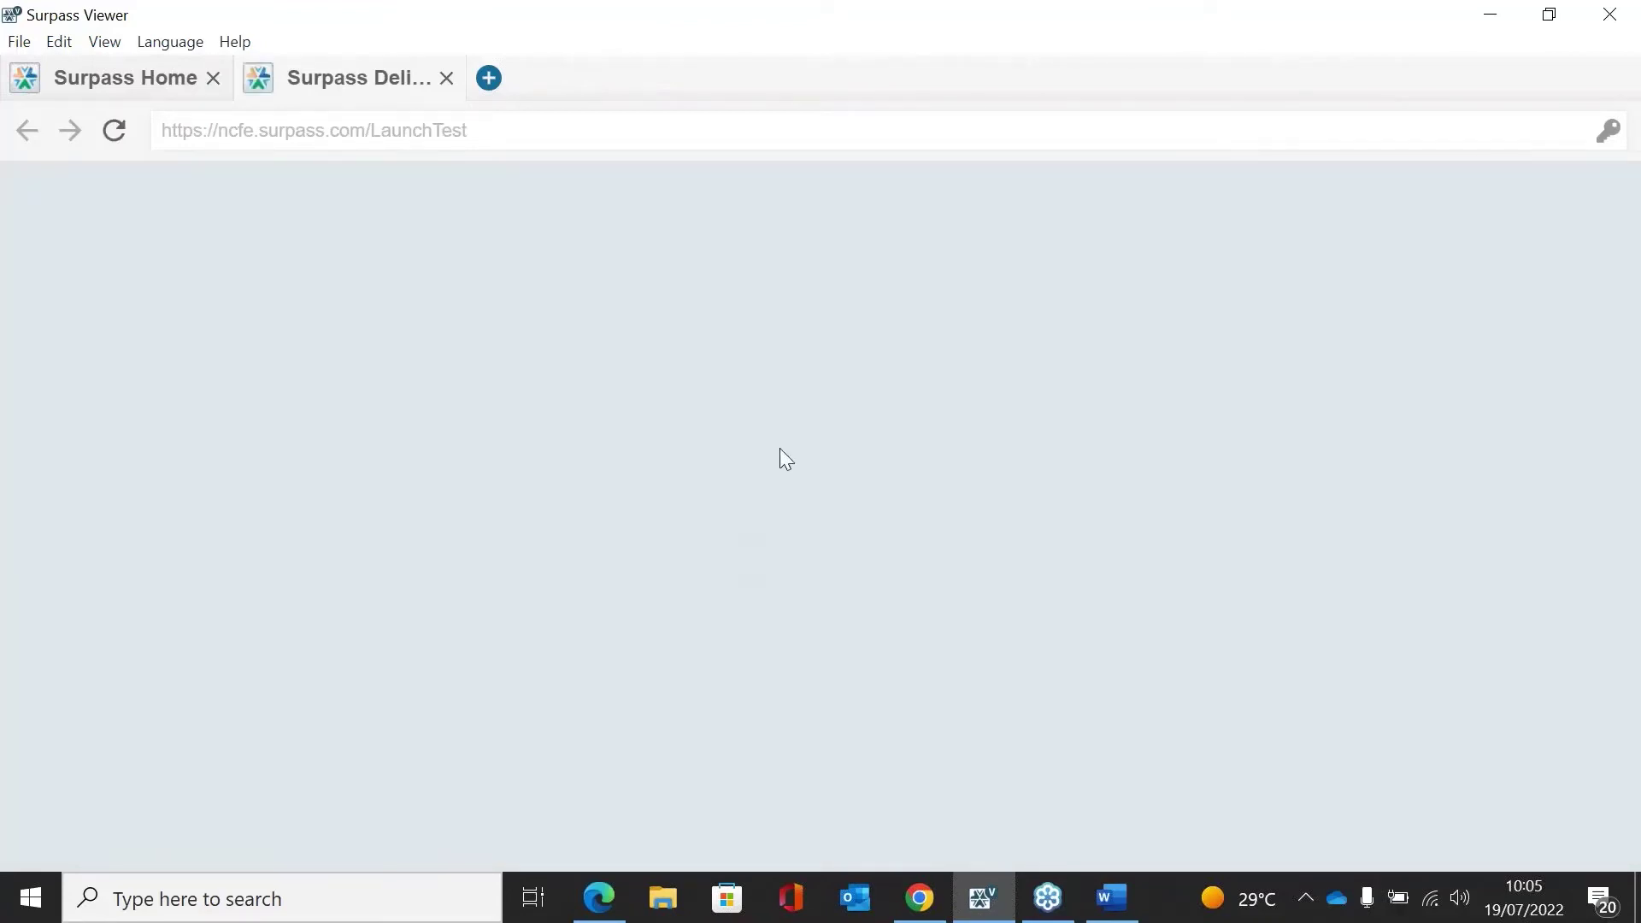
pyautogui.hotkey('ctrl', 'v')
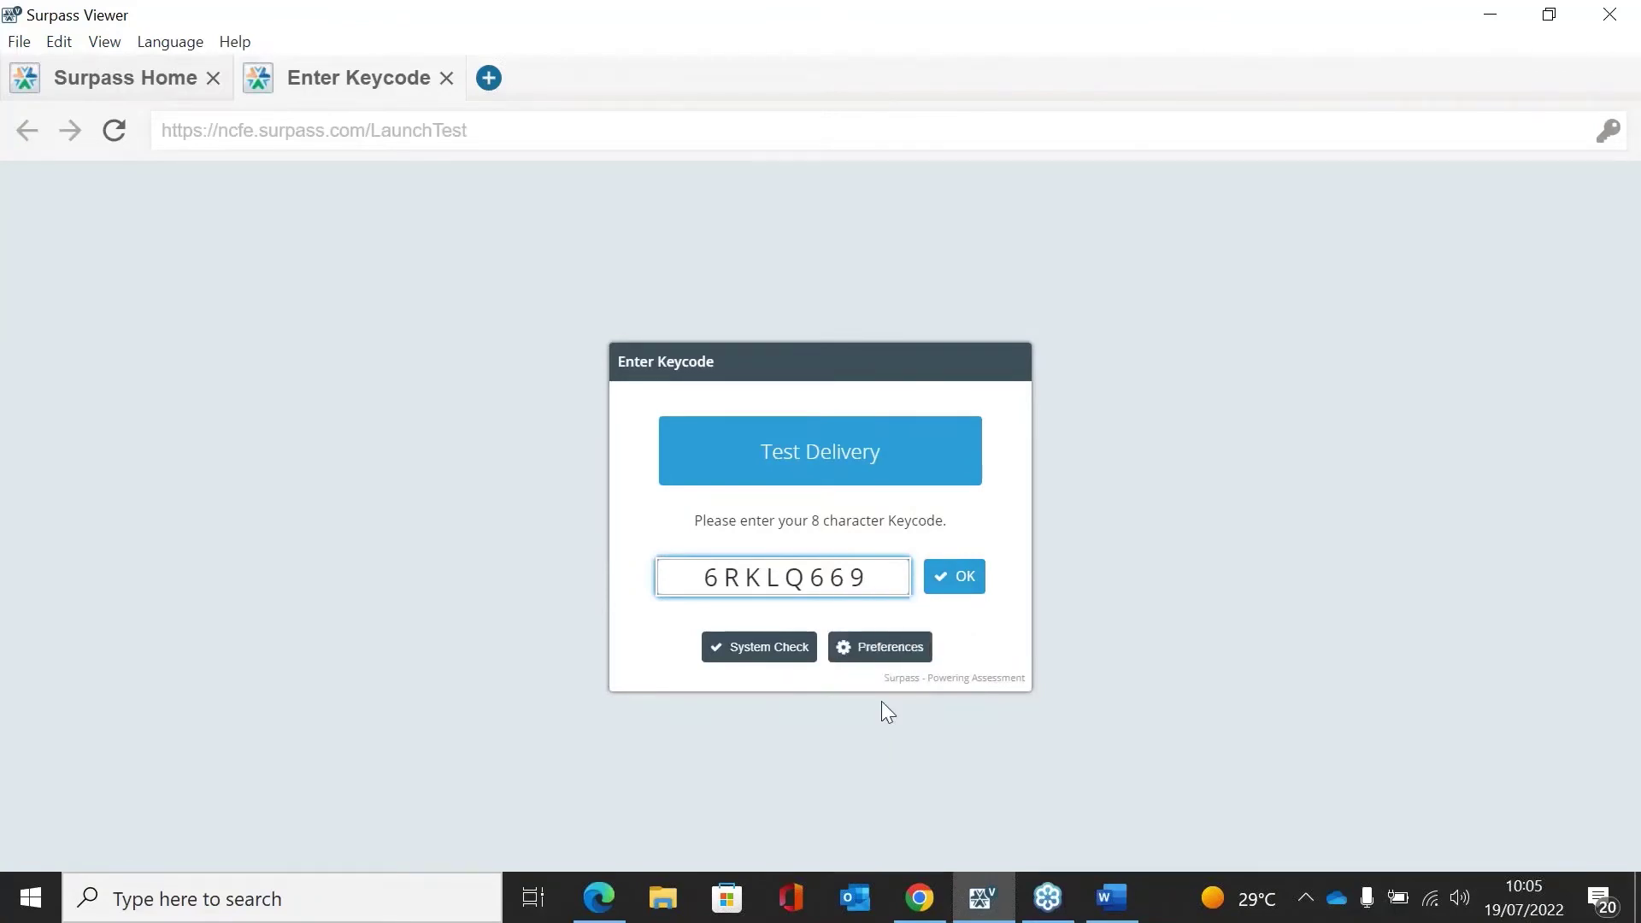
# - View the colour scheme and contrast preferences for the test delivery, keeping the default colour scheme
pyautogui.click(885, 650)
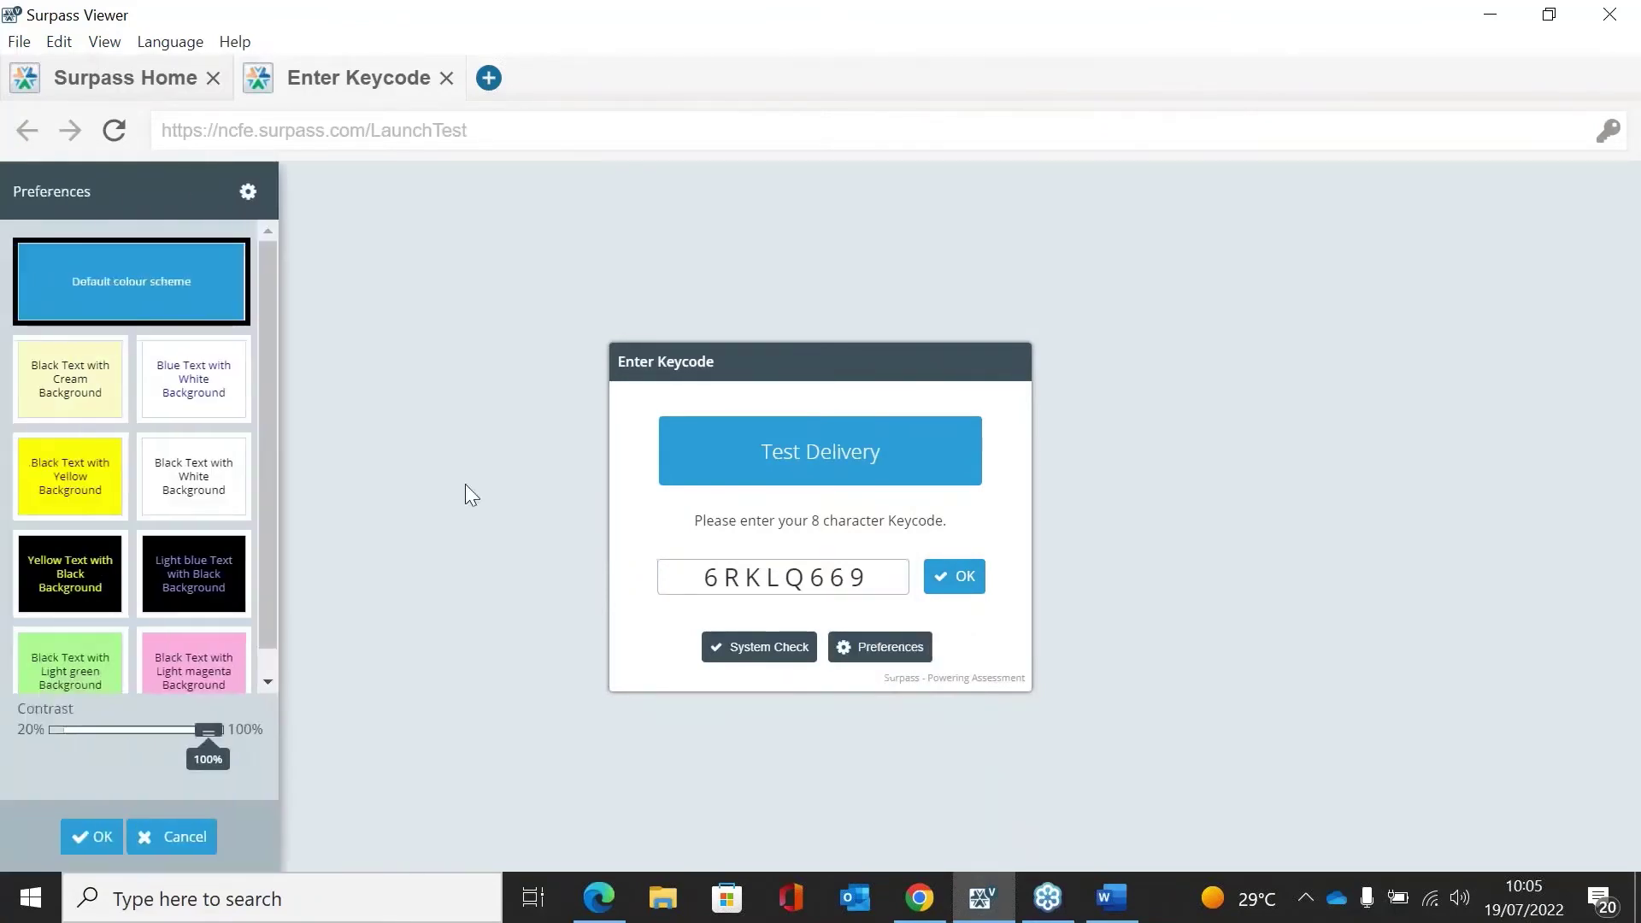
pyautogui.moveTo(261, 453); pyautogui.dragTo(264, 547)
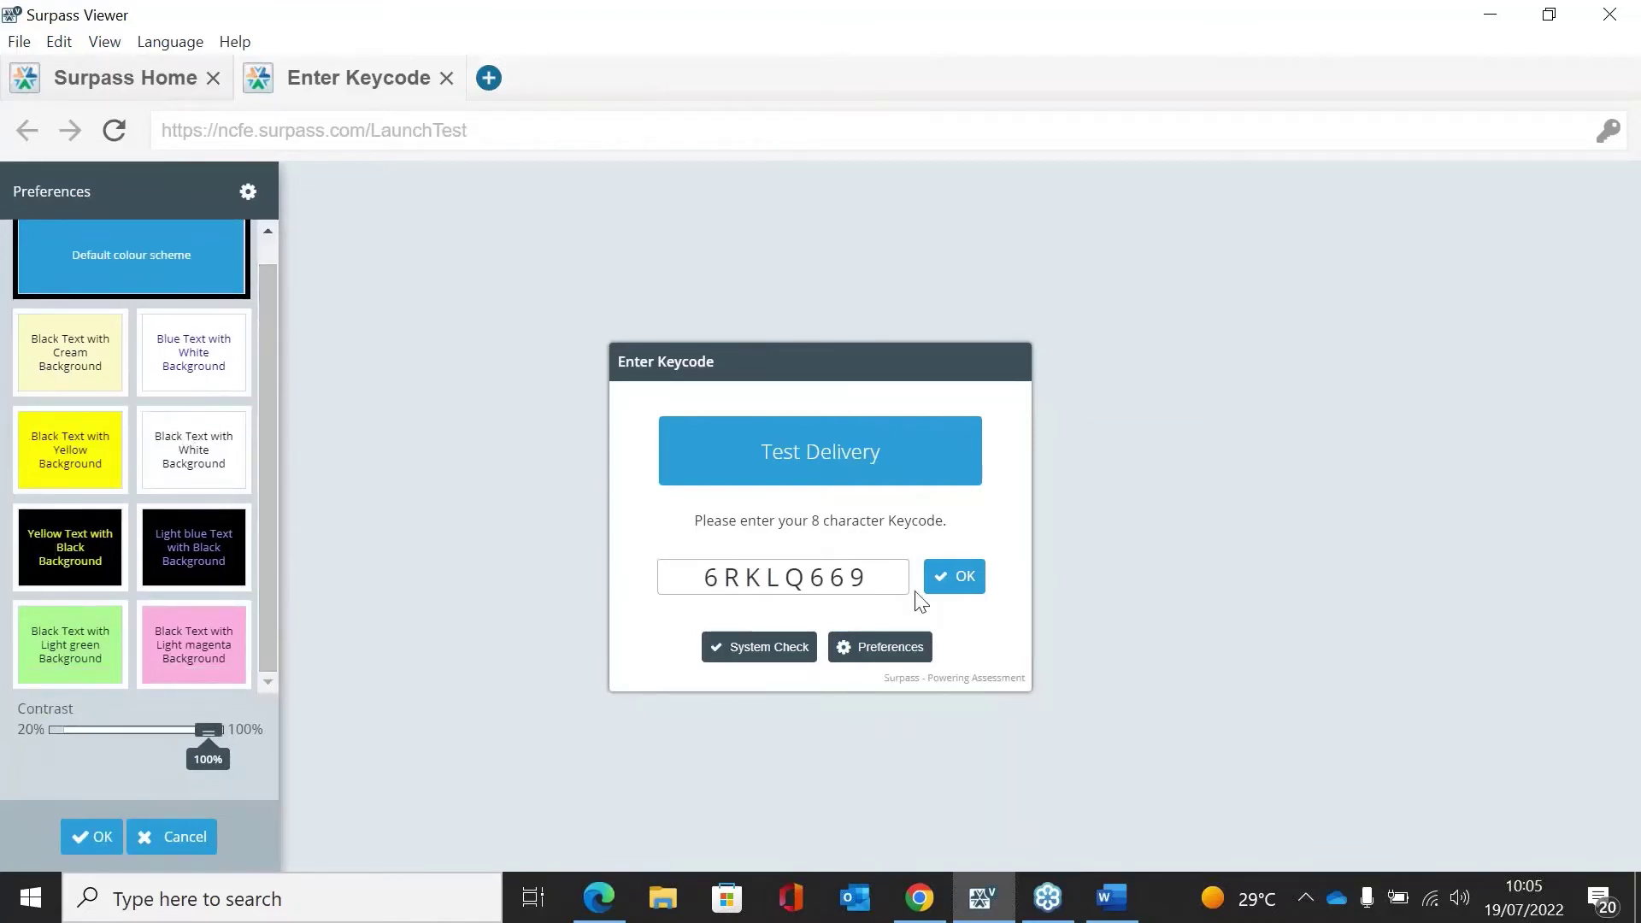
pyautogui.click(85, 836)
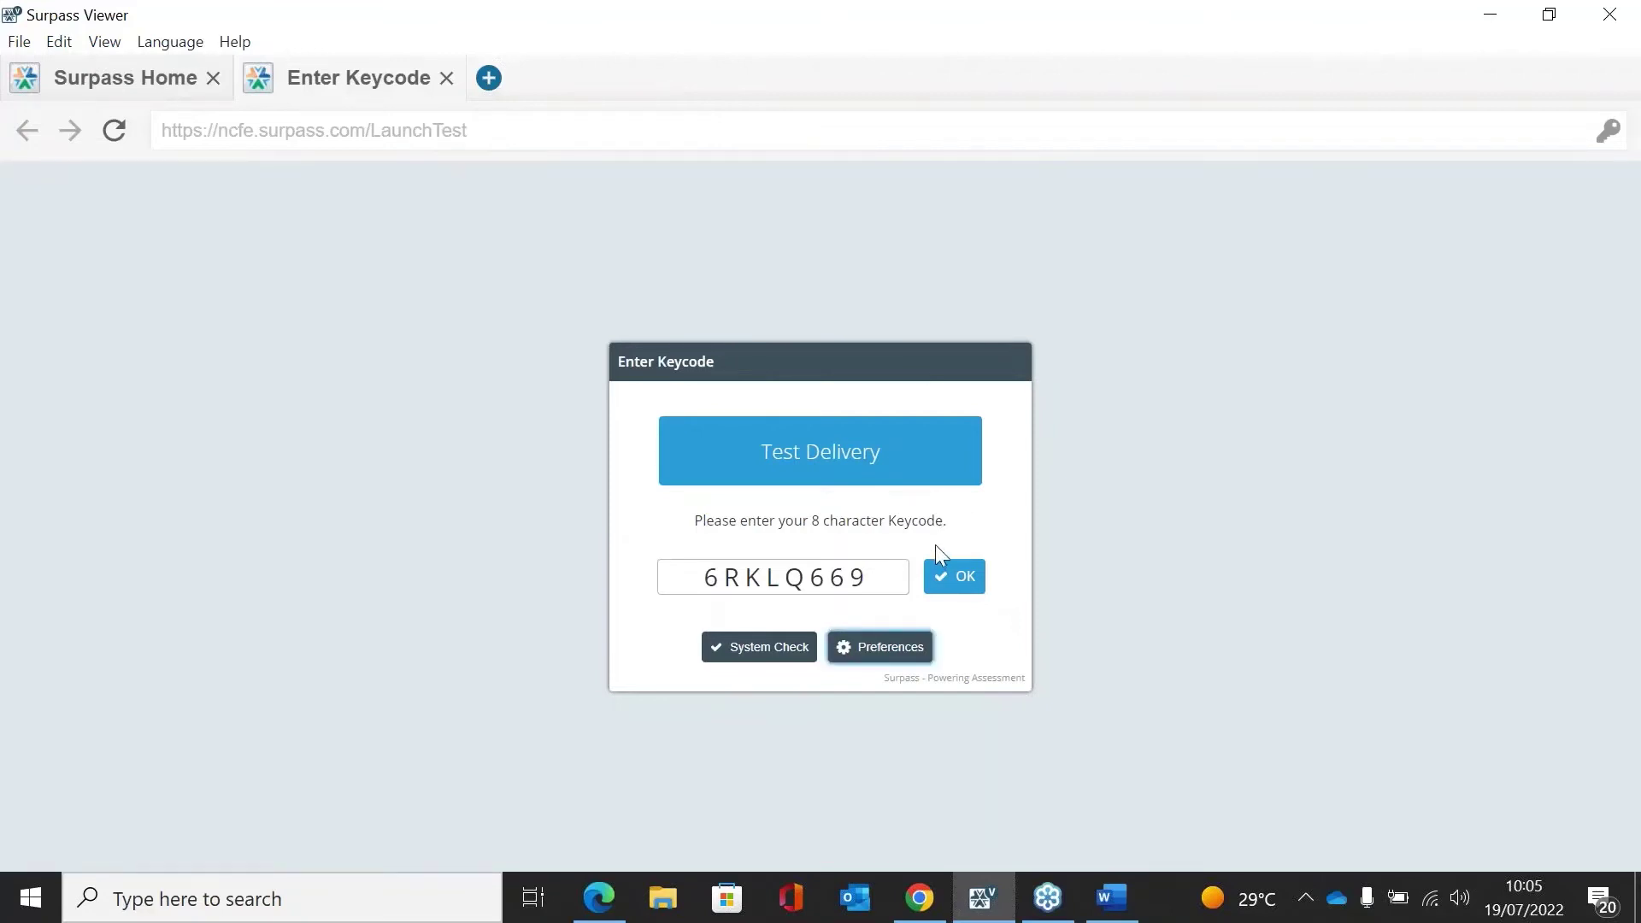
# - Submit the entered keycode, confirm the candidate's details and start the test from the introduction page
pyautogui.click(963, 580)
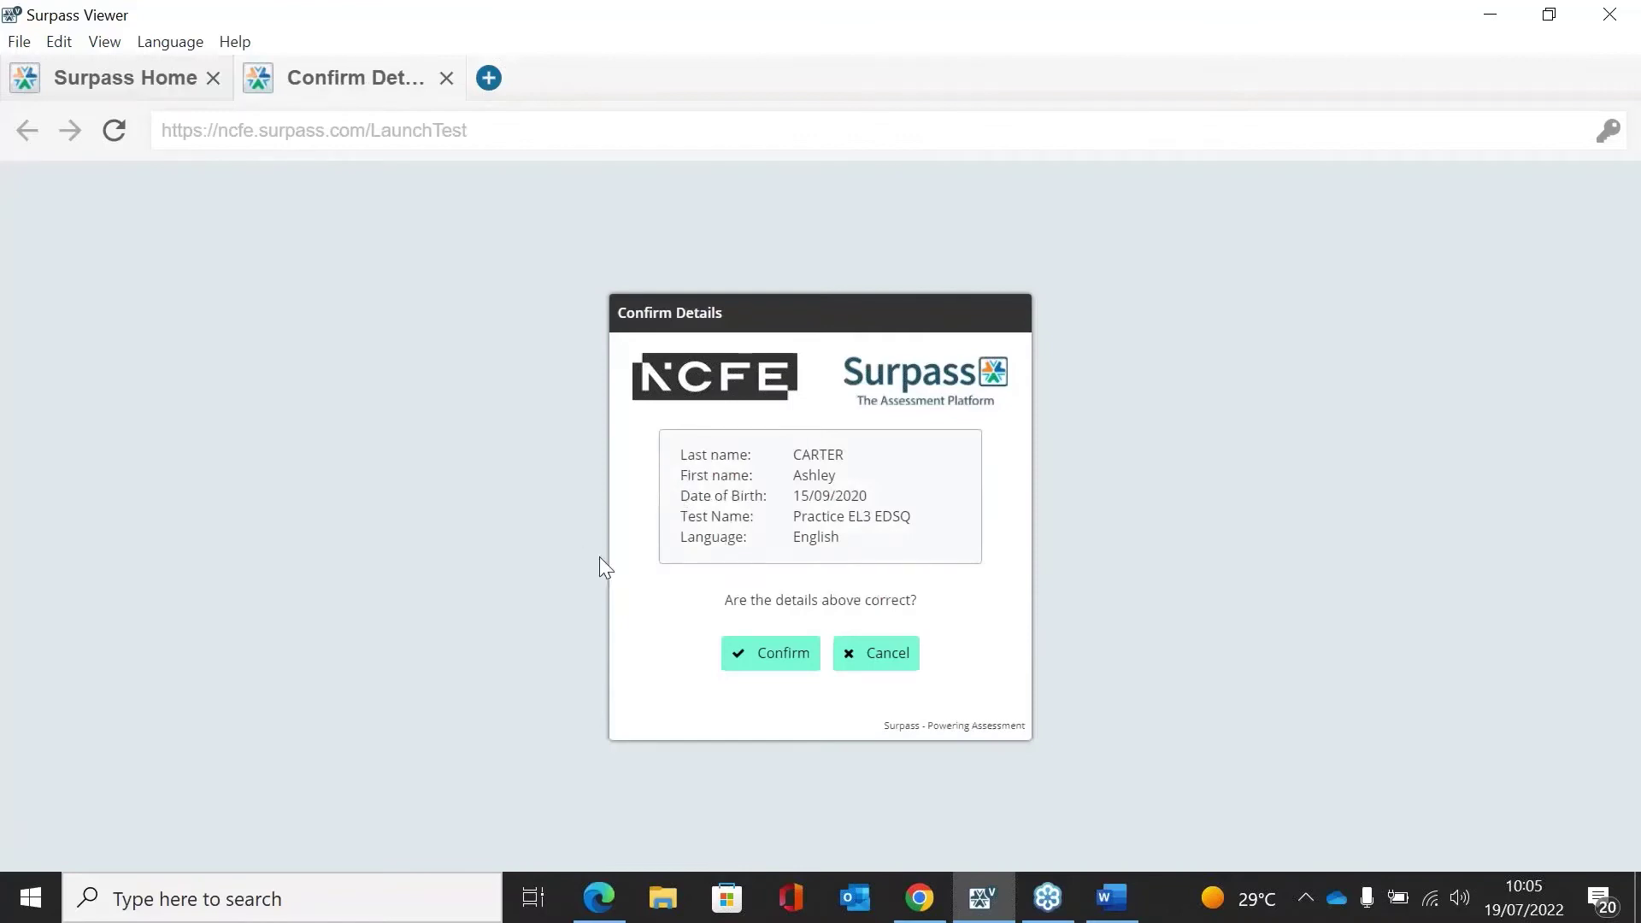
pyautogui.click(765, 662)
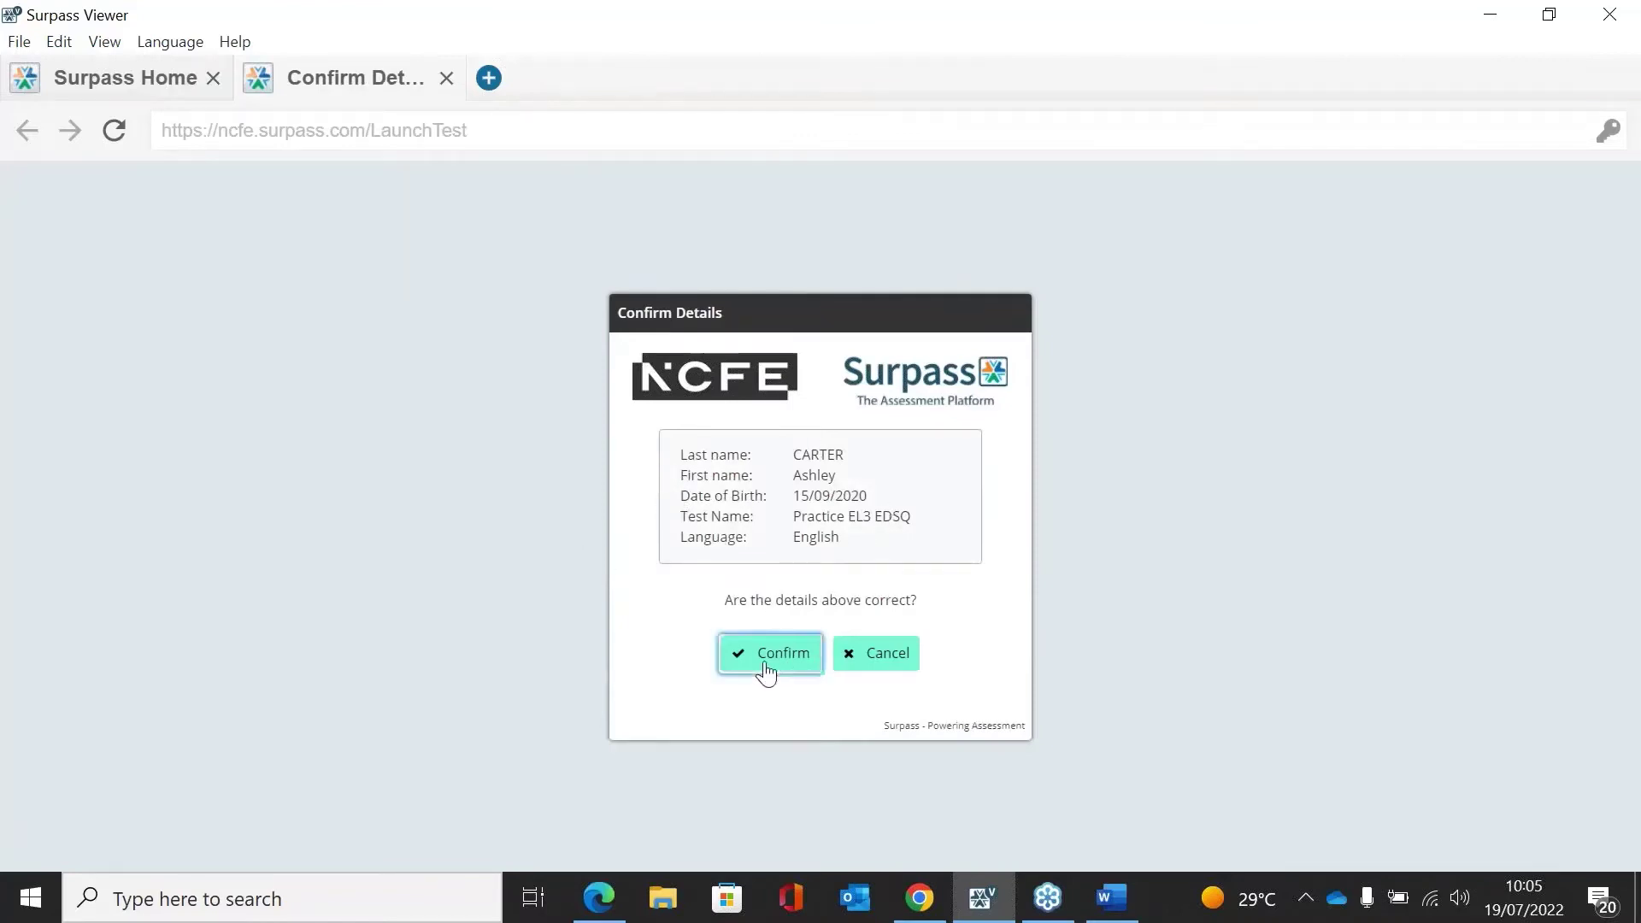
pyautogui.click(753, 579)
pyautogui.click(881, 722)
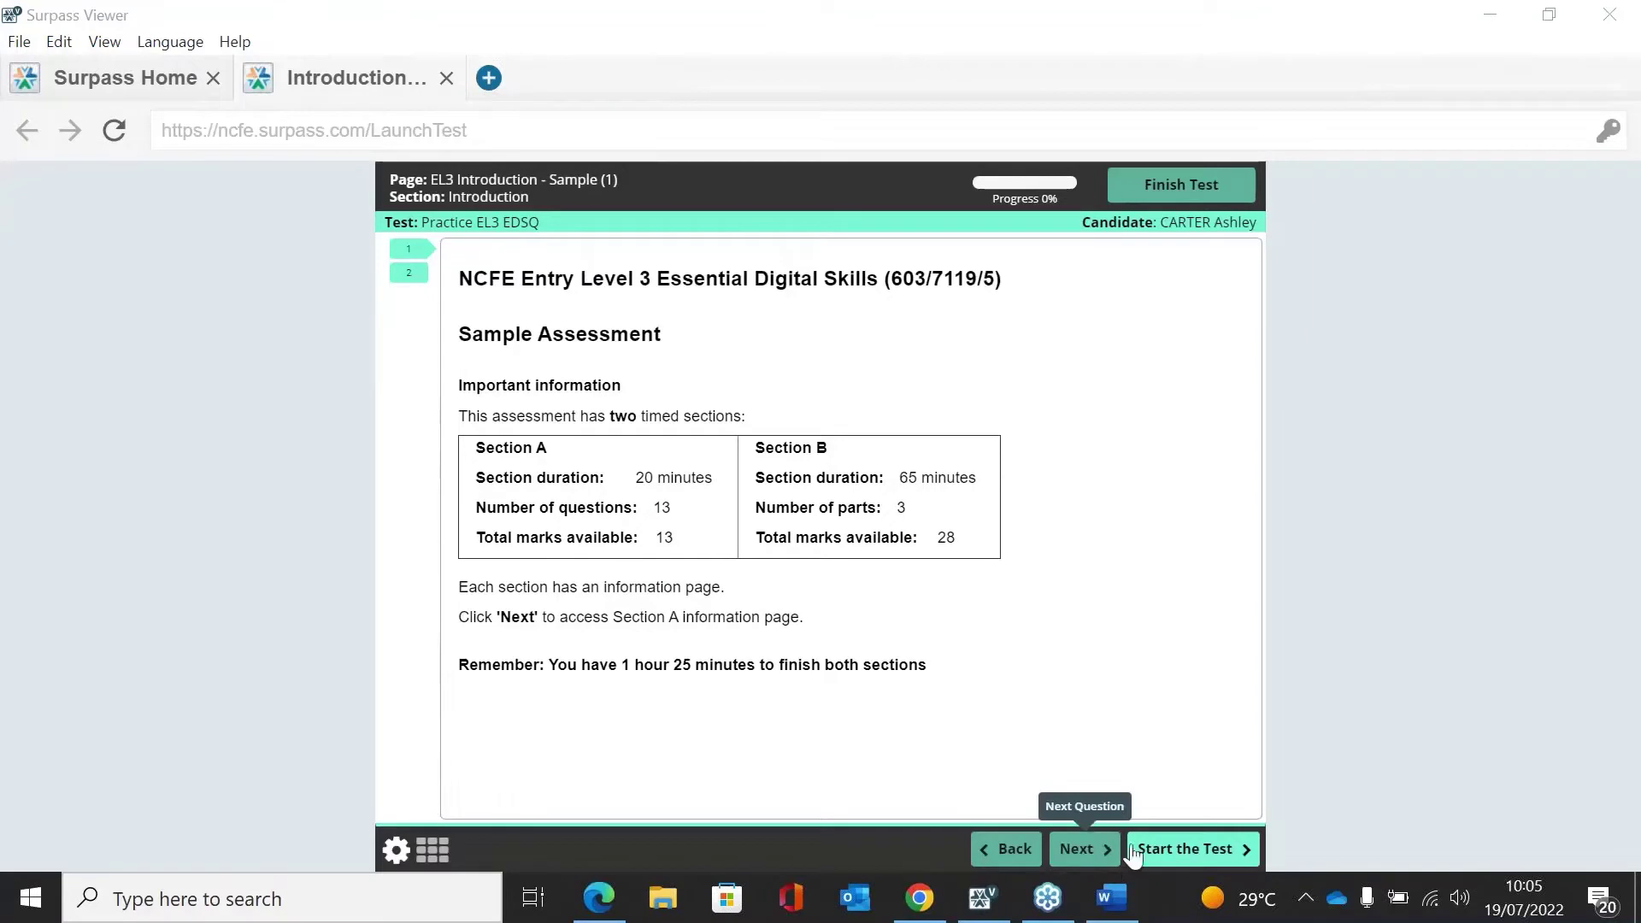
pyautogui.click(1187, 851)
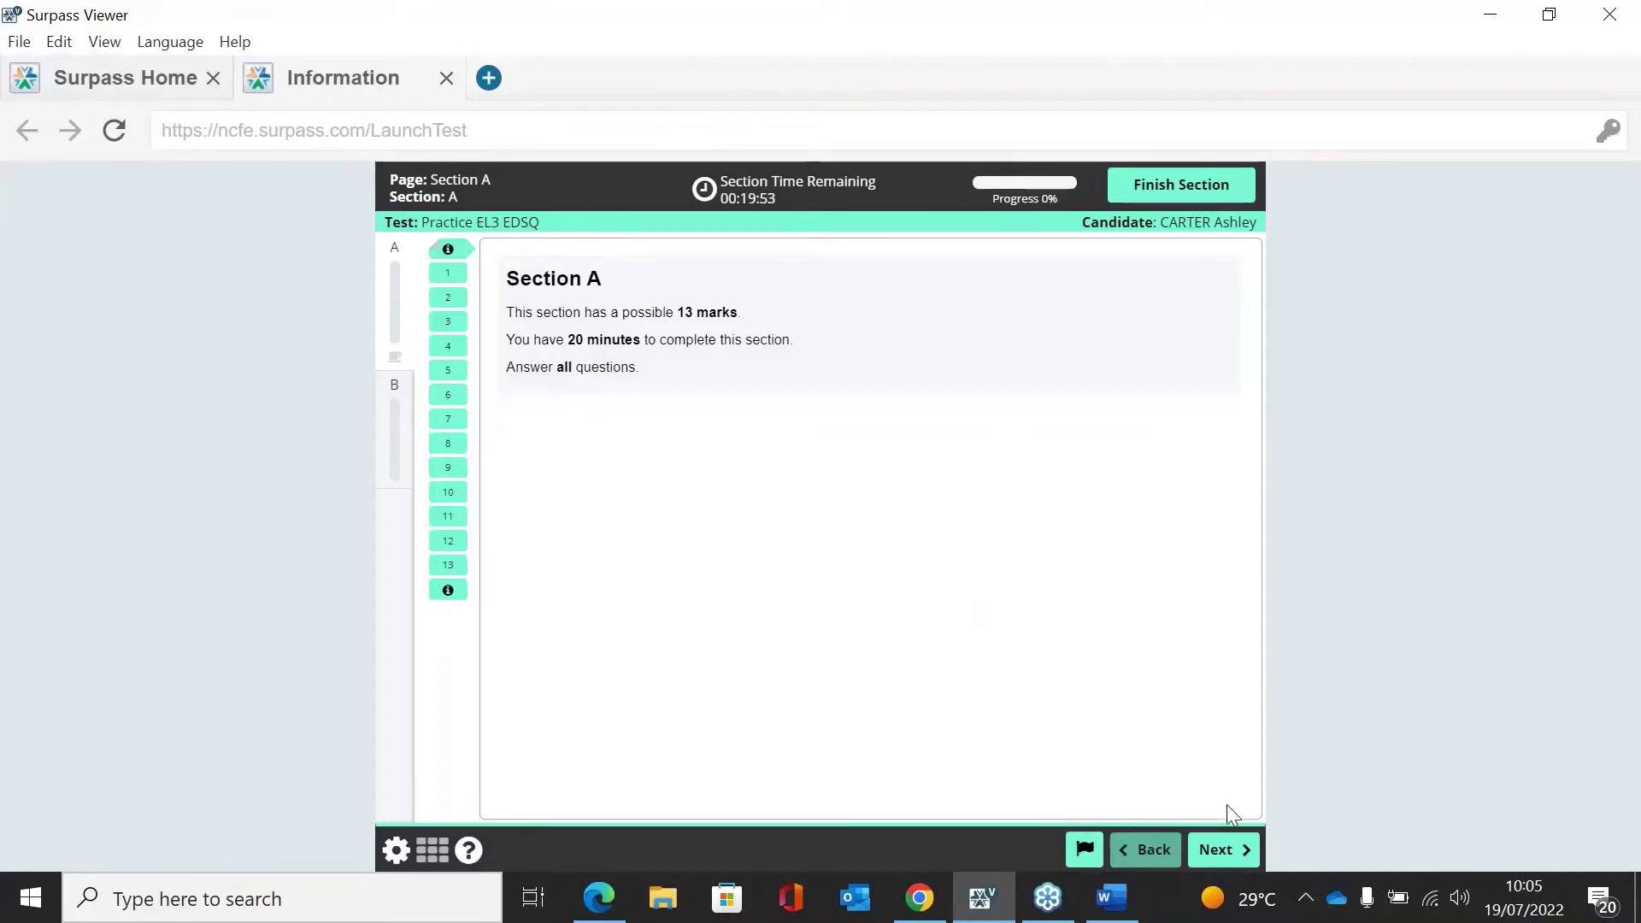
# - Answer Section A questions 1 to 3 with Phishing emails, System freeze and RSI
pyautogui.click(1224, 849)
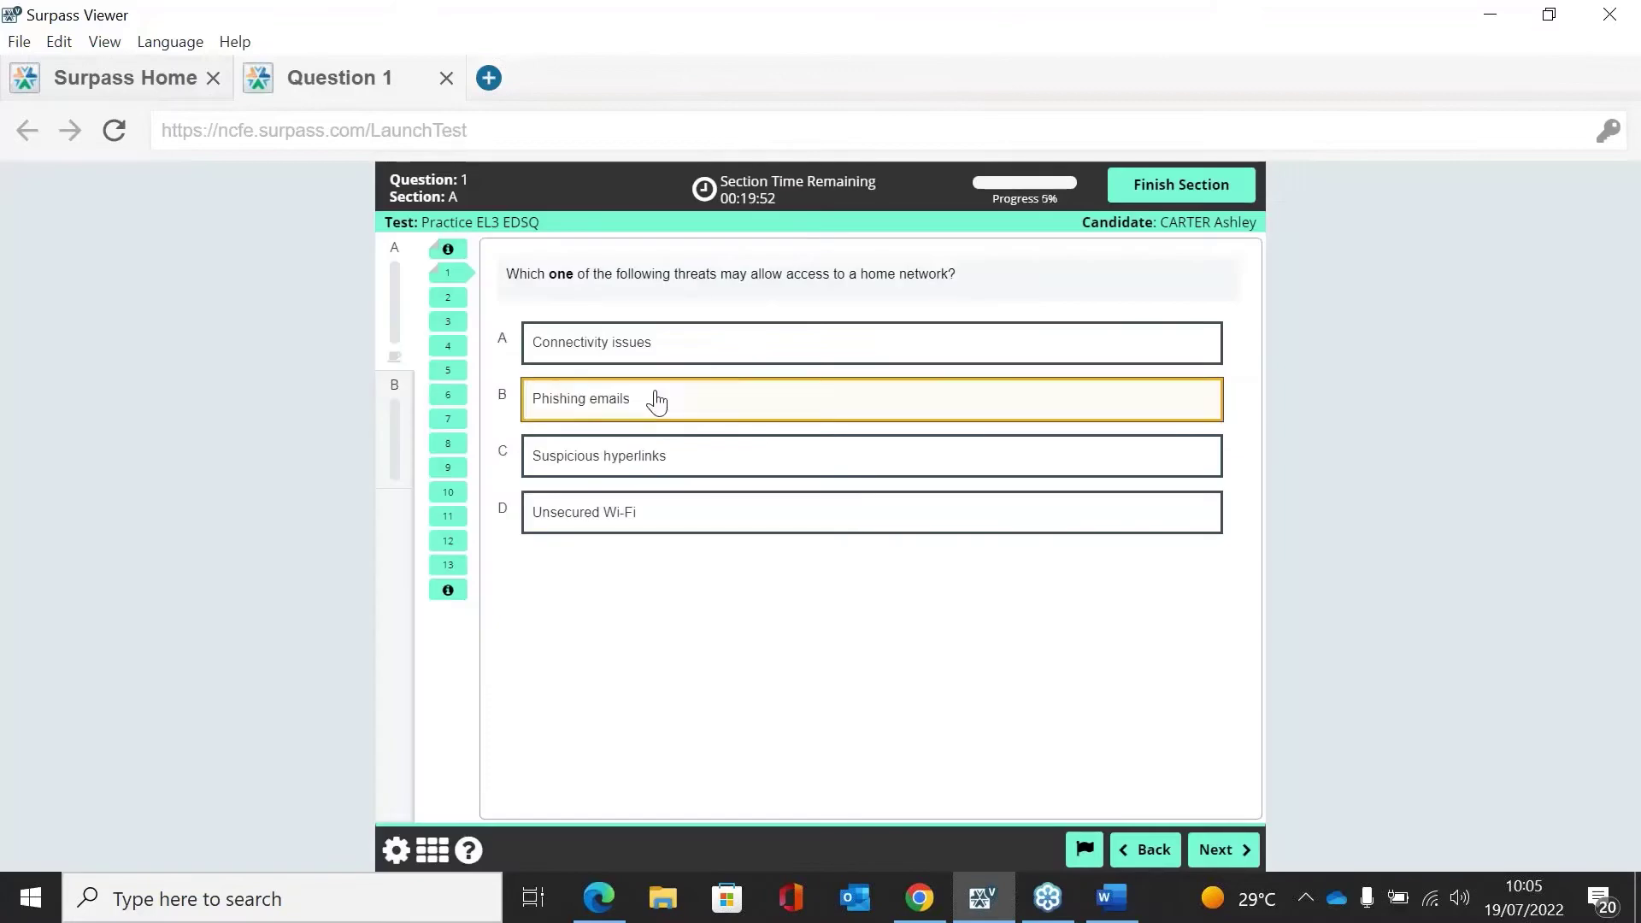
pyautogui.click(652, 397)
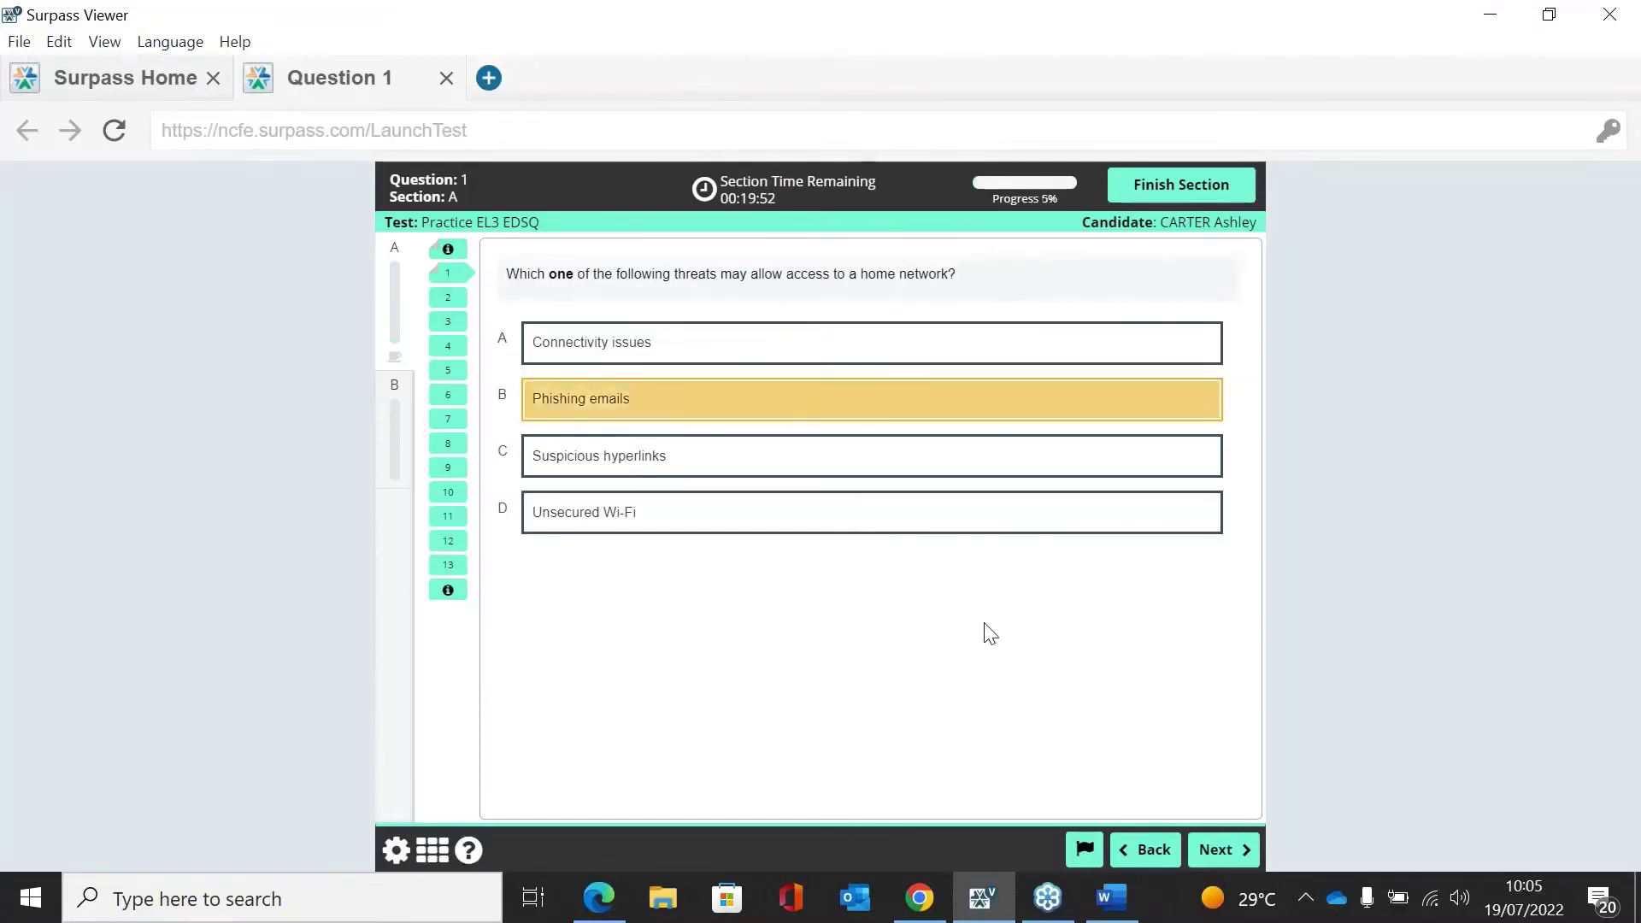
pyautogui.click(1236, 857)
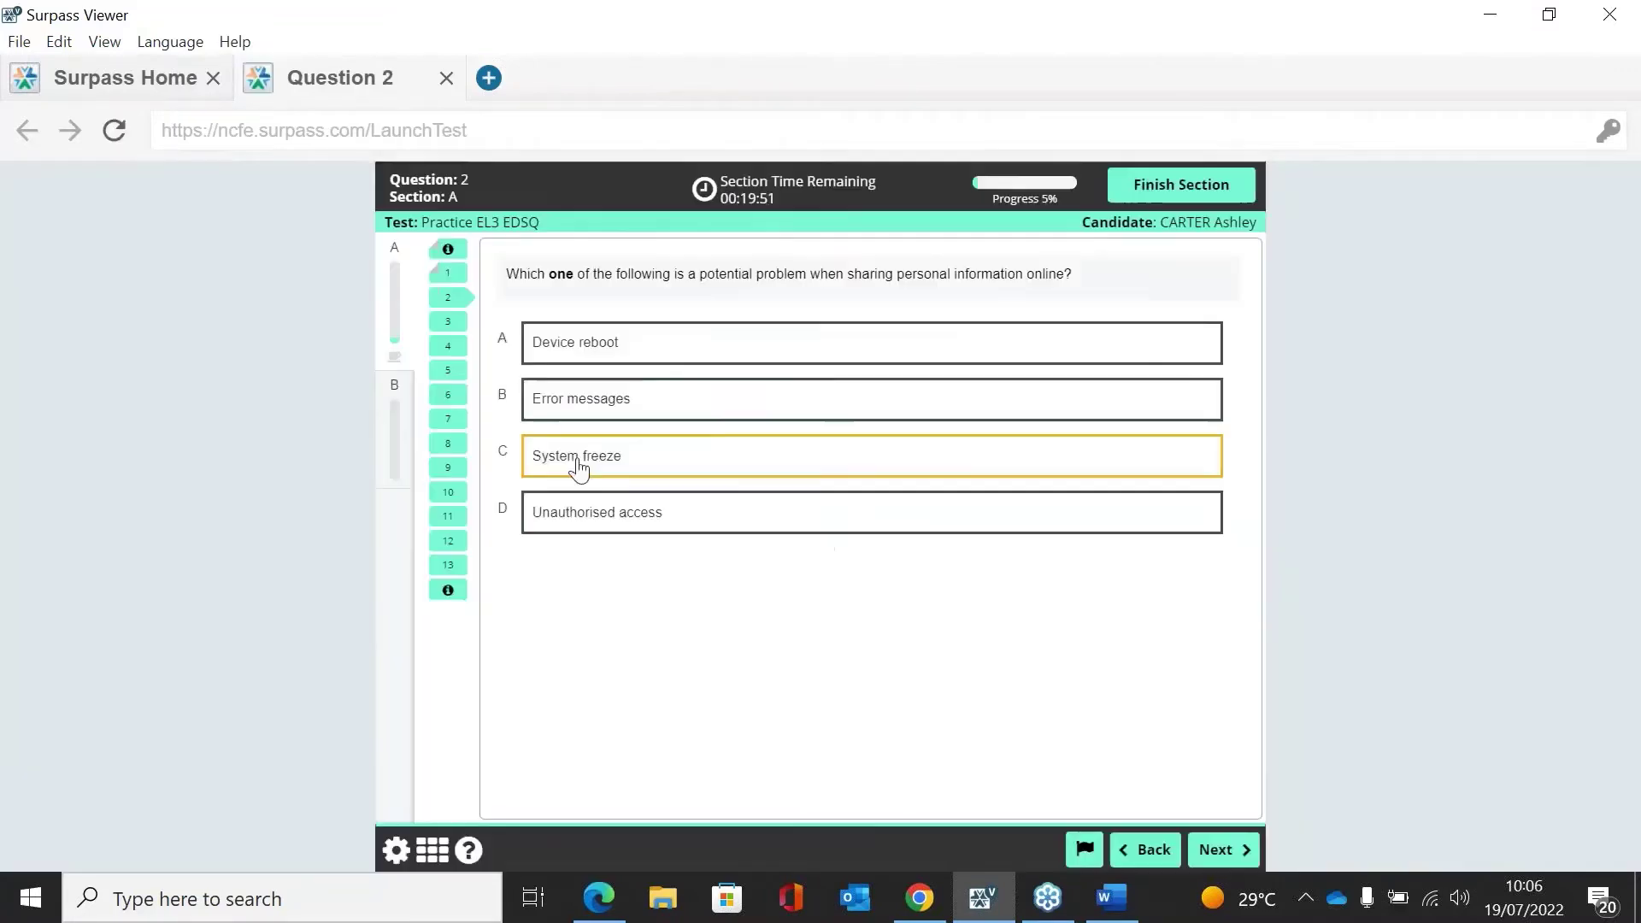
pyautogui.click(579, 469)
pyautogui.click(1218, 851)
pyautogui.click(663, 462)
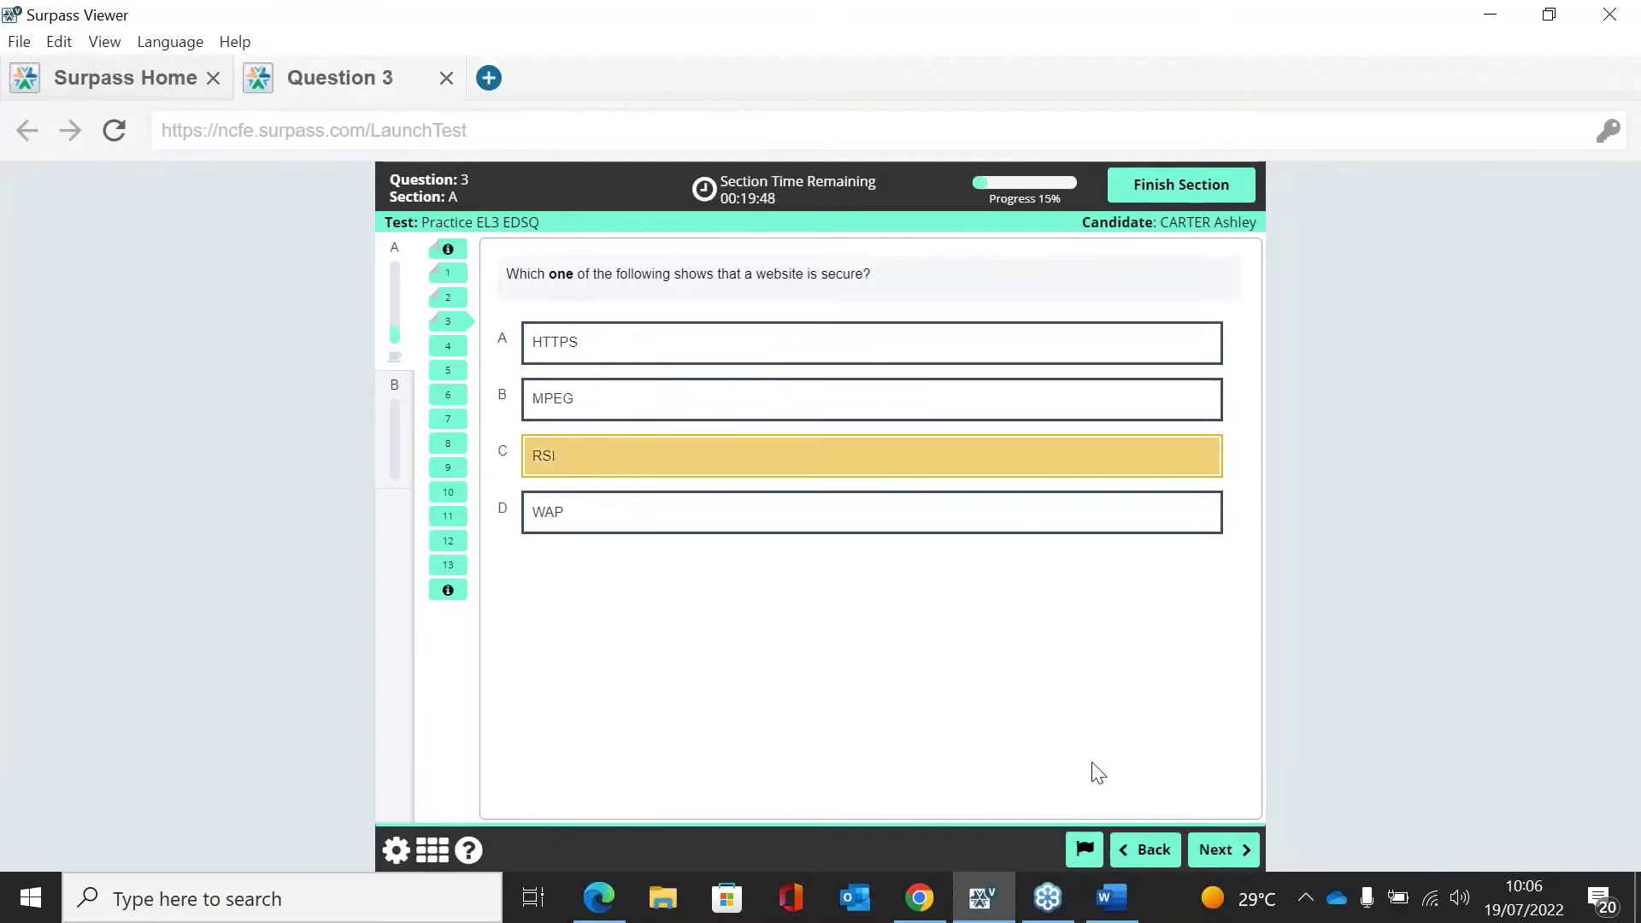
# - Answer question 4 with For marketing purposes and question 5 with The internet service provider
pyautogui.click(1235, 855)
pyautogui.click(619, 414)
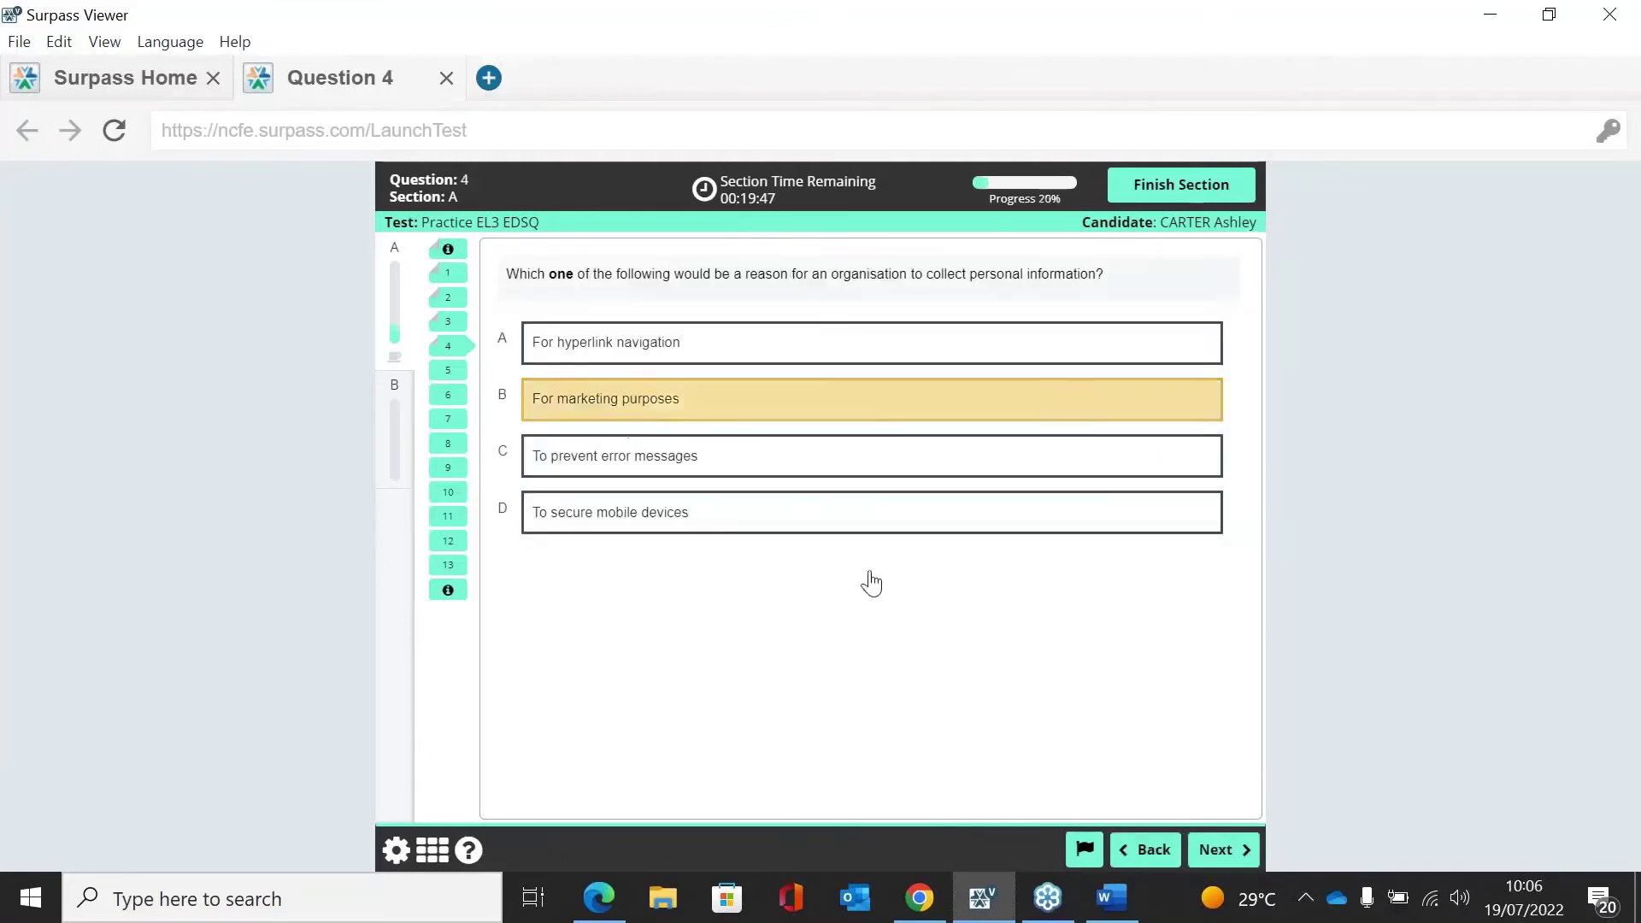
pyautogui.click(1224, 849)
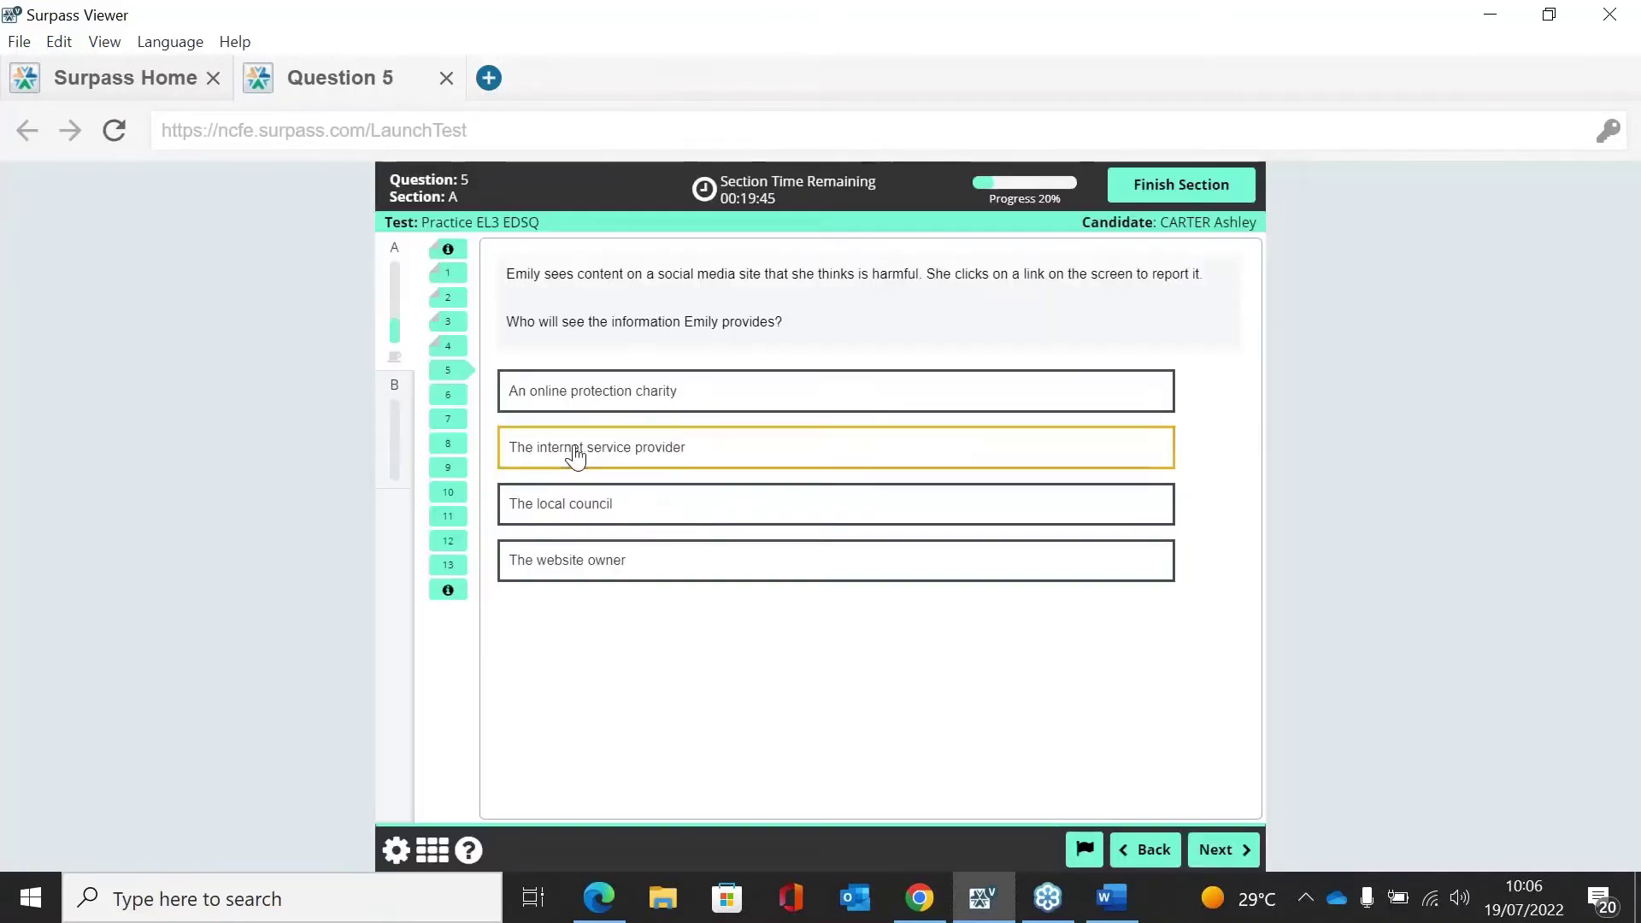
pyautogui.click(572, 455)
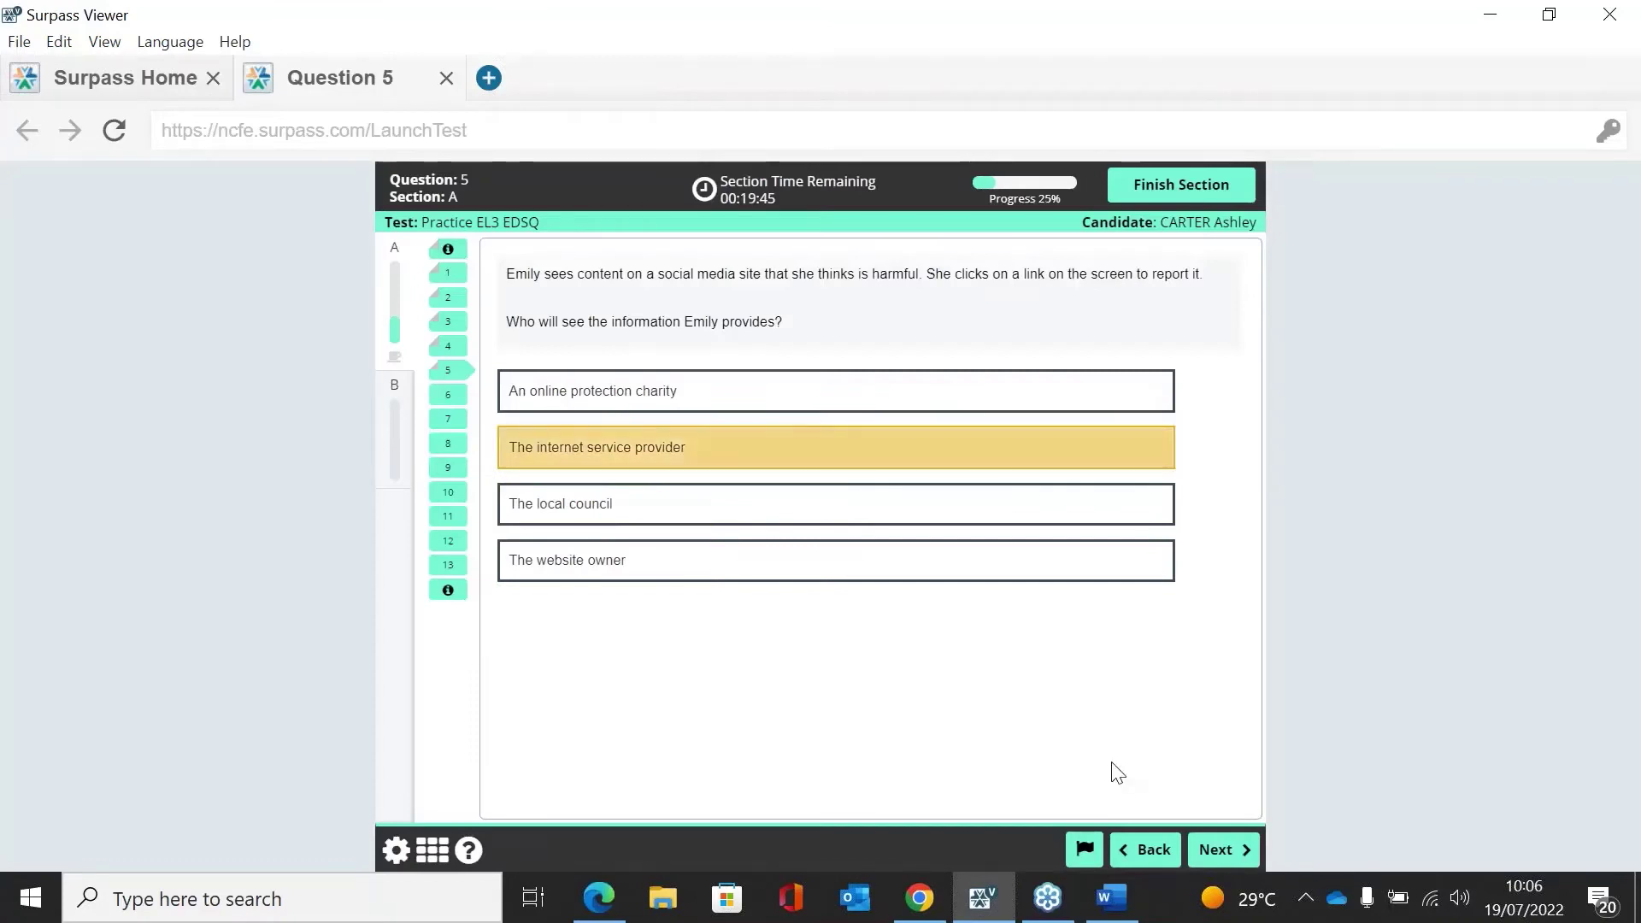
# - Choose an answer for each of questions 6 and 7 and go on to question 8
pyautogui.click(1217, 850)
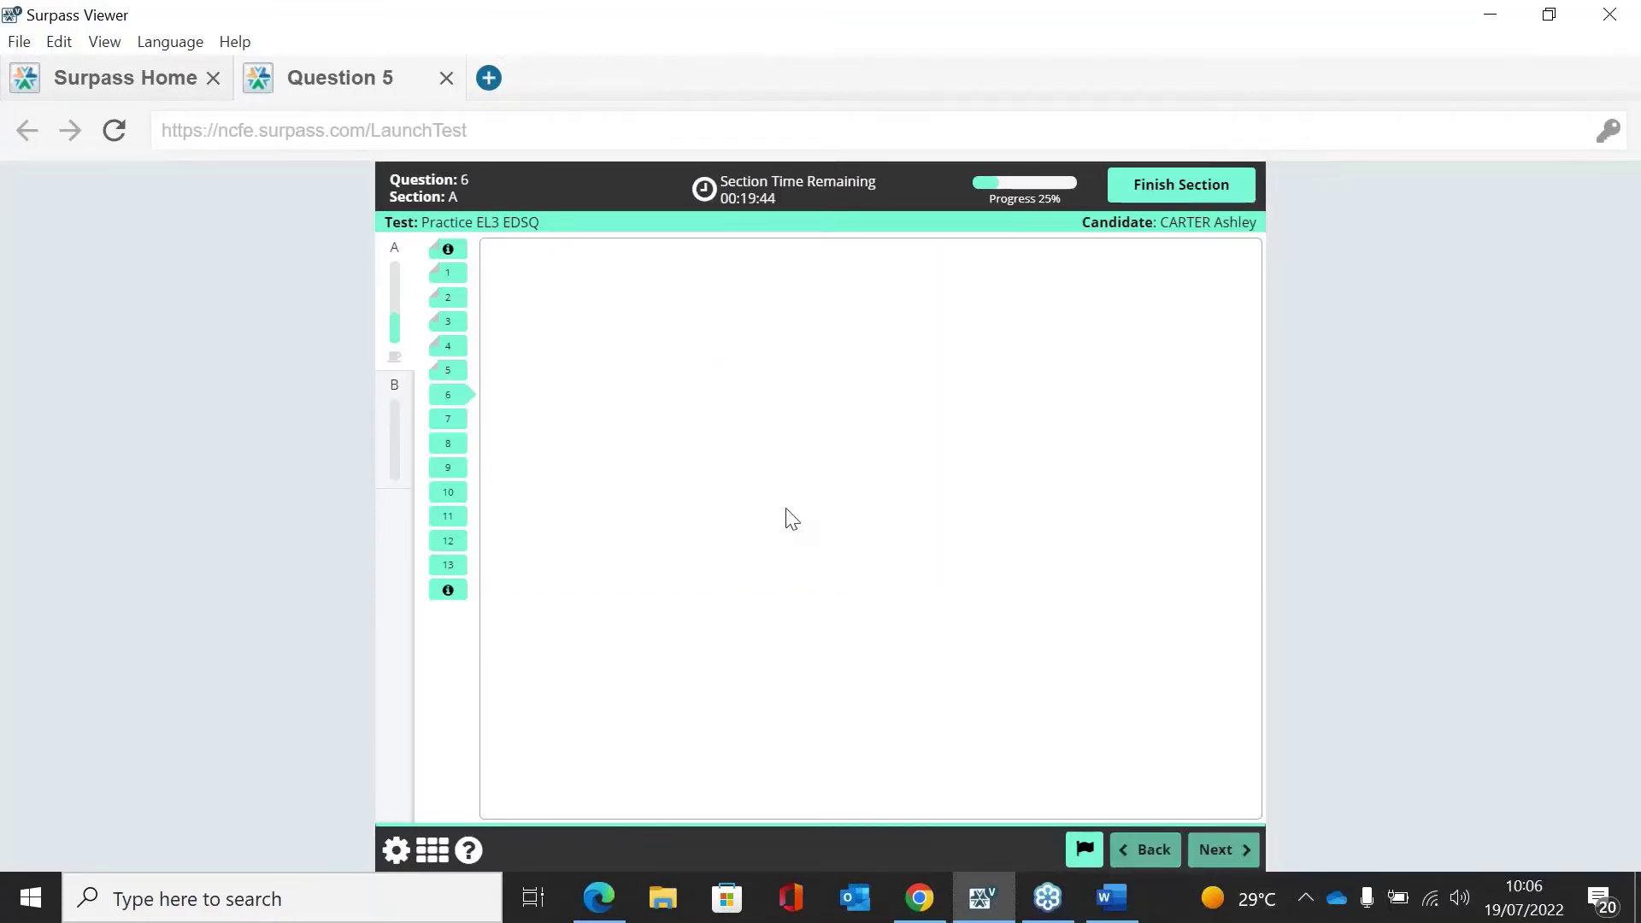
pyautogui.click(548, 462)
pyautogui.click(1212, 850)
pyautogui.click(684, 451)
pyautogui.click(1217, 850)
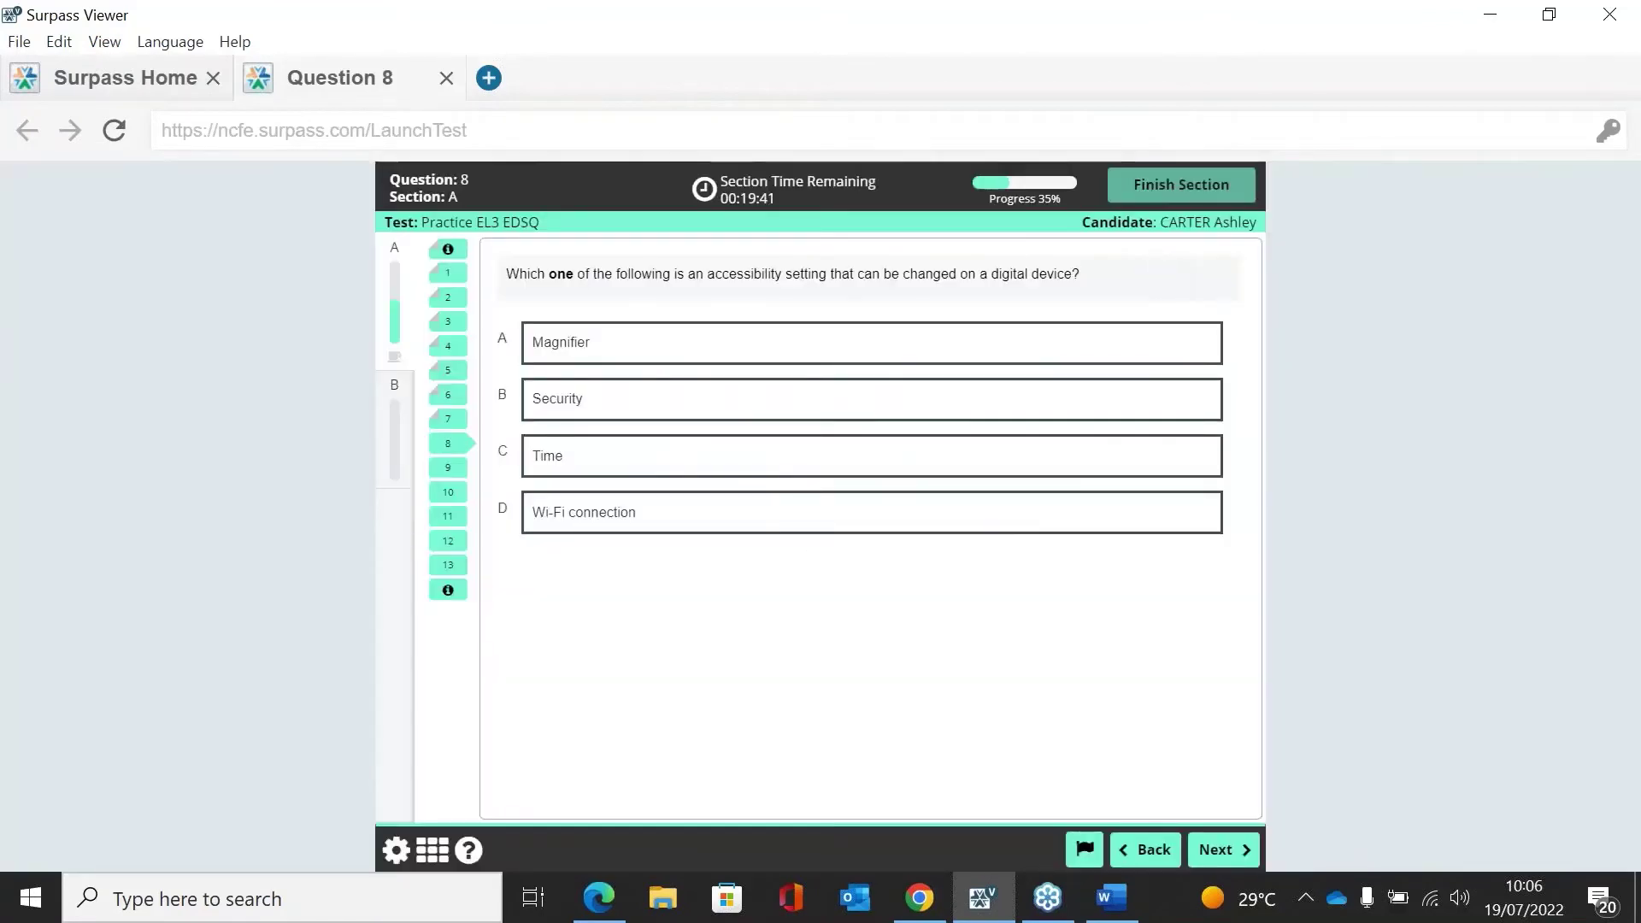
# - Finish Section A with the remaining questions unanswered and submit its answers
pyautogui.click(1181, 185)
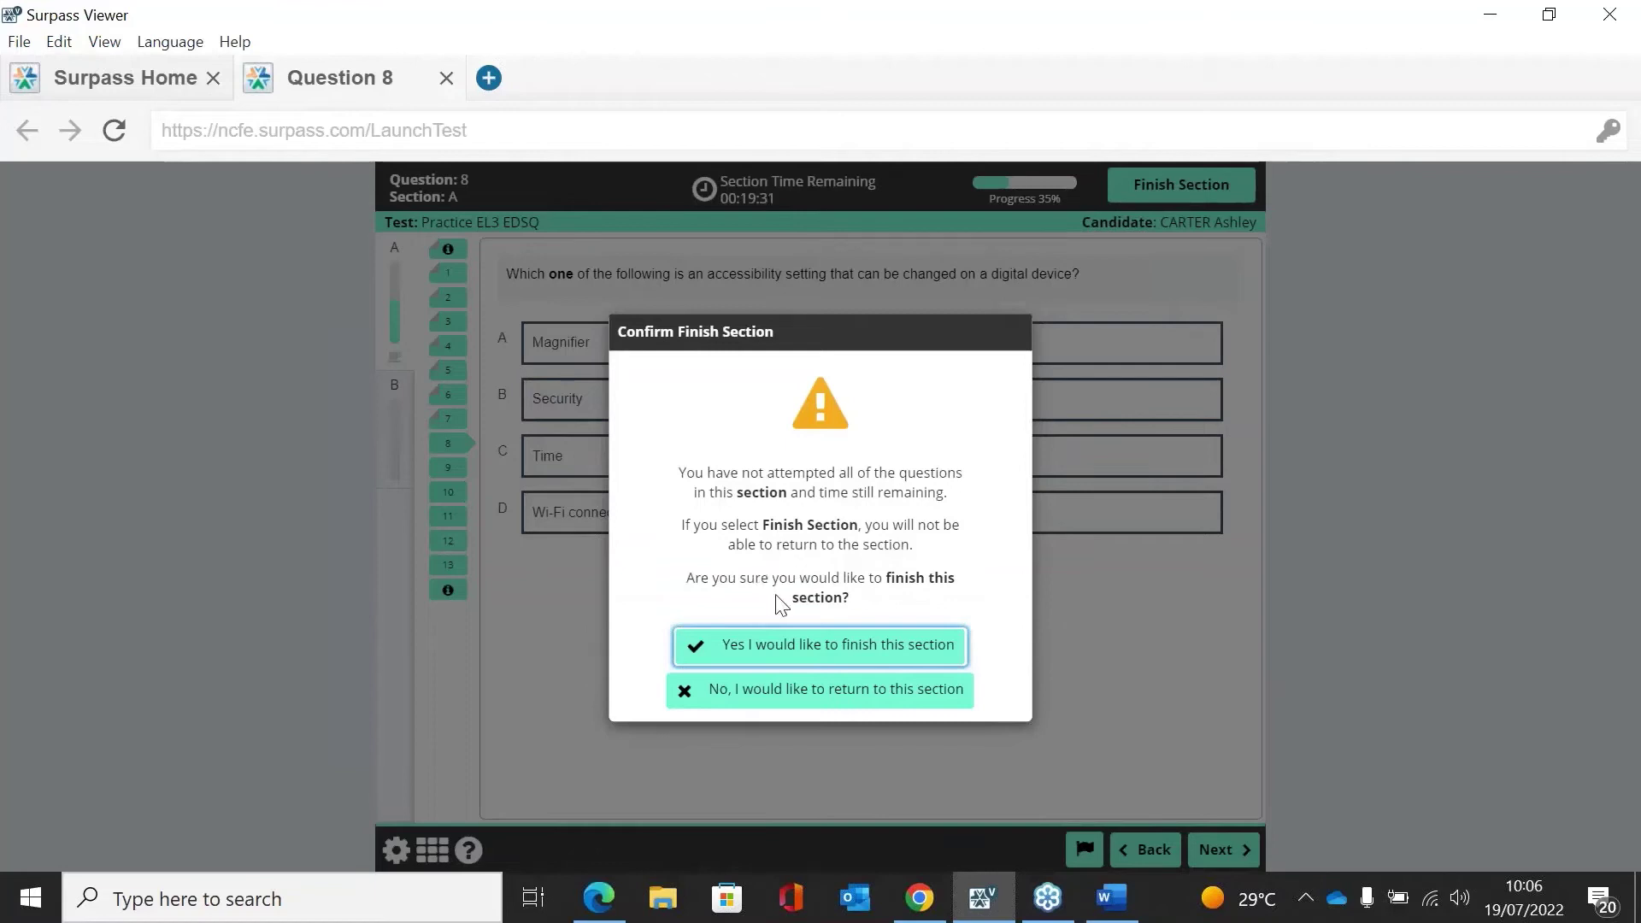
pyautogui.click(827, 652)
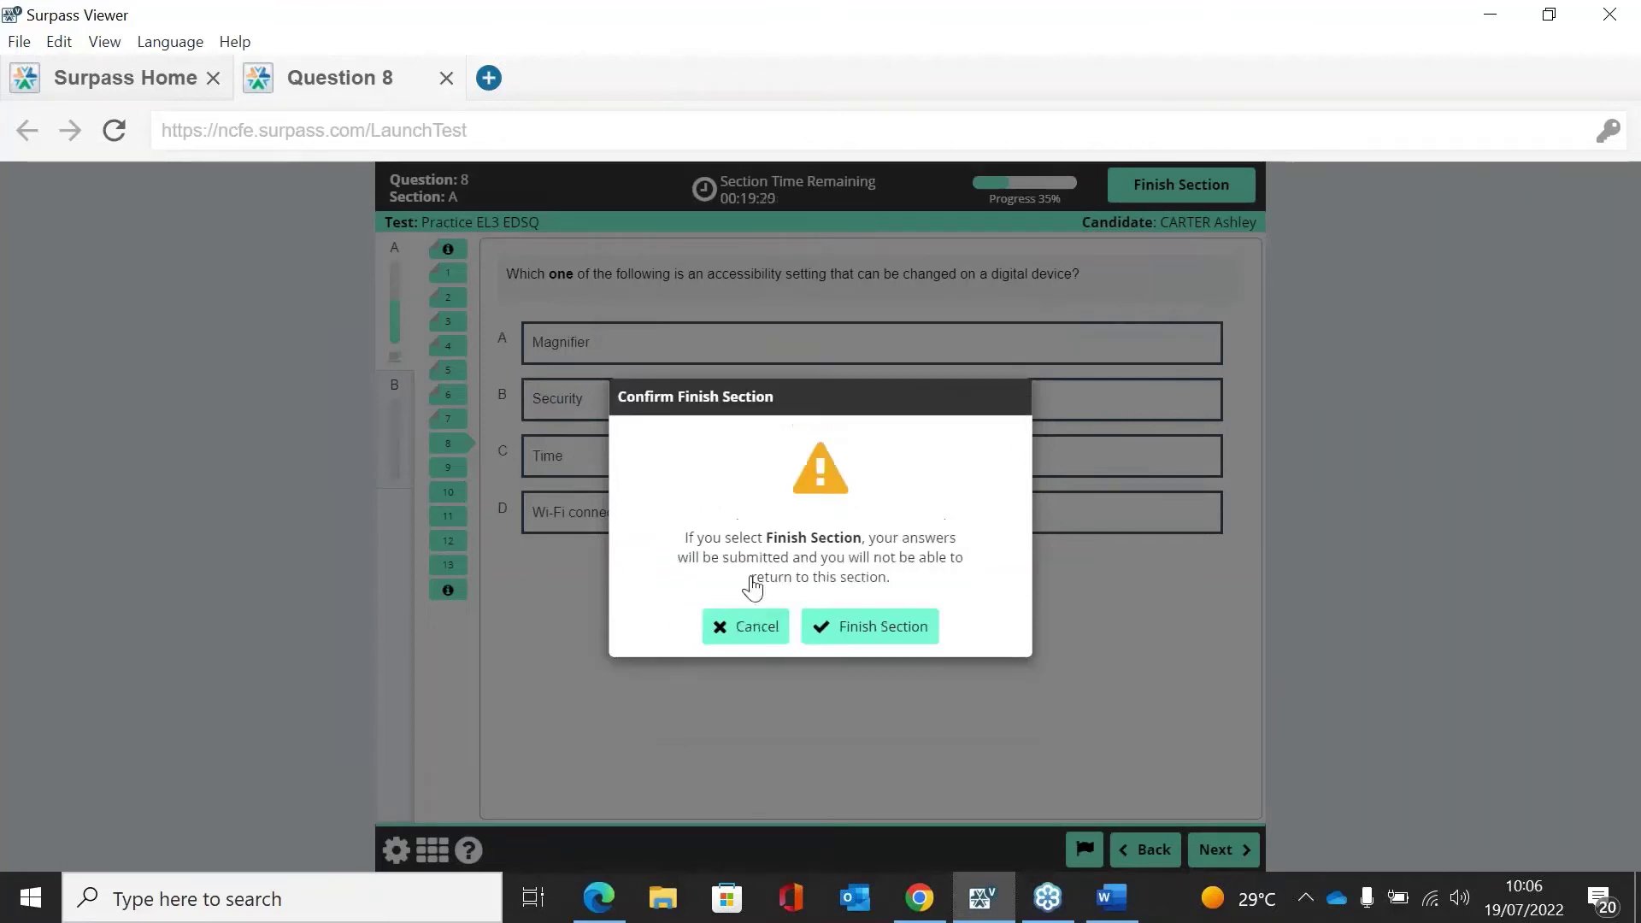
pyautogui.click(855, 626)
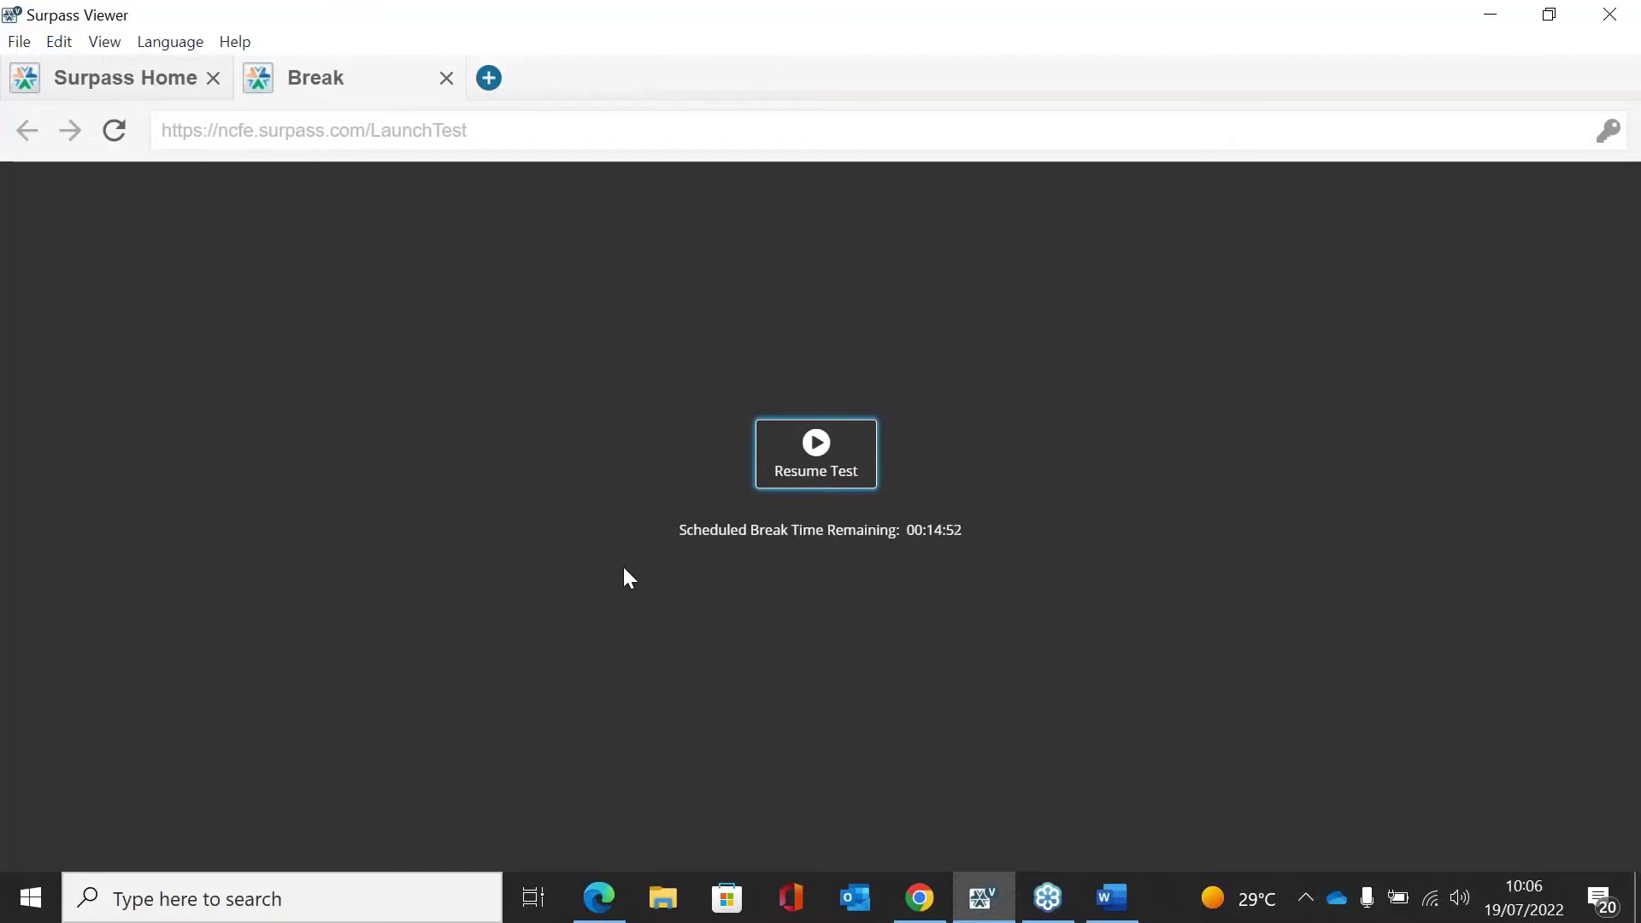
# - Resume the test from the scheduled break and go past the Section B information page to Part A
pyautogui.click(826, 447)
pyautogui.click(787, 503)
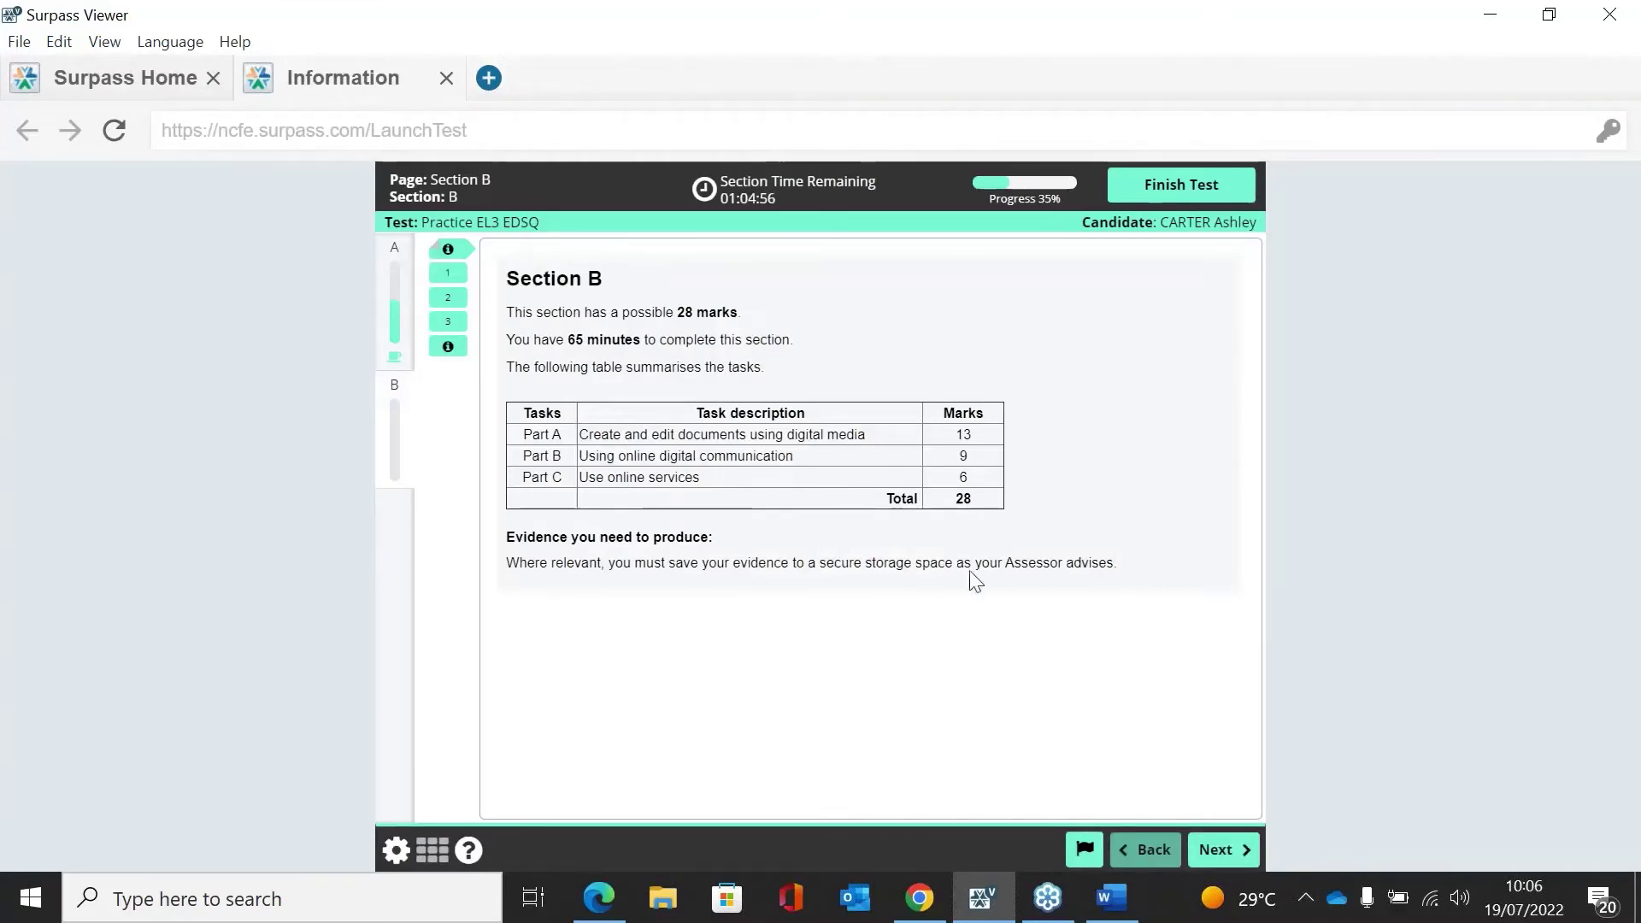
pyautogui.click(1221, 852)
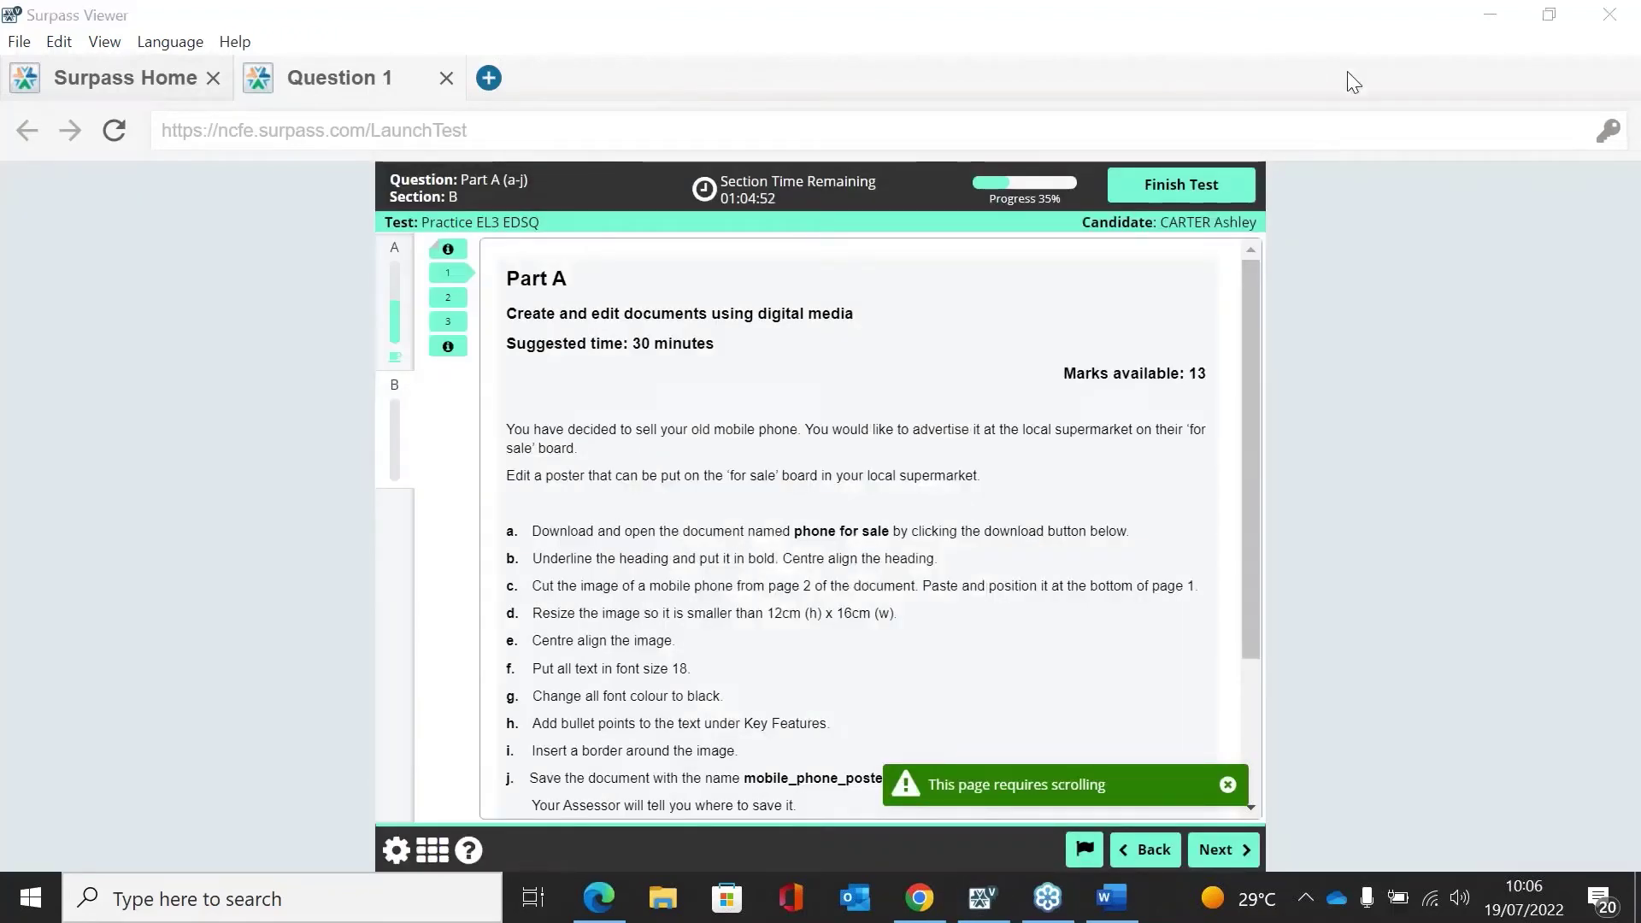
# - Upload the Test document as the mobile_phone_poster evidence for Part A
pyautogui.click(1257, 381)
pyautogui.moveTo(1256, 381); pyautogui.dragTo(1250, 499)
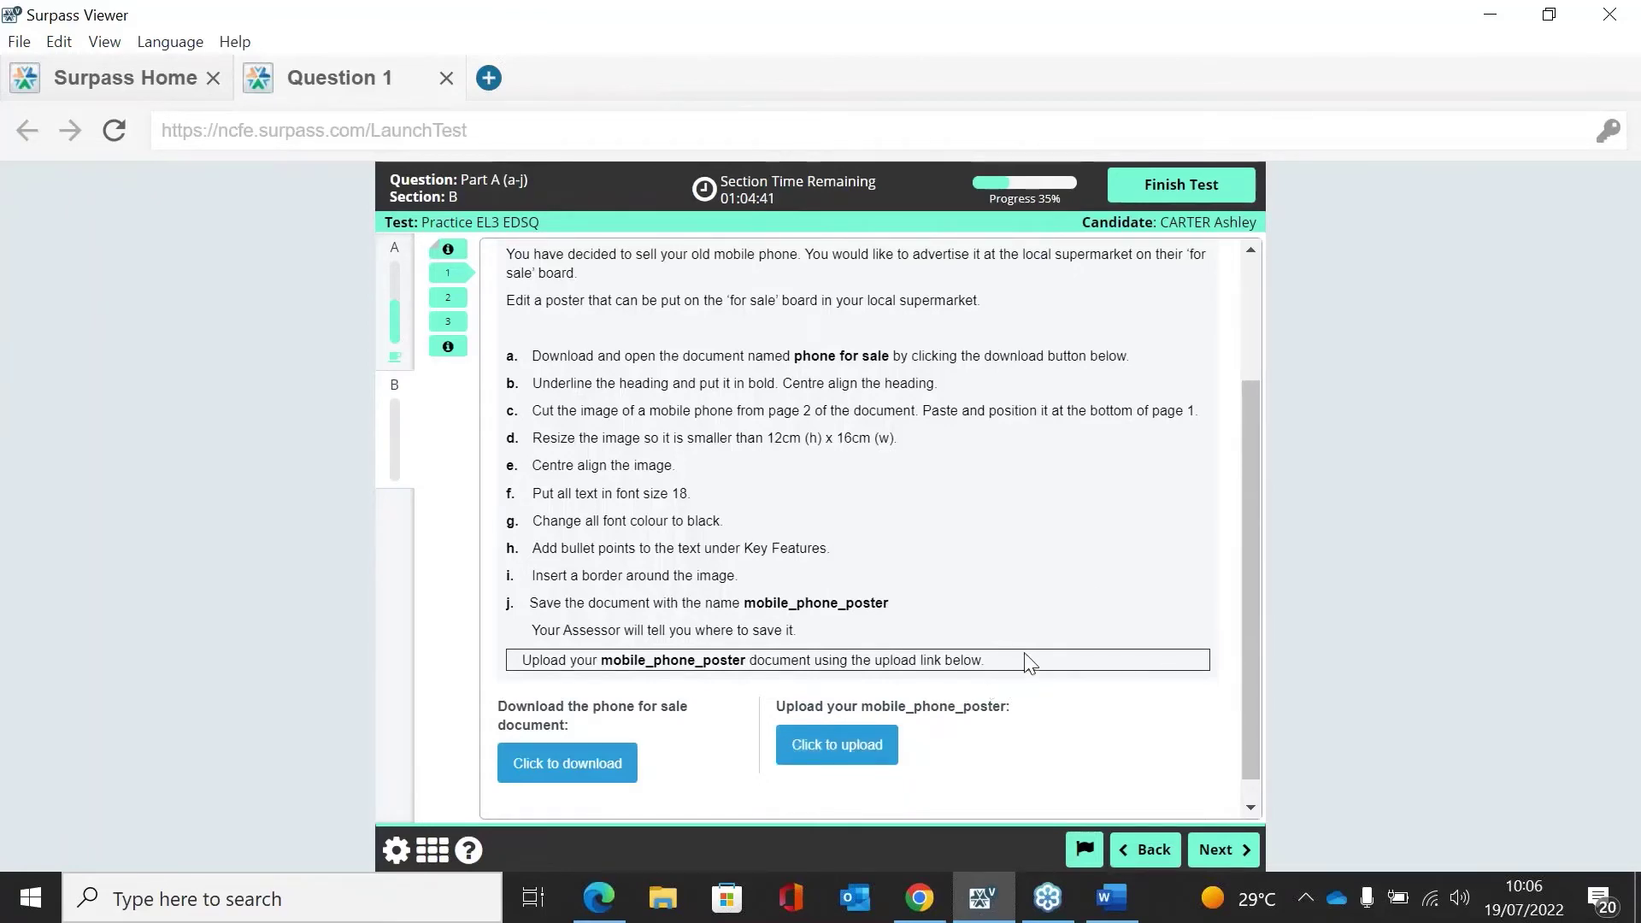
pyautogui.click(839, 752)
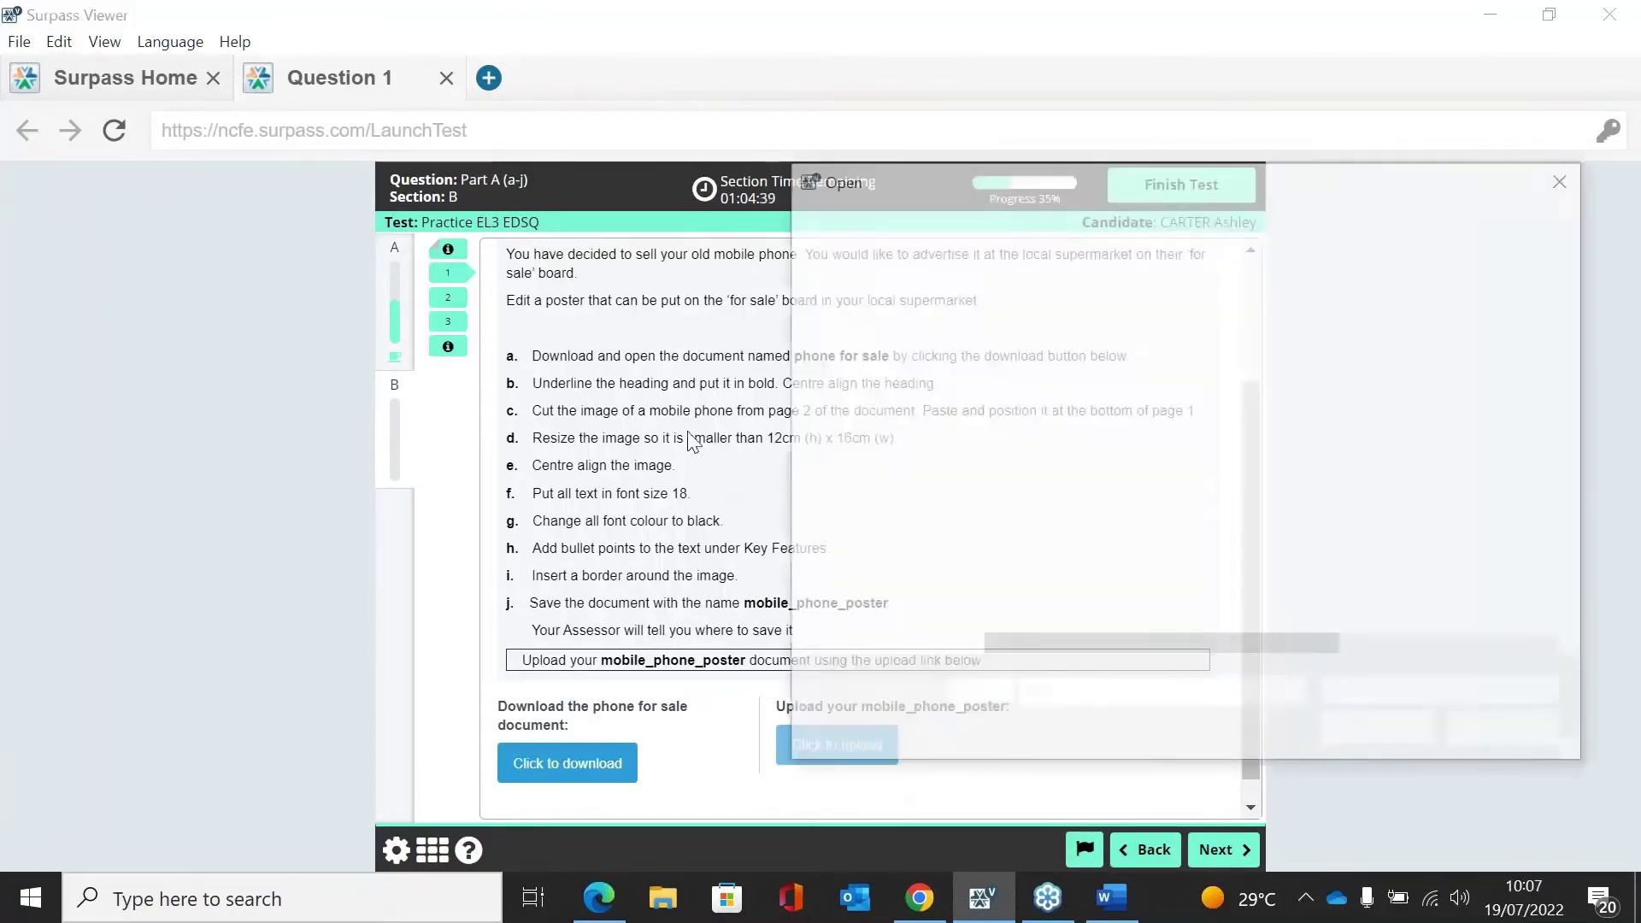
pyautogui.click(1023, 374)
pyautogui.doubleClick(1026, 375)
pyautogui.scroll(-1, 1248, 600)
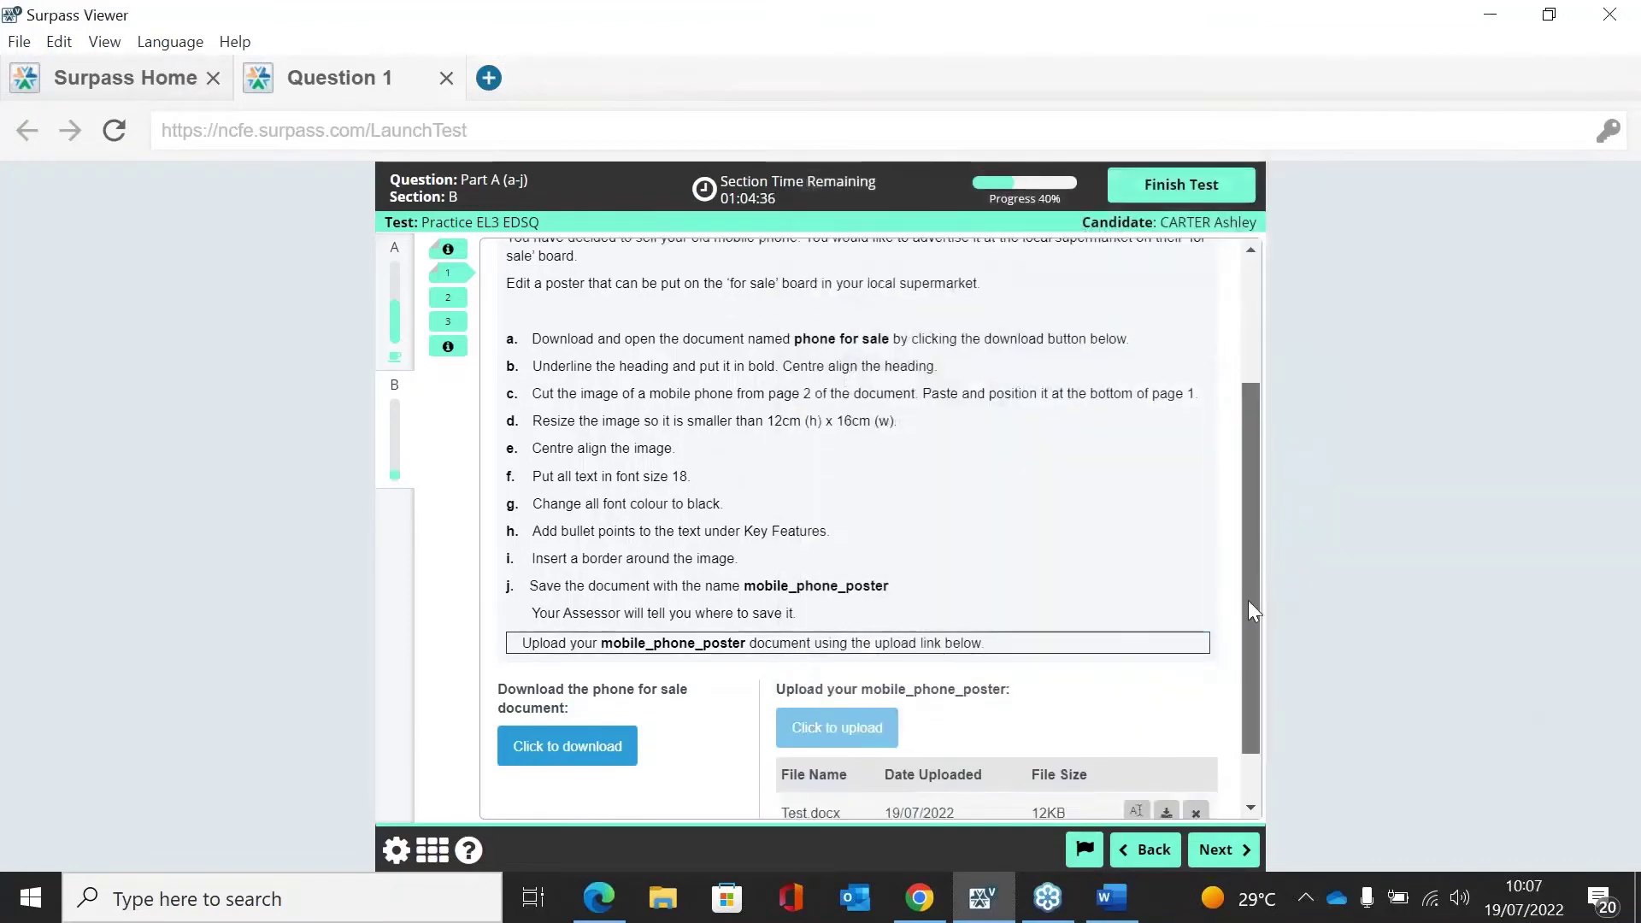
pyautogui.moveTo(1253, 649); pyautogui.dragTo(1243, 513)
# - Go to Part B and upload the Test document as its Contacts evidence
pyautogui.click(447, 299)
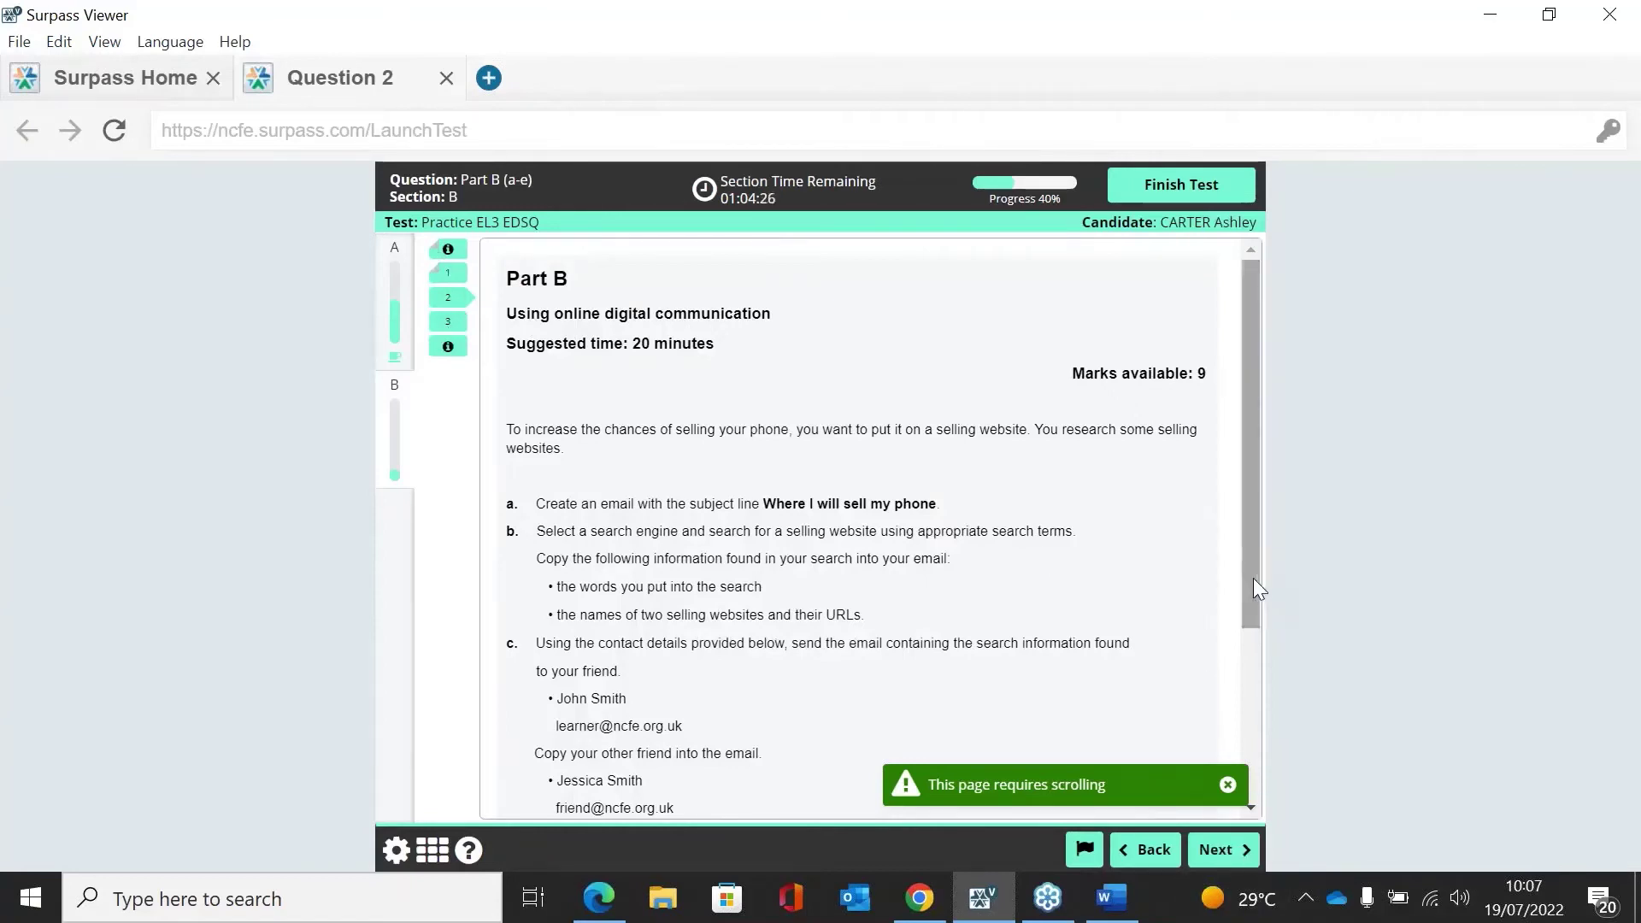
pyautogui.scroll(-1, 1253, 633)
pyautogui.scroll(-3, 1253, 684)
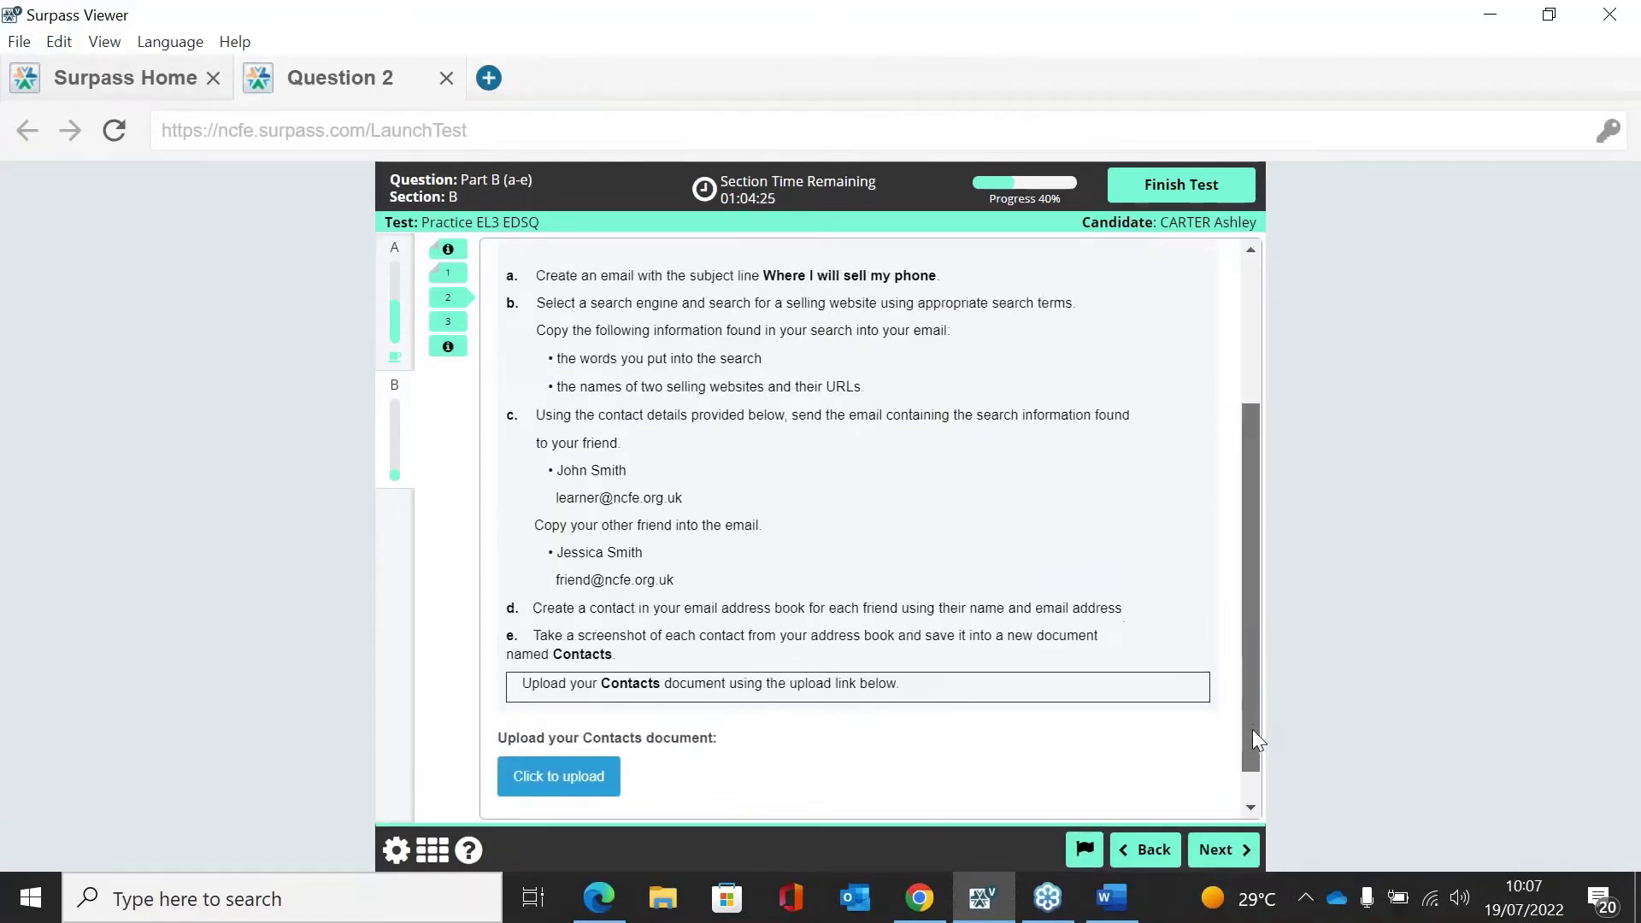
pyautogui.click(596, 758)
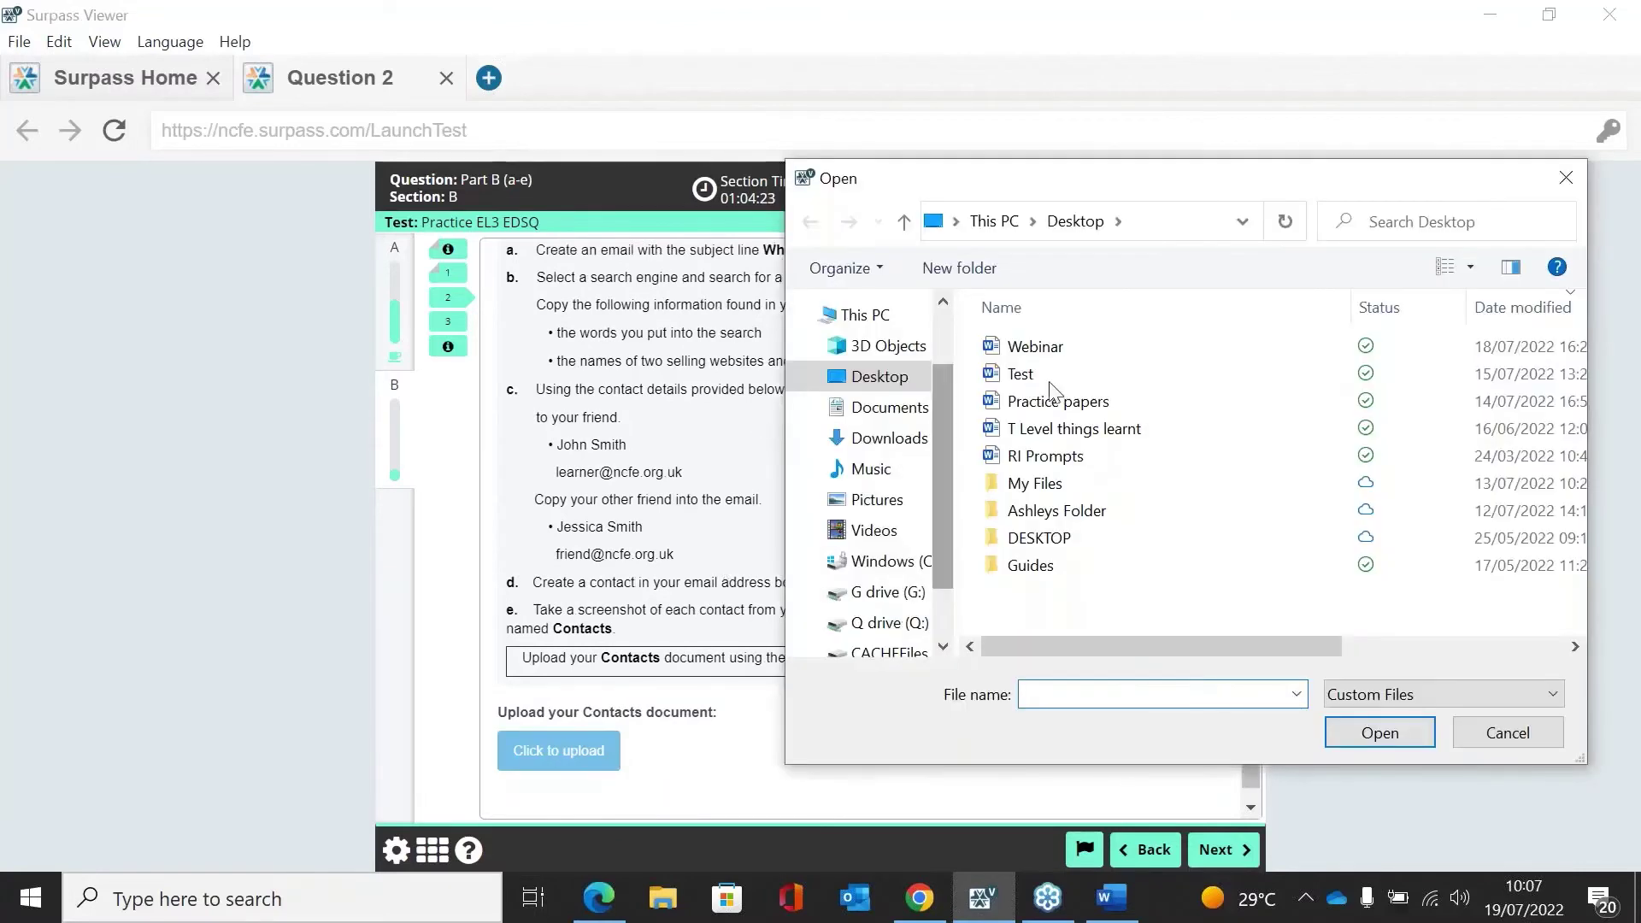
pyautogui.click(1057, 377)
pyautogui.doubleClick(1057, 377)
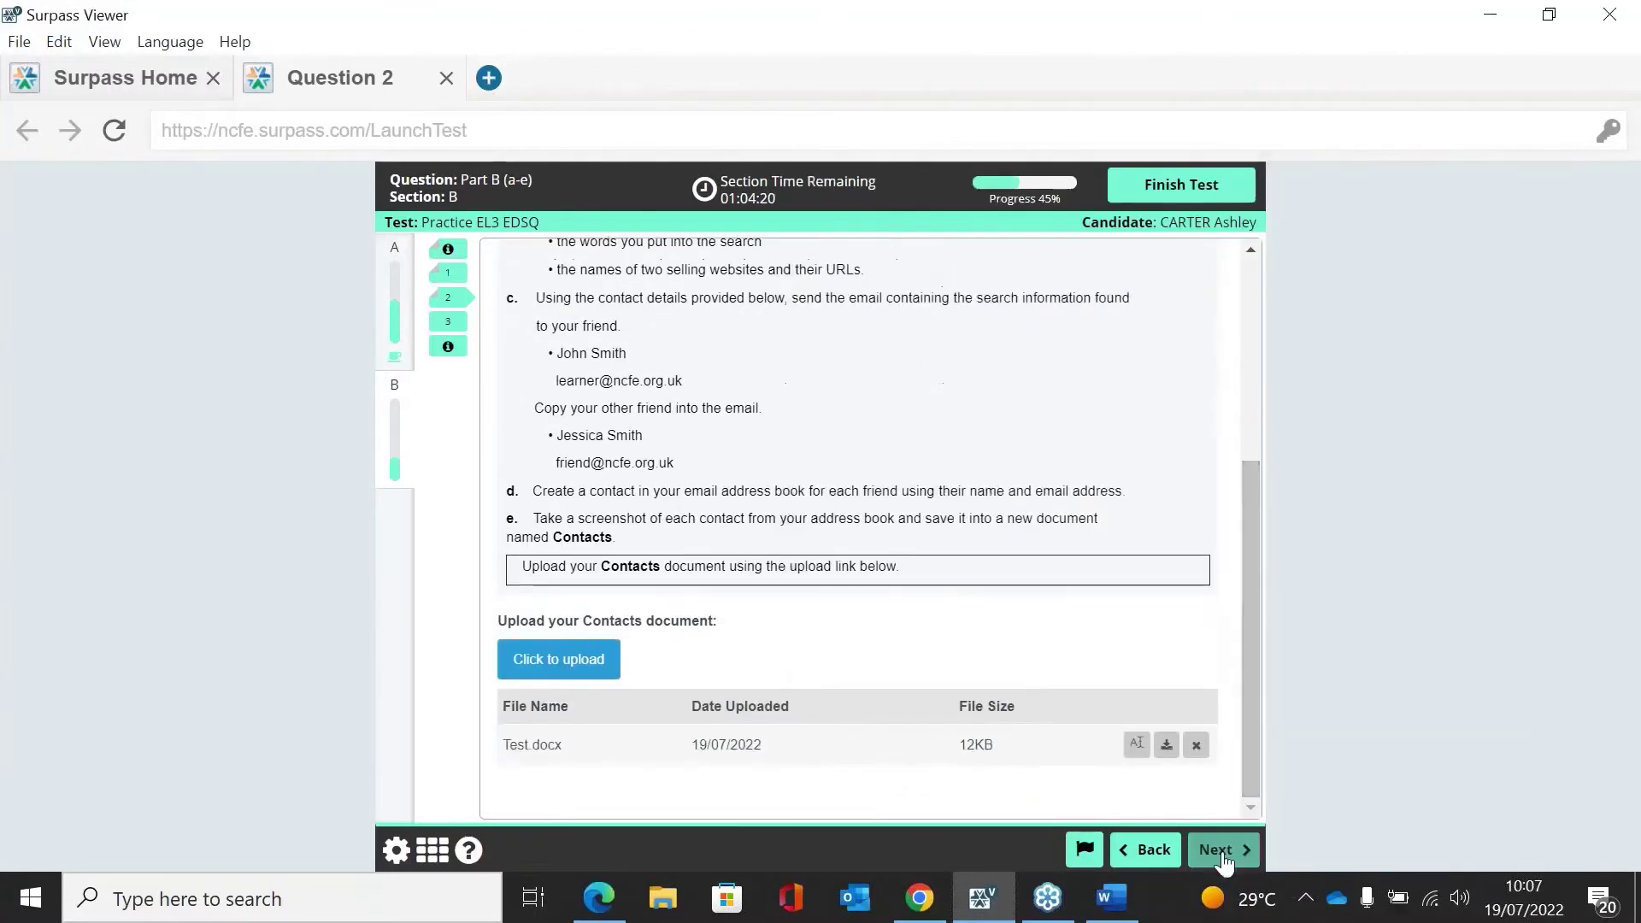
# - Go on to Part C and fill in the address and postcode of the online form
pyautogui.click(1214, 850)
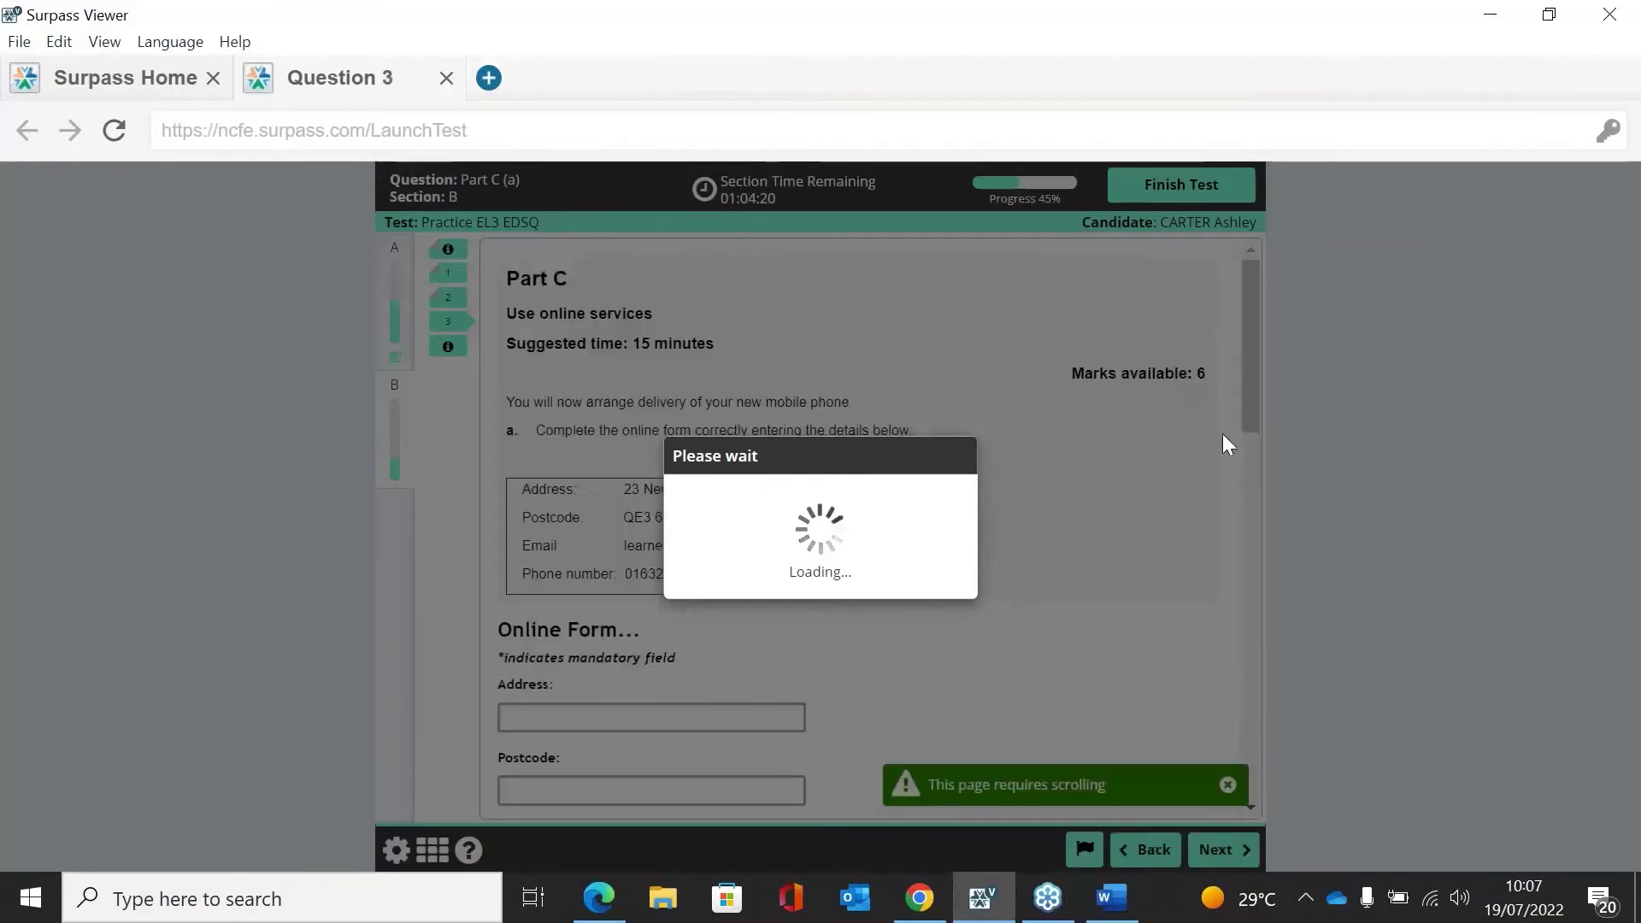
pyautogui.scroll(-2, 1248, 432)
pyautogui.scroll(-1, 1254, 445)
pyautogui.click(551, 515)
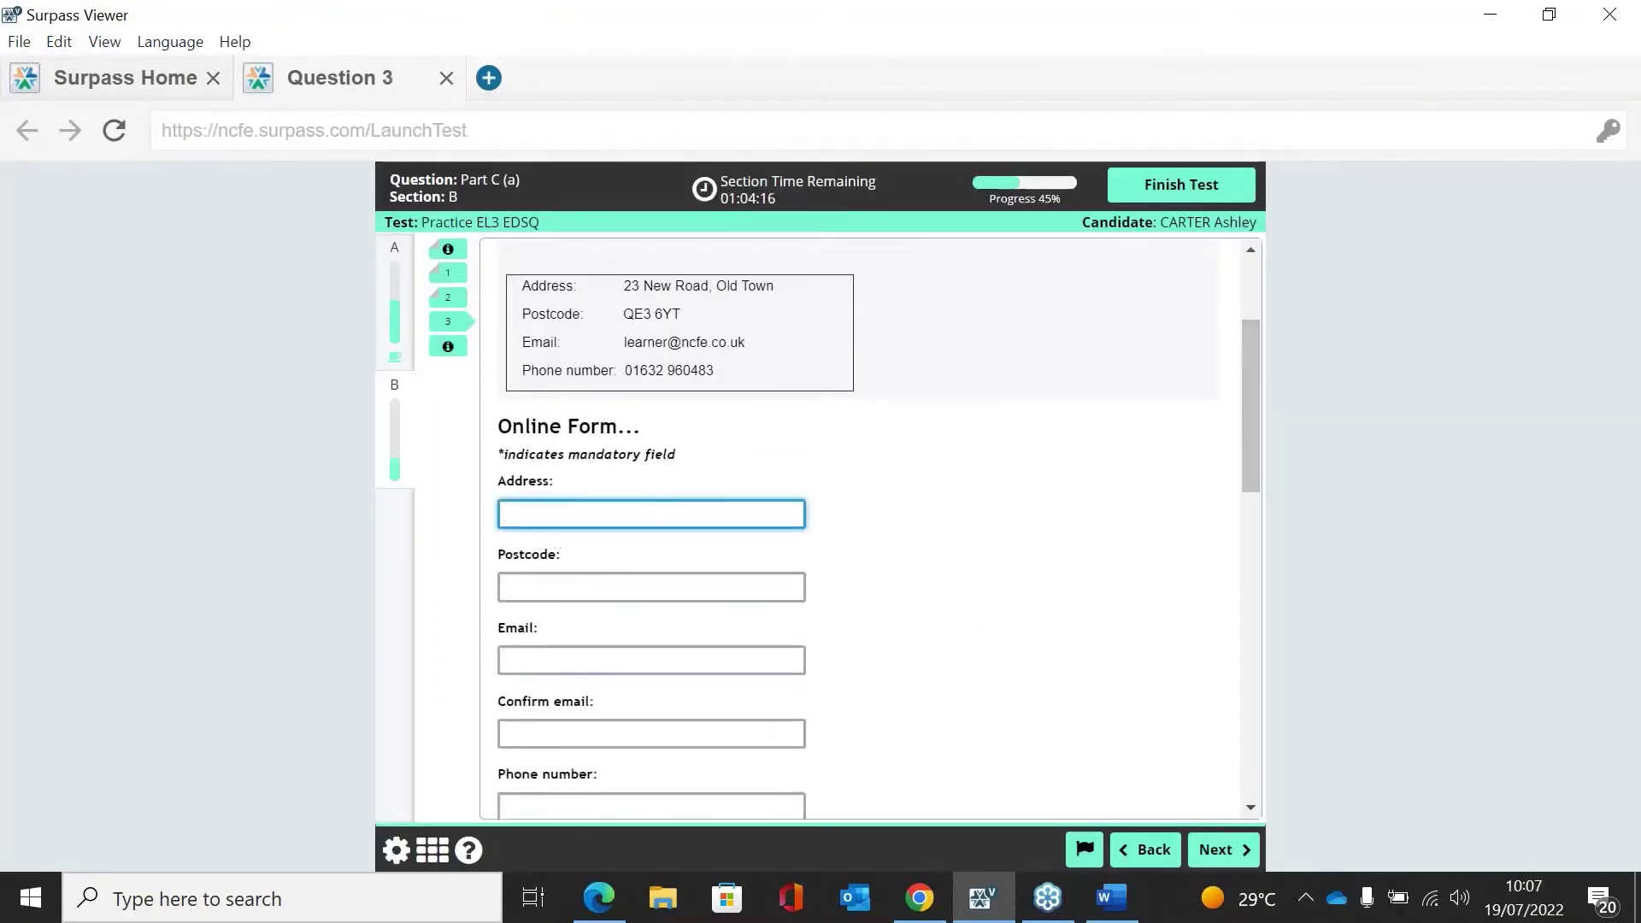
pyautogui.write('ateshead')
pyautogui.click(560, 593)
pyautogui.write('ne10 7hy')
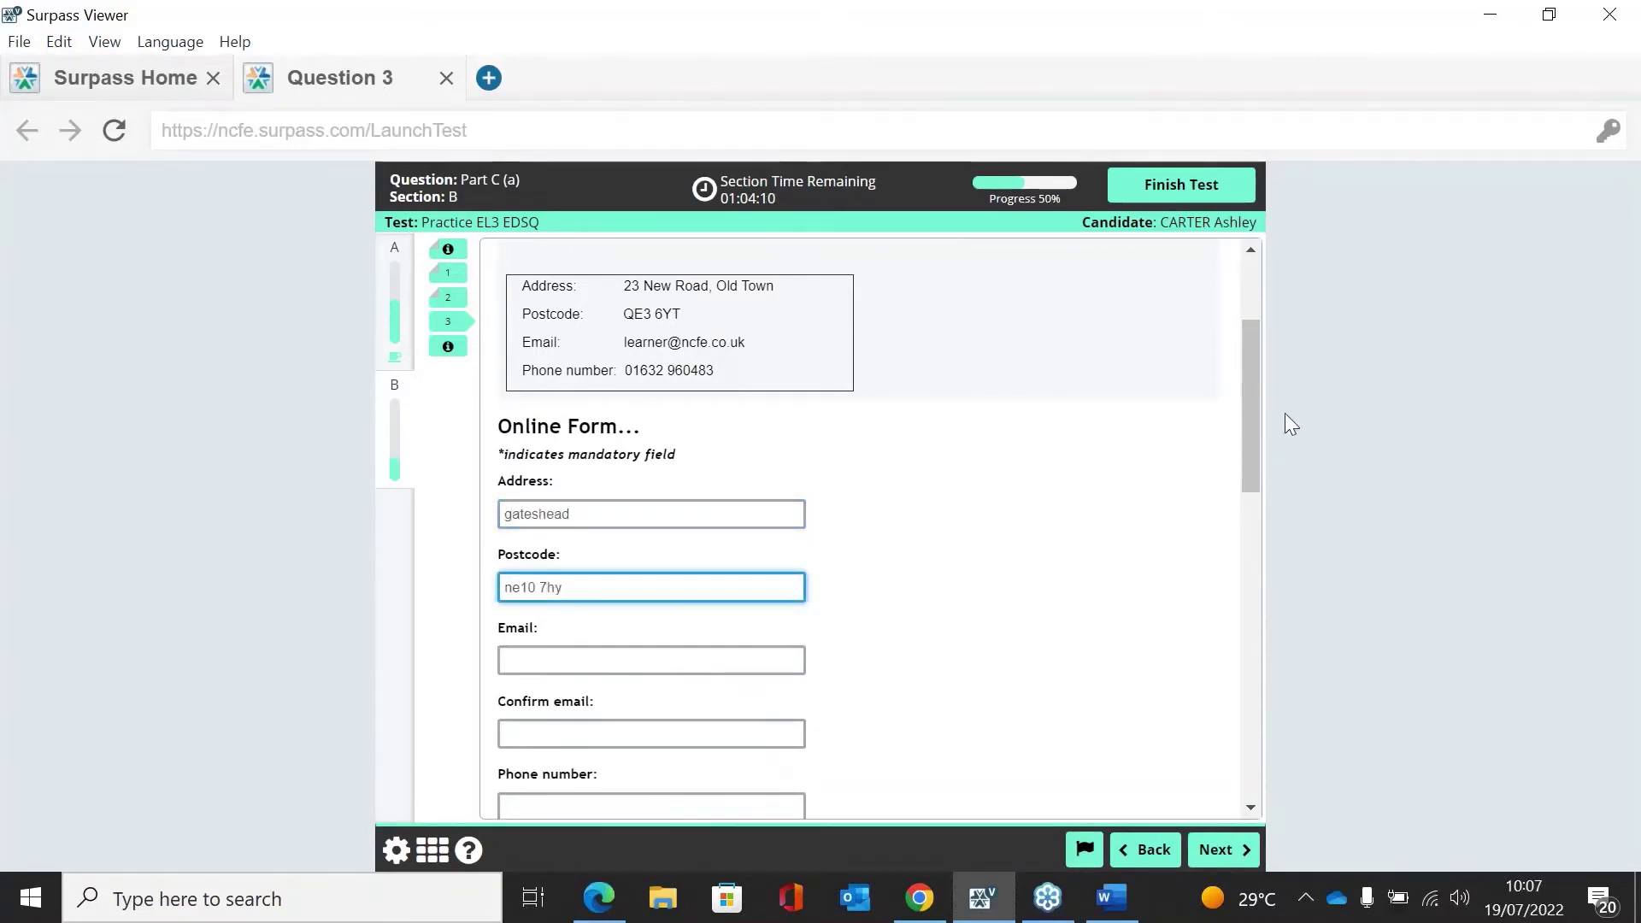
# - Skip the rest of Part C, finish and submit the test, and close its results page
pyautogui.moveTo(1252, 427); pyautogui.dragTo(1246, 696)
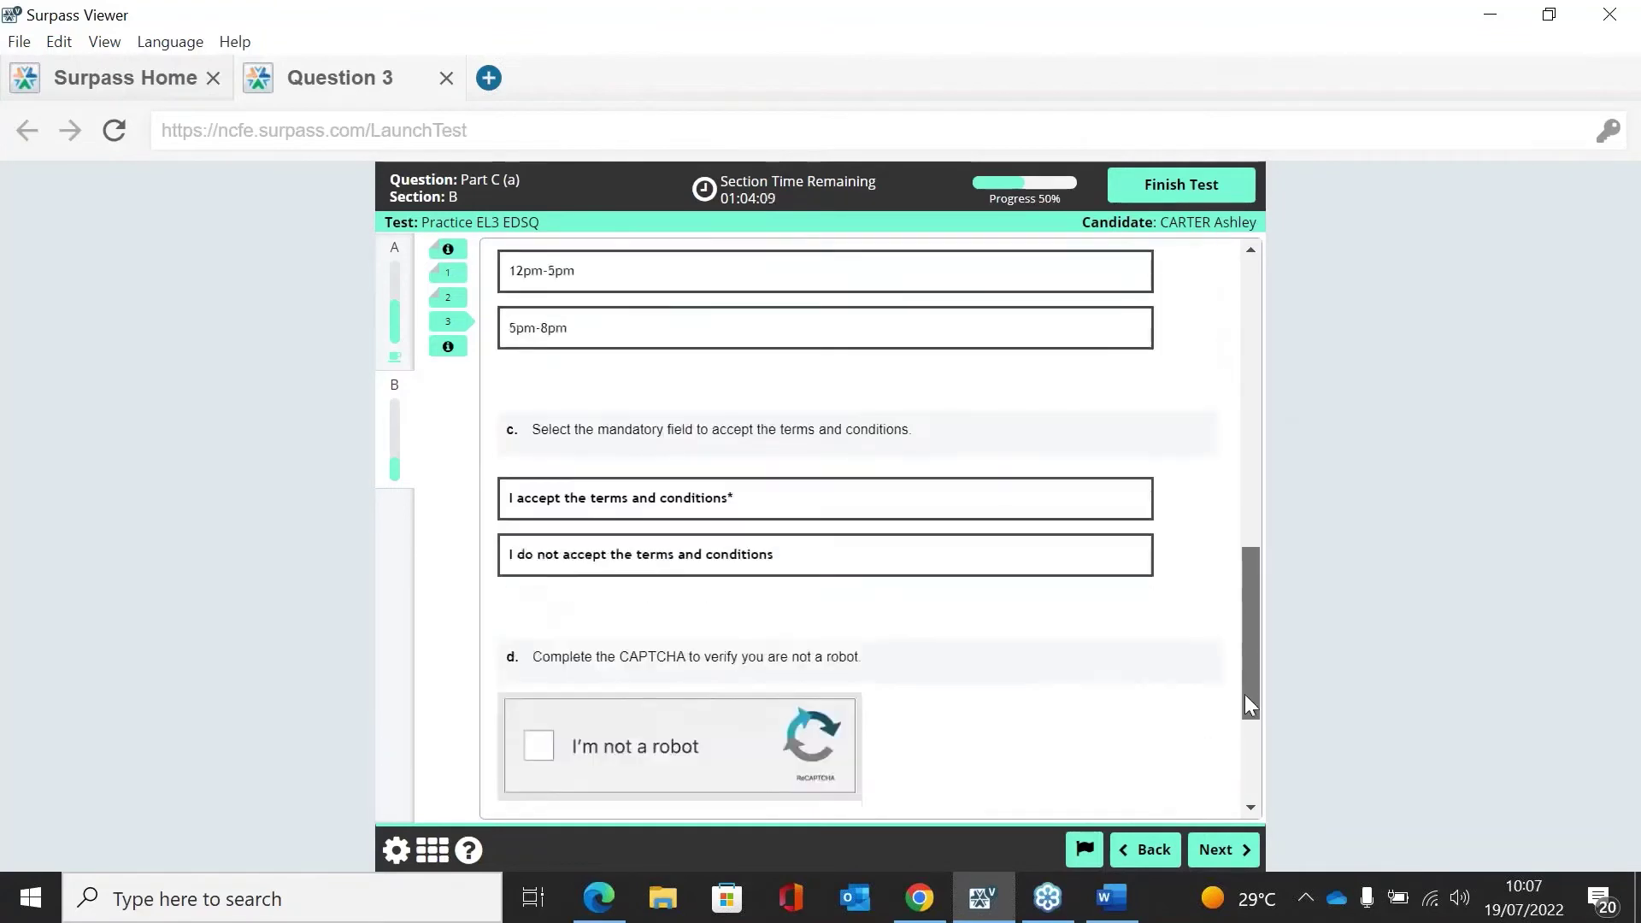
pyautogui.click(1217, 850)
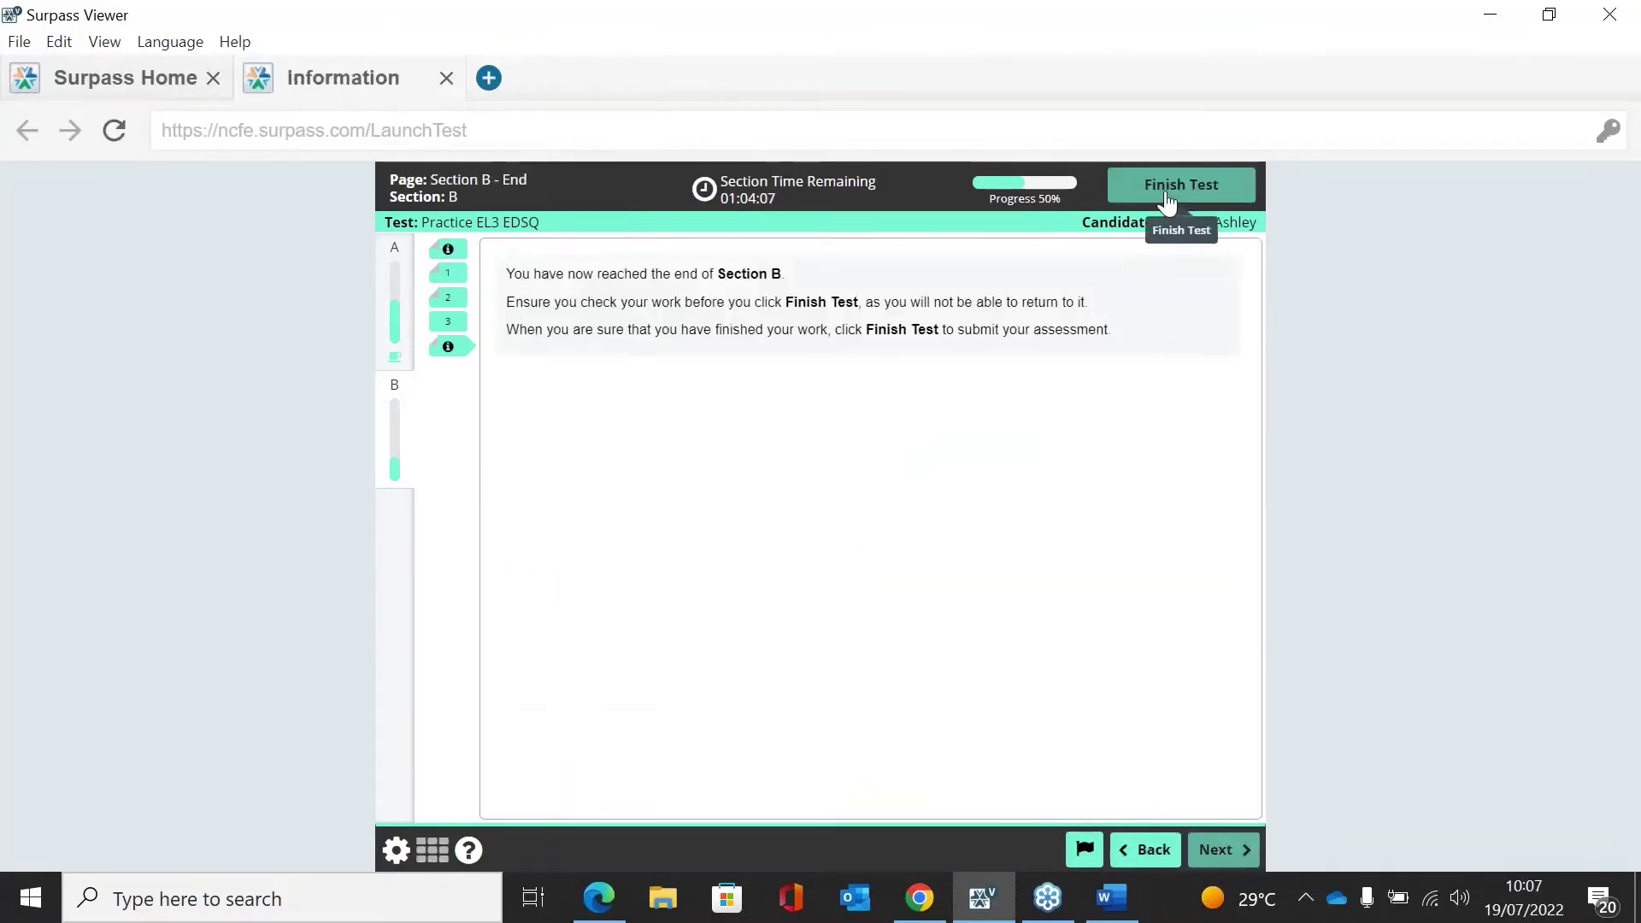
pyautogui.click(1171, 192)
pyautogui.click(763, 637)
pyautogui.click(865, 627)
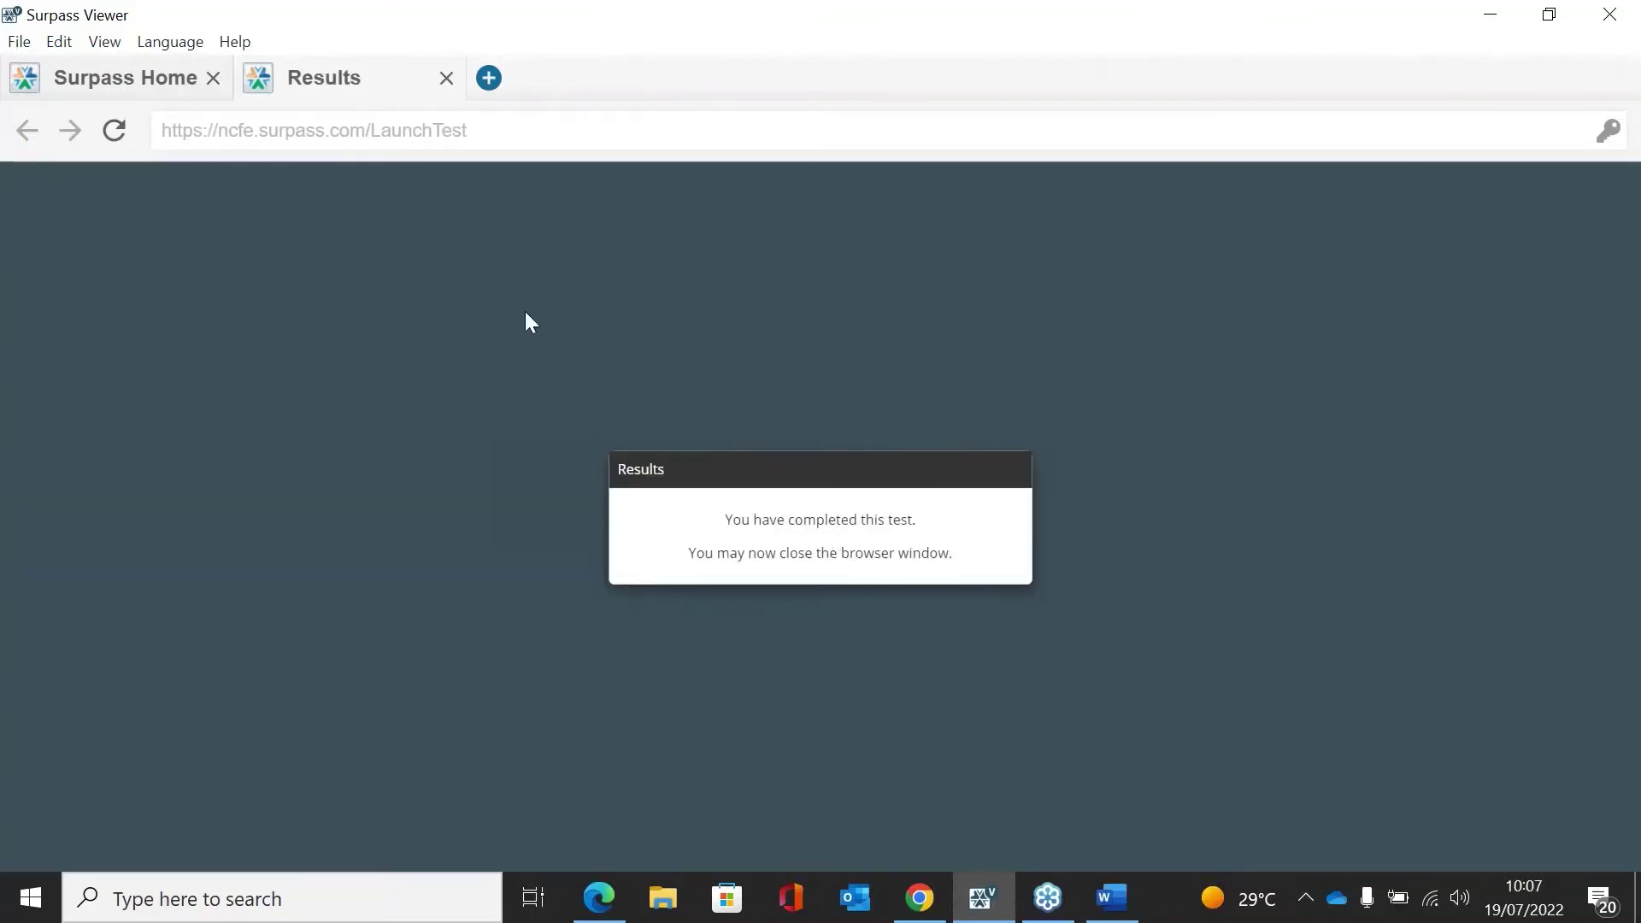
pyautogui.click(446, 79)
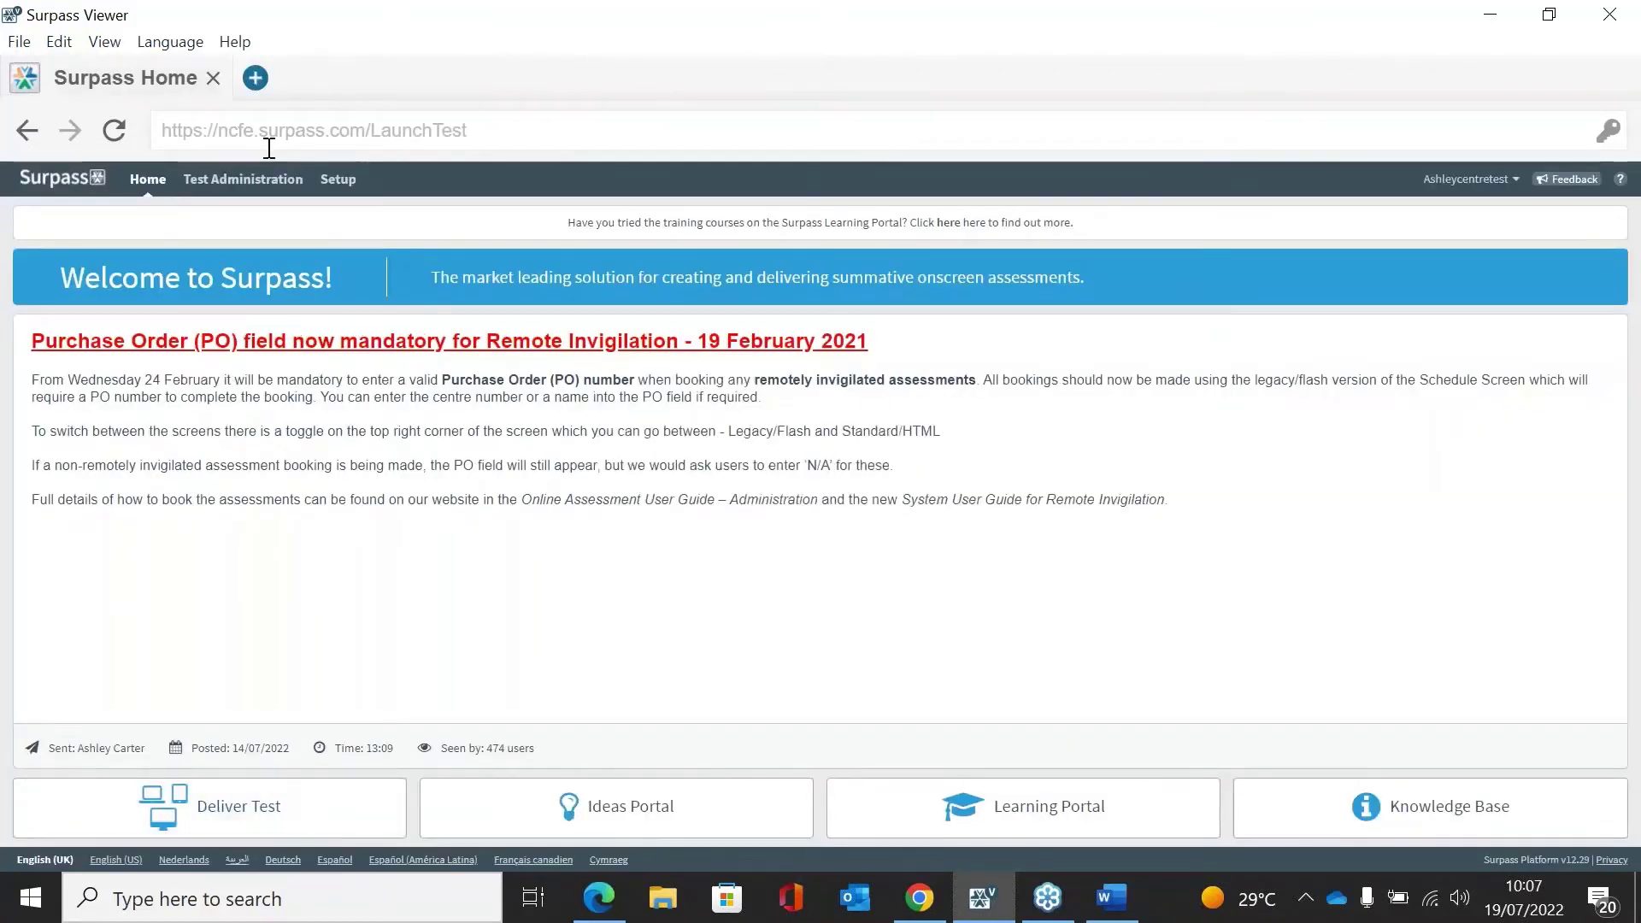
# - Open the marking list in test administration and expand its filters
pyautogui.click(241, 179)
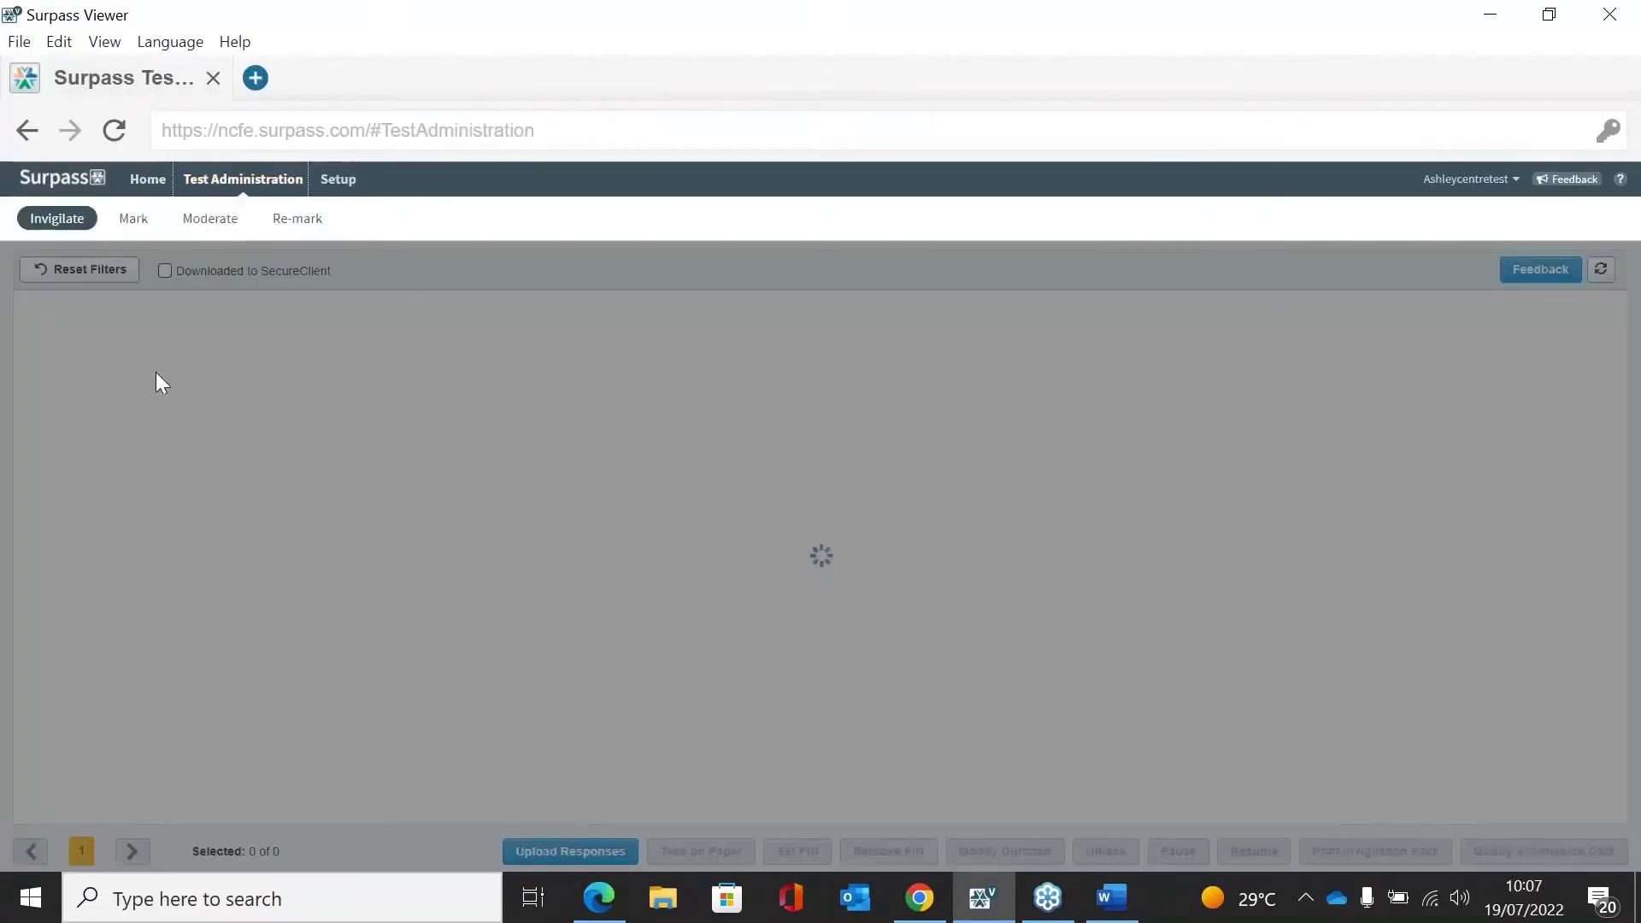
pyautogui.click(135, 220)
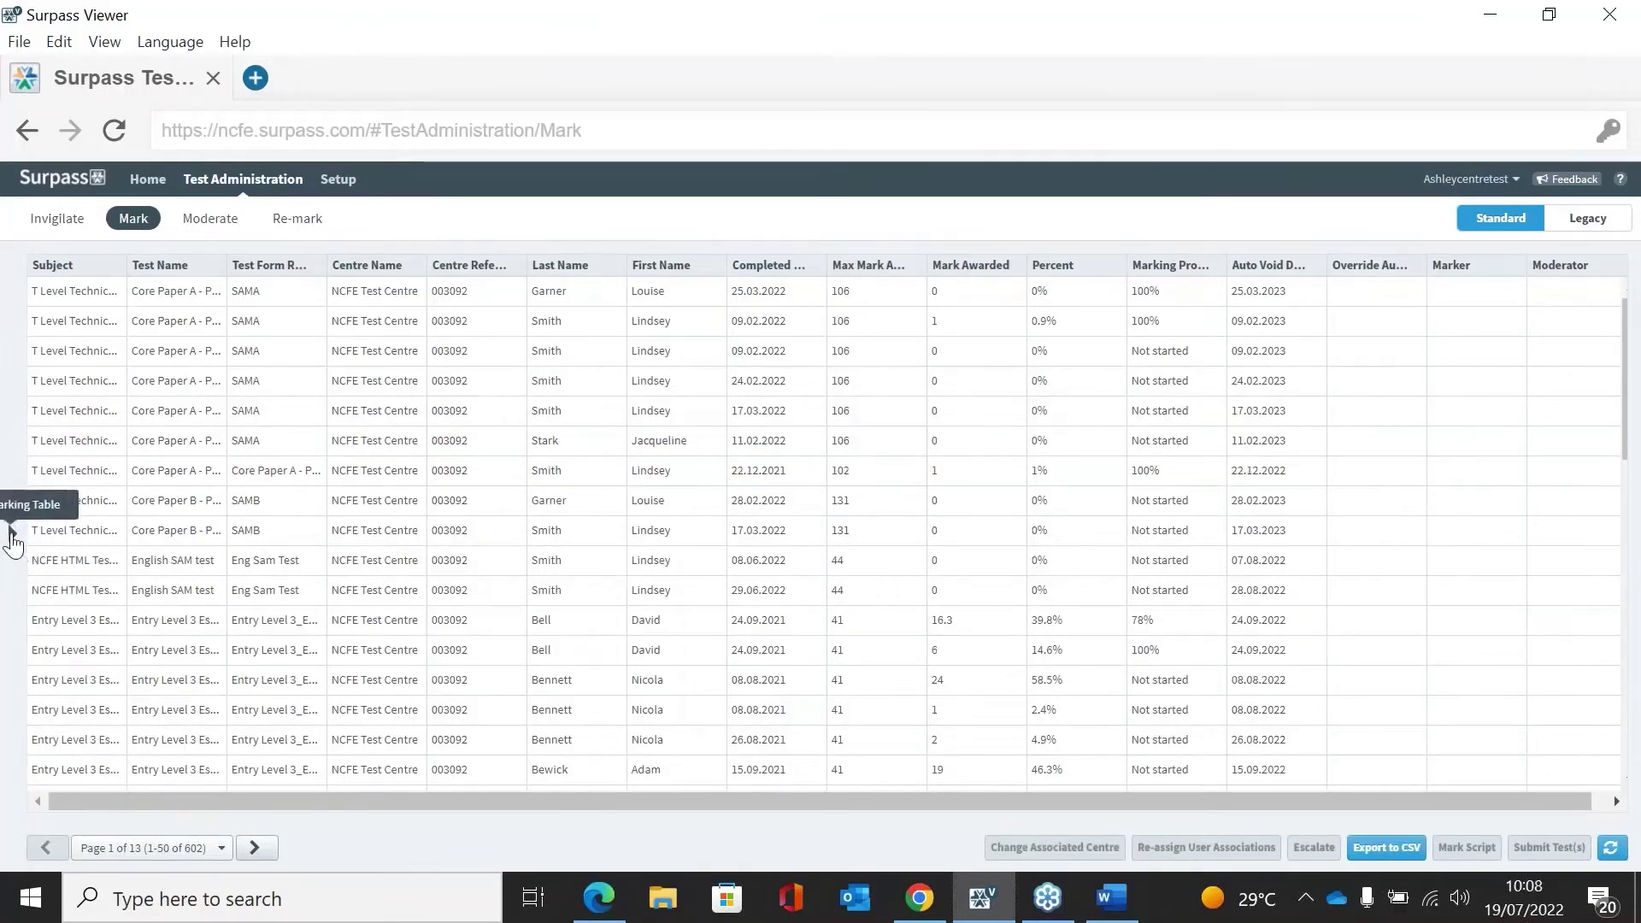
pyautogui.click(12, 537)
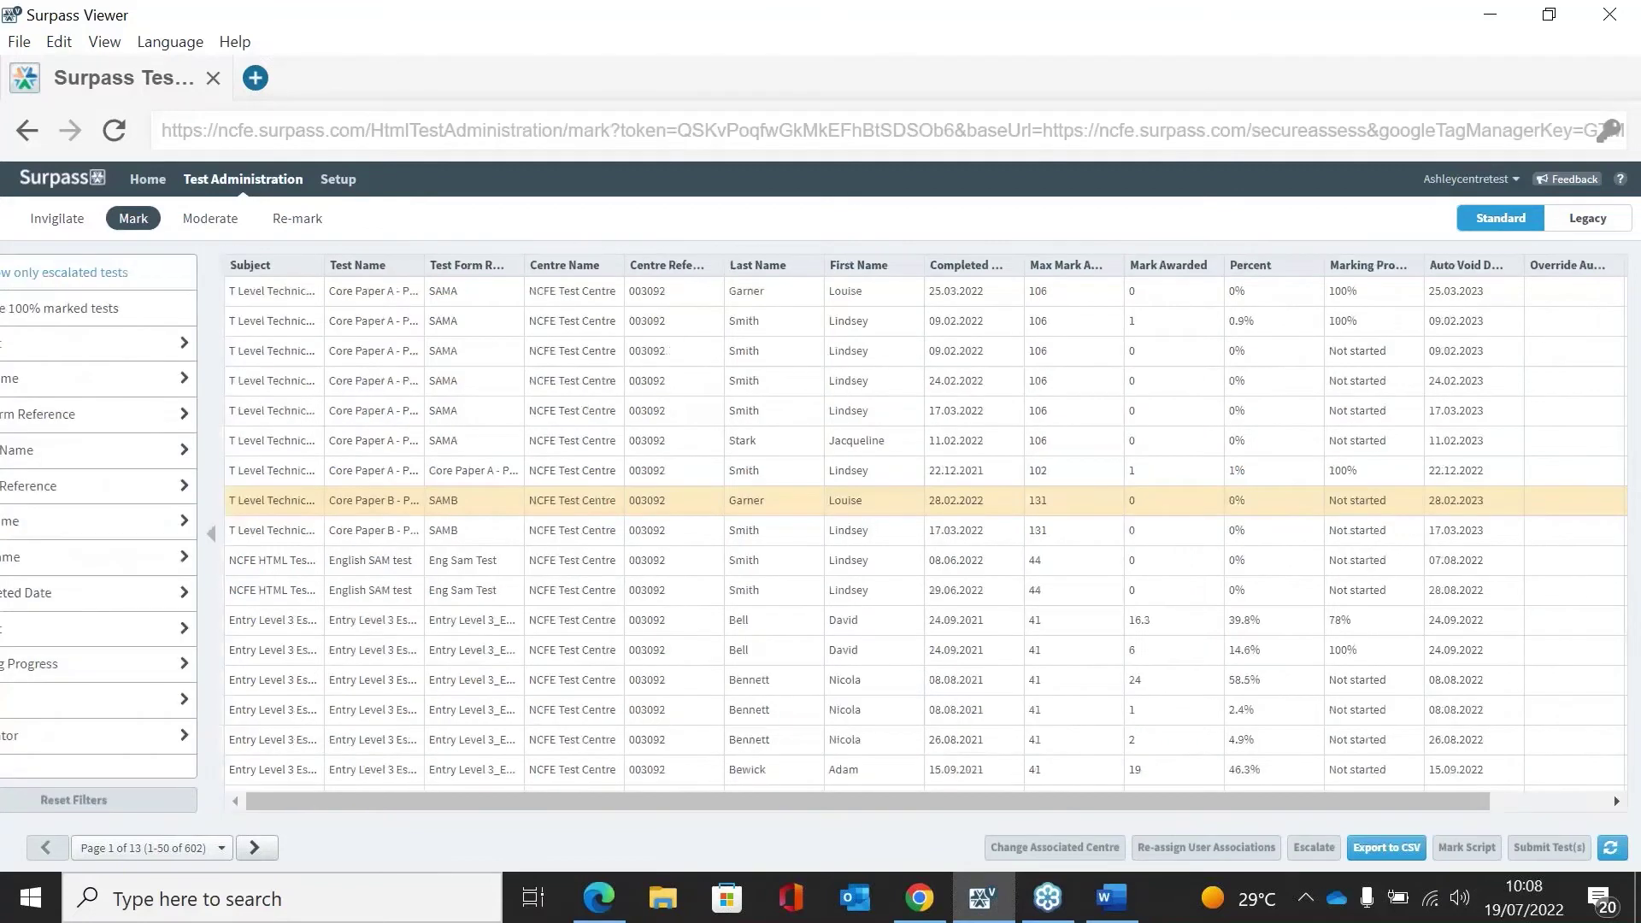
# - Filter the marking list by test name to Entry Level 3 Essential Digital Skills and Level 1 Essential Digital Skills
pyautogui.click(154, 373)
pyautogui.click(119, 312)
pyautogui.write('essen')
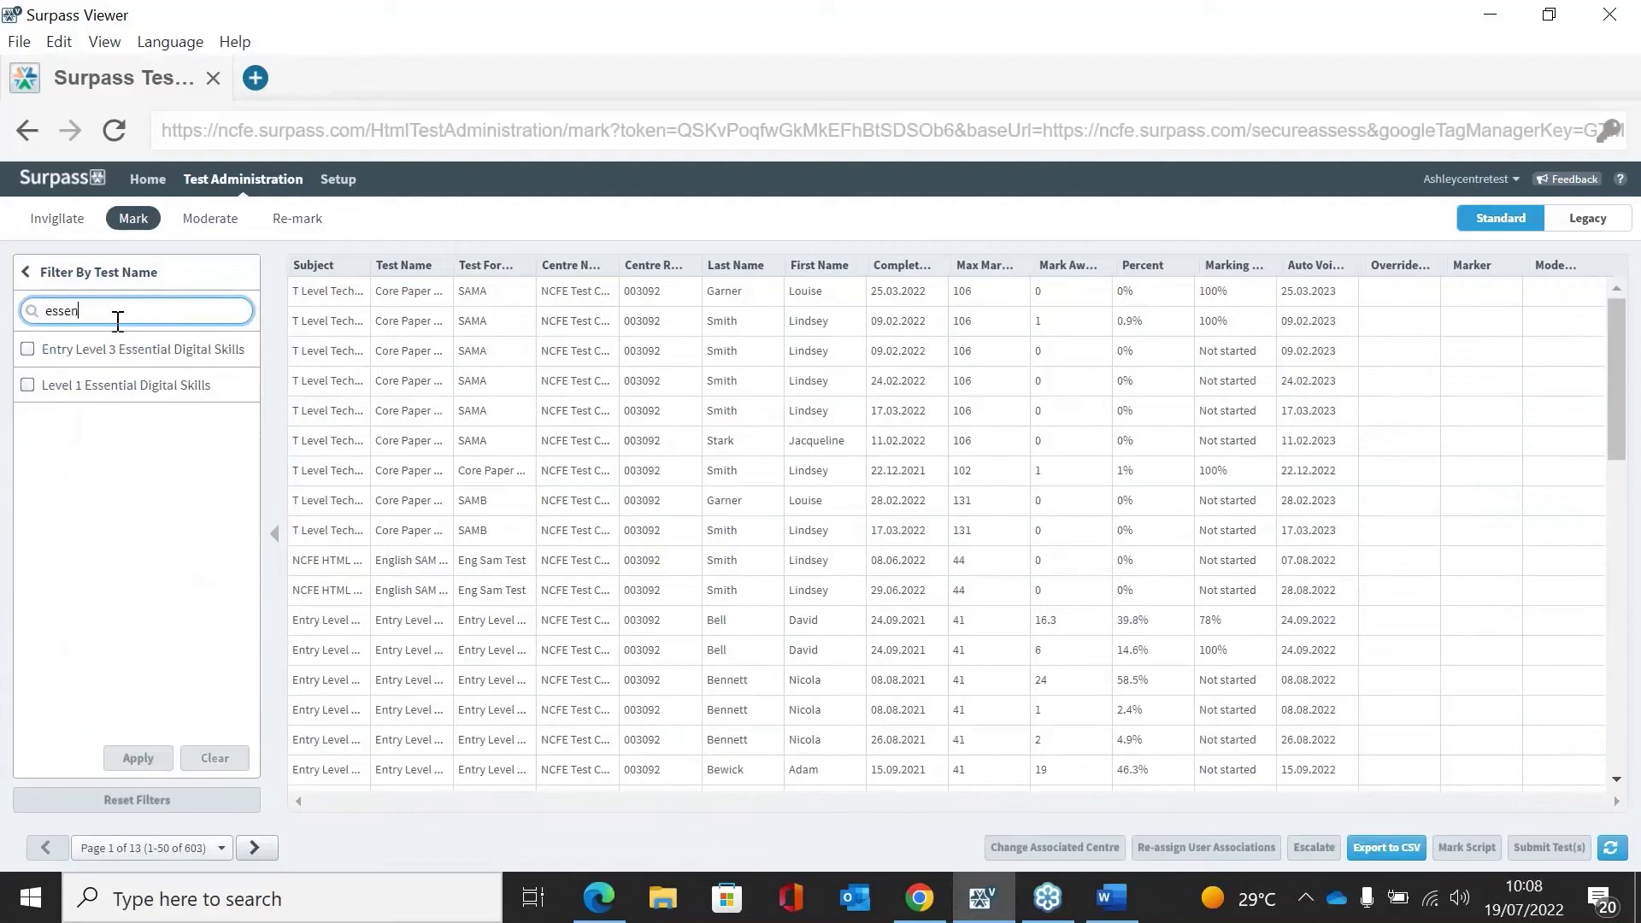
pyautogui.click(28, 350)
pyautogui.click(28, 386)
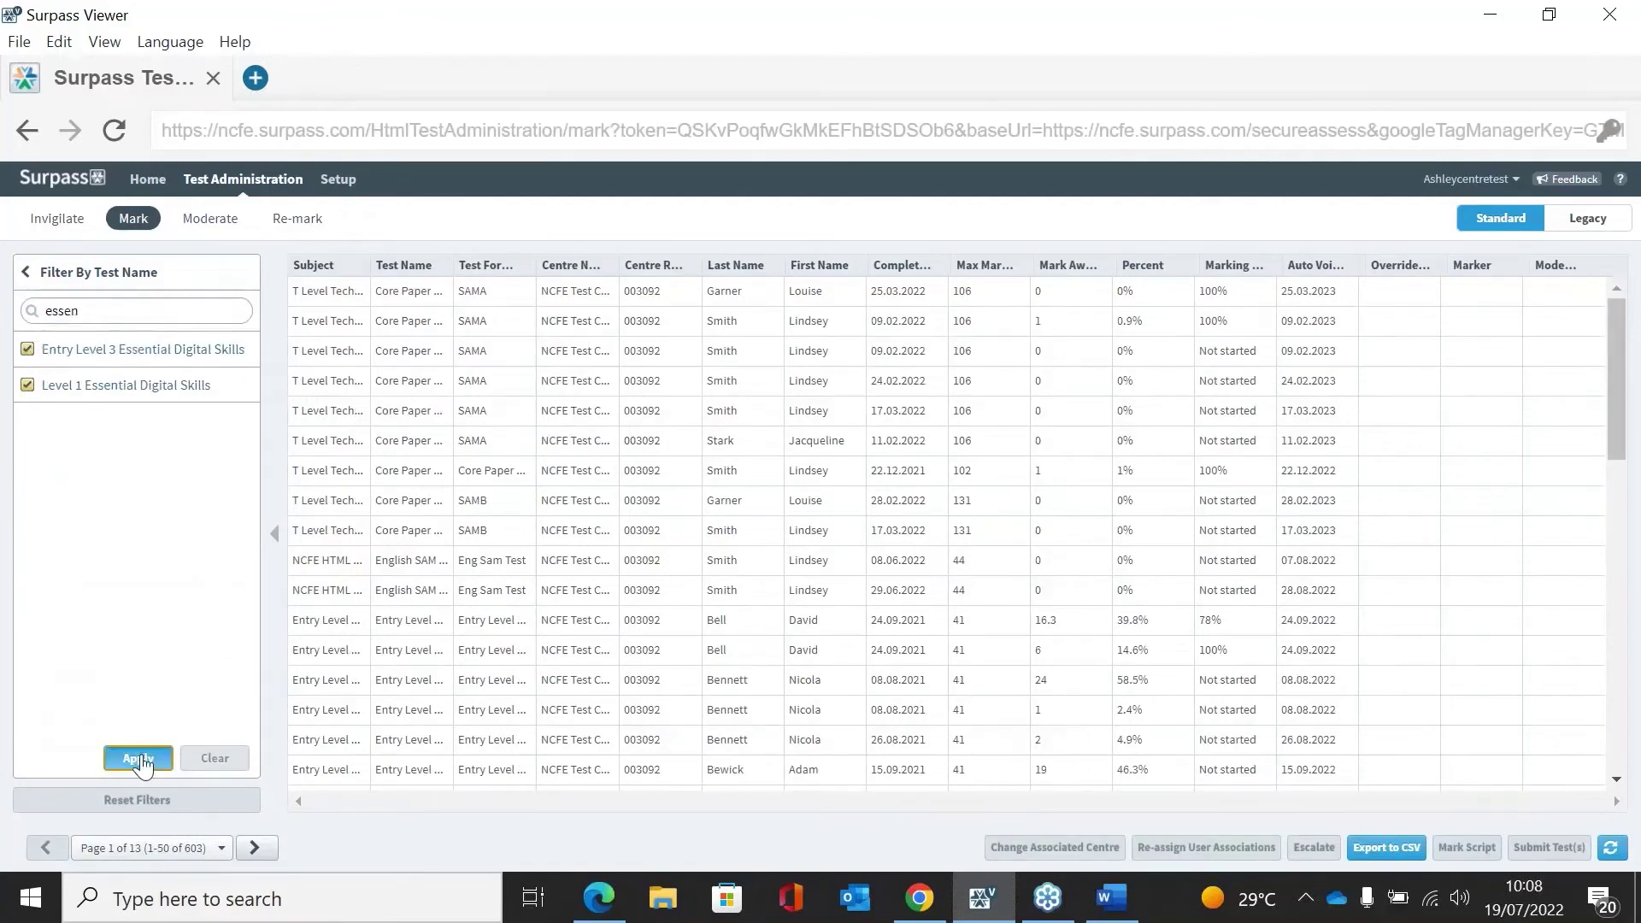
pyautogui.click(139, 759)
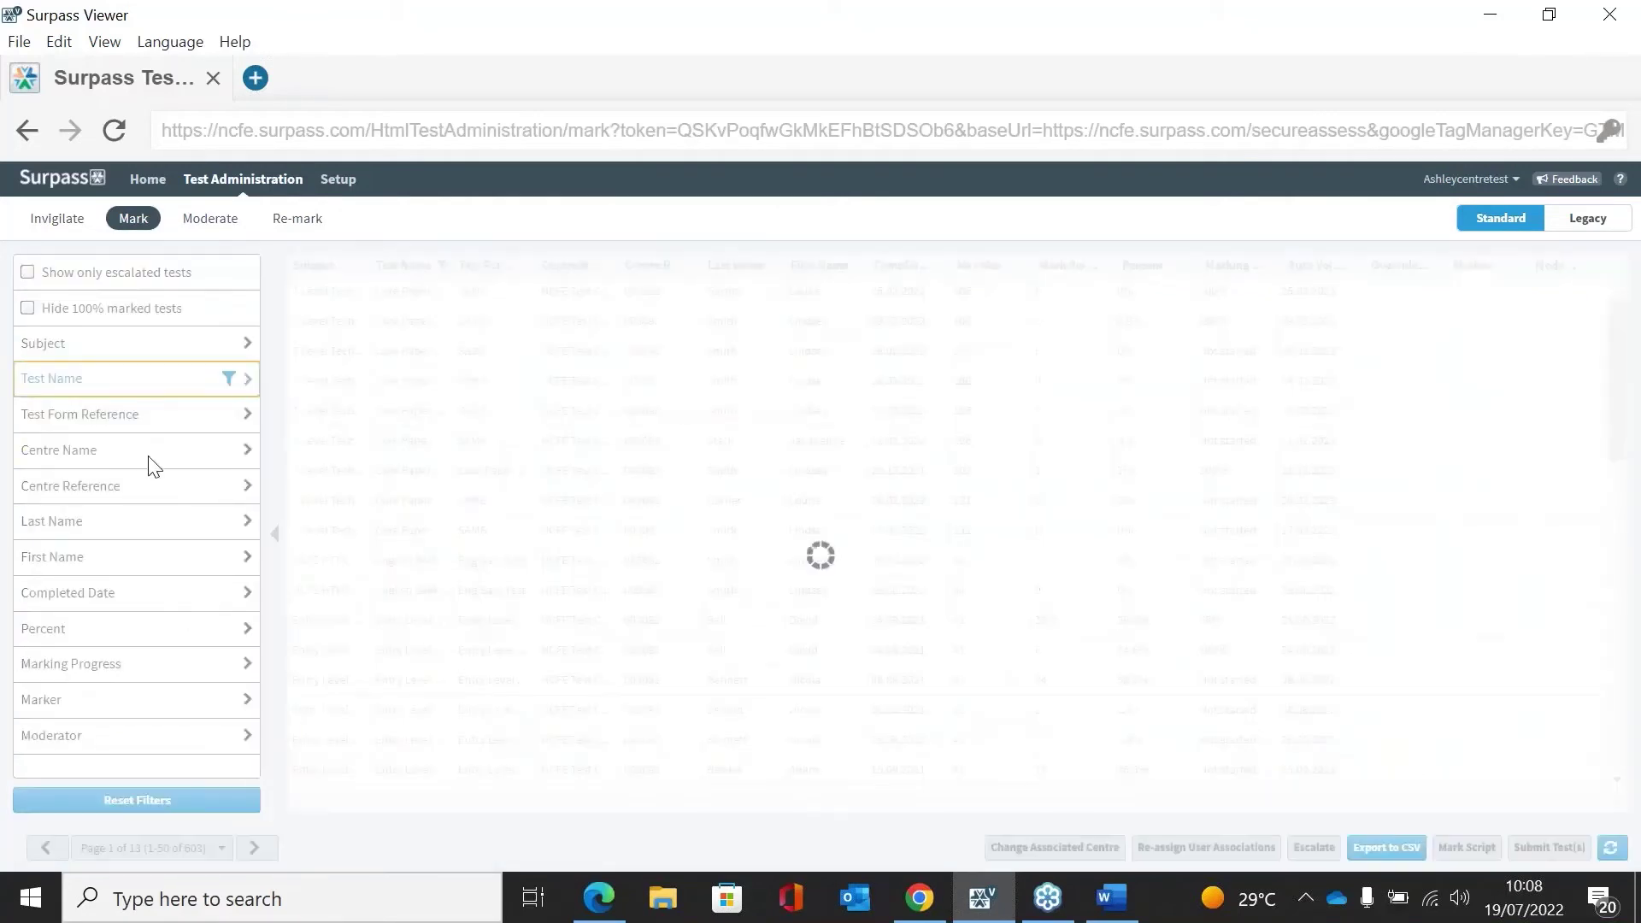
# - Try narrowing the filtered tests by the candidate's last name and reset all filters
pyautogui.click(86, 520)
pyautogui.write('carter')
pyautogui.press('Return')
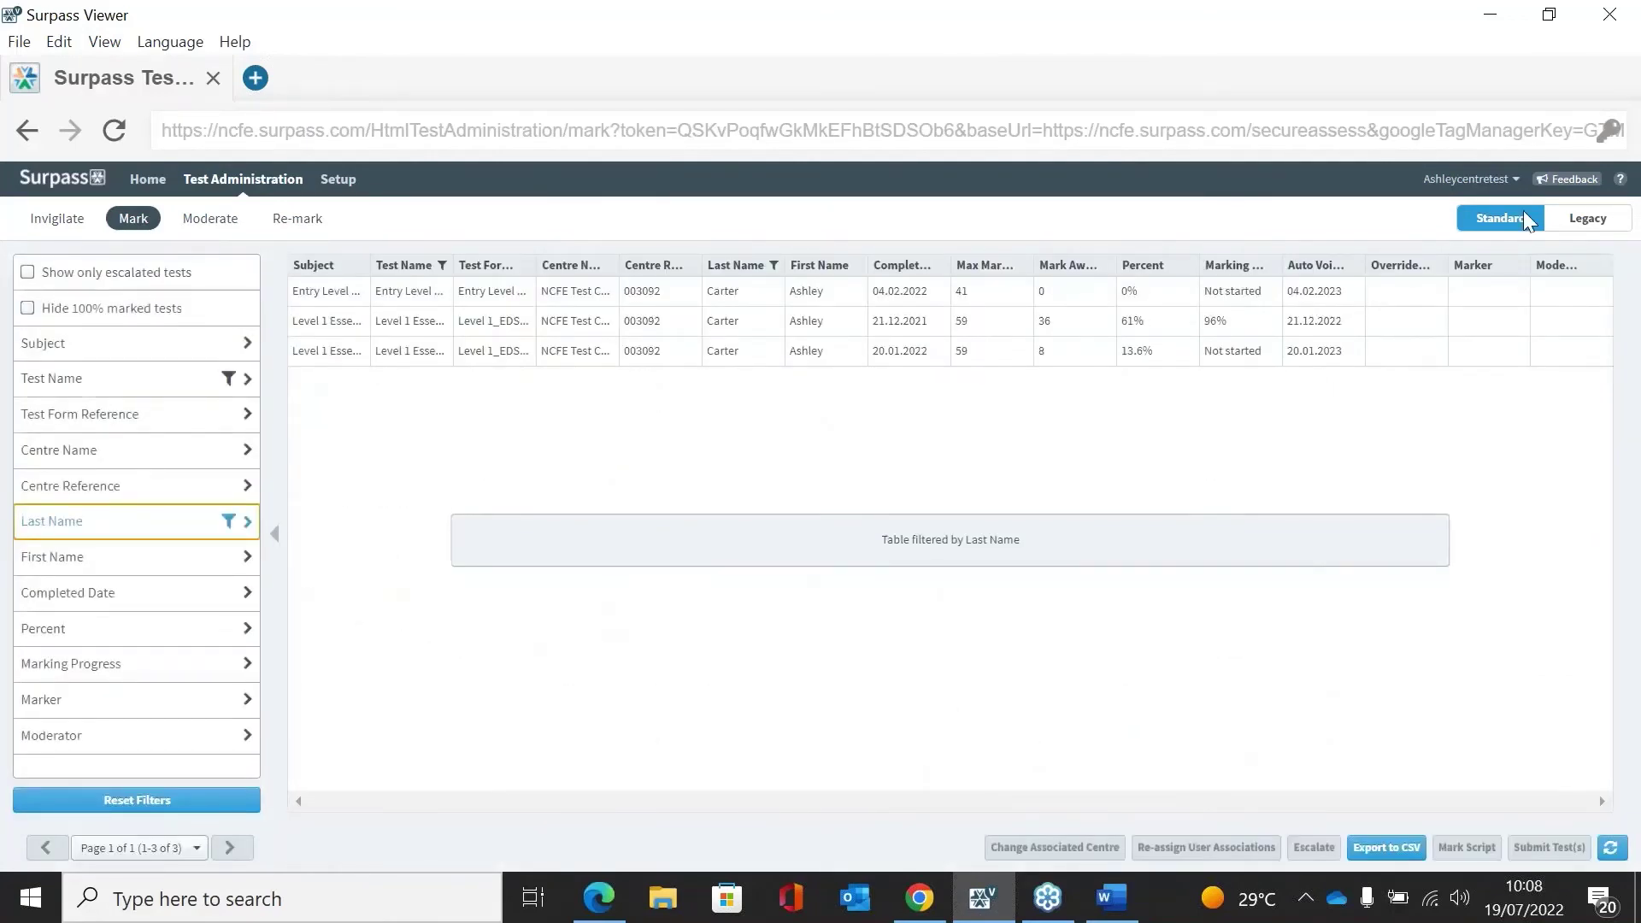
pyautogui.click(145, 800)
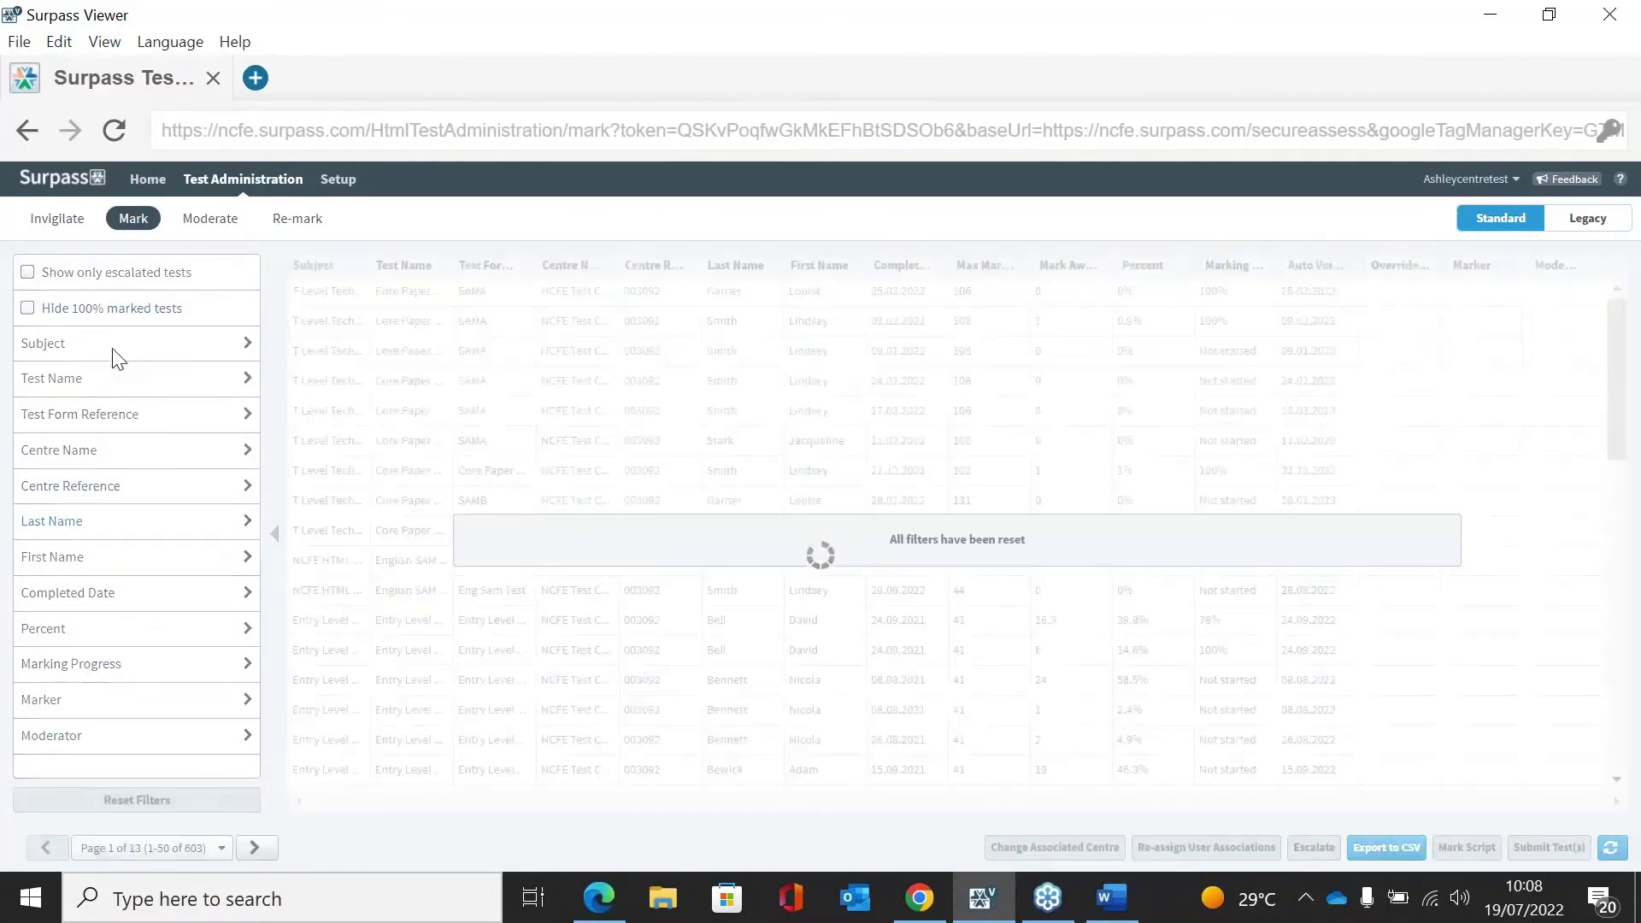
# - Filter all tests by the candidate's last name, sort by newest completed date, and open the latest Practice EL3 EDSQ script for marking
pyautogui.click(76, 525)
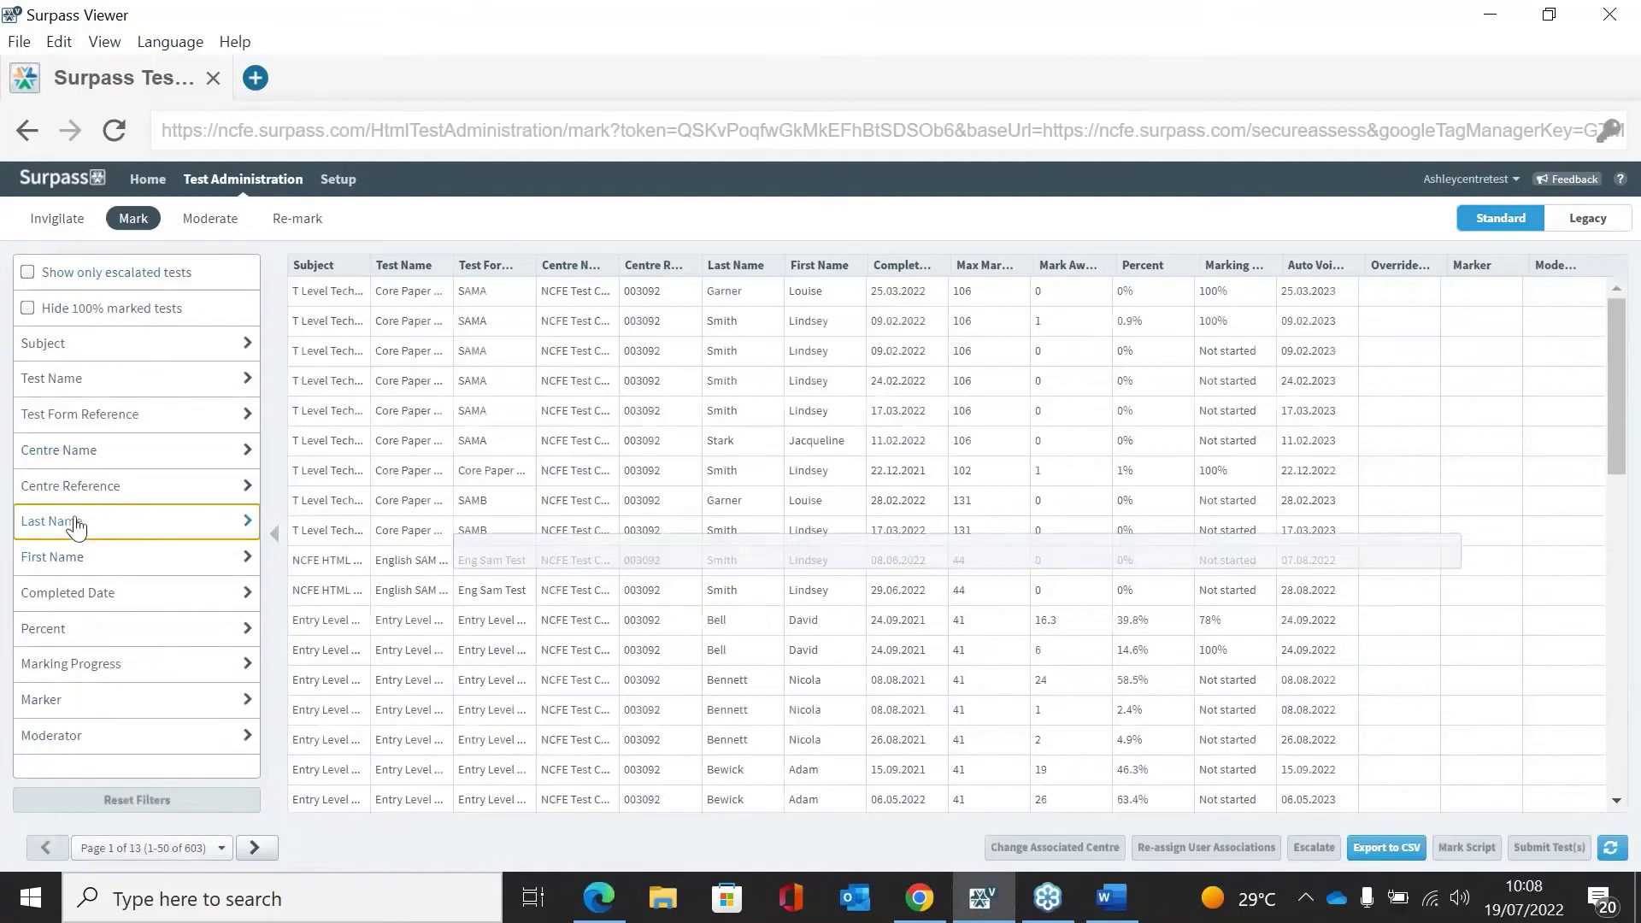
pyautogui.write('carter')
pyautogui.press('Return')
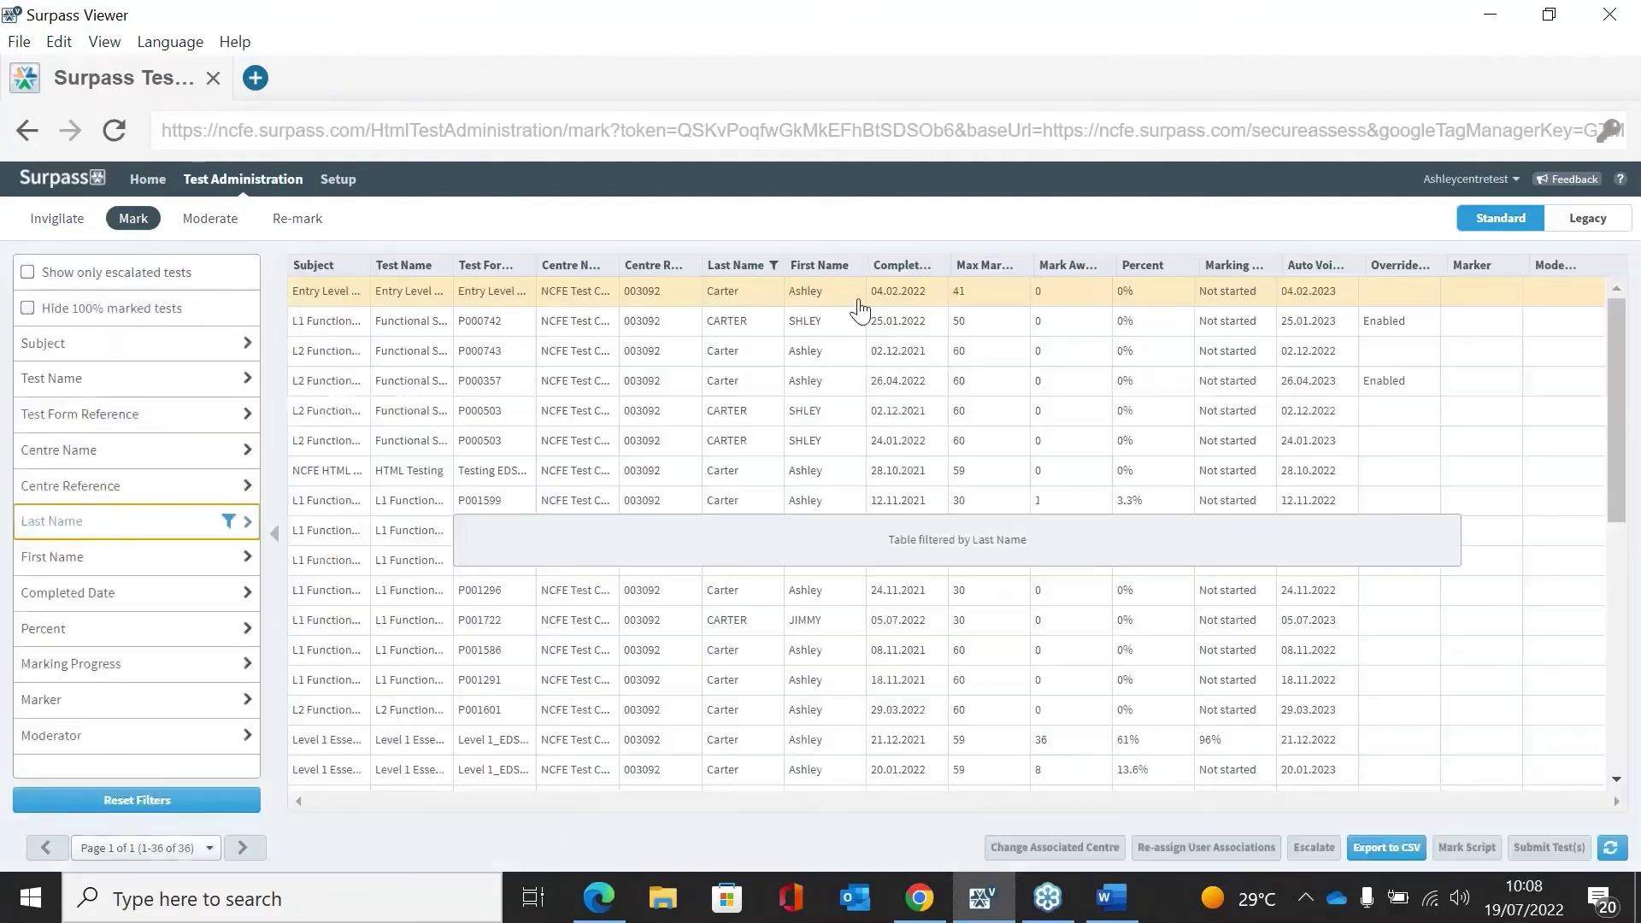
pyautogui.click(907, 272)
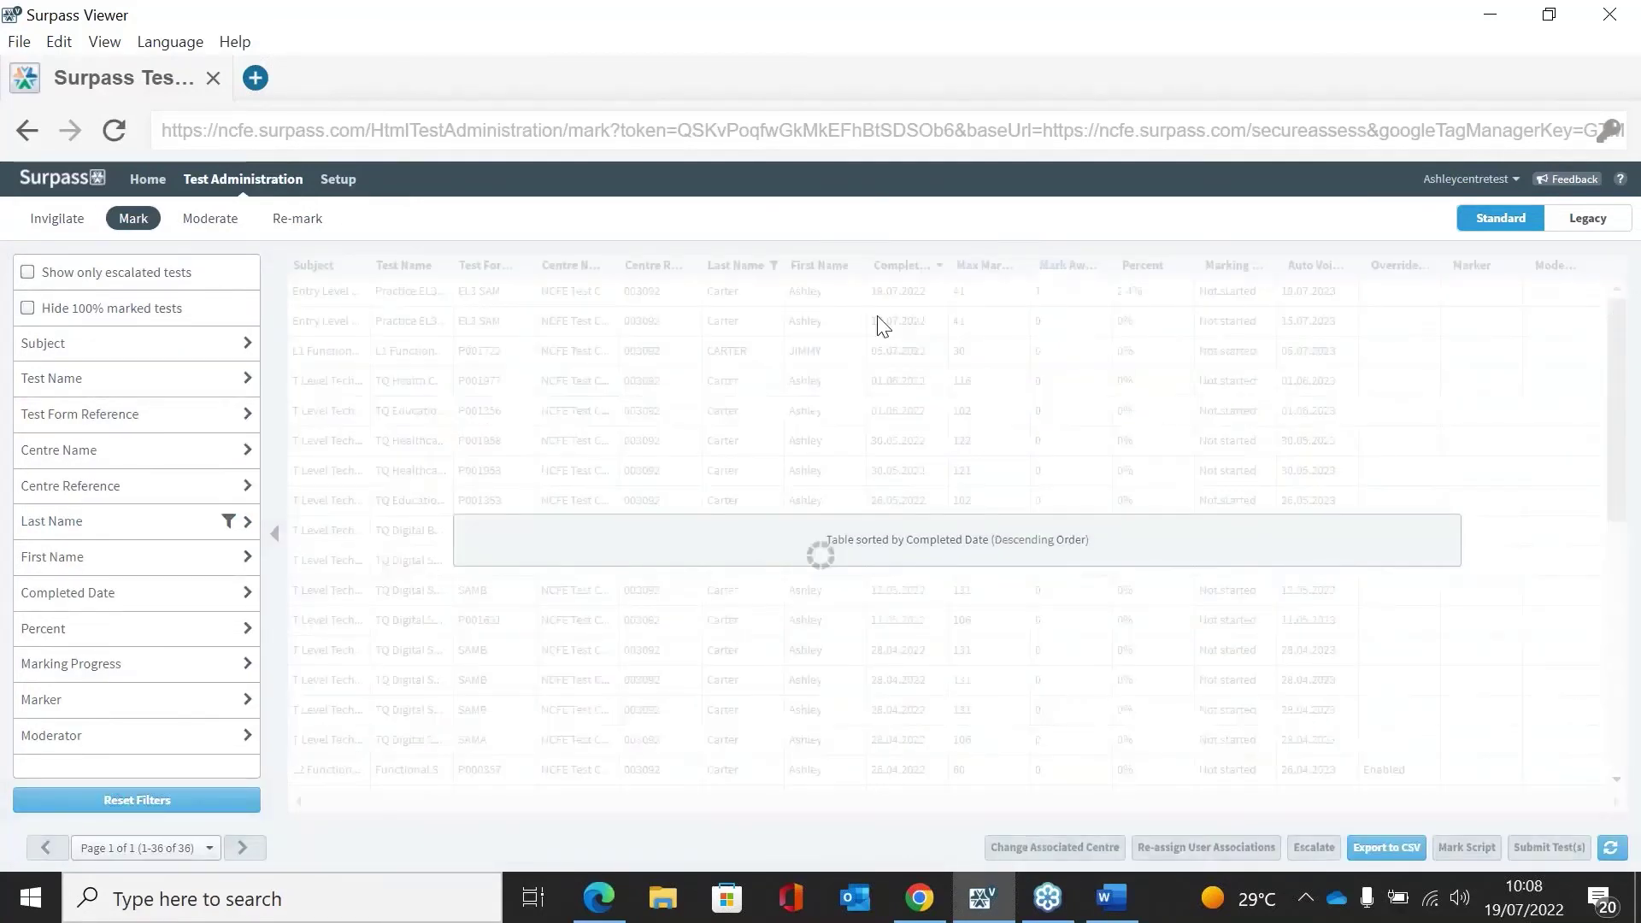
pyautogui.click(911, 300)
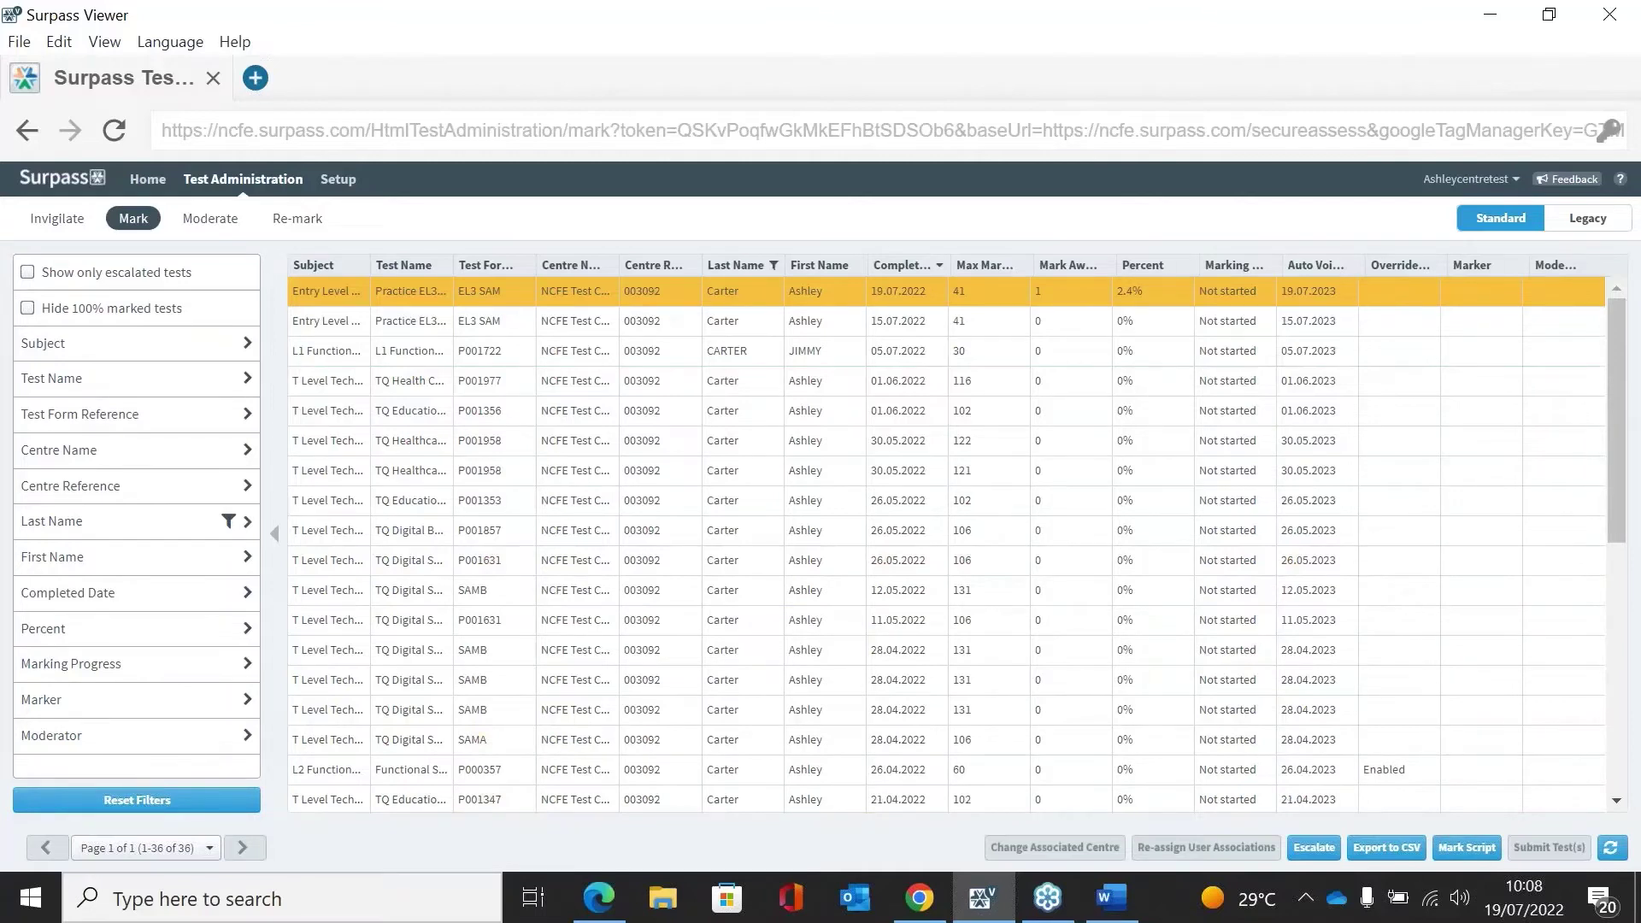
pyautogui.click(1467, 847)
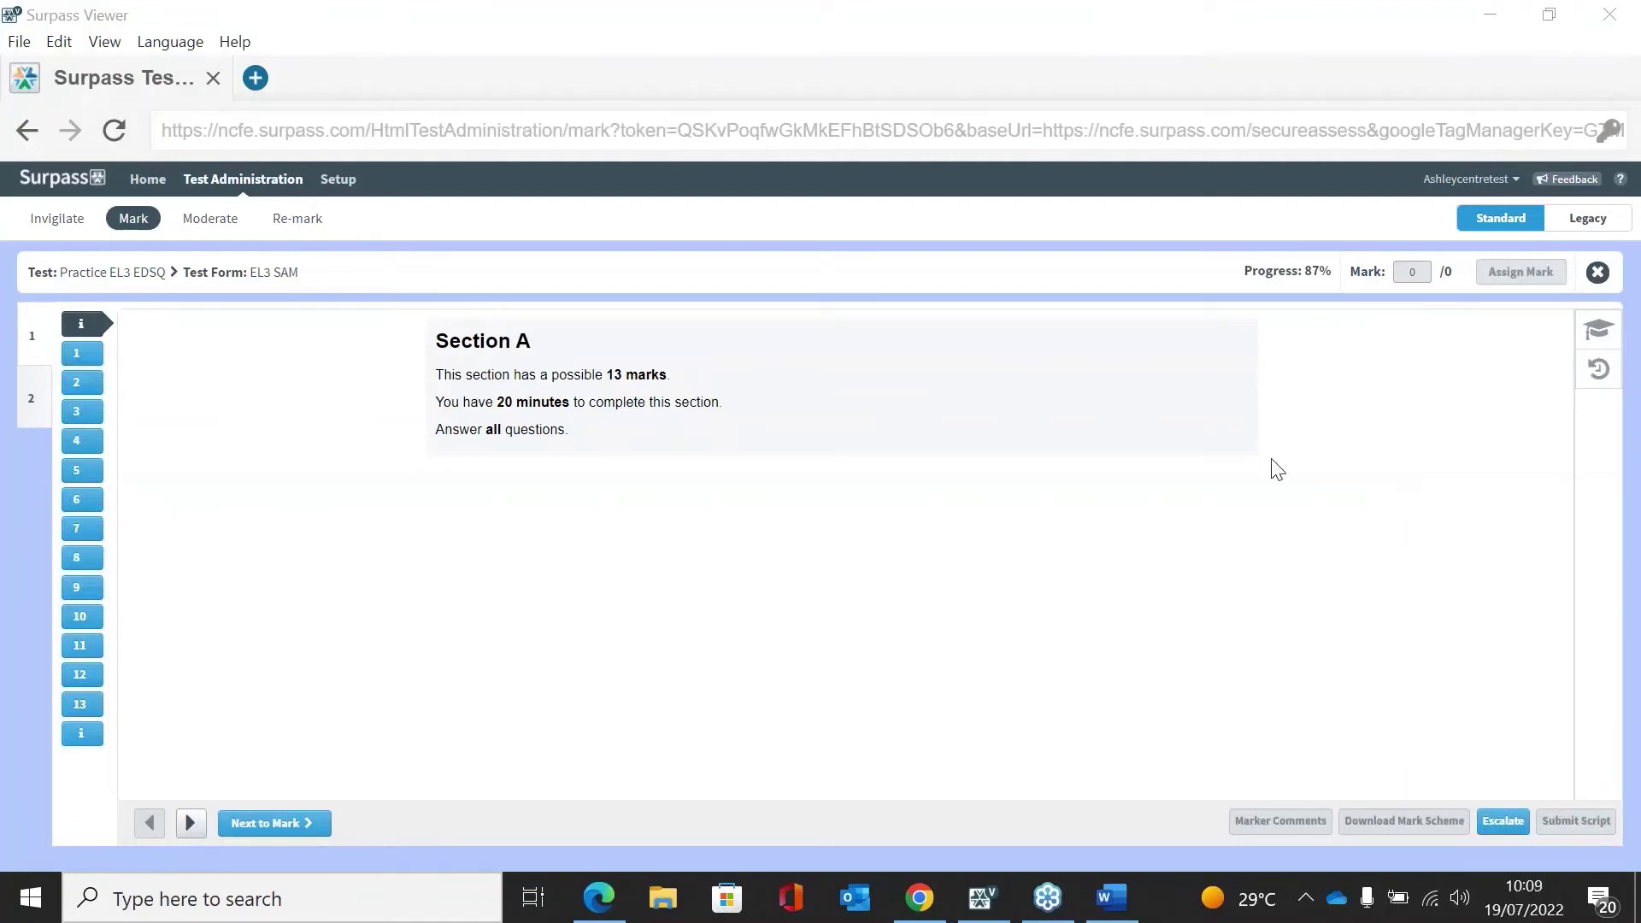
# - Review the candidate's Section A answers from question 1 up to question 7
pyautogui.click(93, 367)
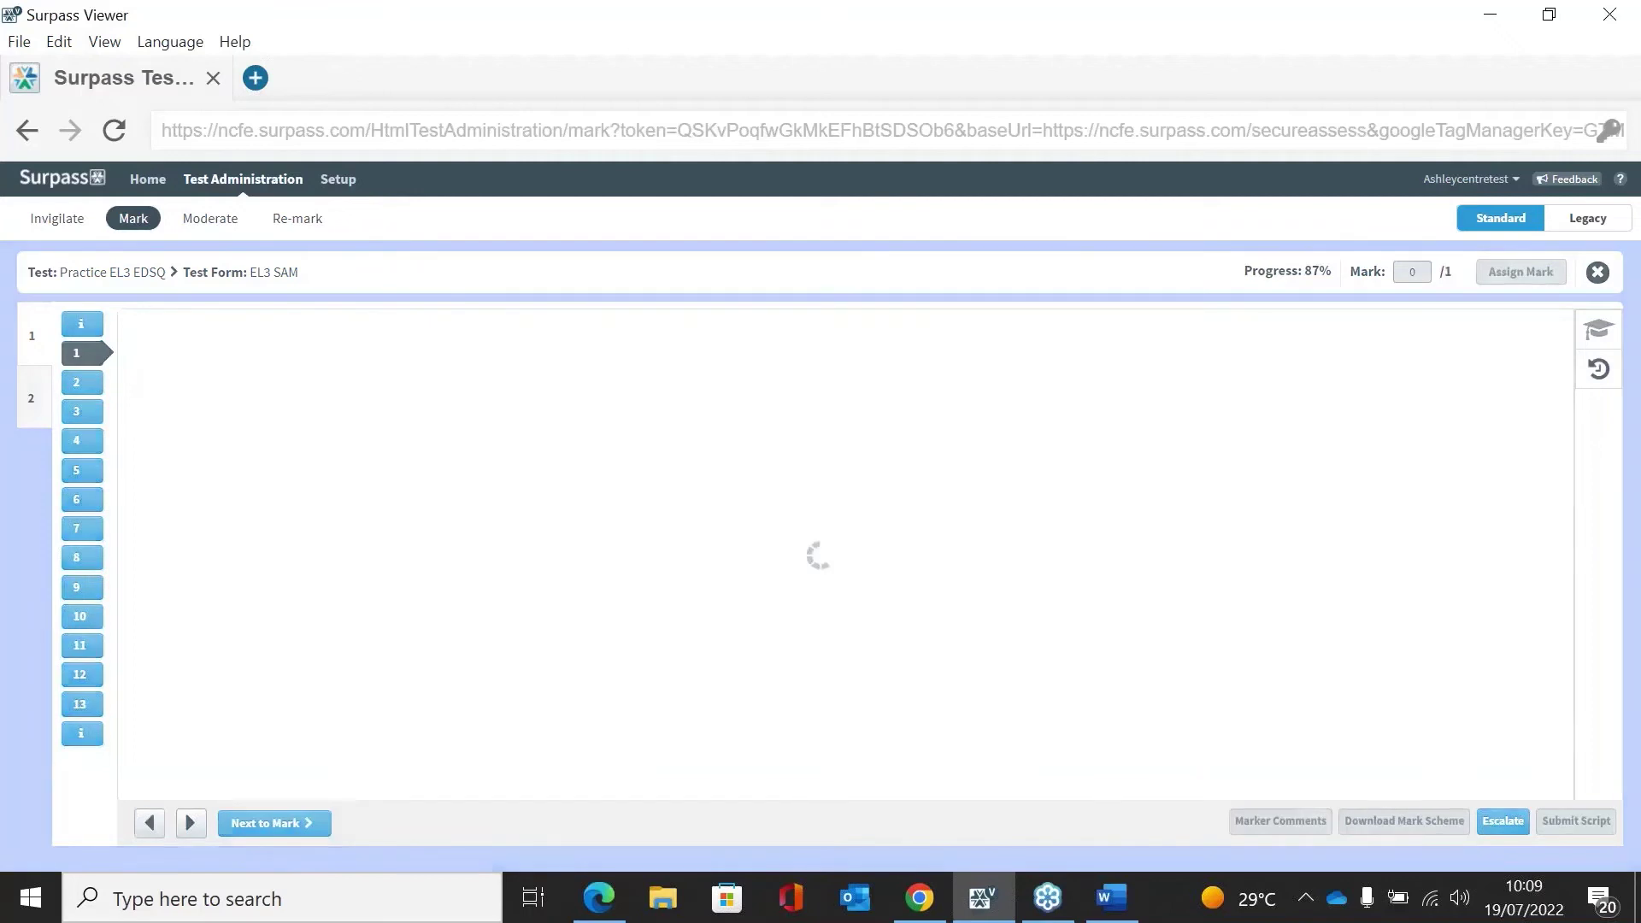
pyautogui.click(100, 385)
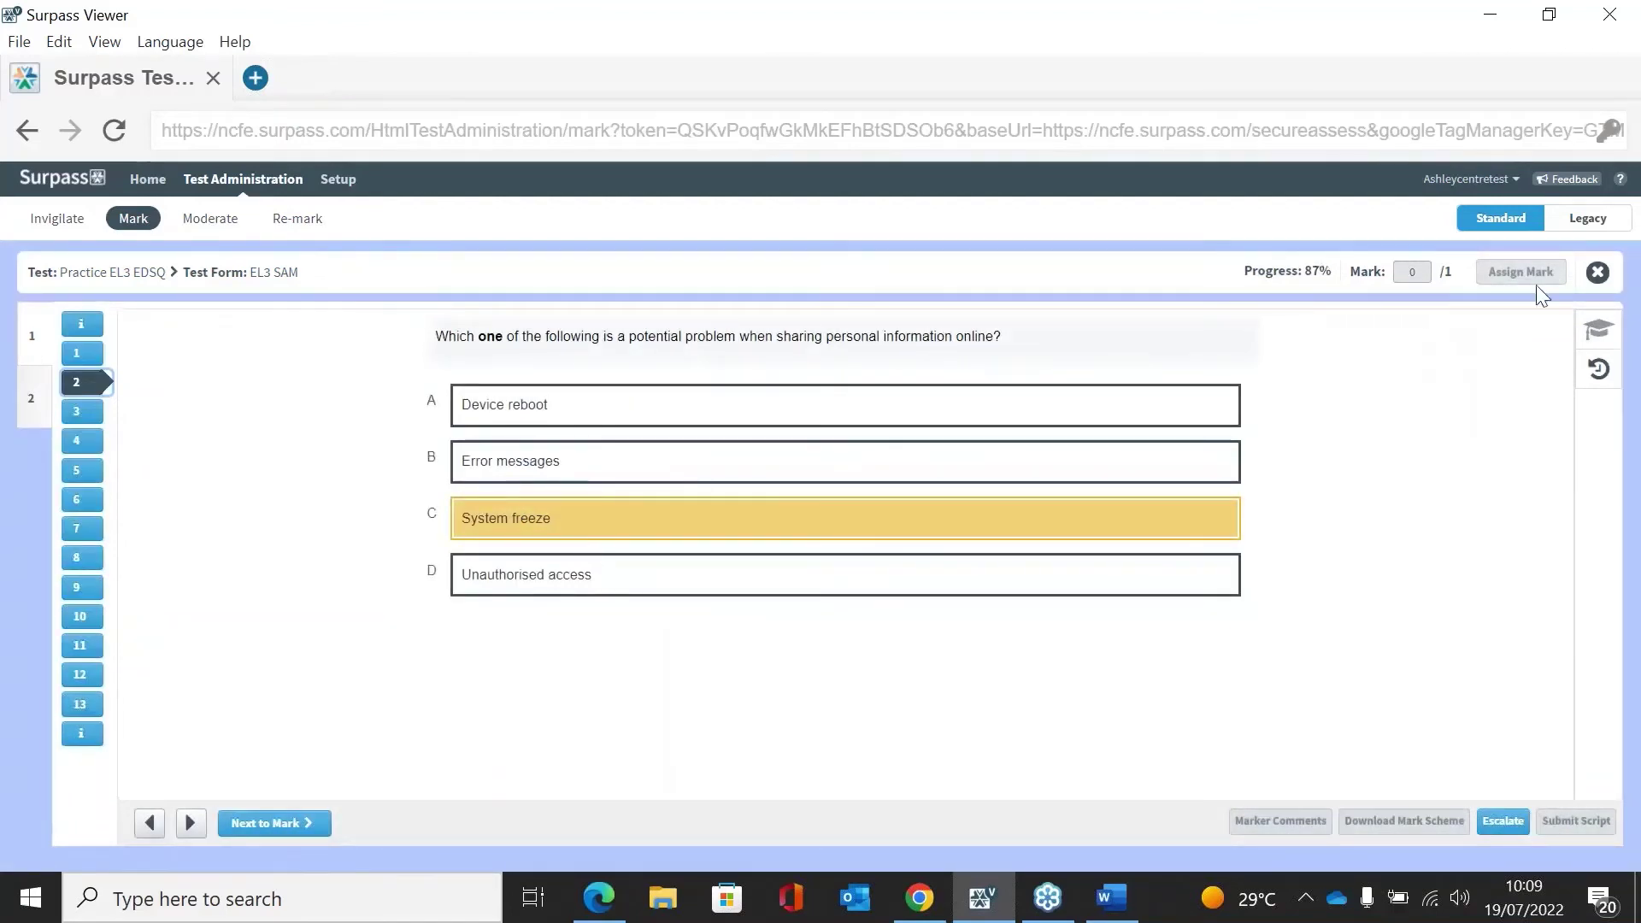
pyautogui.click(78, 413)
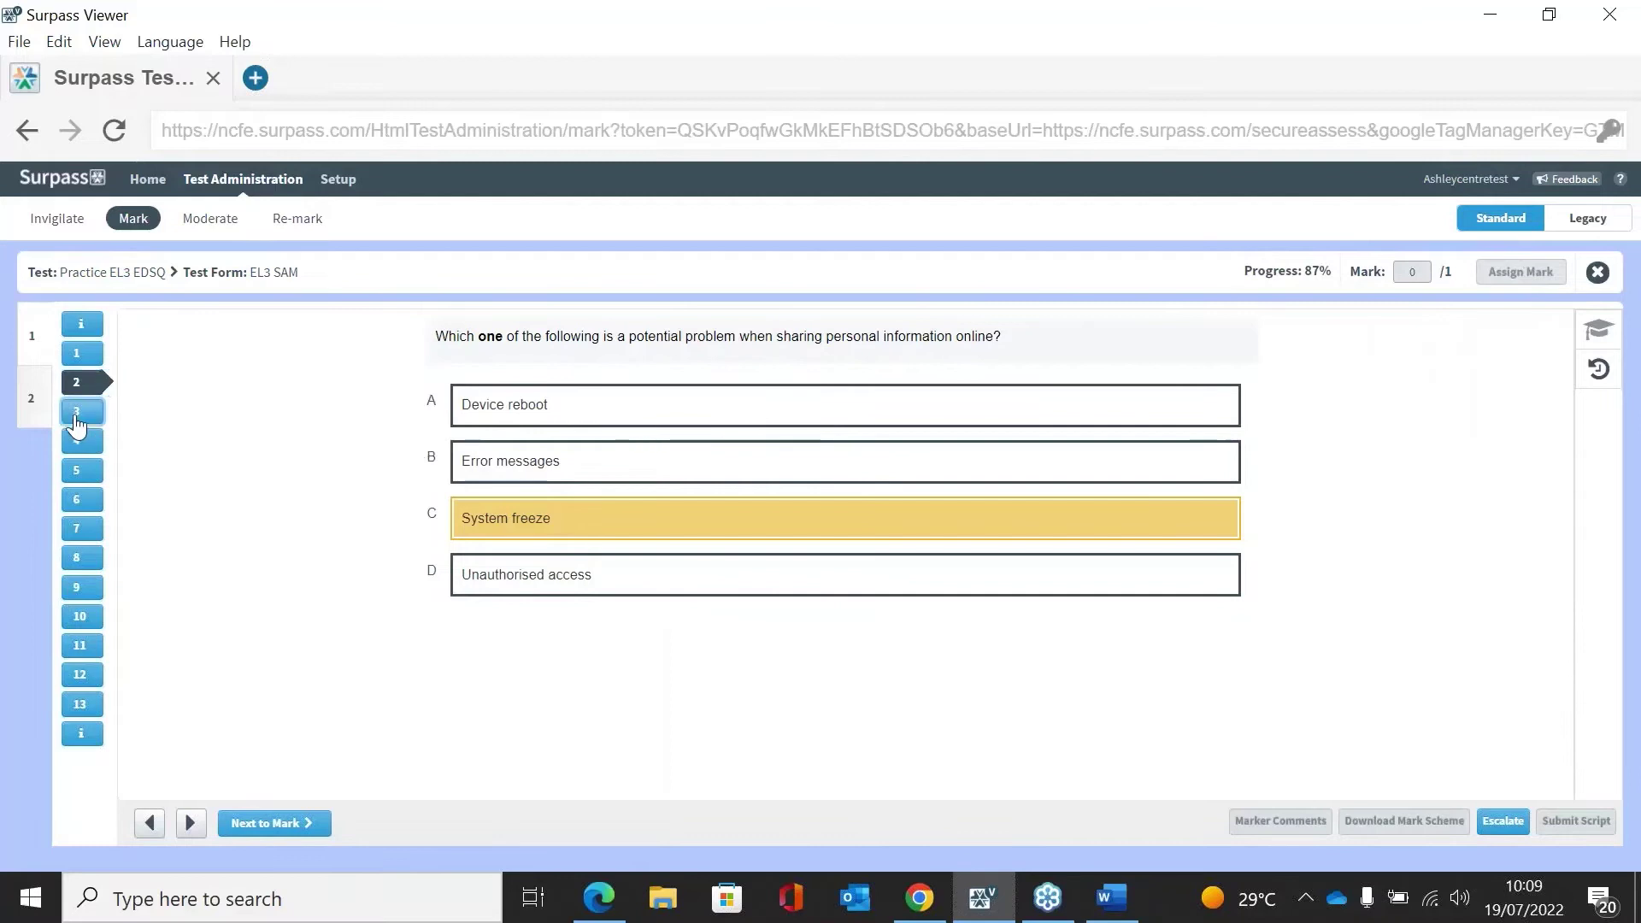
pyautogui.click(76, 440)
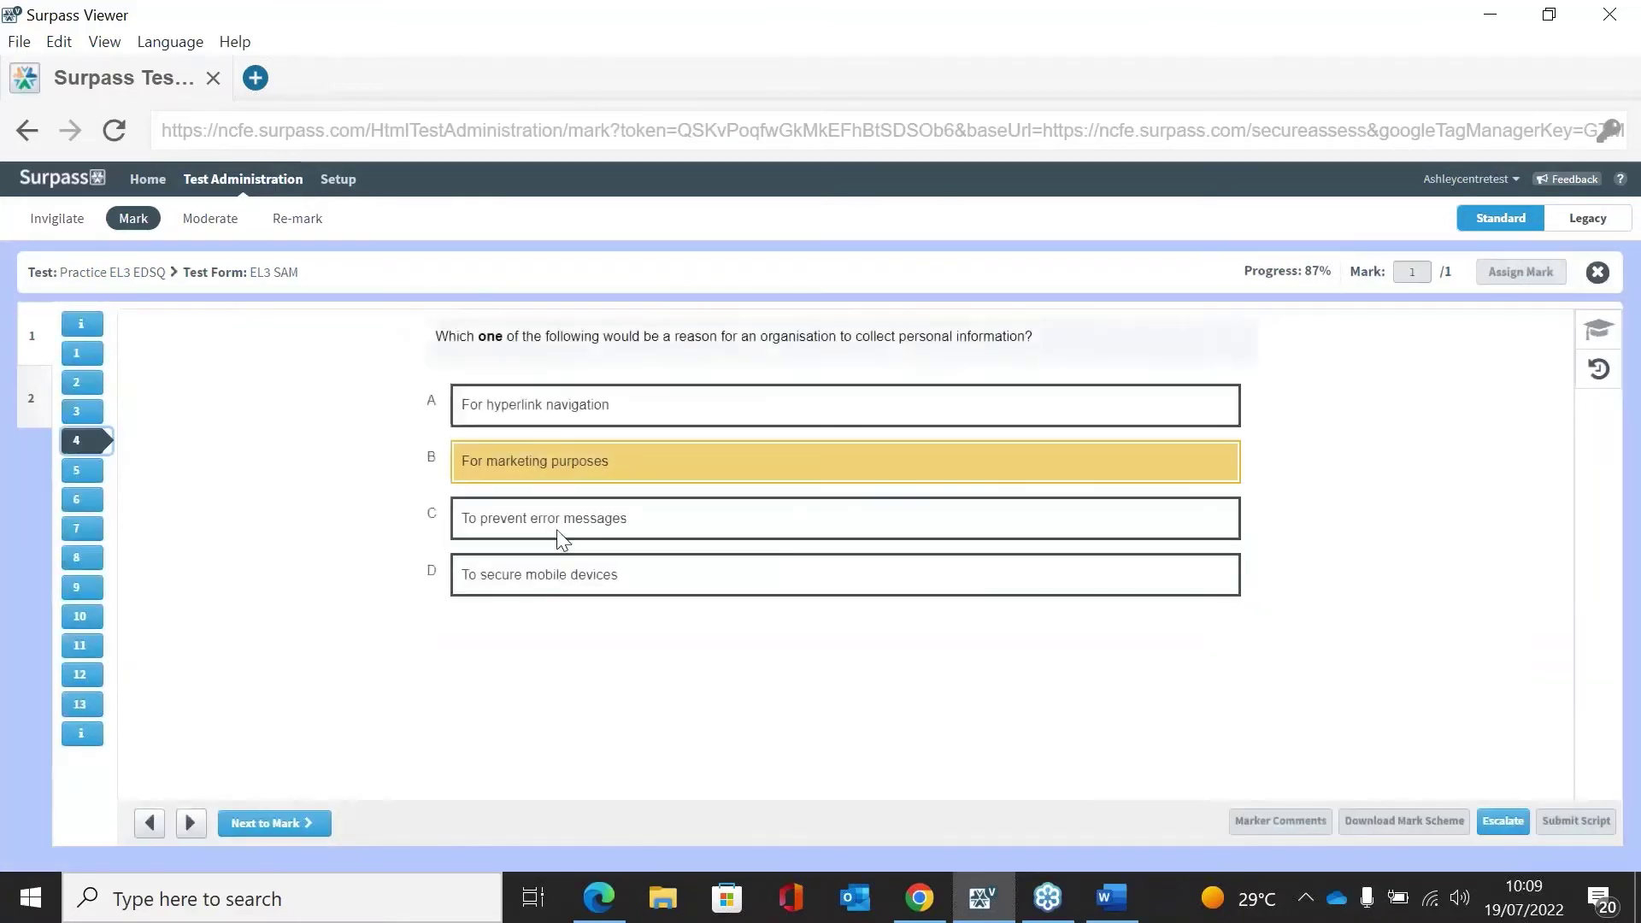
pyautogui.click(77, 469)
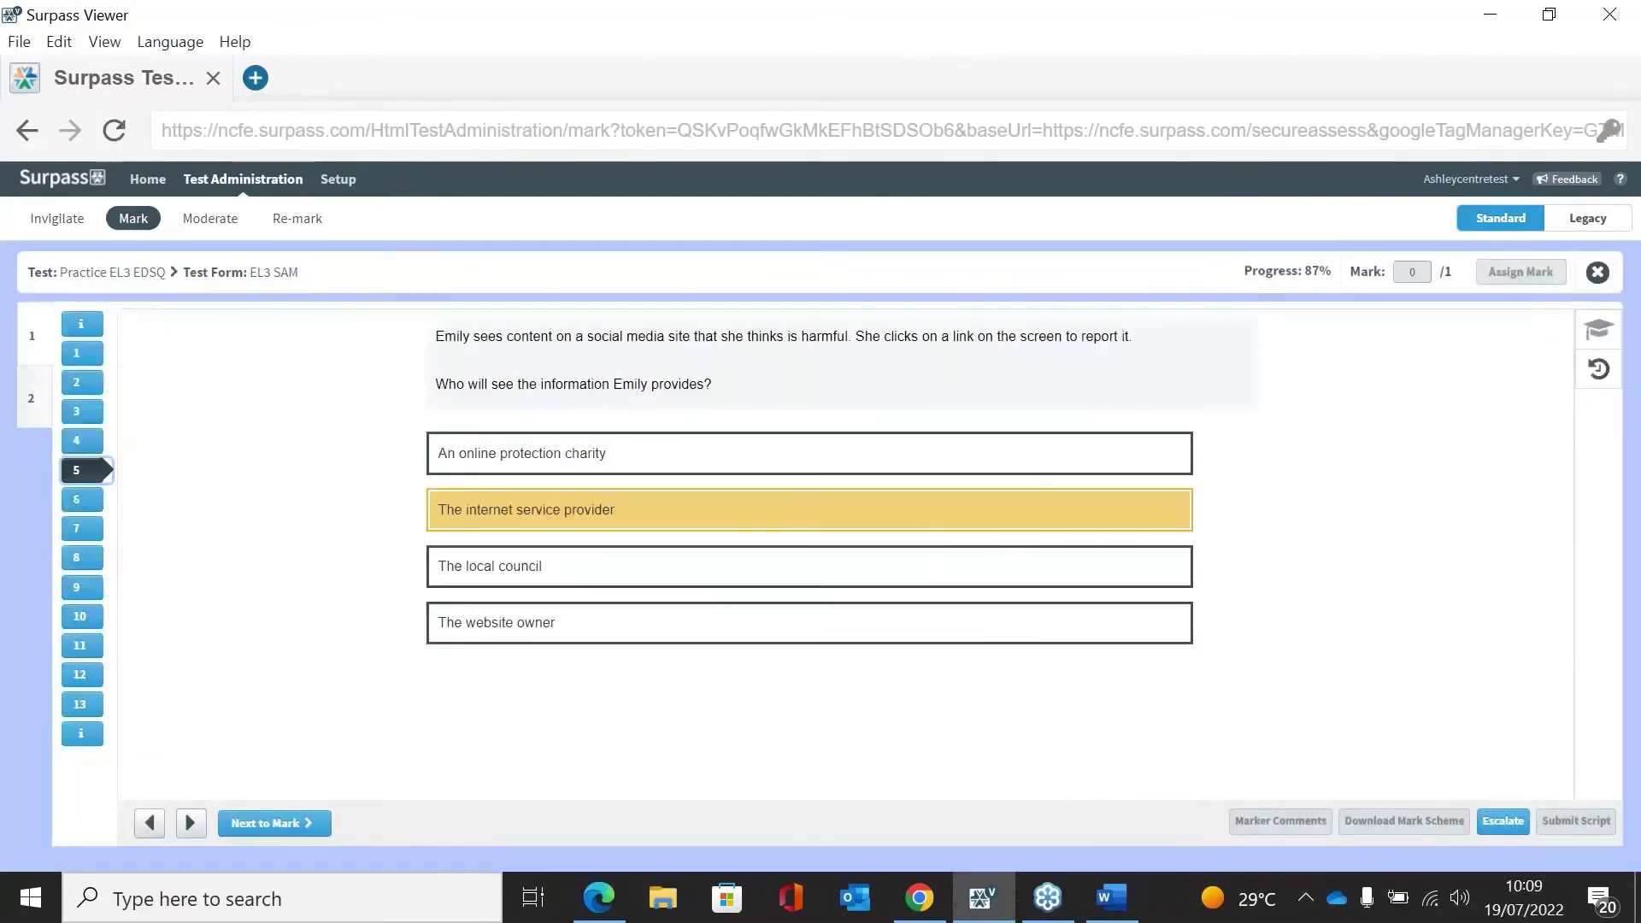
pyautogui.click(76, 498)
pyautogui.click(76, 527)
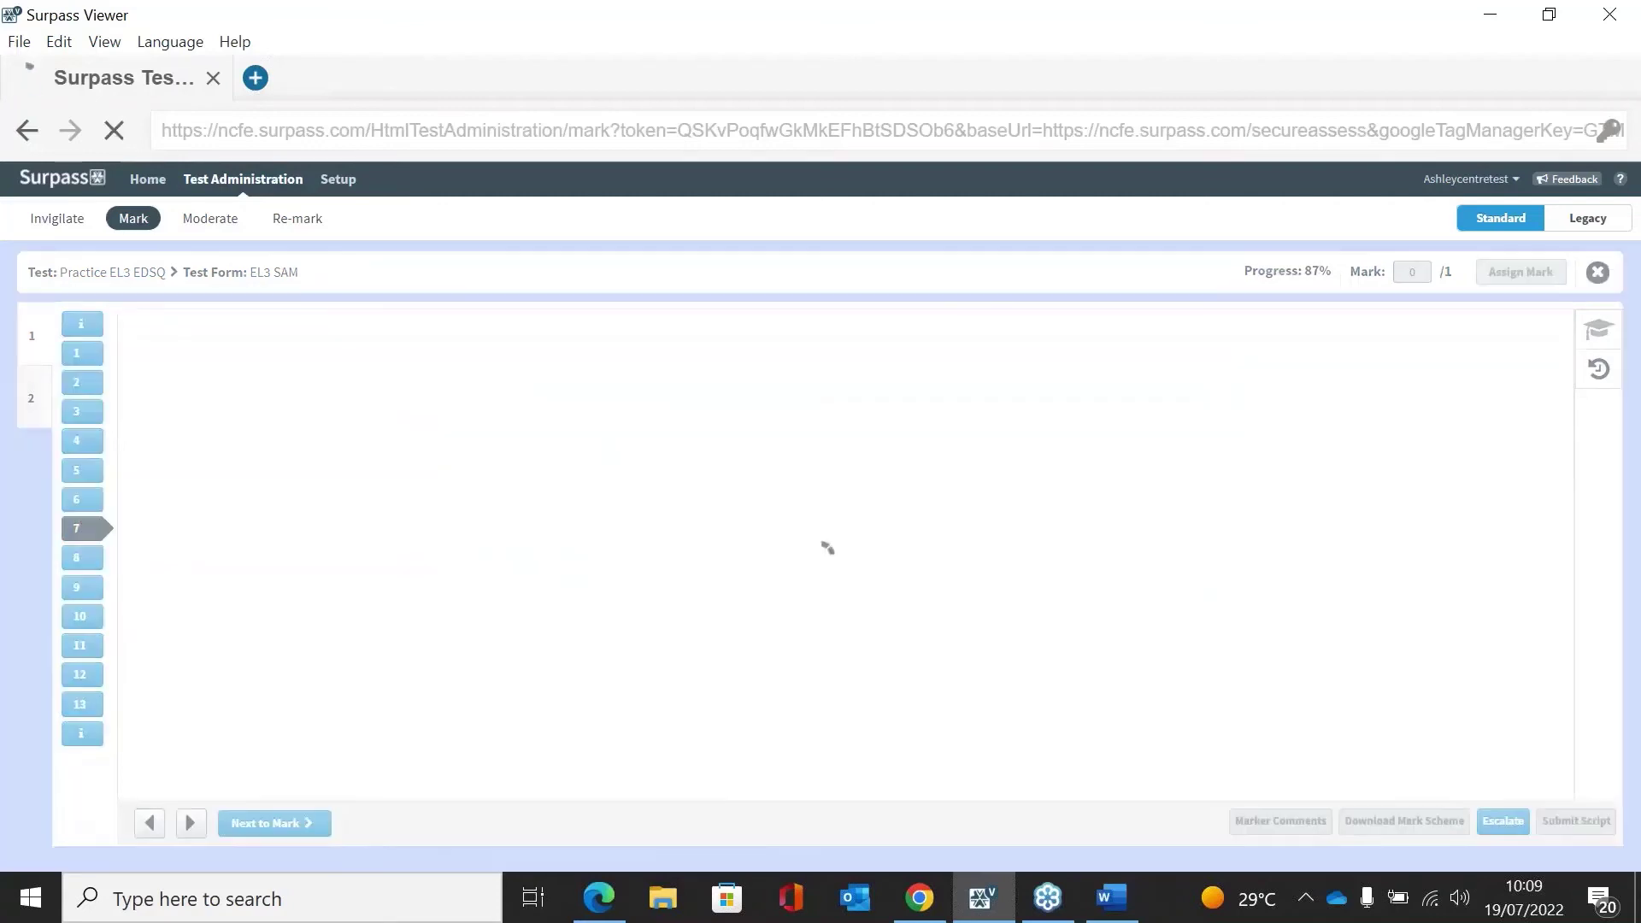
# - Open Section B question 1 and enter Part A marks: 1 for a, d, e, f and i; 3 for b; 2 for c; 0 for g, h and j
pyautogui.click(31, 398)
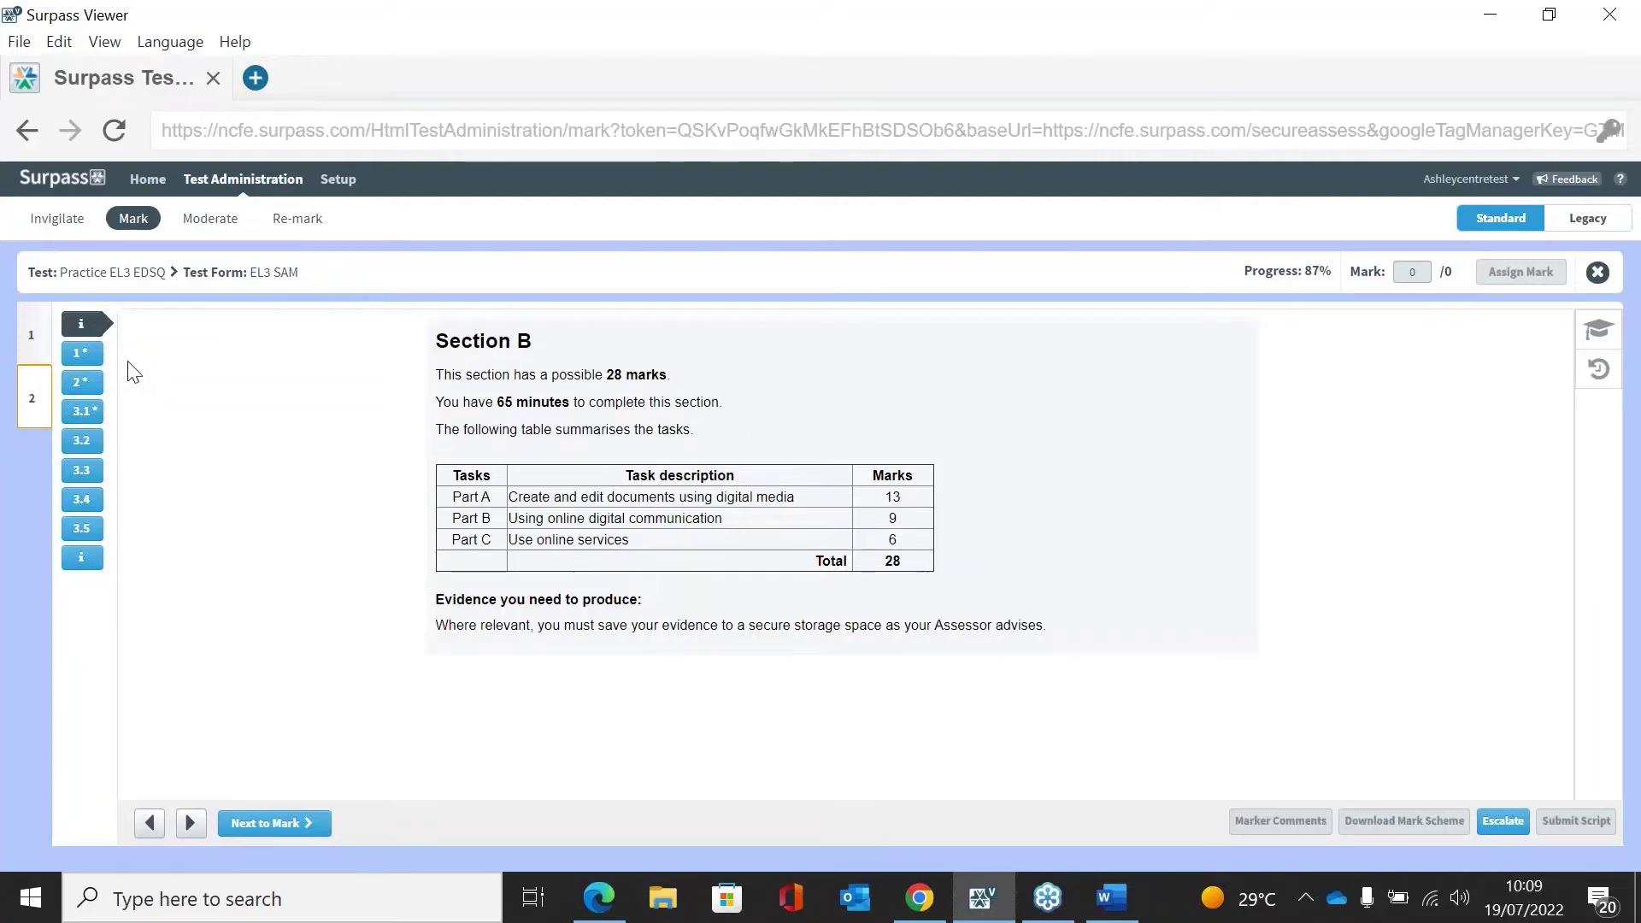
pyautogui.click(89, 361)
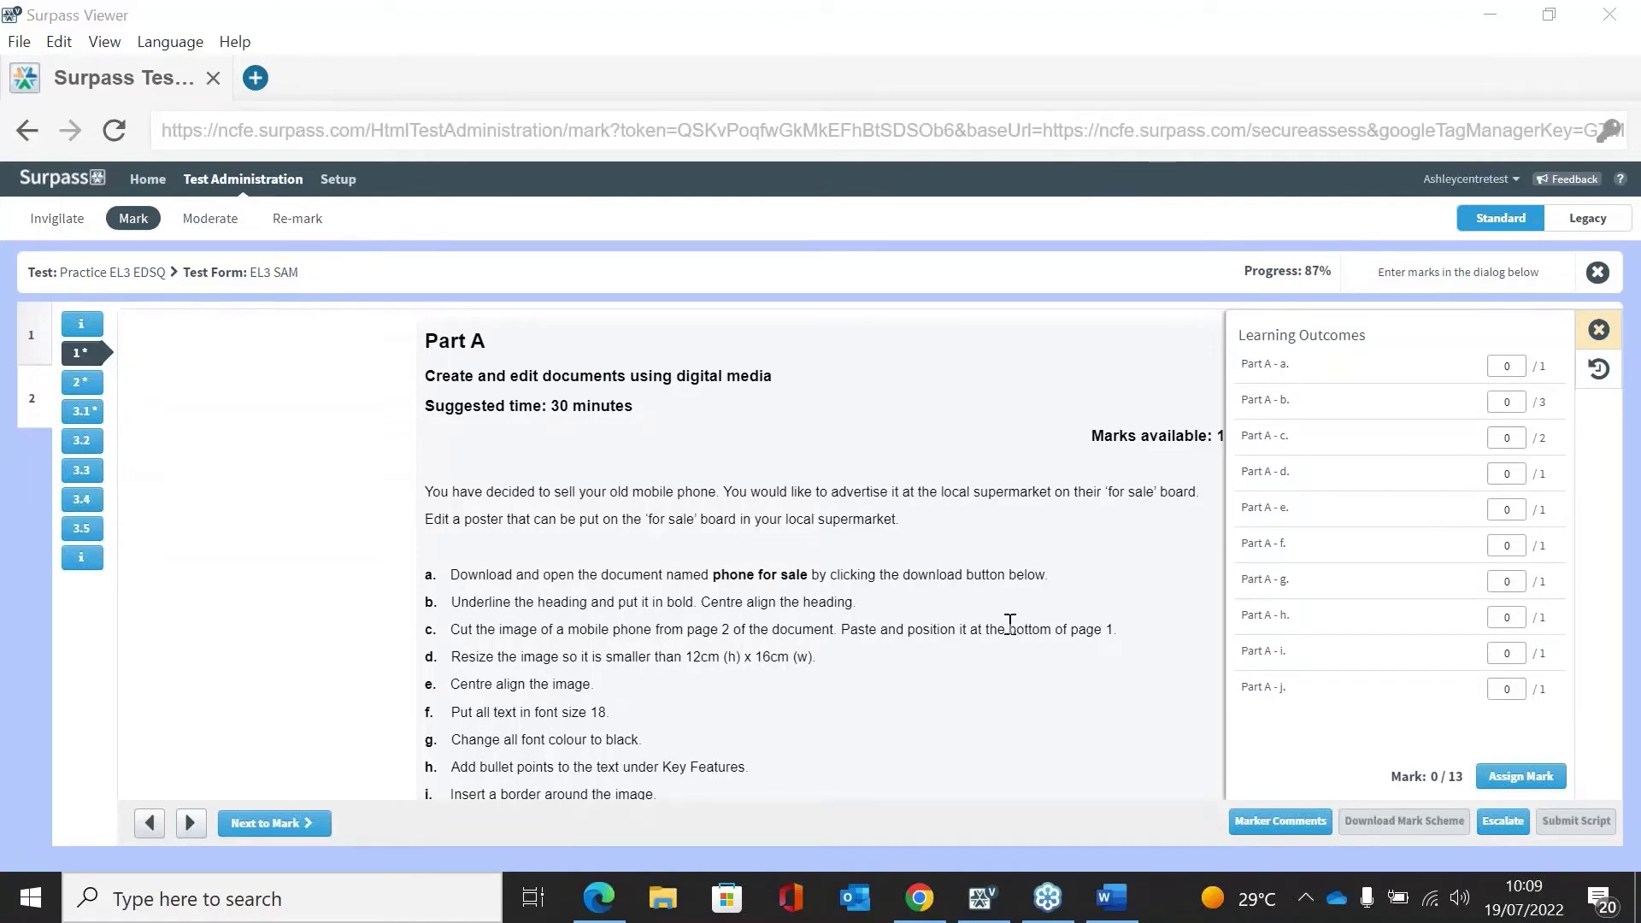
pyautogui.click(1519, 371)
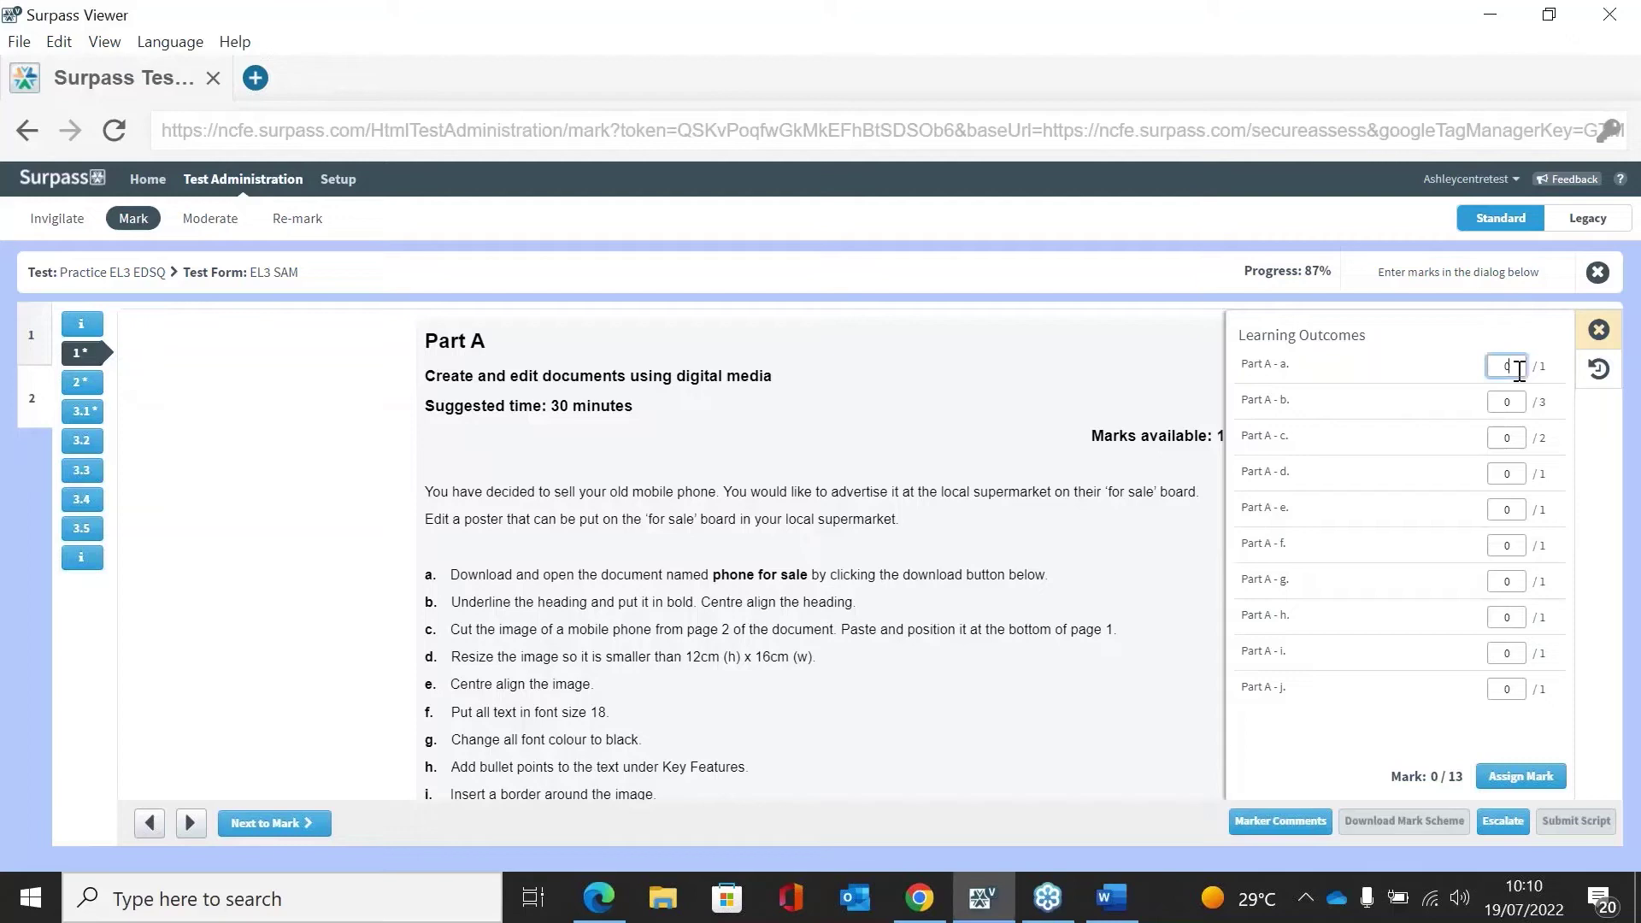
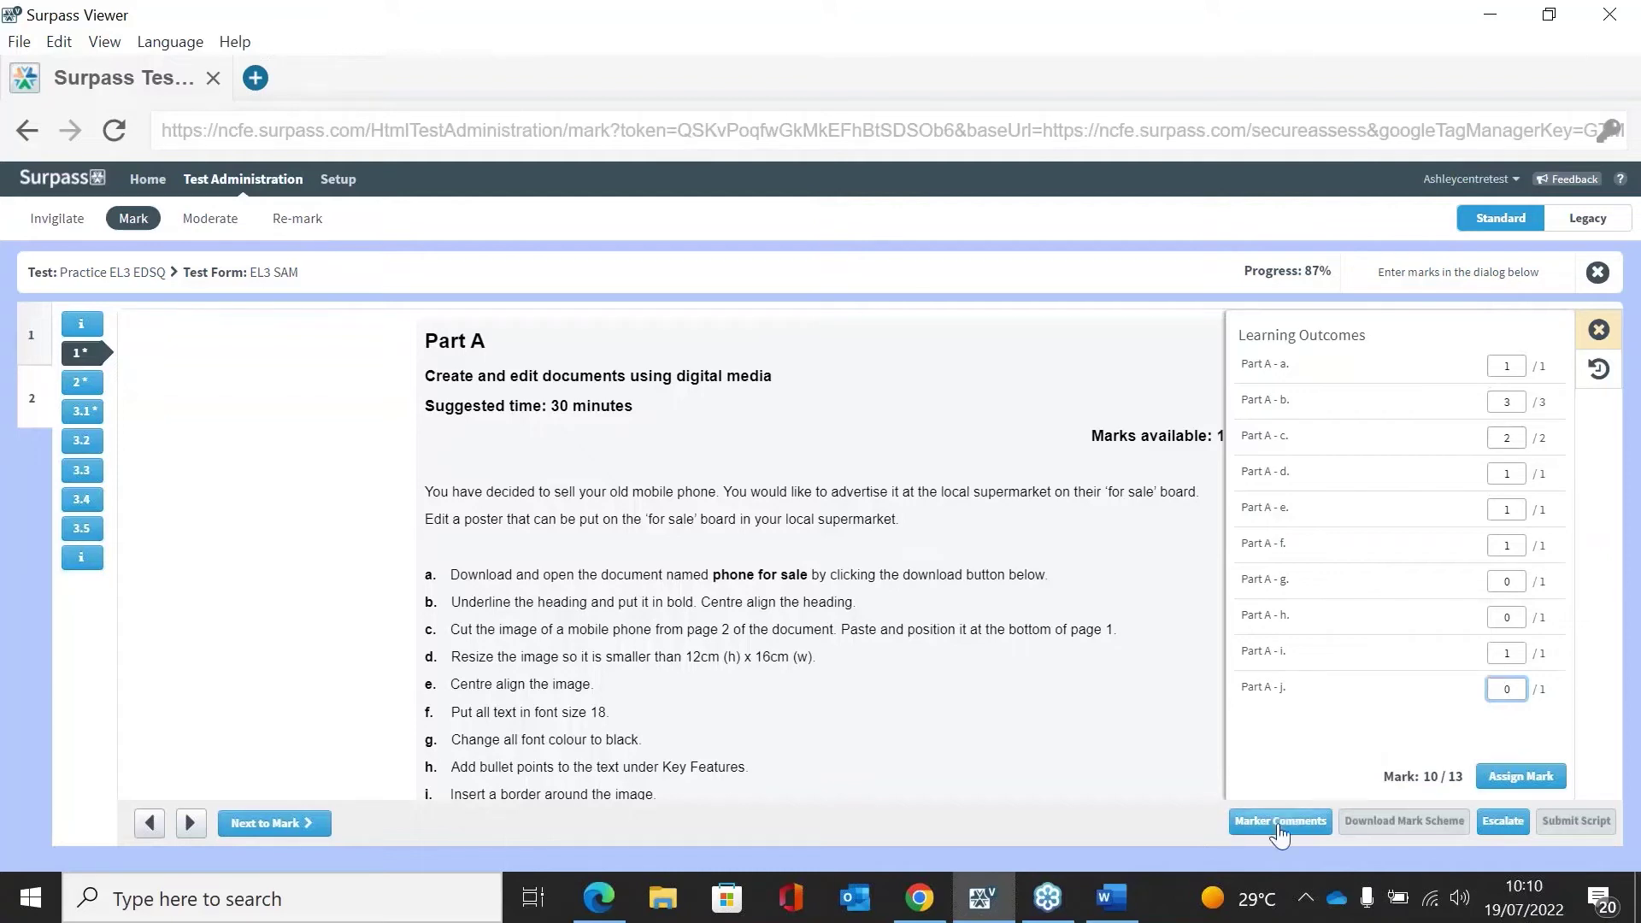
# - Add the marker comment "All questions cirrect" to Section B question 1 and assign its mark
pyautogui.click(1280, 823)
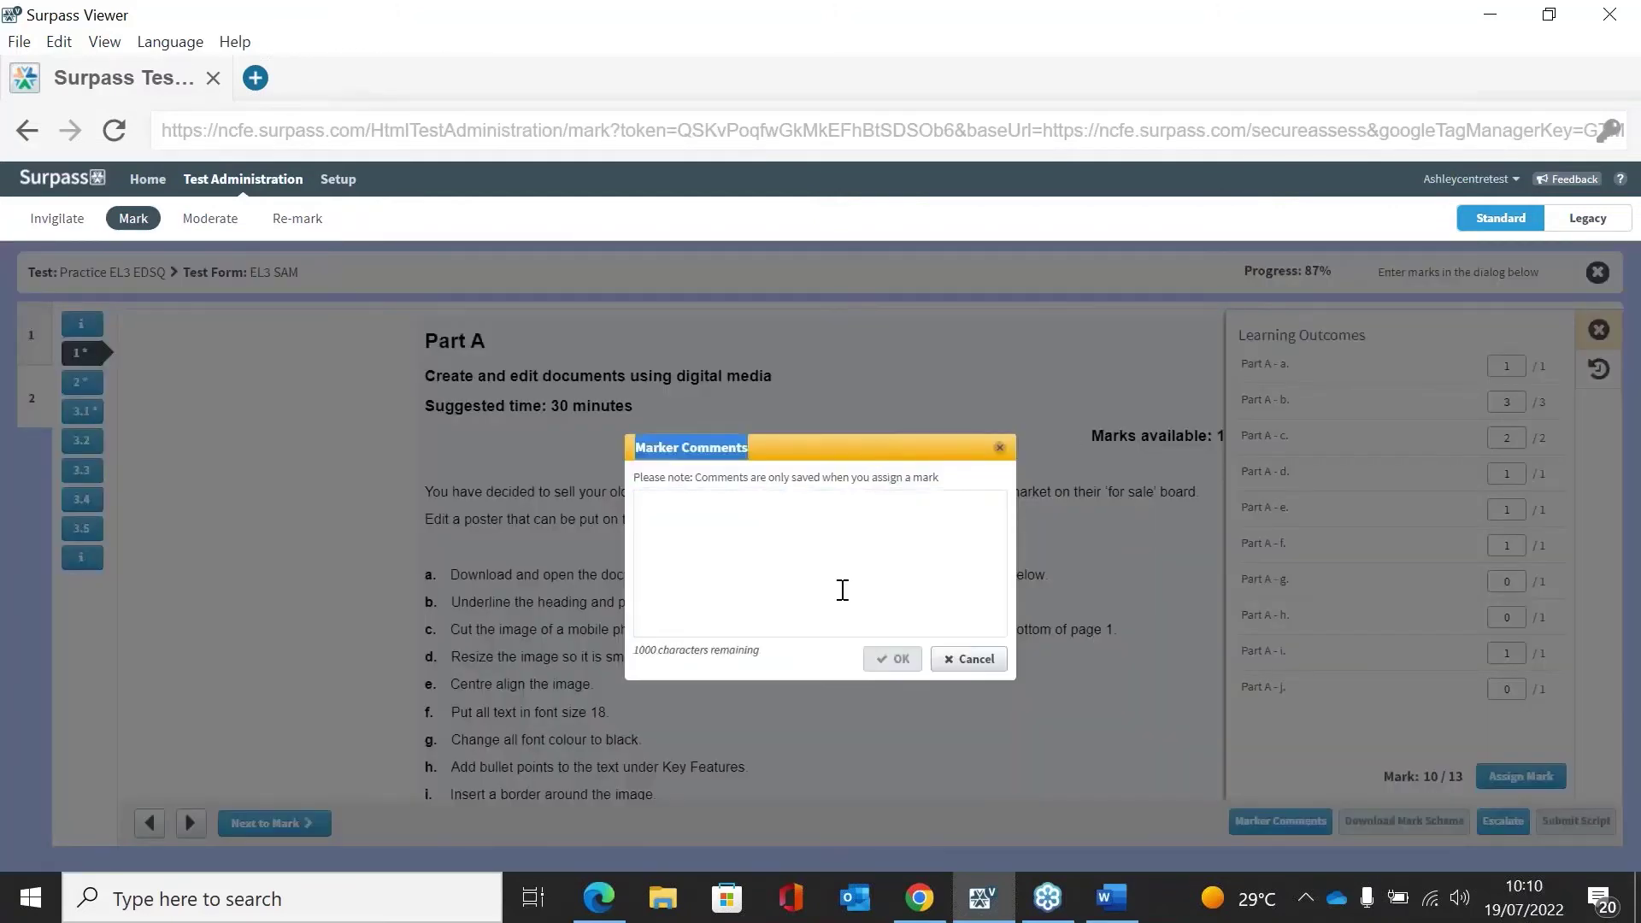
pyautogui.write('All questions')
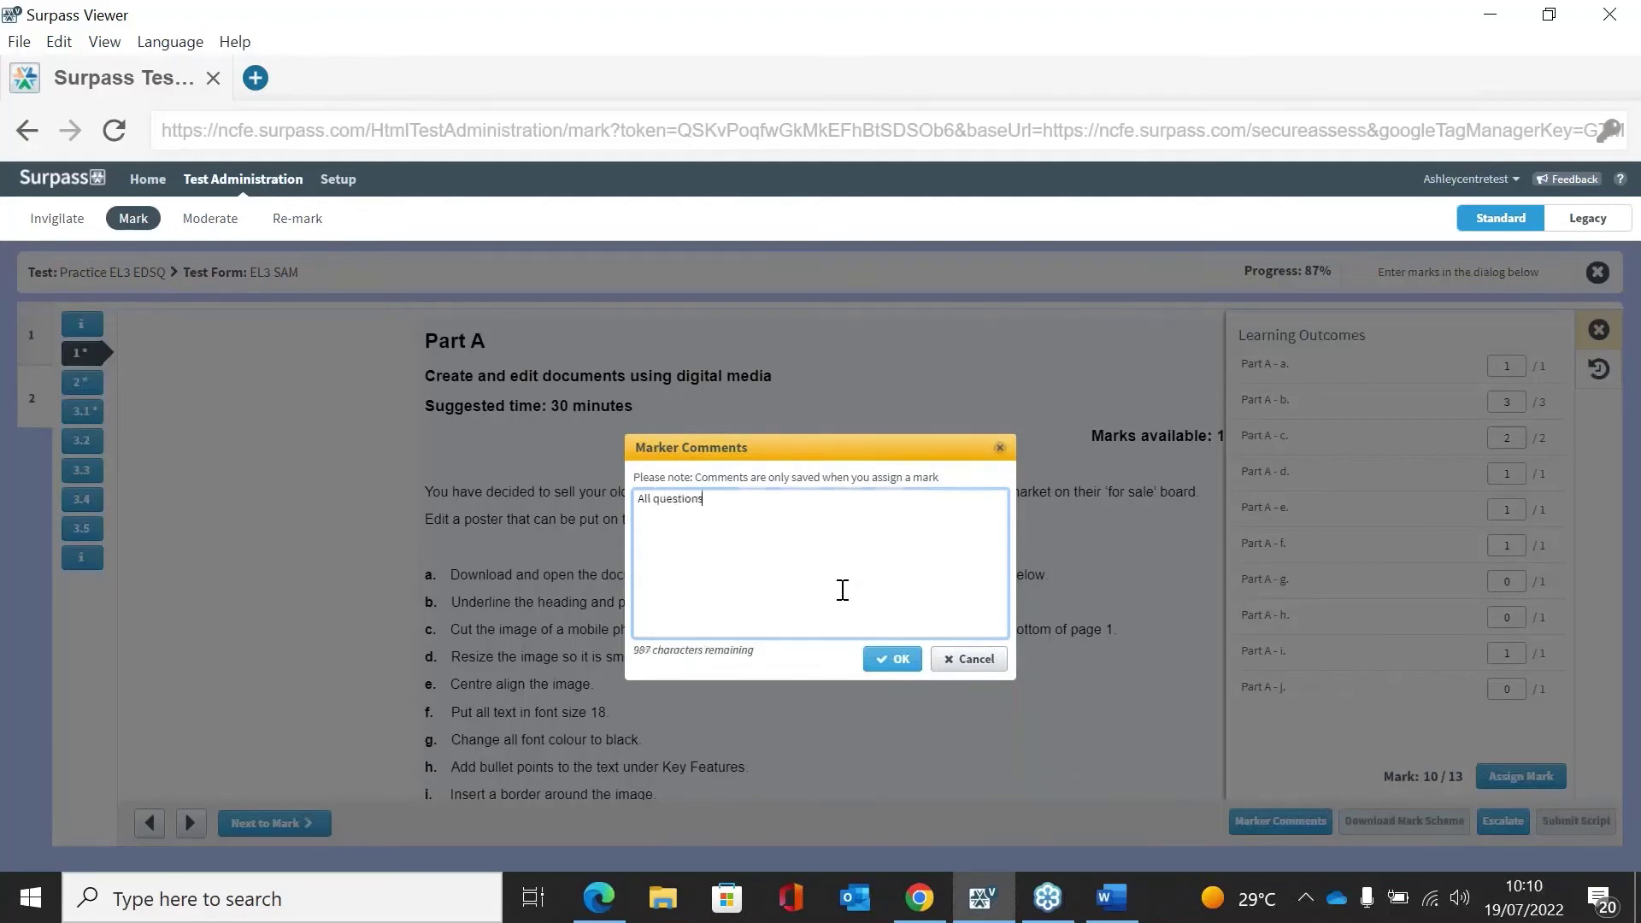
pyautogui.write(' cirrect')
pyautogui.click(894, 660)
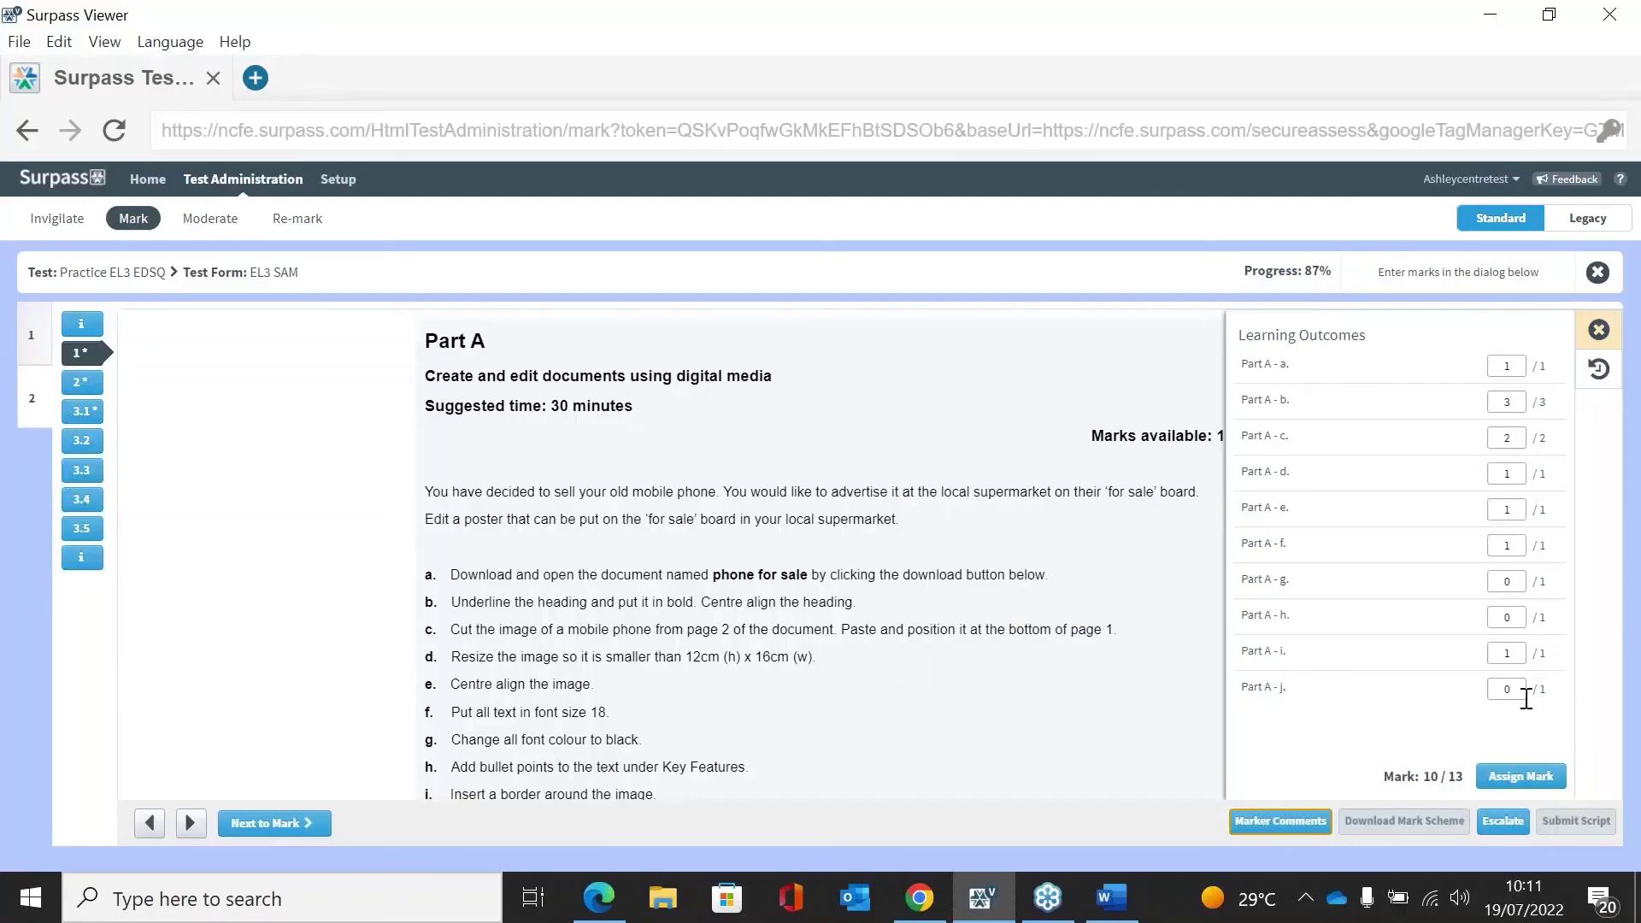
pyautogui.click(1521, 776)
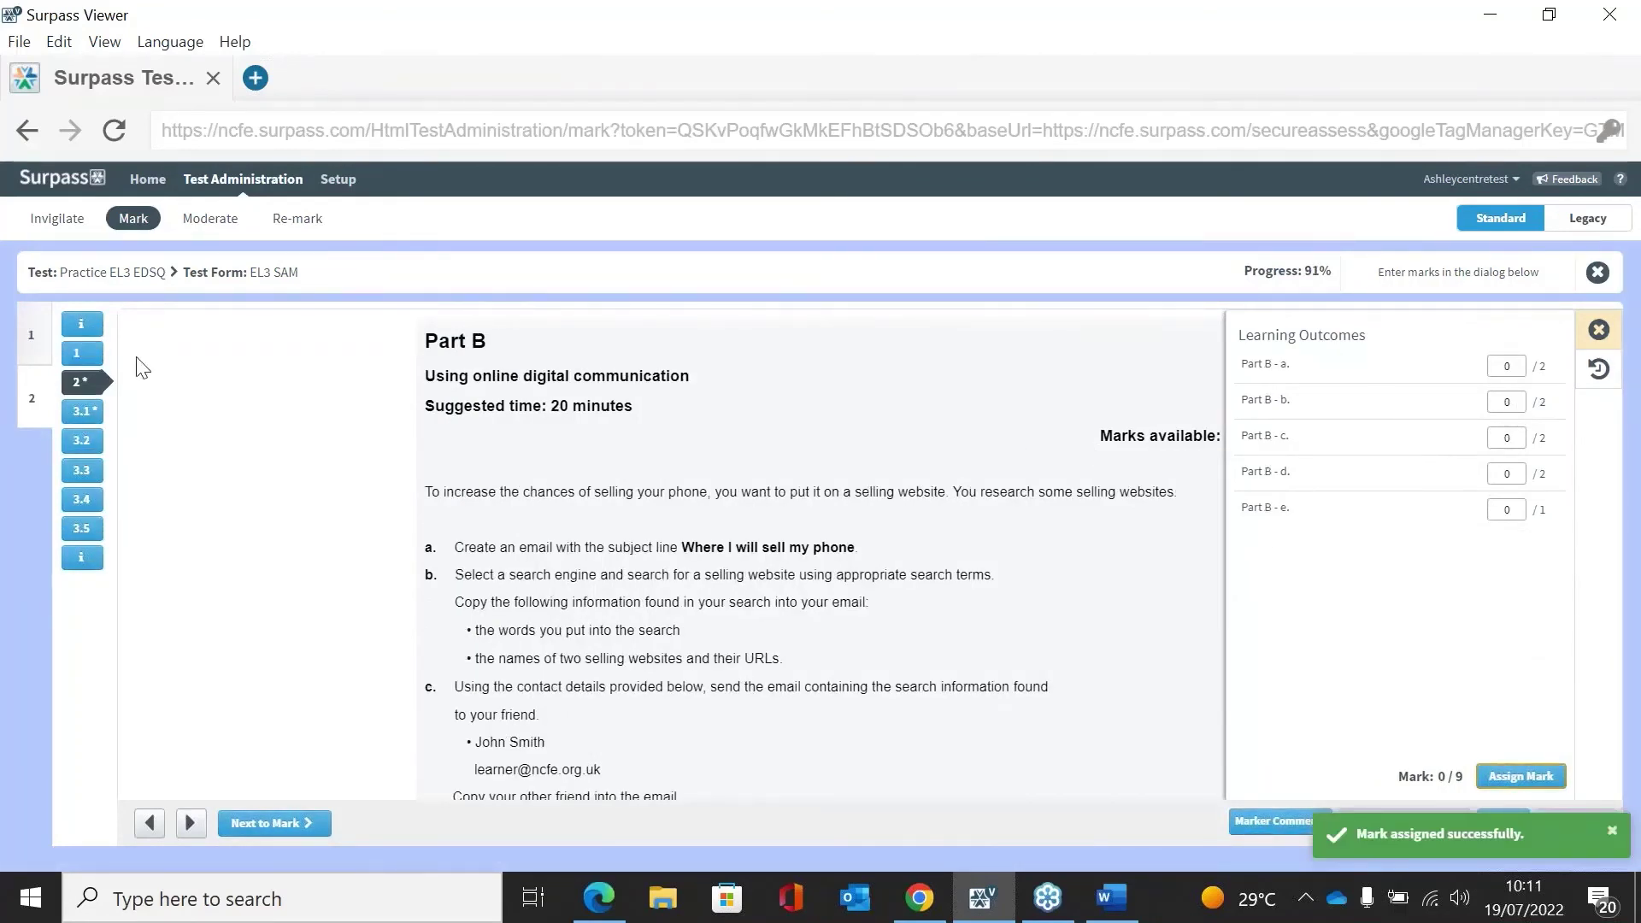
# - Reopen Section B question 1, check its marking history and return to the learning outcome marks
pyautogui.click(89, 366)
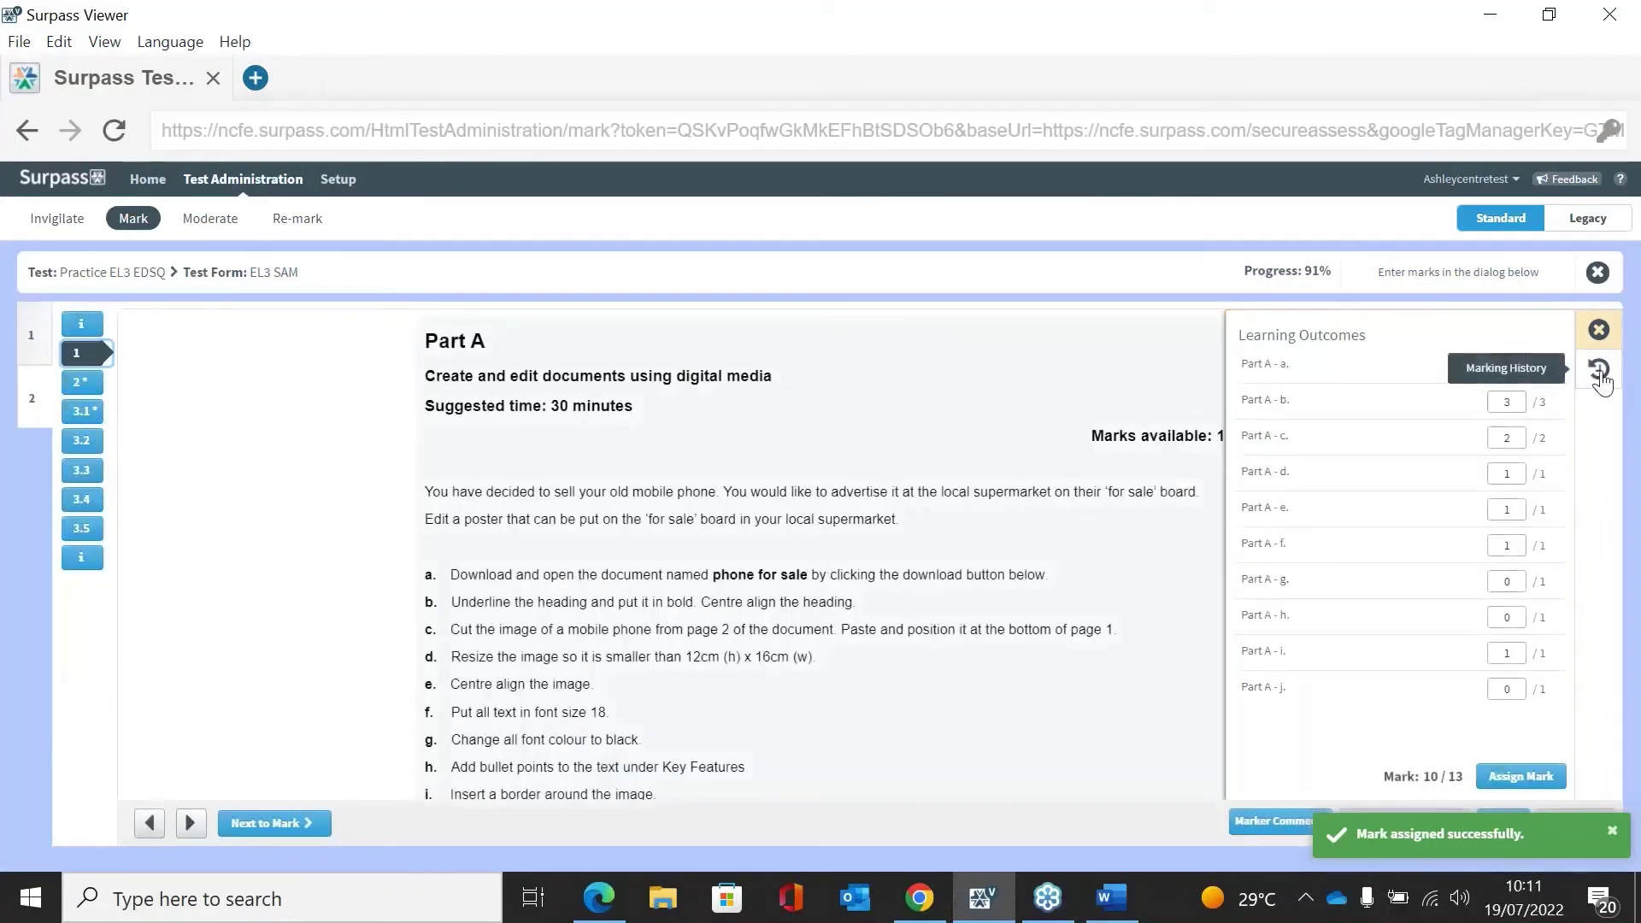
pyautogui.click(1599, 372)
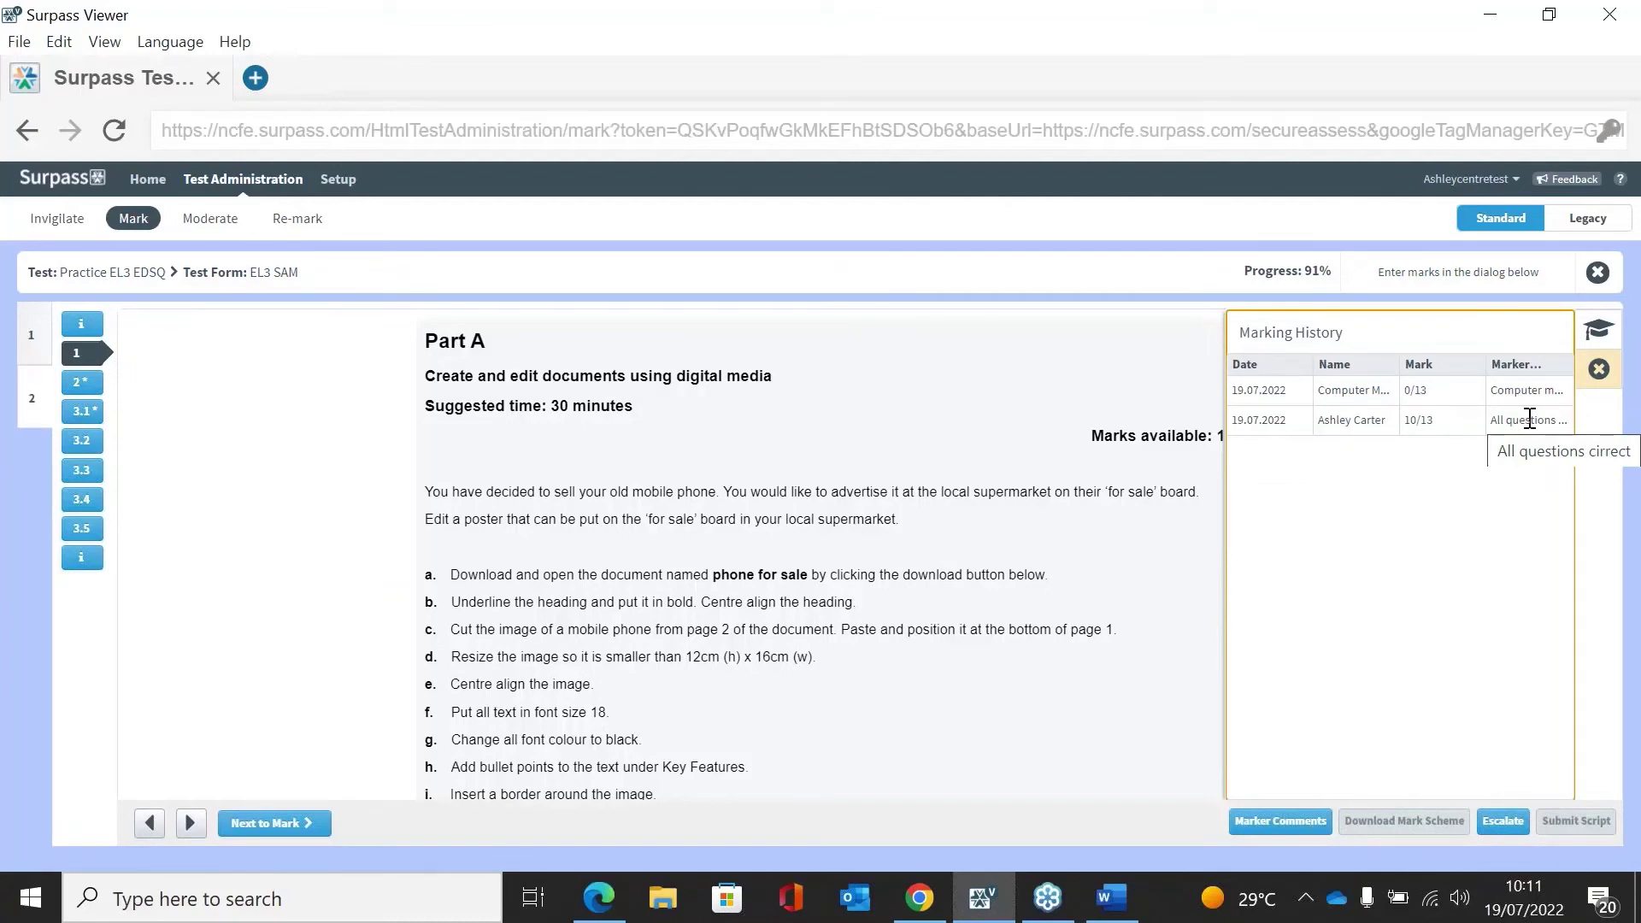
pyautogui.click(1599, 343)
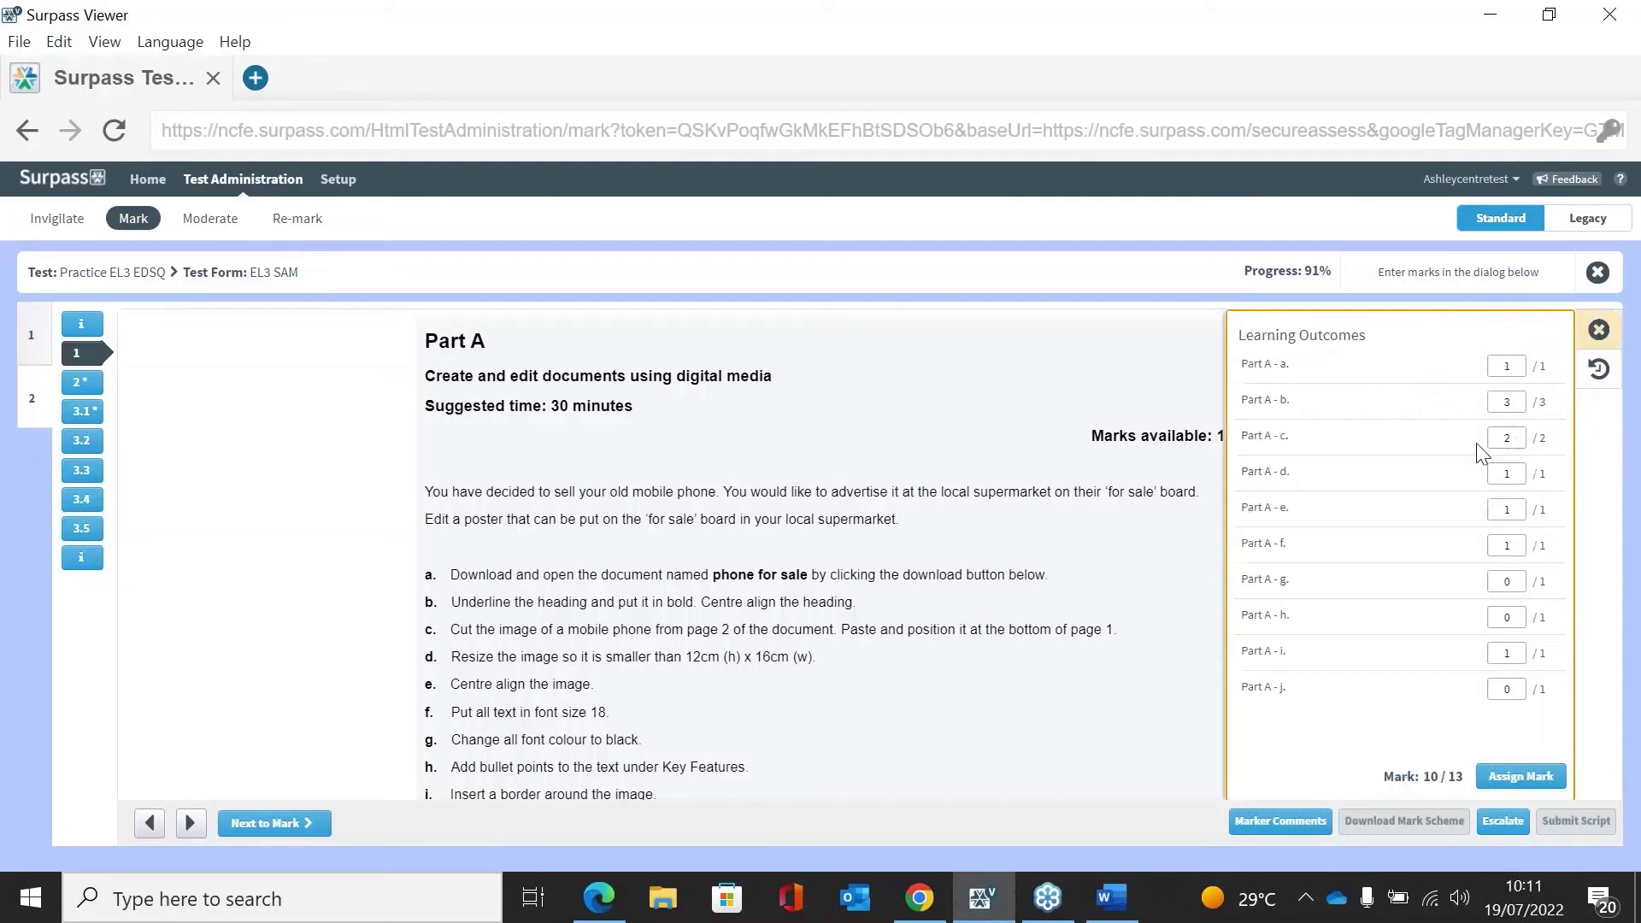
# - Change the mark for Part A outcome e to 0 and reassign the question's mark
pyautogui.click(1522, 438)
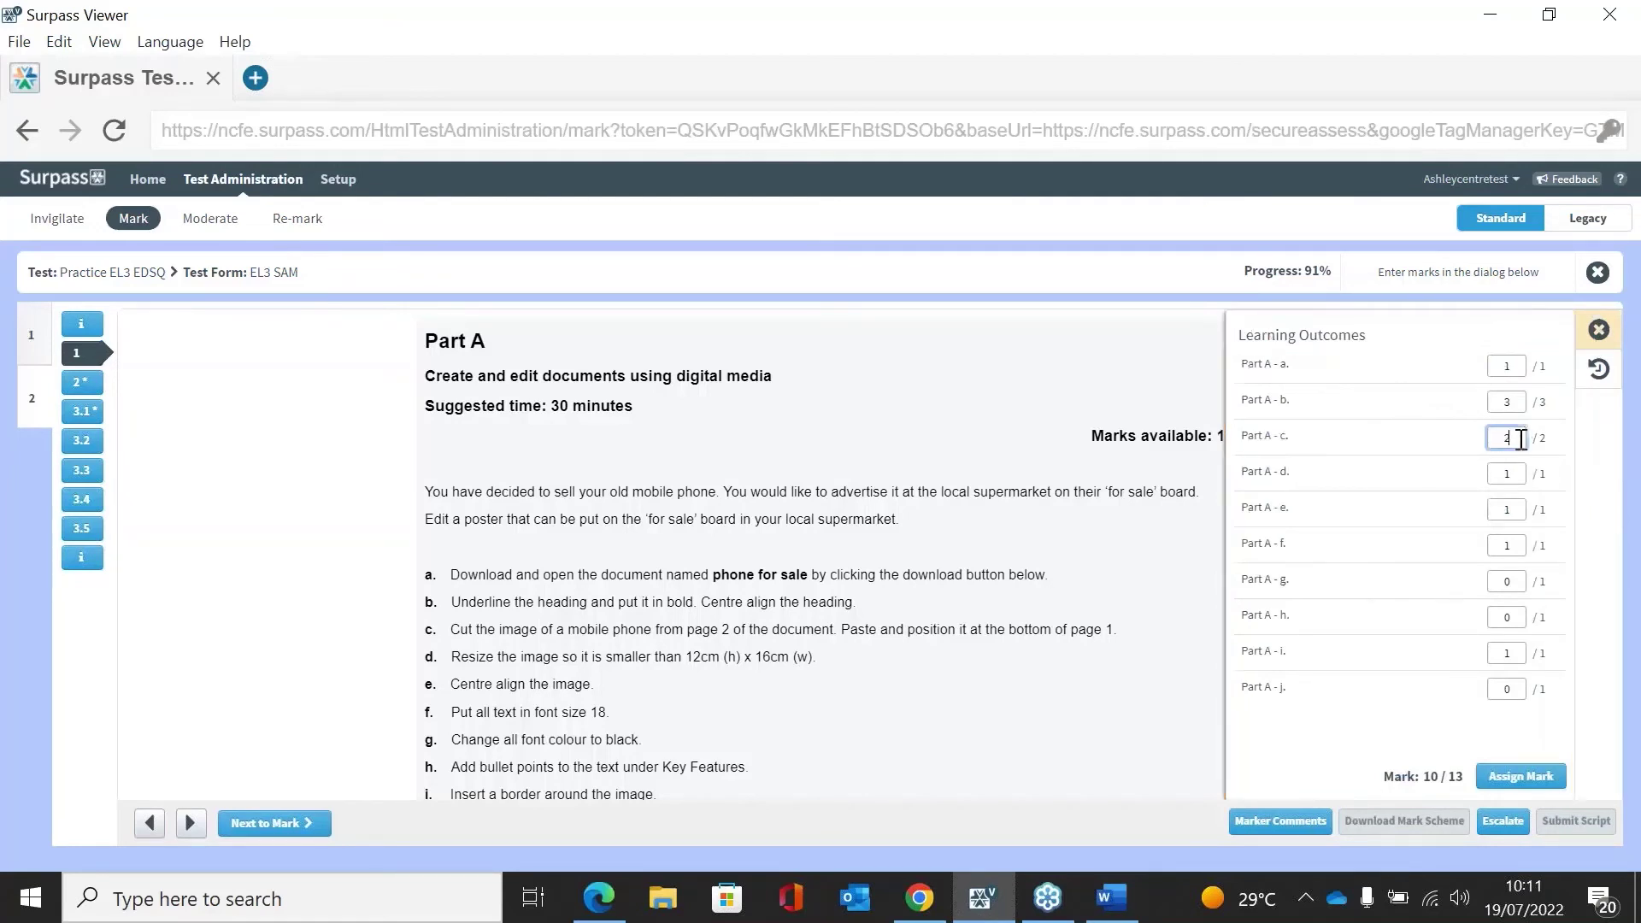
pyautogui.click(1515, 512)
pyautogui.press('BackSpace')
pyautogui.write('0')
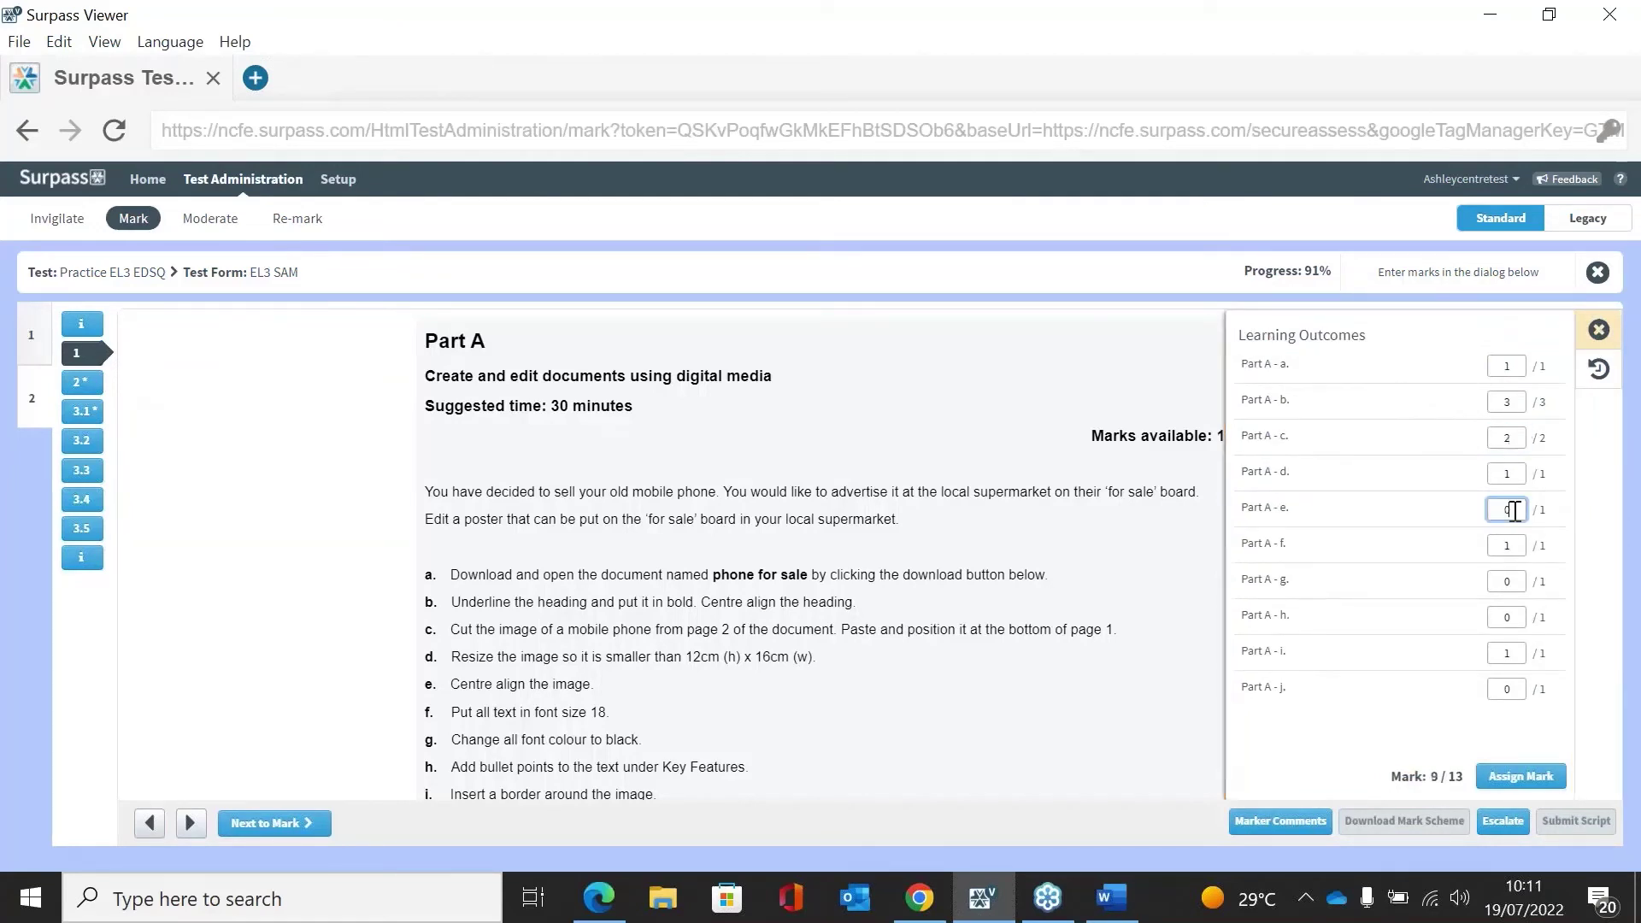
pyautogui.click(1522, 778)
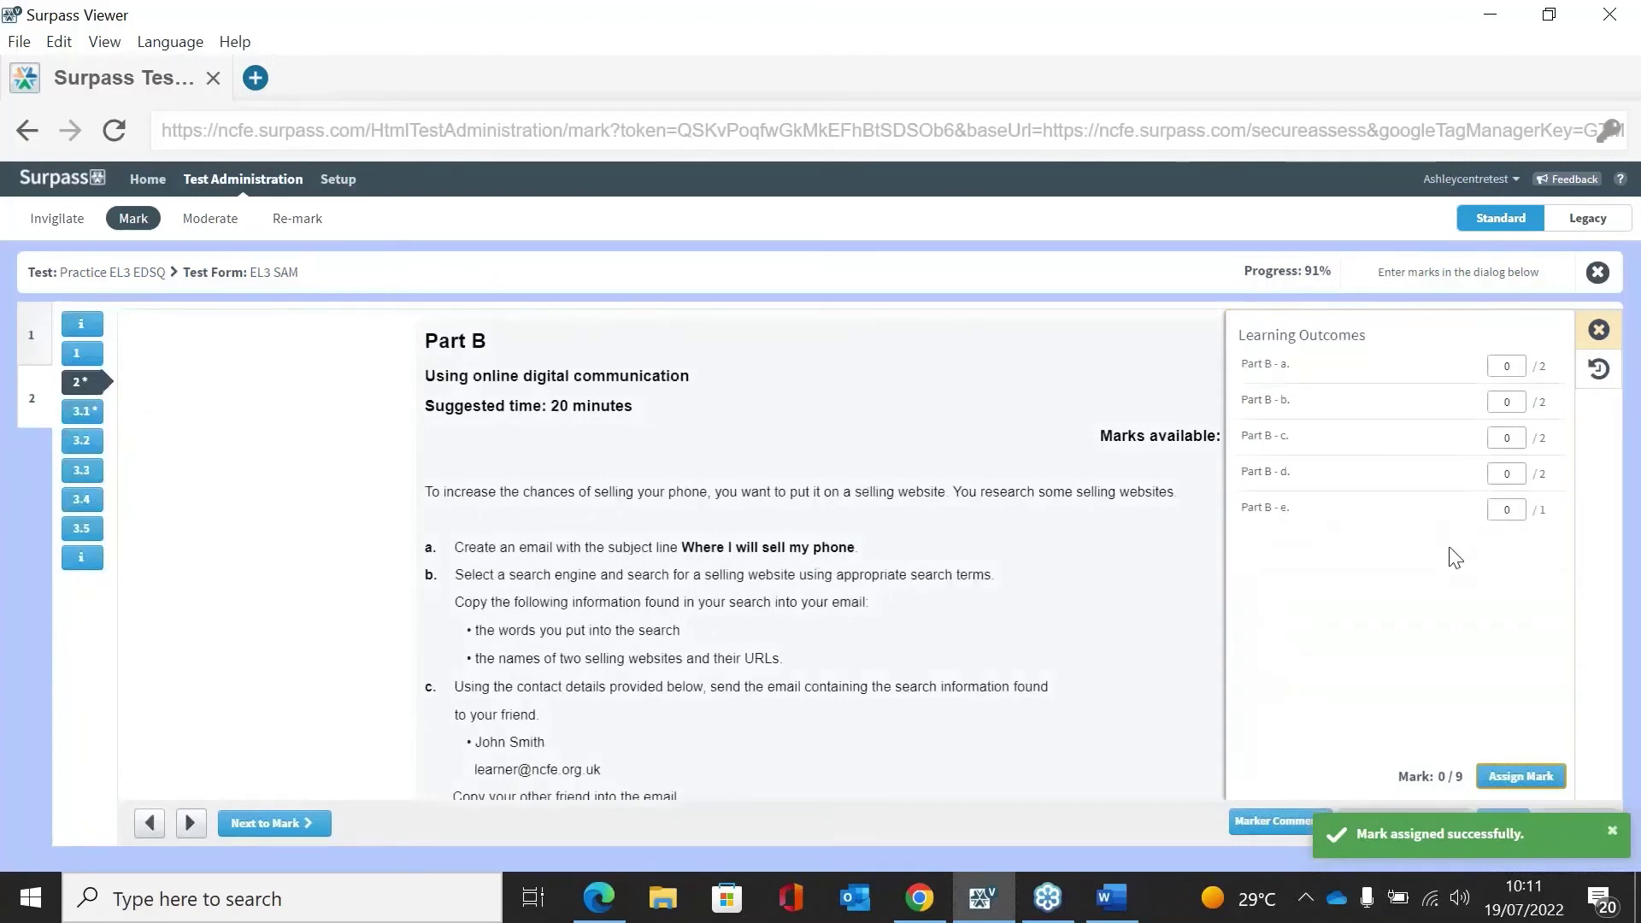
# - Award 2 marks each for Part B outcomes a, b and c, assign the mark and dismiss the notification
pyautogui.click(1513, 368)
pyautogui.write('2')
pyautogui.click(1513, 401)
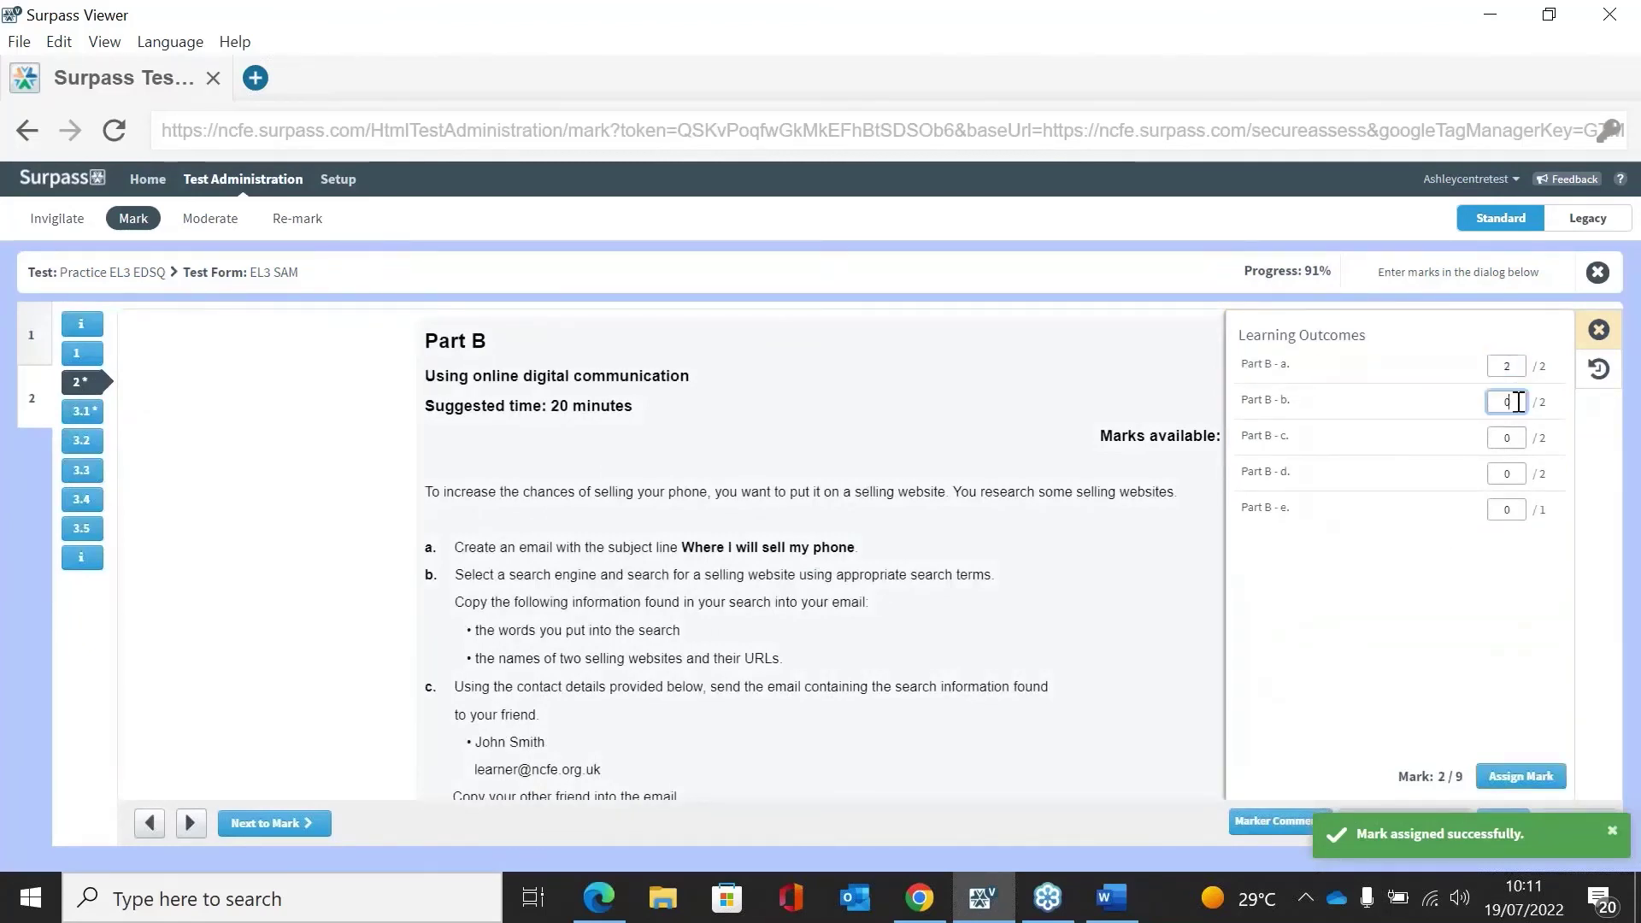
pyautogui.write('2')
pyautogui.click(1513, 437)
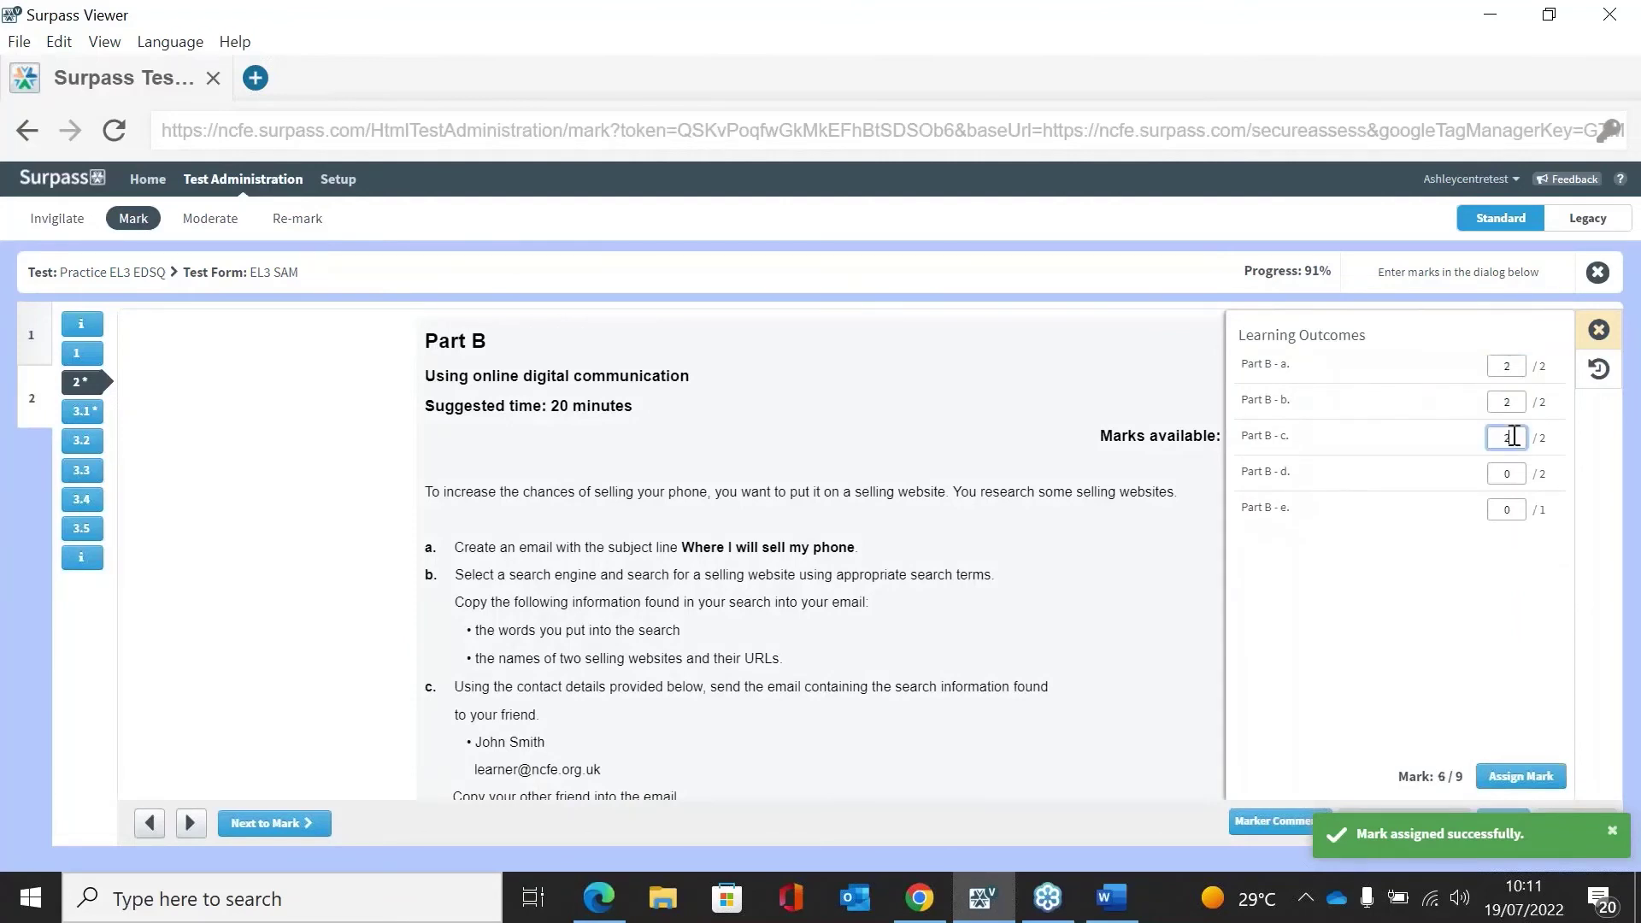
pyautogui.write('2')
pyautogui.click(1515, 773)
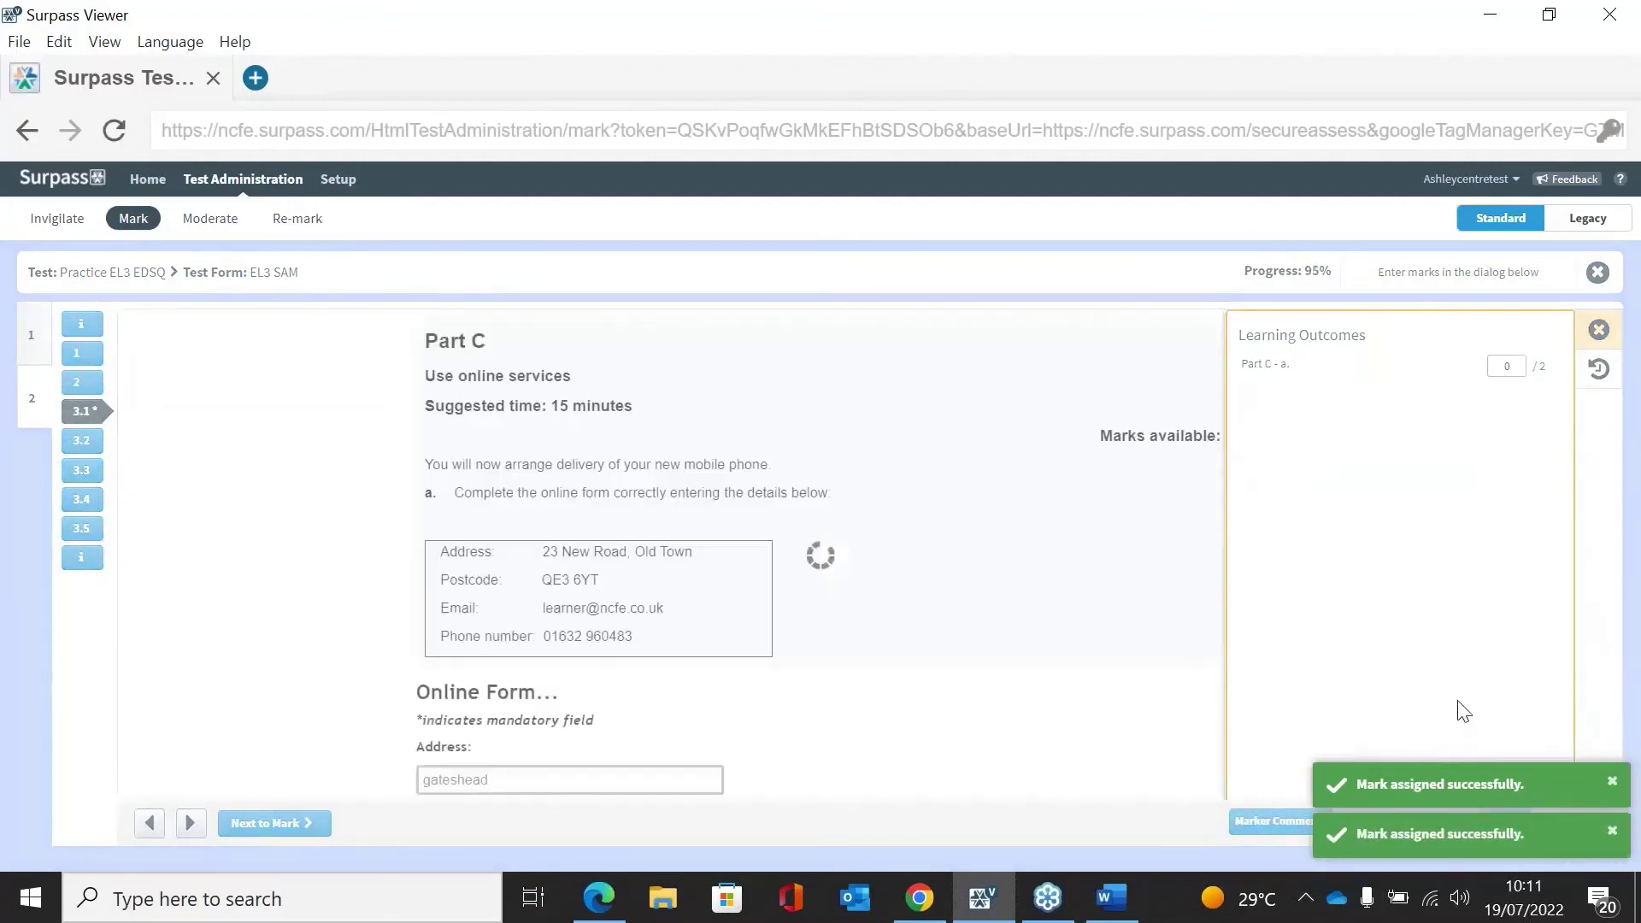
pyautogui.click(1614, 838)
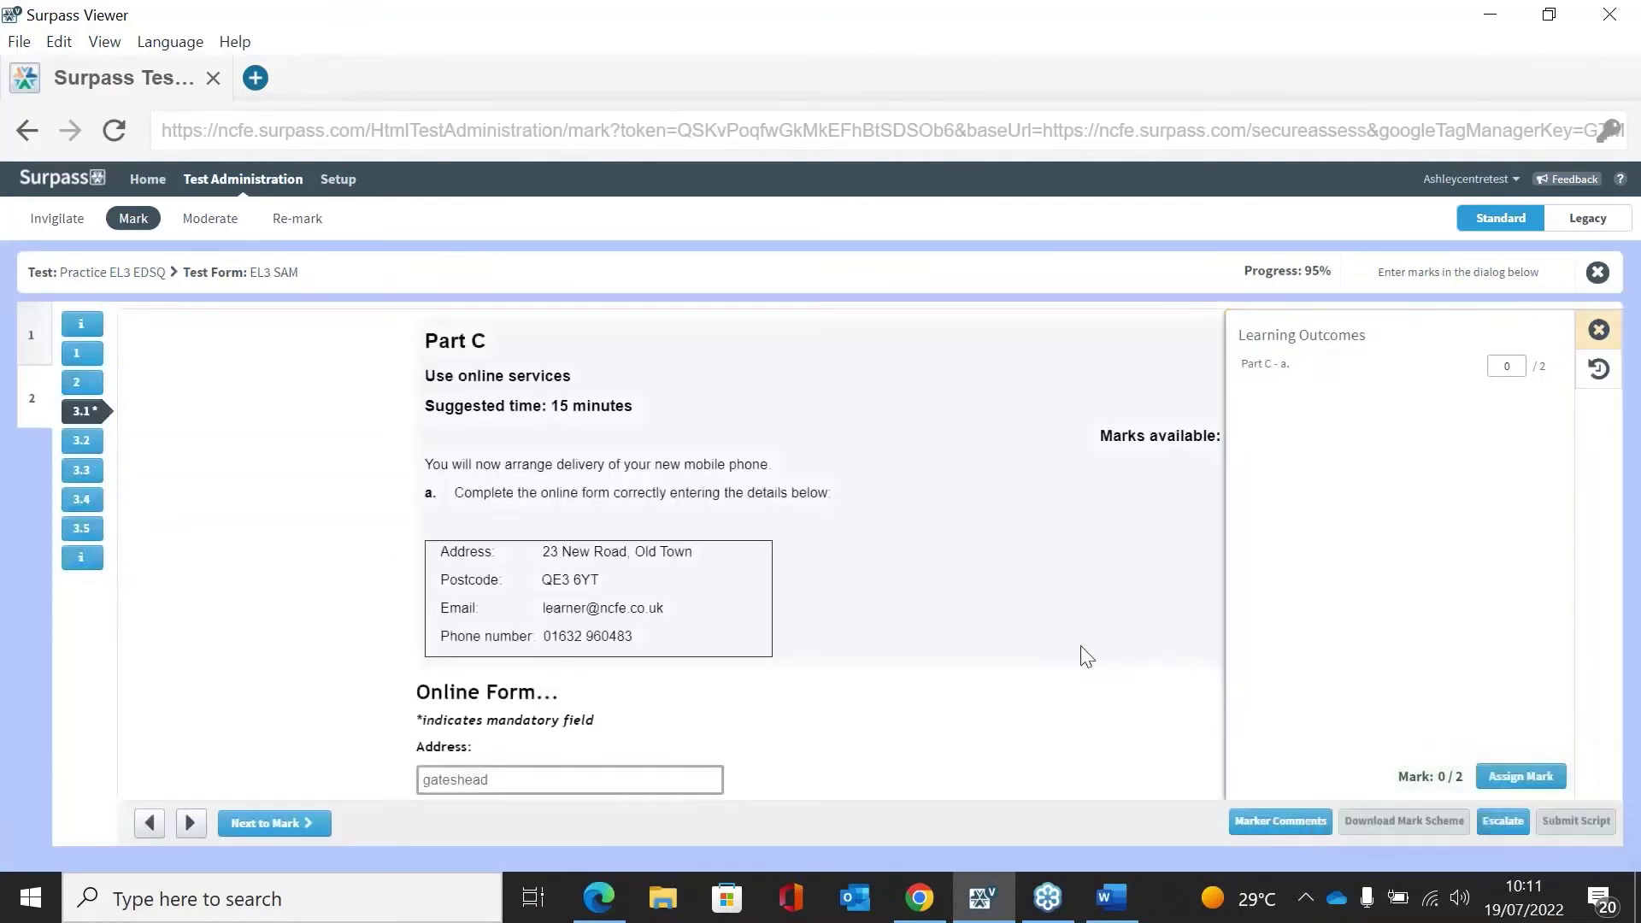
# - Return to Part B and download the candidate's uploaded Test.docx for review
pyautogui.scroll(-1, 1086, 657)
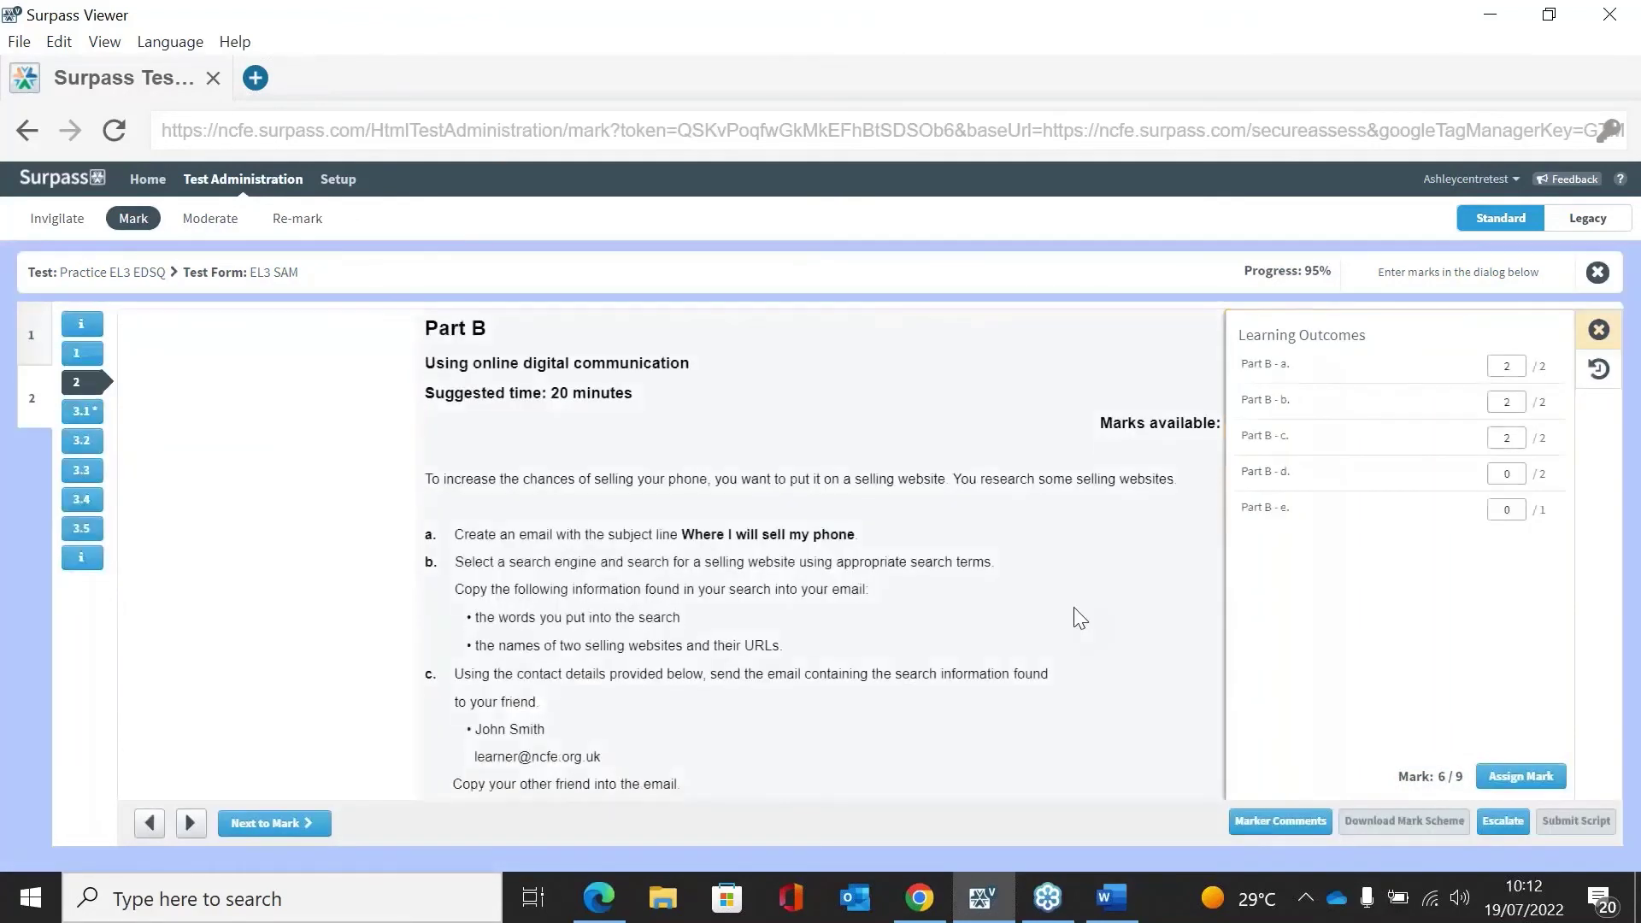
pyautogui.scroll(-2, 1075, 616)
pyautogui.scroll(-4, 1079, 617)
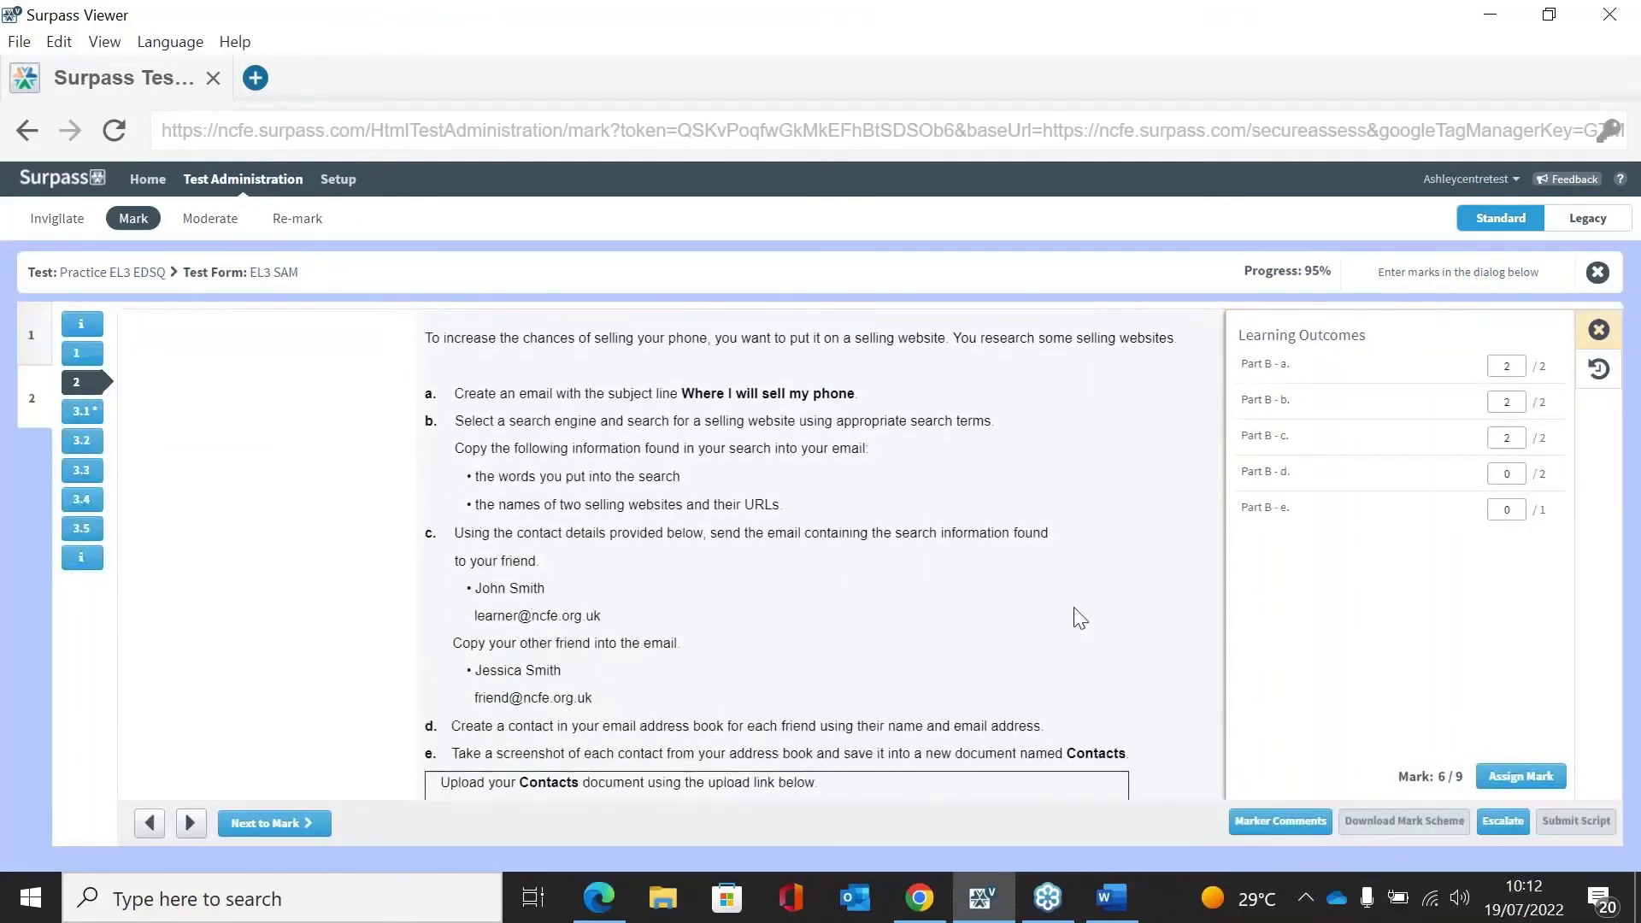
pyautogui.scroll(-3, 1075, 617)
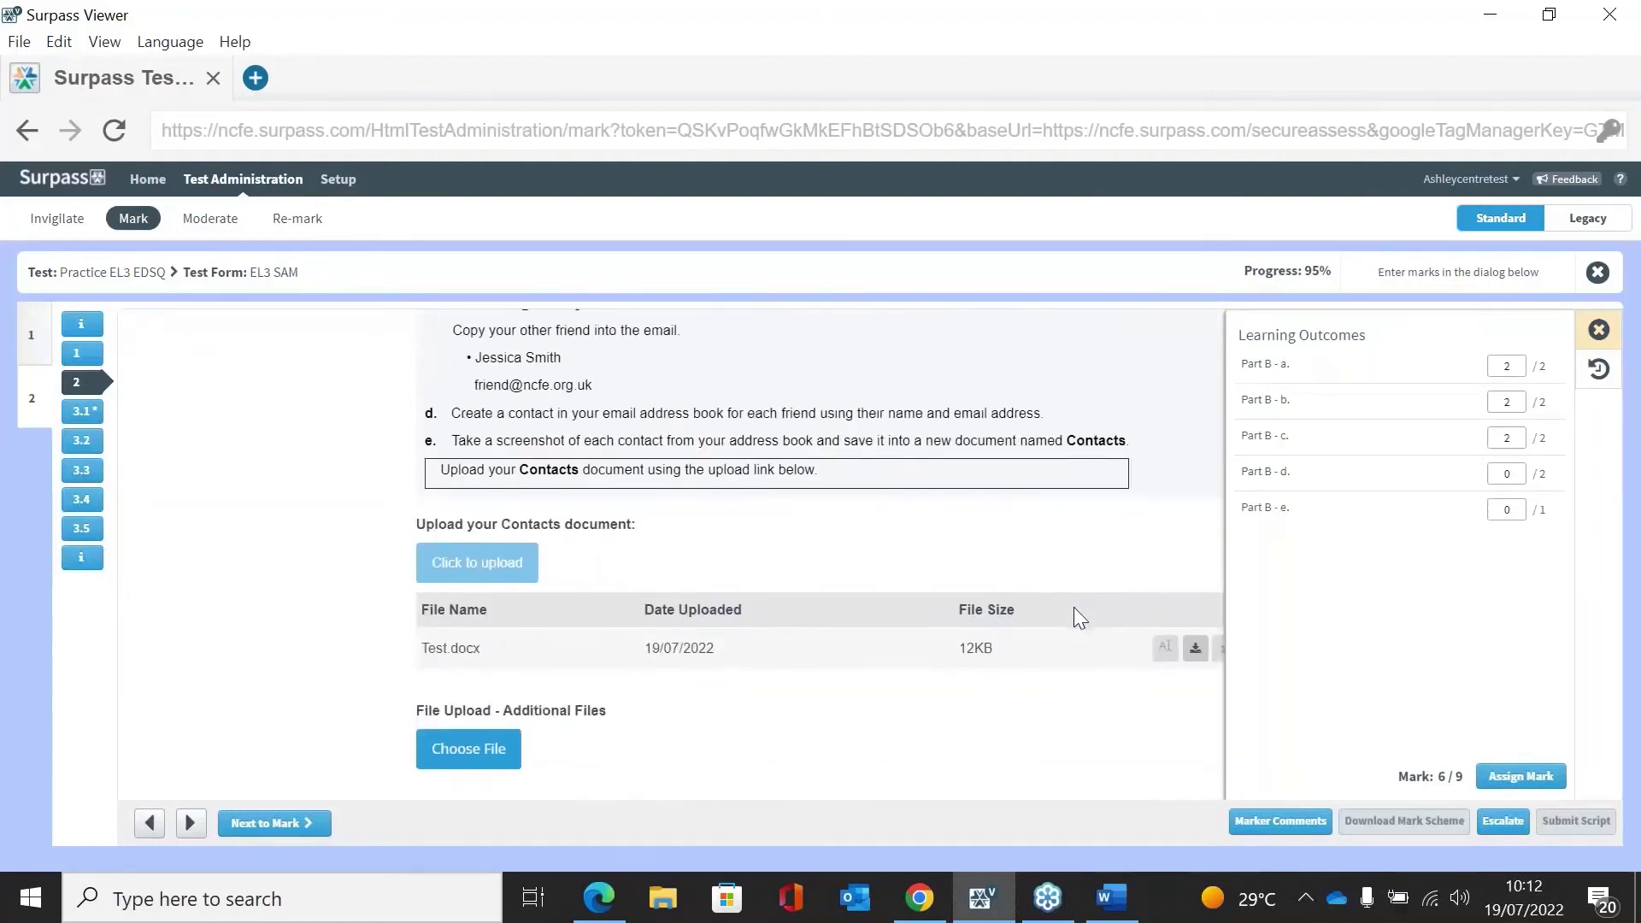
pyautogui.click(1194, 648)
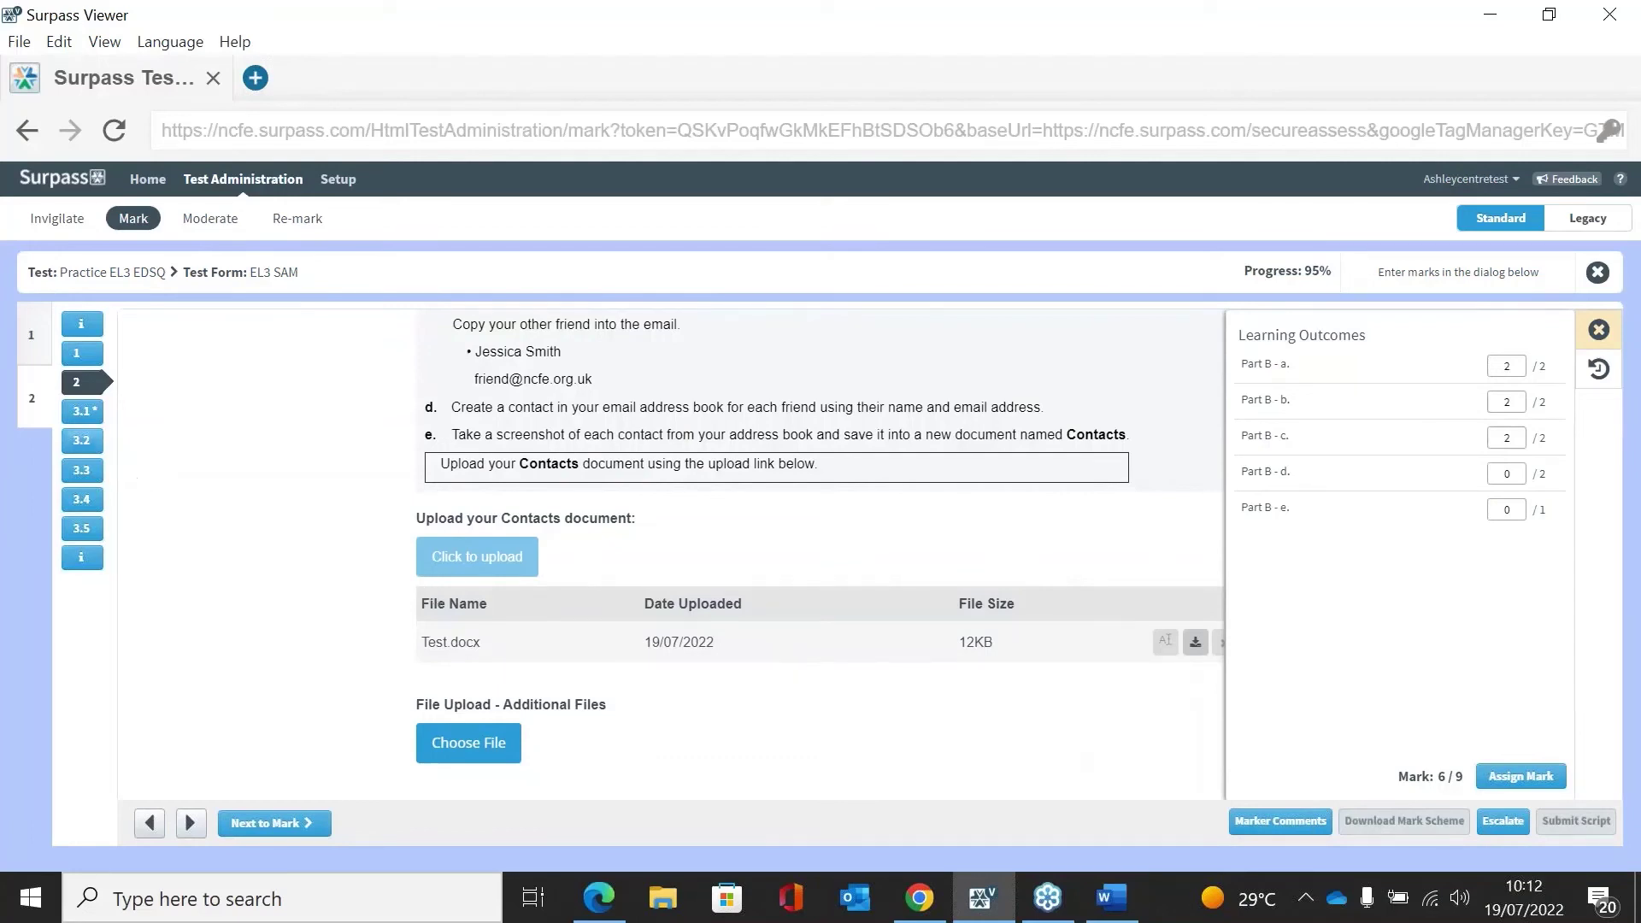
# - Open question 3.1, assign 0 marks for Part C outcome a and dismiss the notification
pyautogui.click(81, 411)
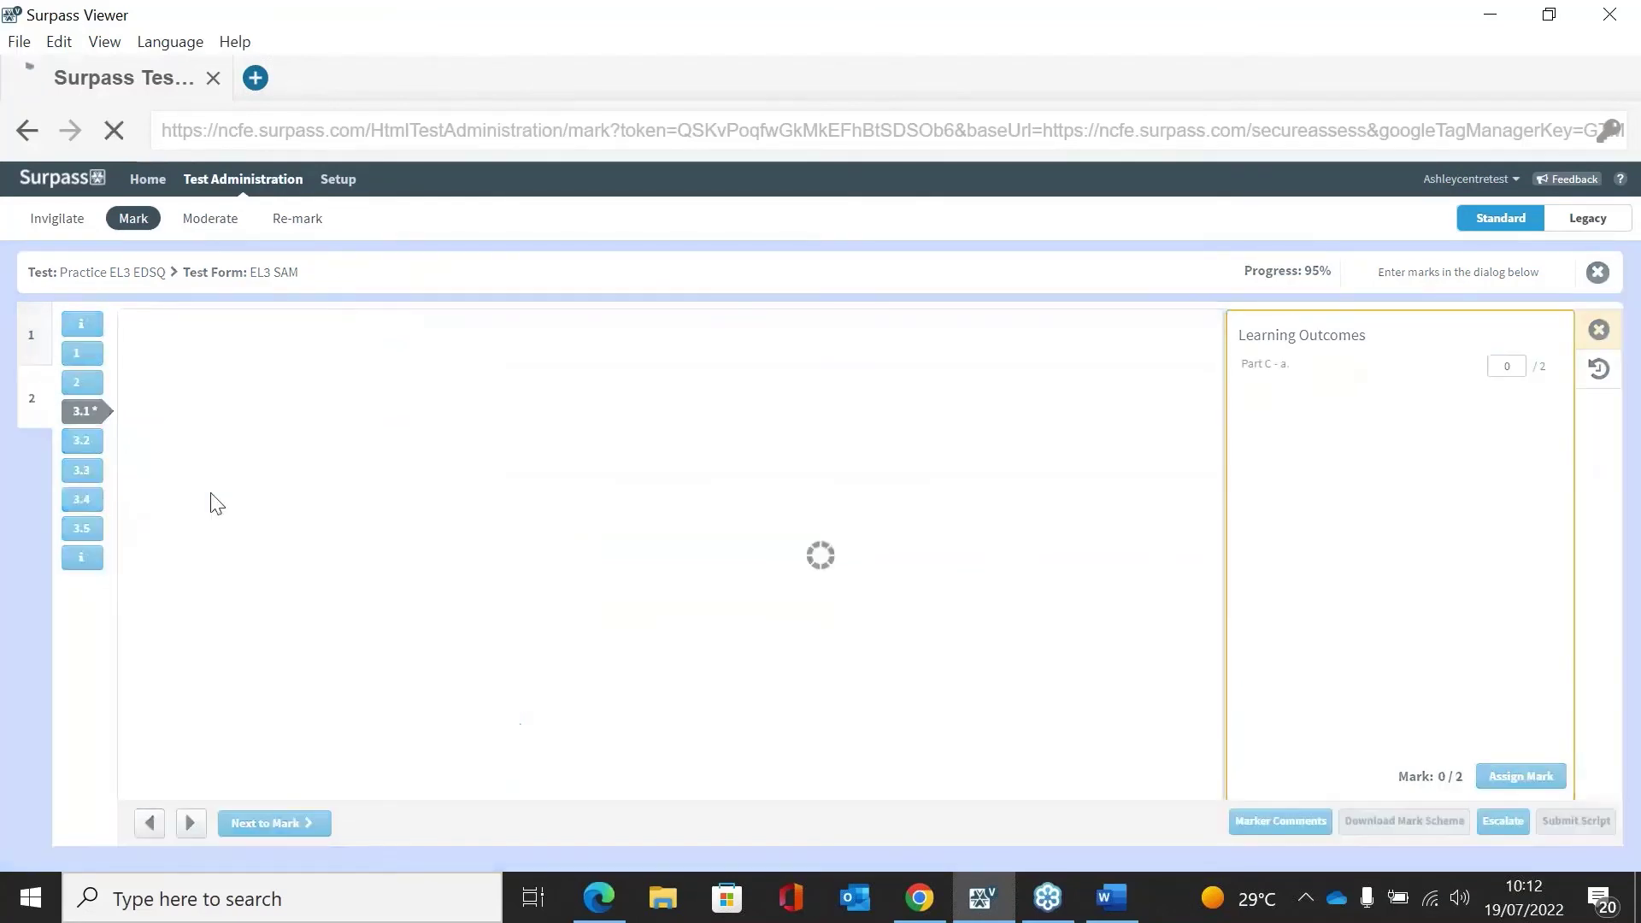
pyautogui.click(1520, 777)
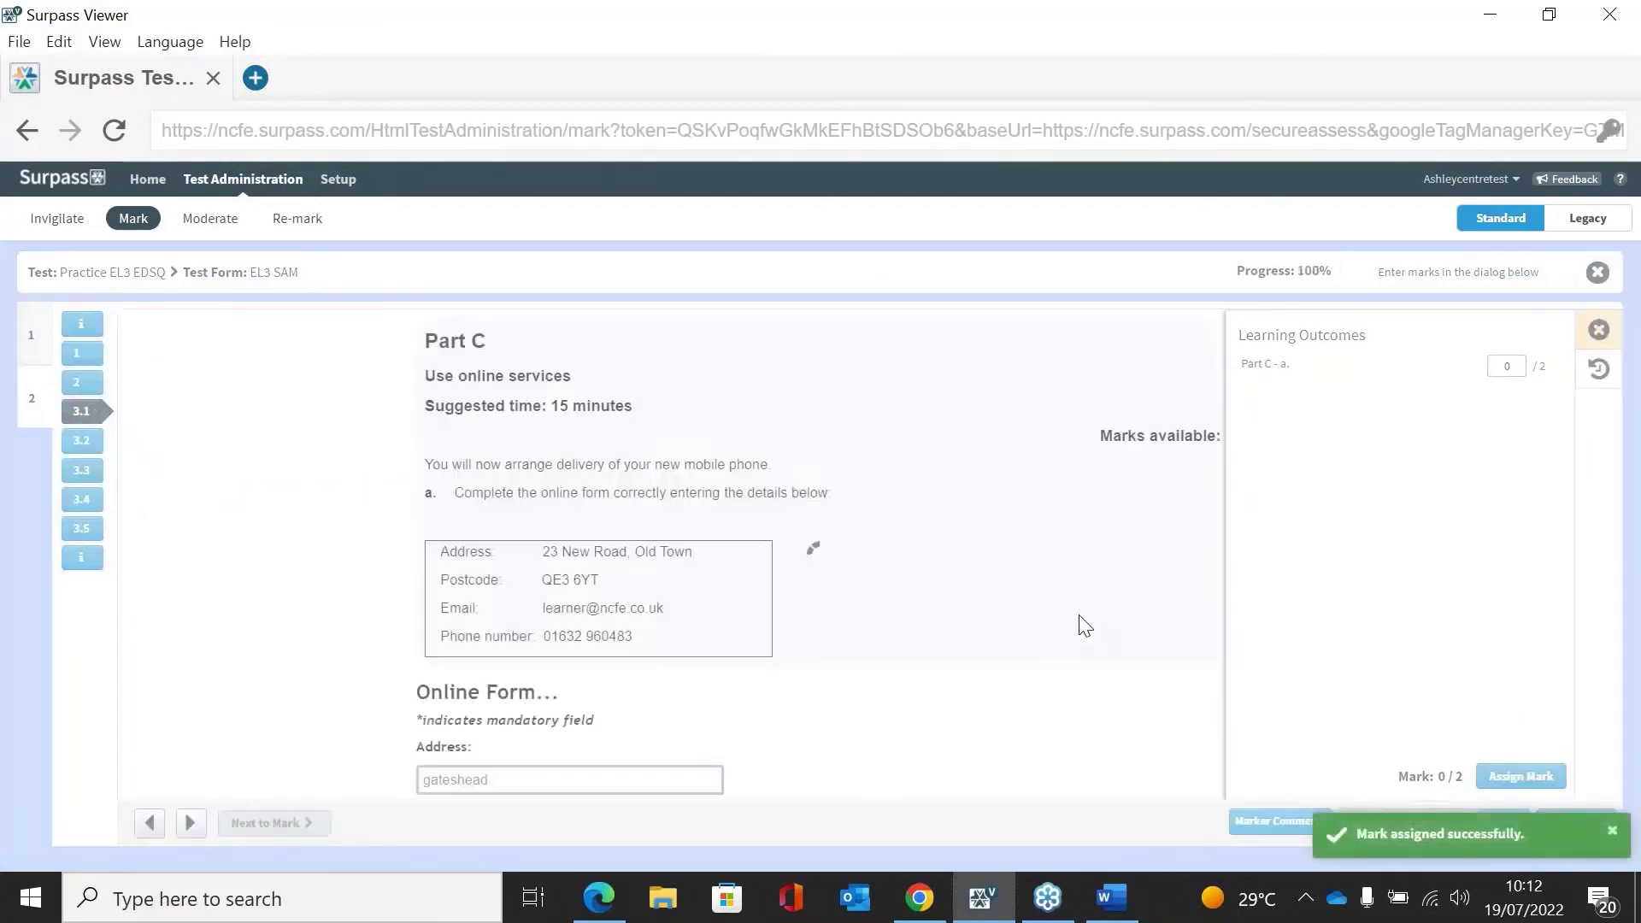
pyautogui.click(1613, 831)
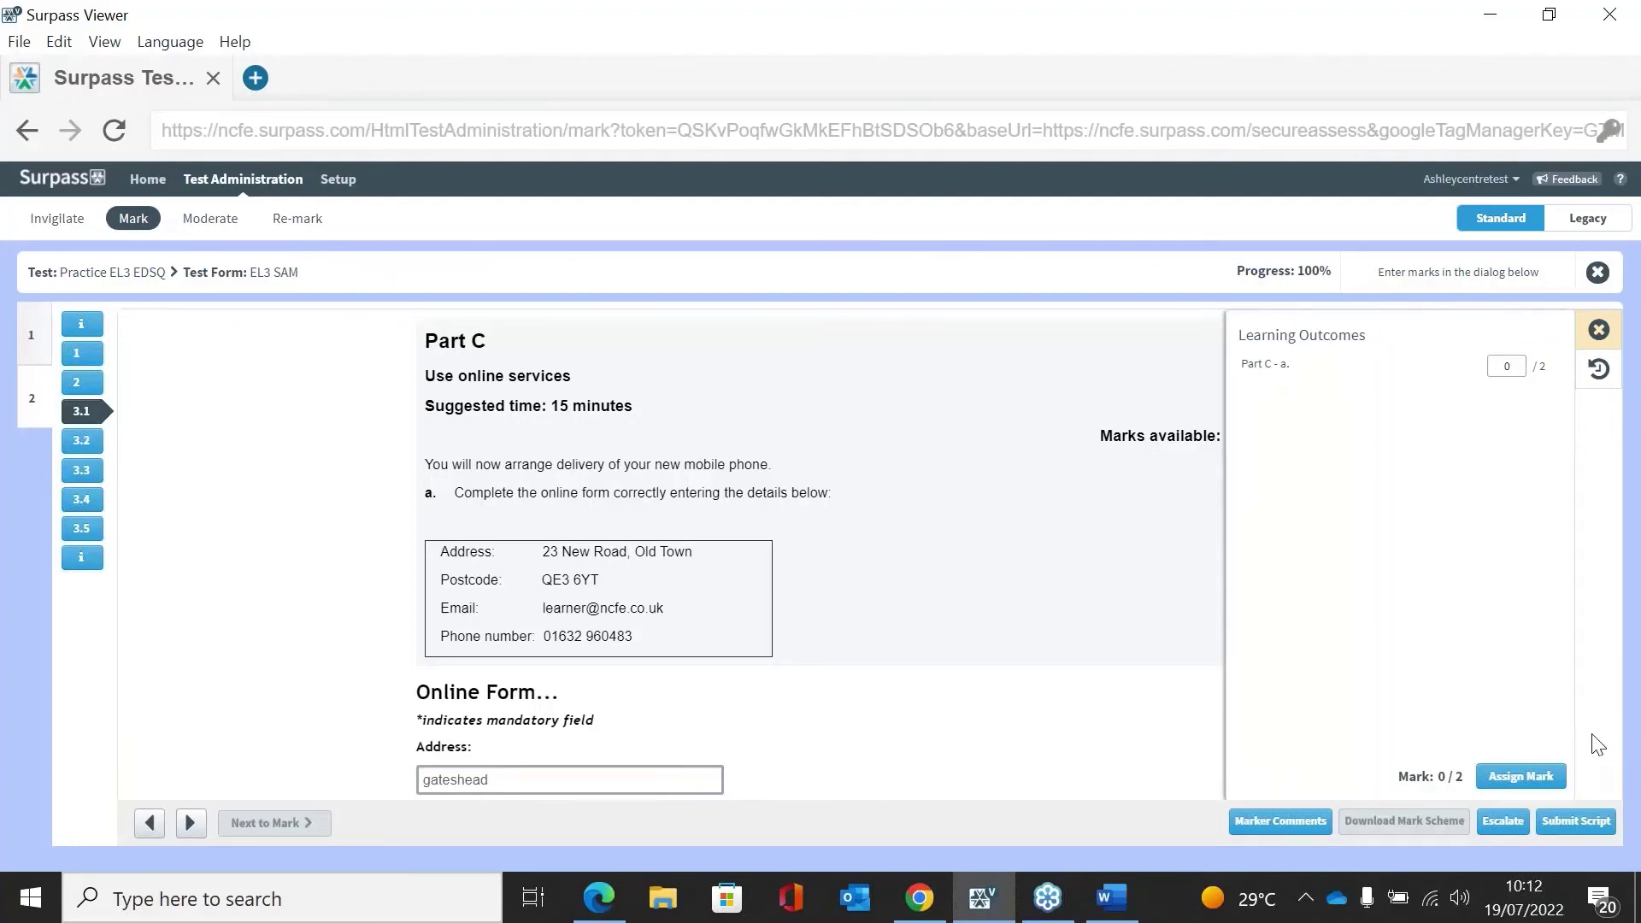
# - Submit the fully marked Practice EL3 EDSQ script and confirm the submission
pyautogui.click(1572, 827)
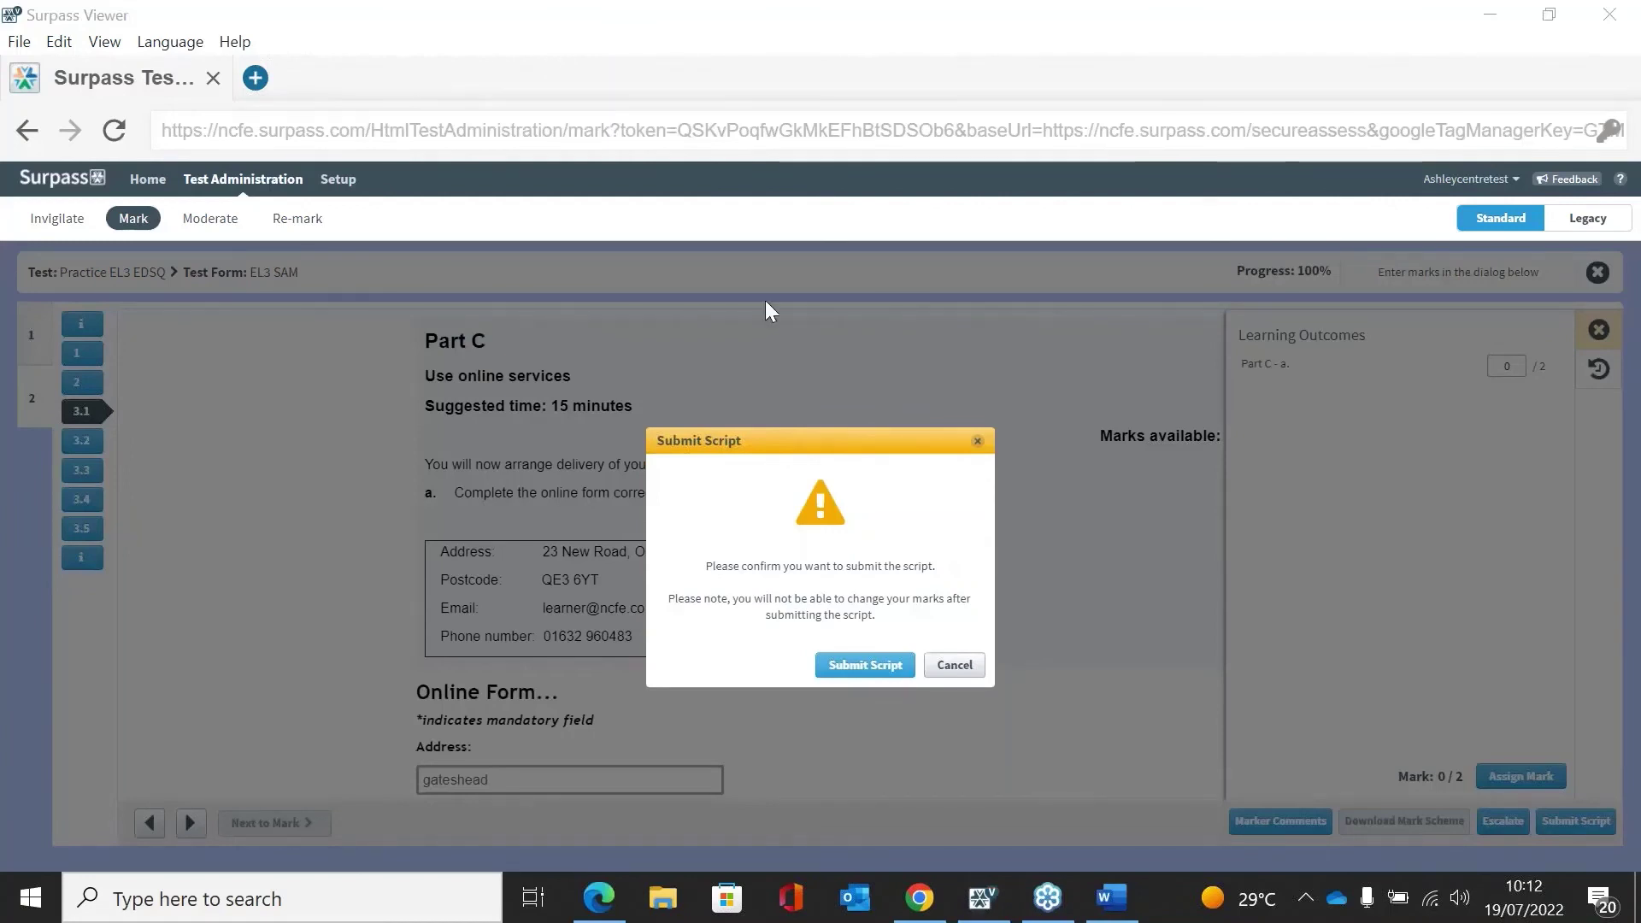
pyautogui.click(915, 457)
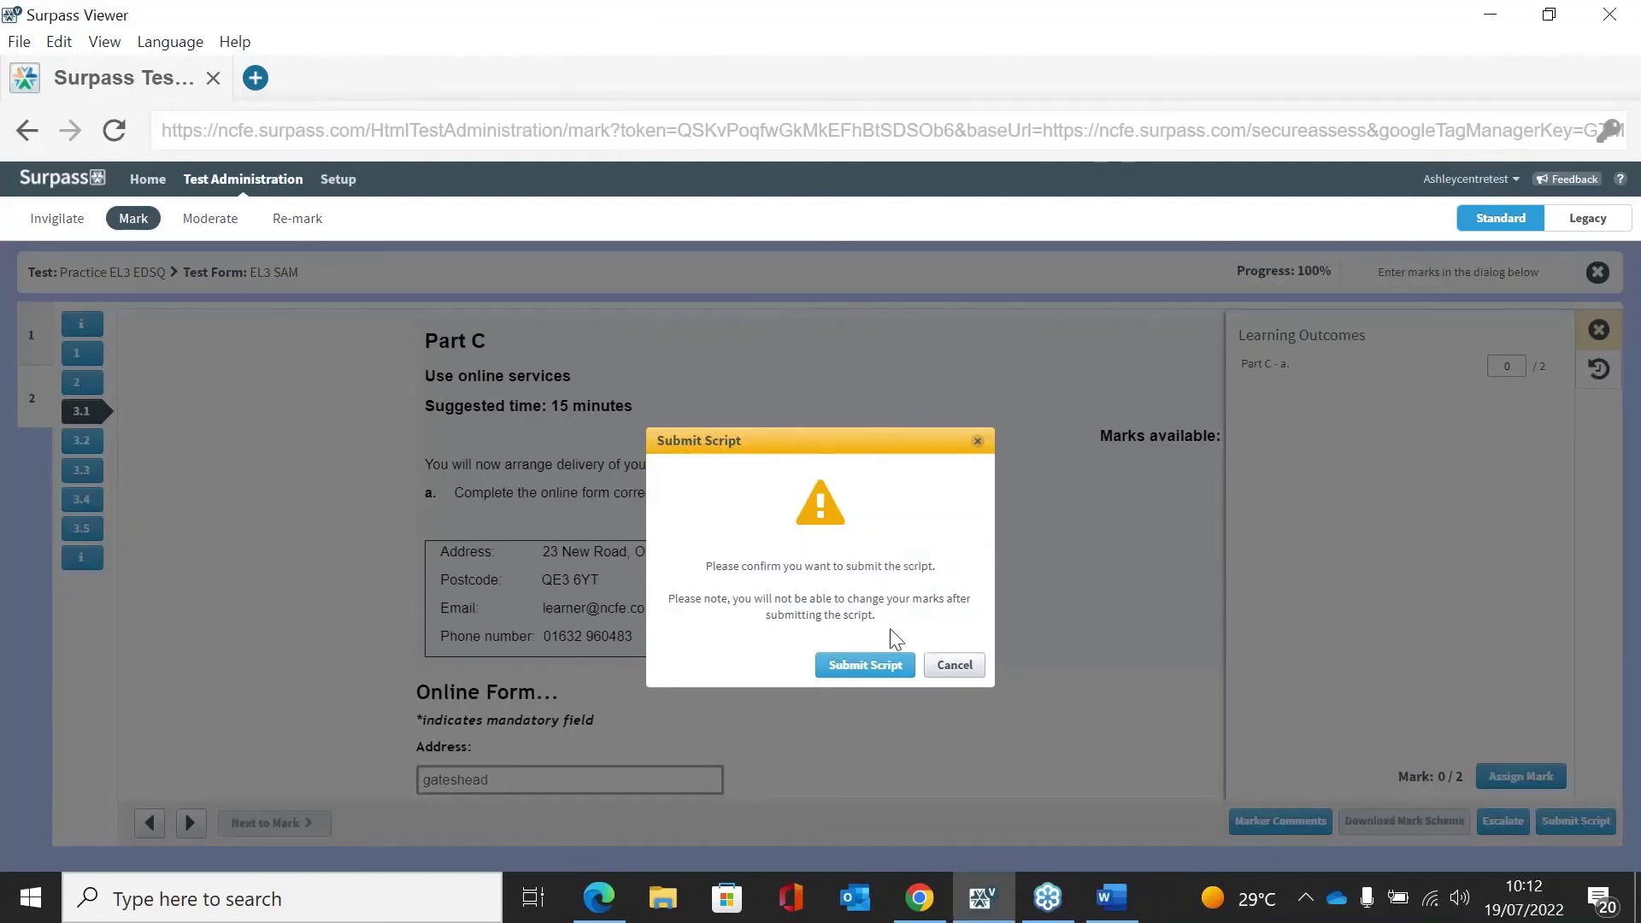
pyautogui.click(865, 667)
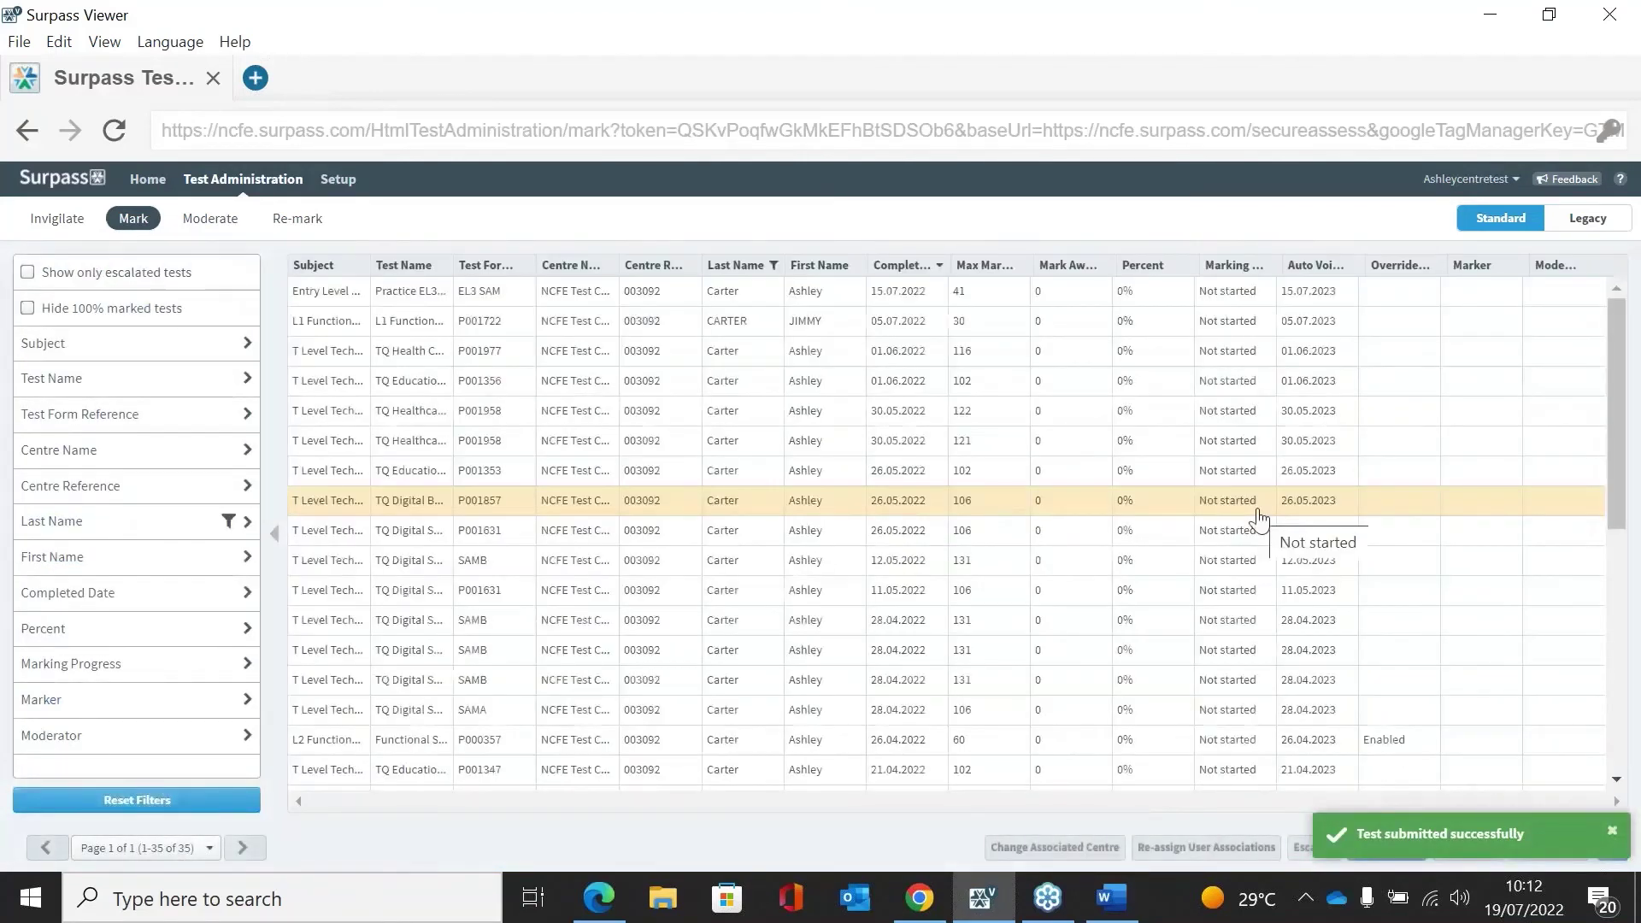
# - Open the moderation list and select the candidate's Practice EL3 EDSQ test completed on 19/07/2022
pyautogui.click(211, 218)
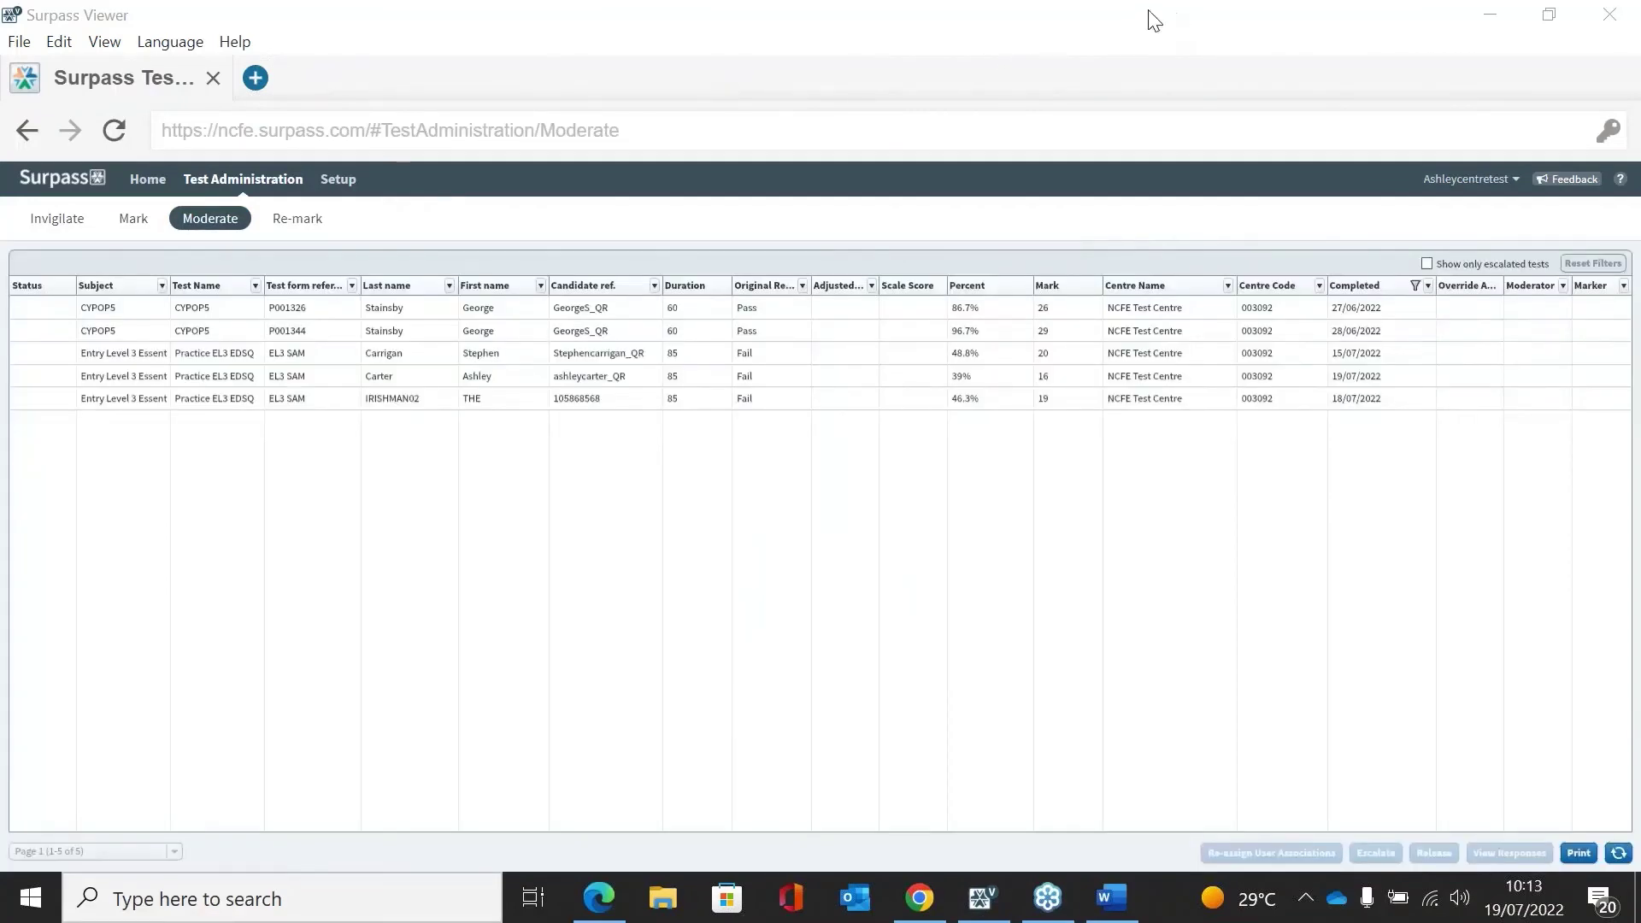
pyautogui.click(590, 312)
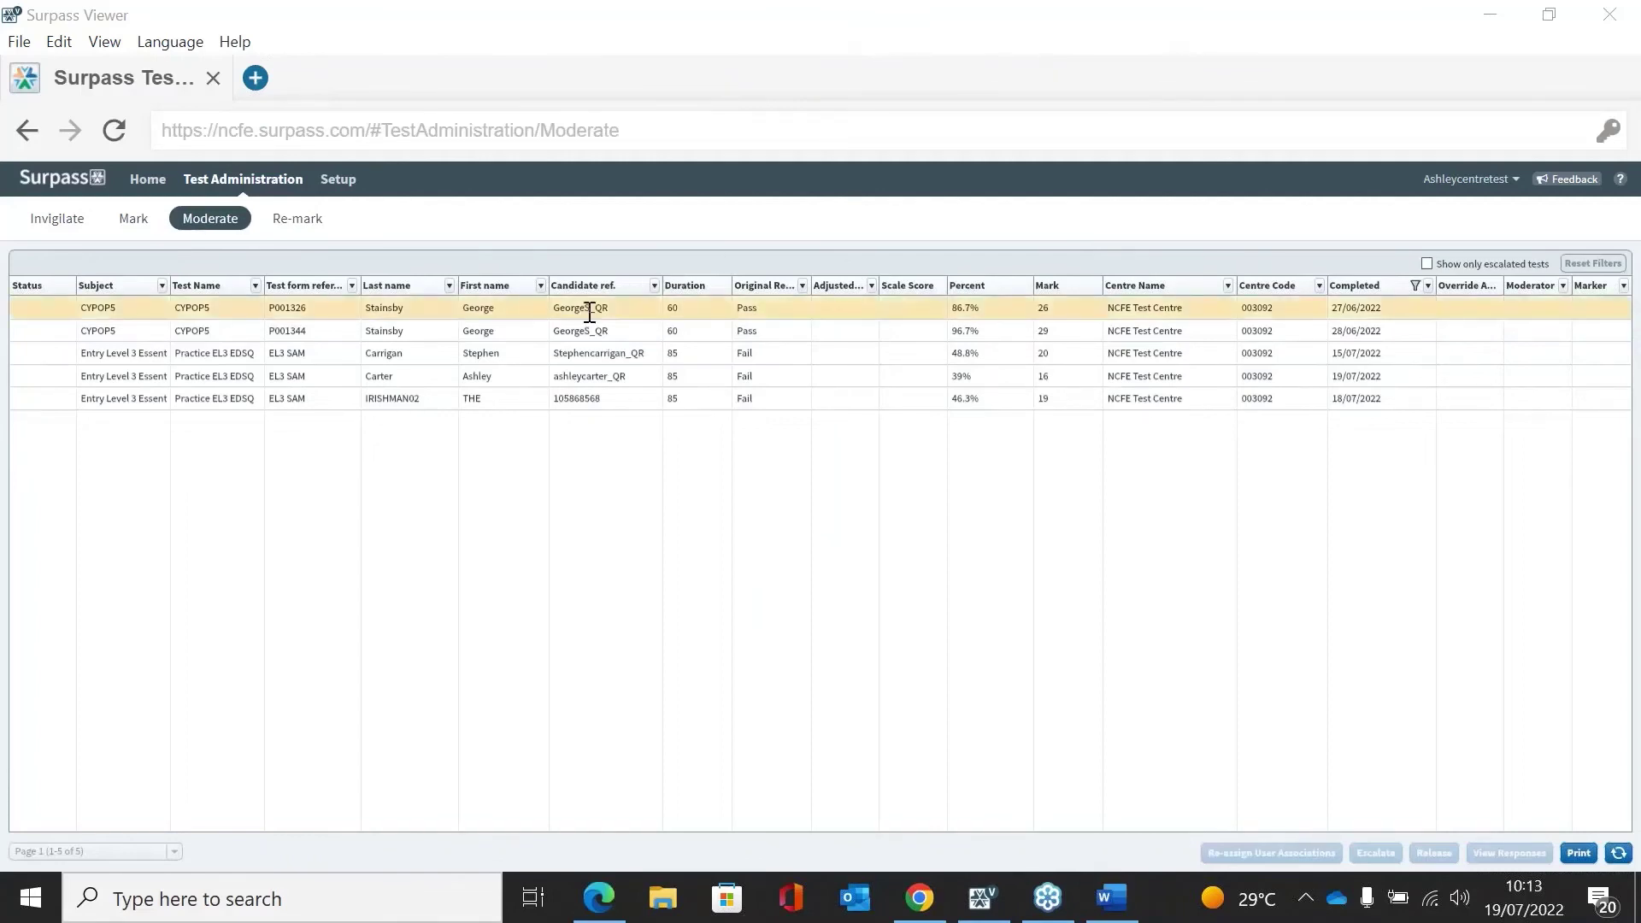
pyautogui.click(613, 376)
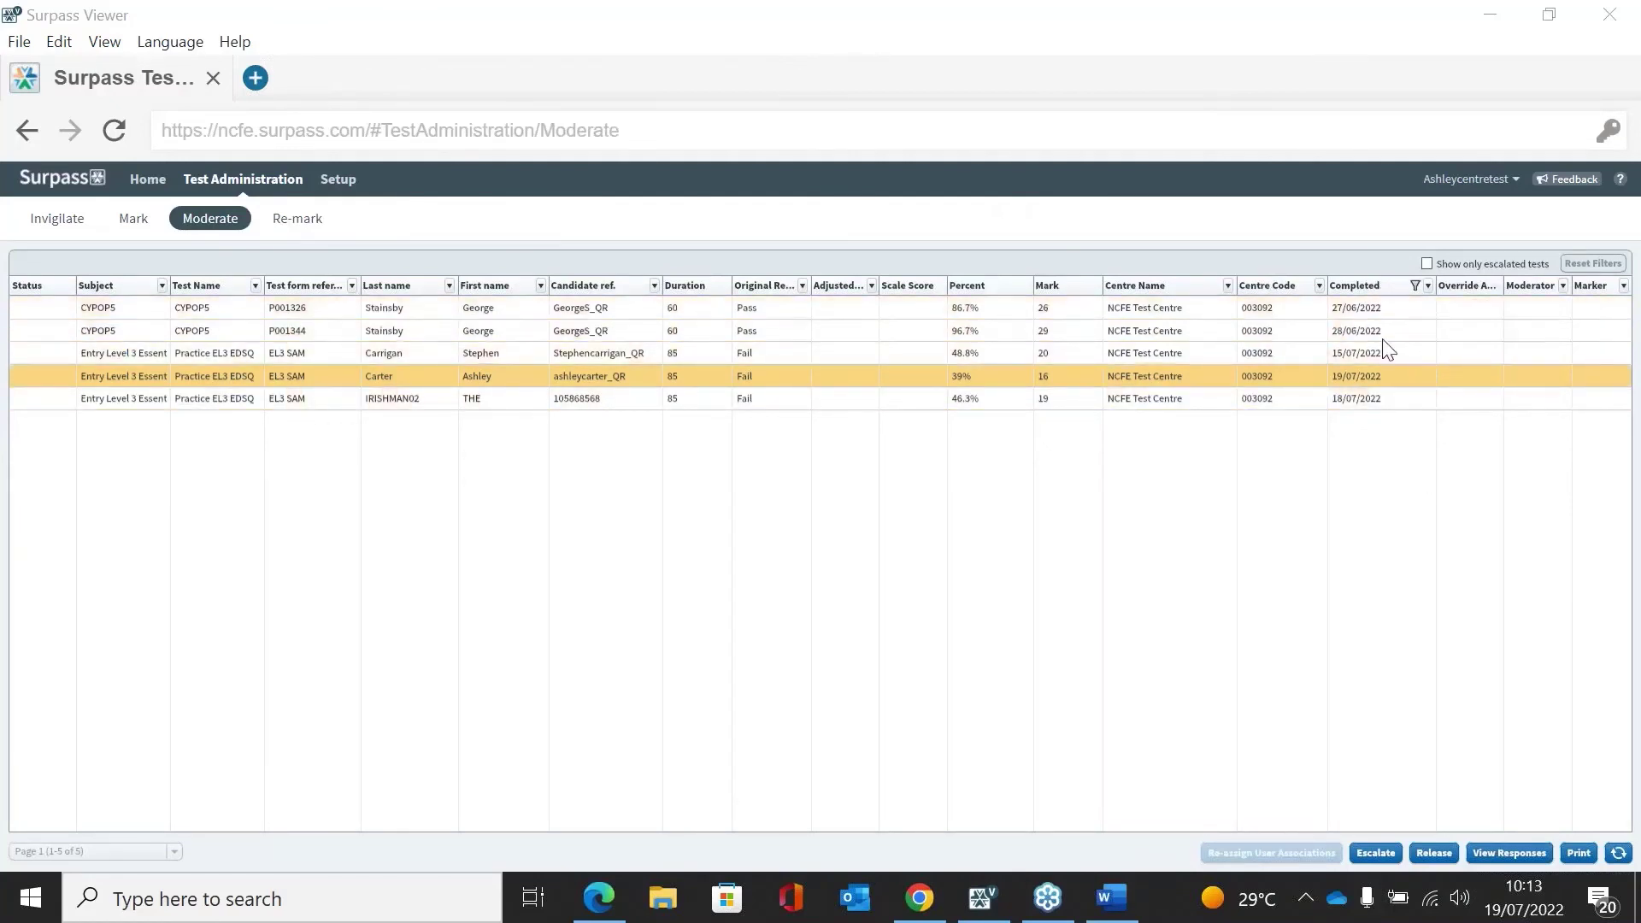
# - Filter the moderation list to tests completed from 19/07/2022 until 19/07/2022
pyautogui.click(1429, 287)
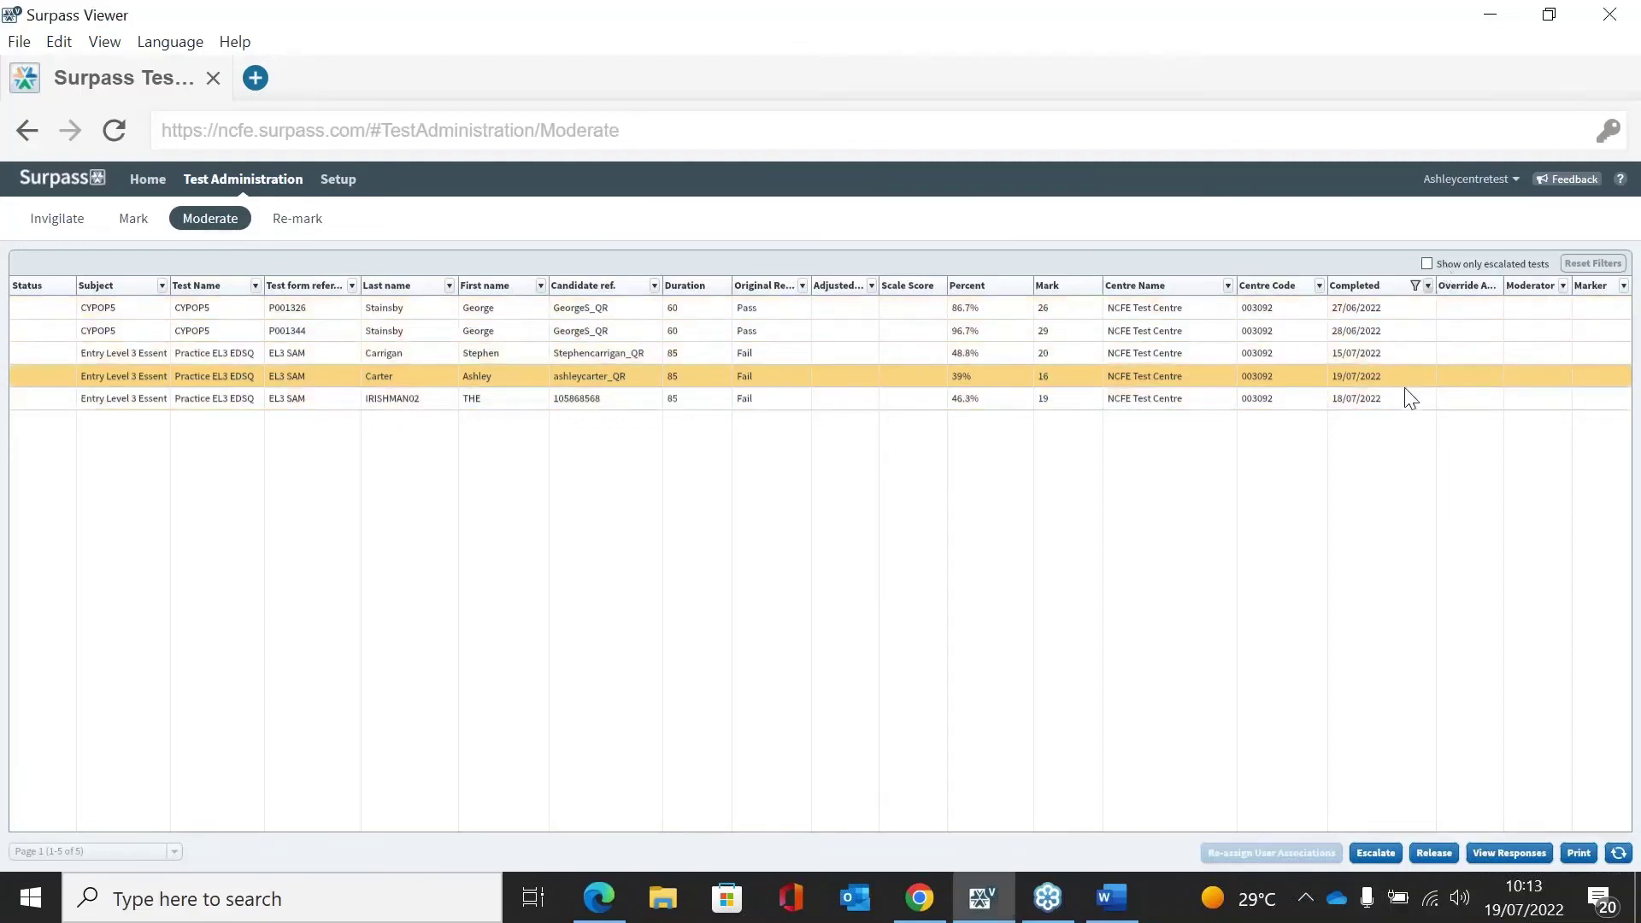
pyautogui.click(1408, 464)
pyautogui.click(1428, 287)
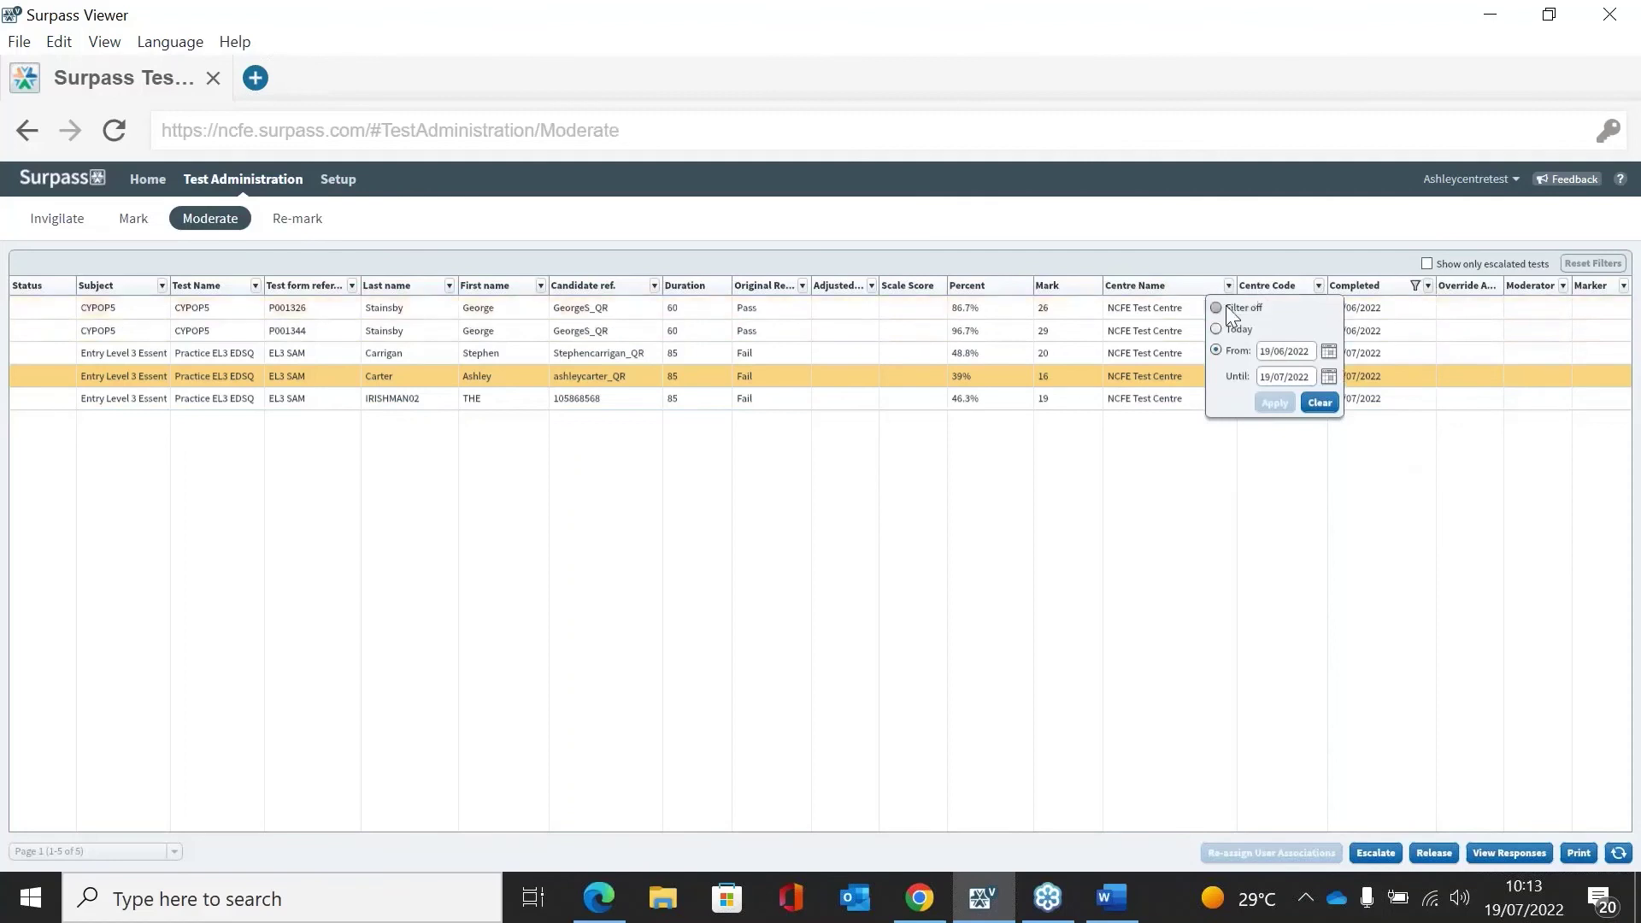
pyautogui.click(1330, 356)
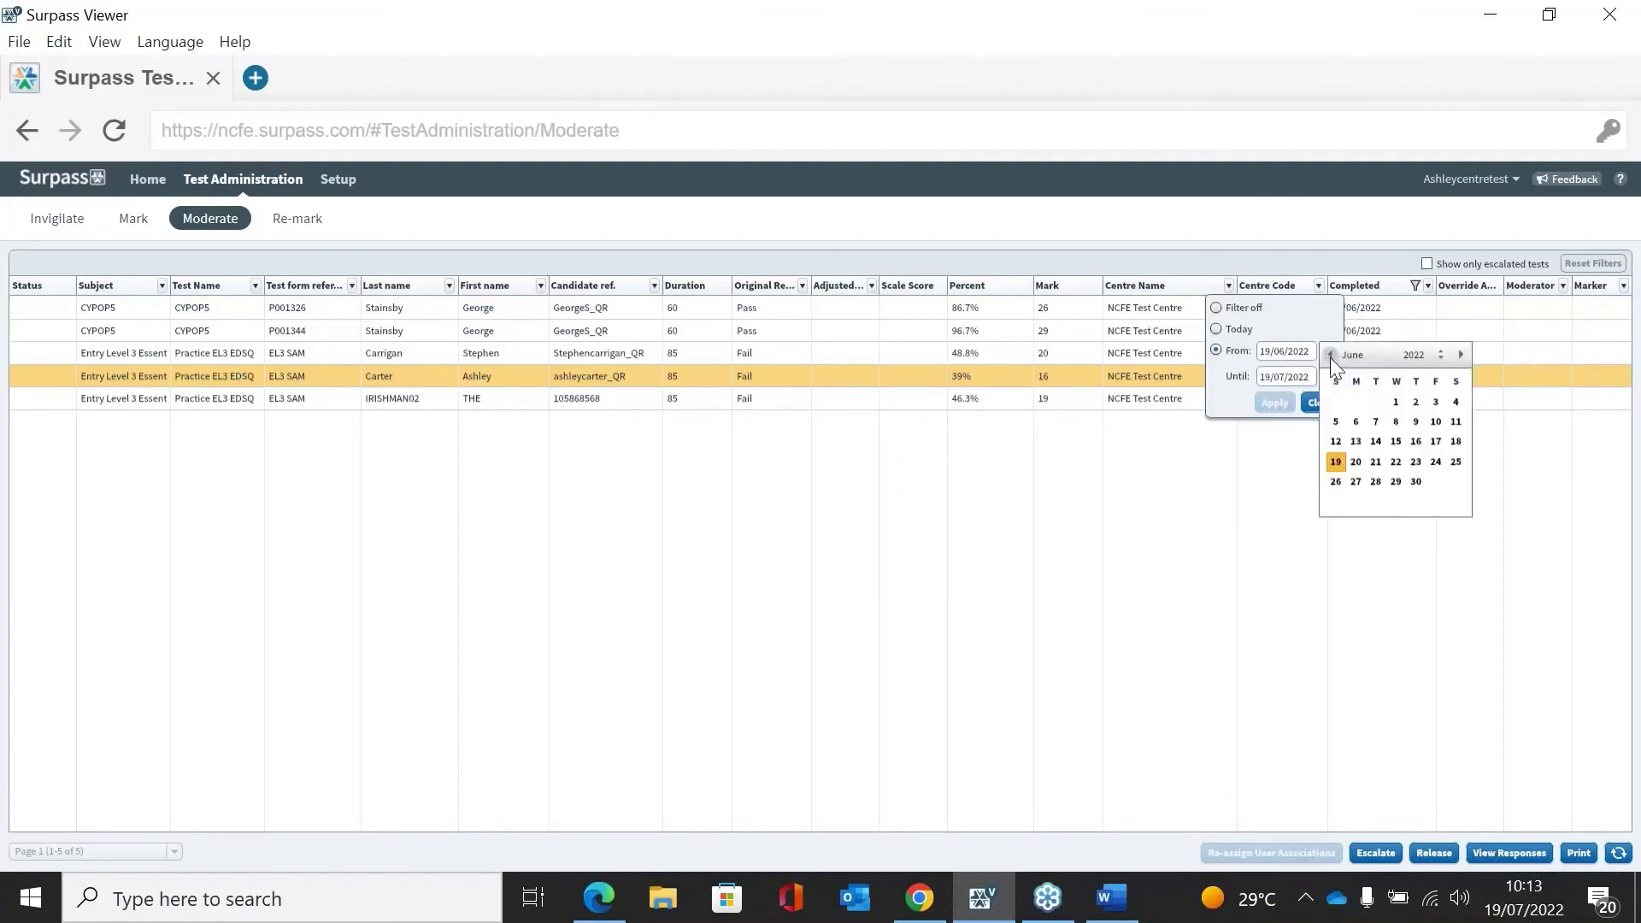
pyautogui.click(1460, 356)
pyautogui.click(1375, 462)
pyautogui.click(1274, 402)
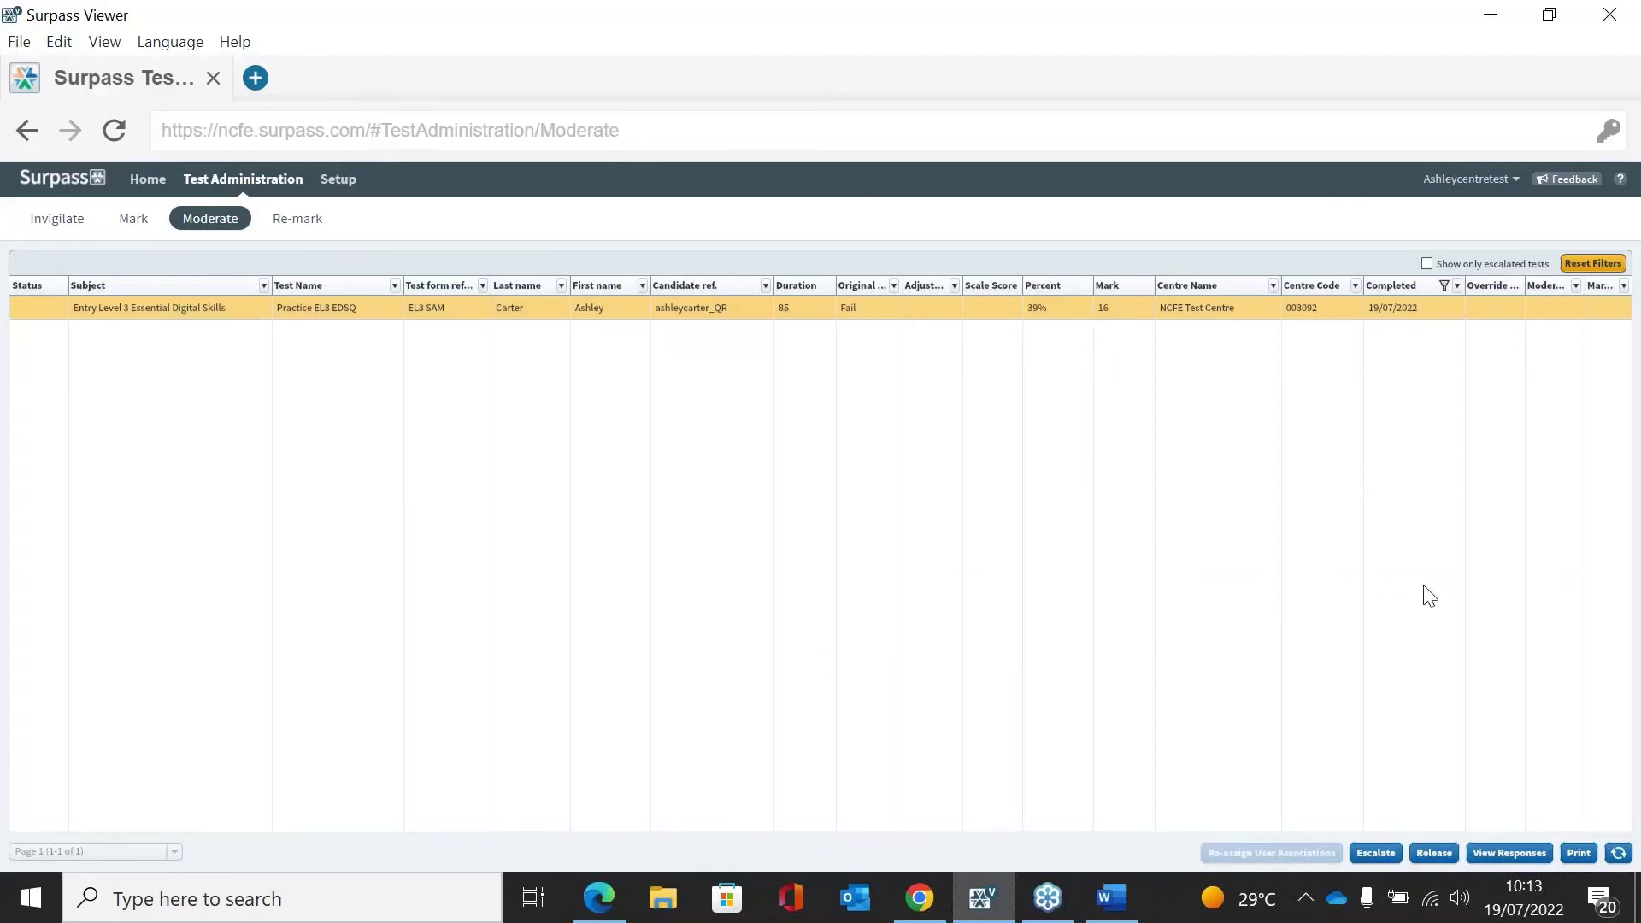
# - View the responses of the selected Practice EL3 EDSQ test and check the marking history of question 1 in Section A
pyautogui.click(1513, 854)
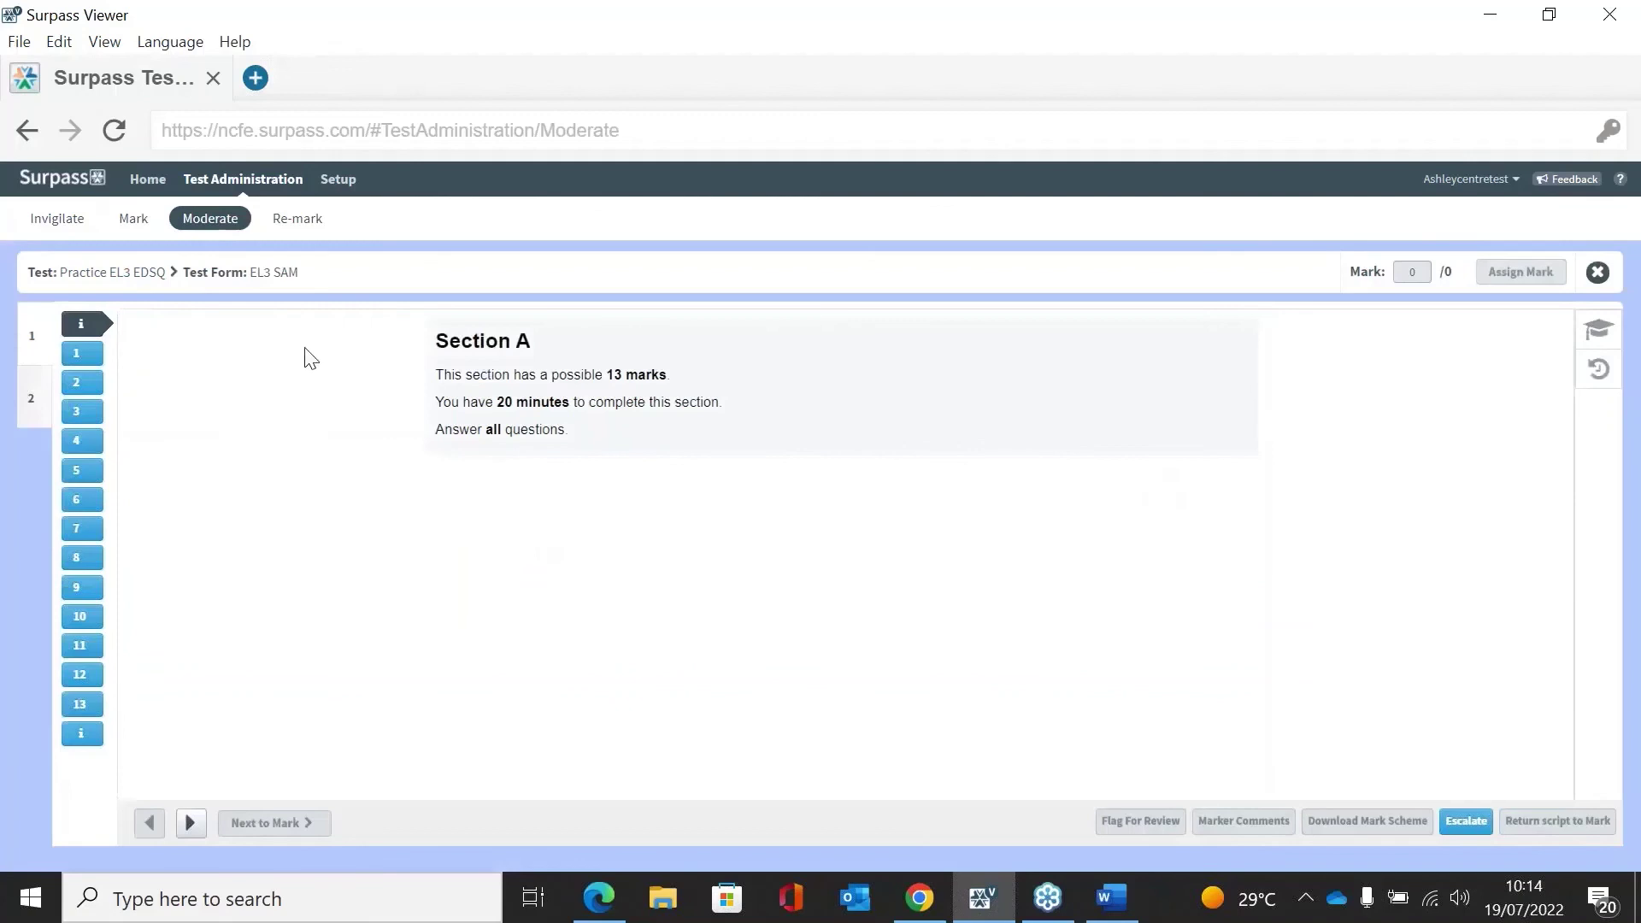
pyautogui.click(79, 353)
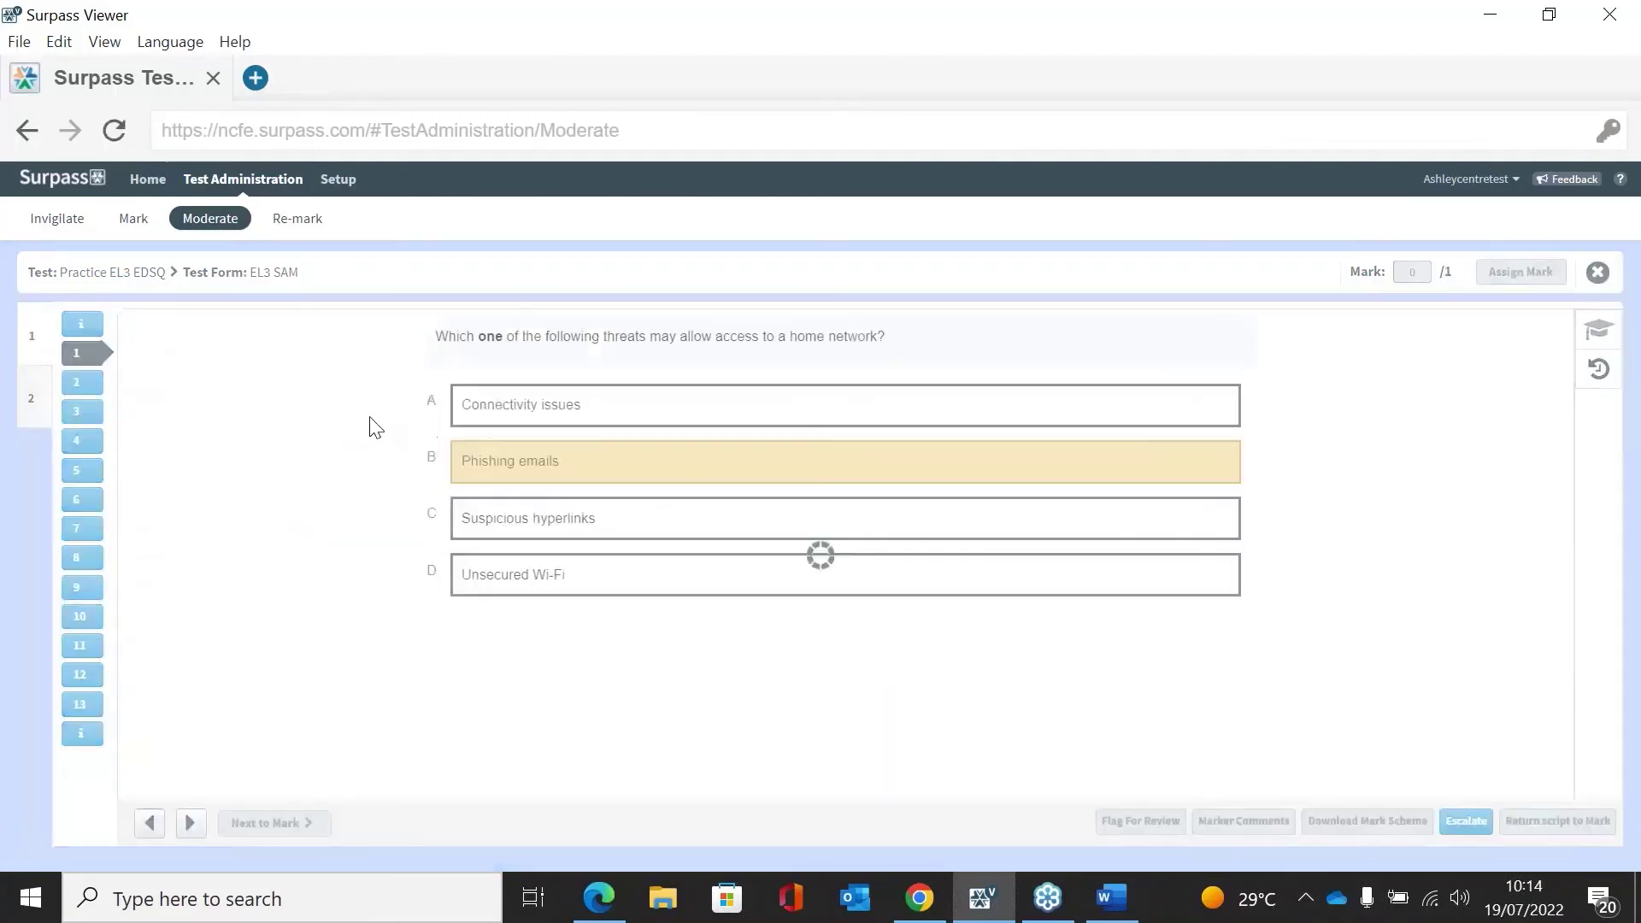
pyautogui.click(1606, 376)
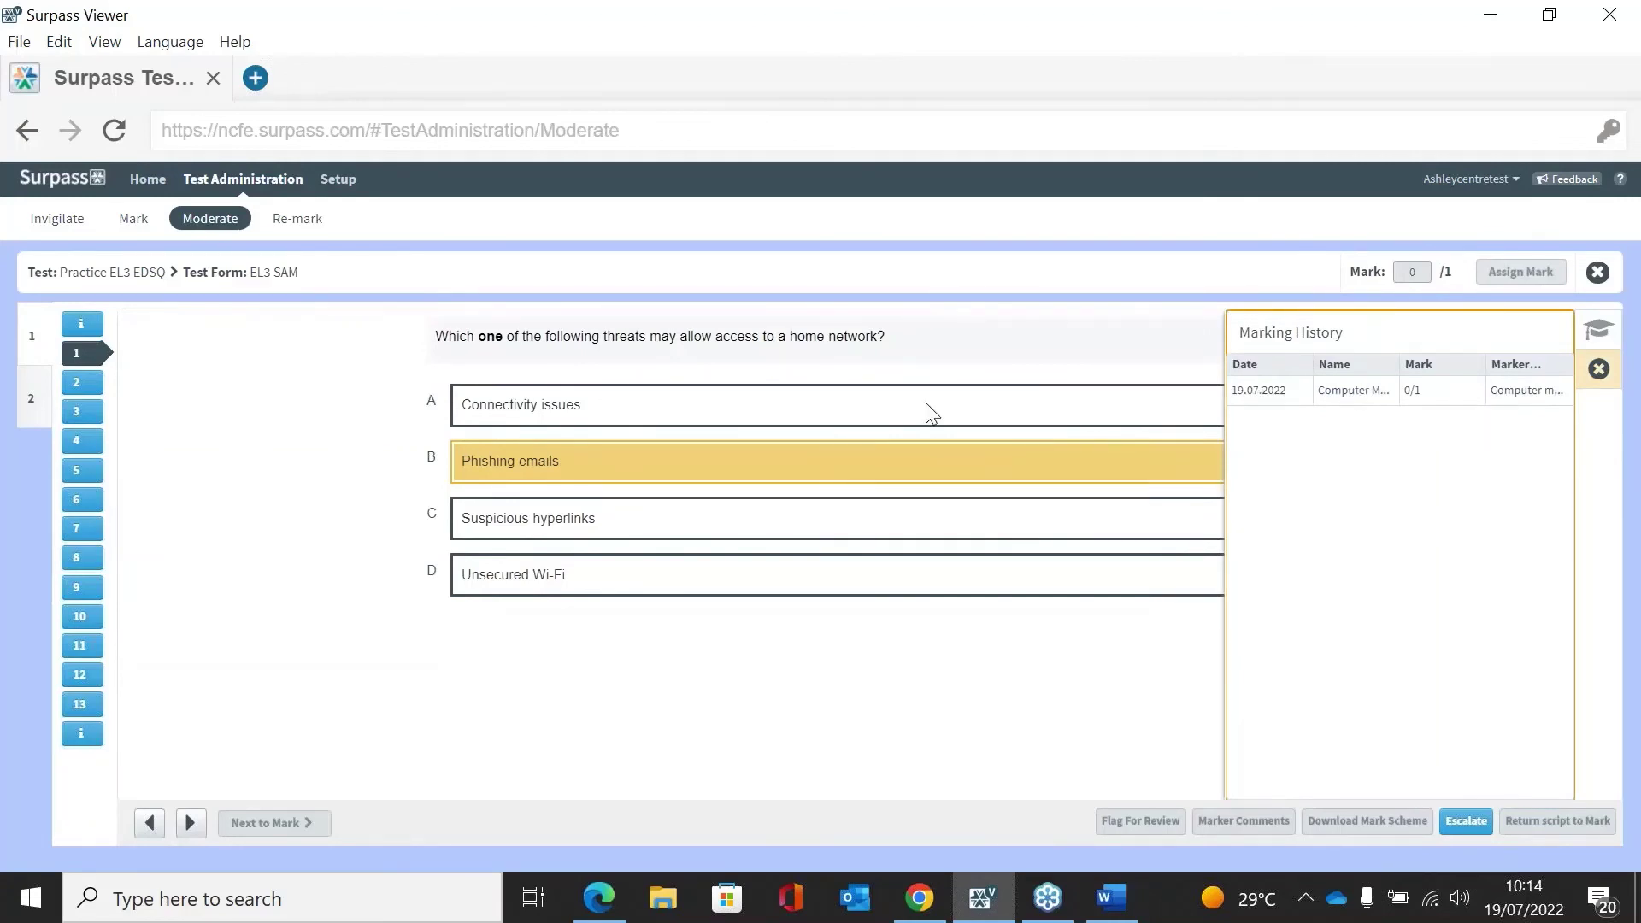
# - Open question 1 of the script's second section, check its marking history and close the history again
pyautogui.click(29, 412)
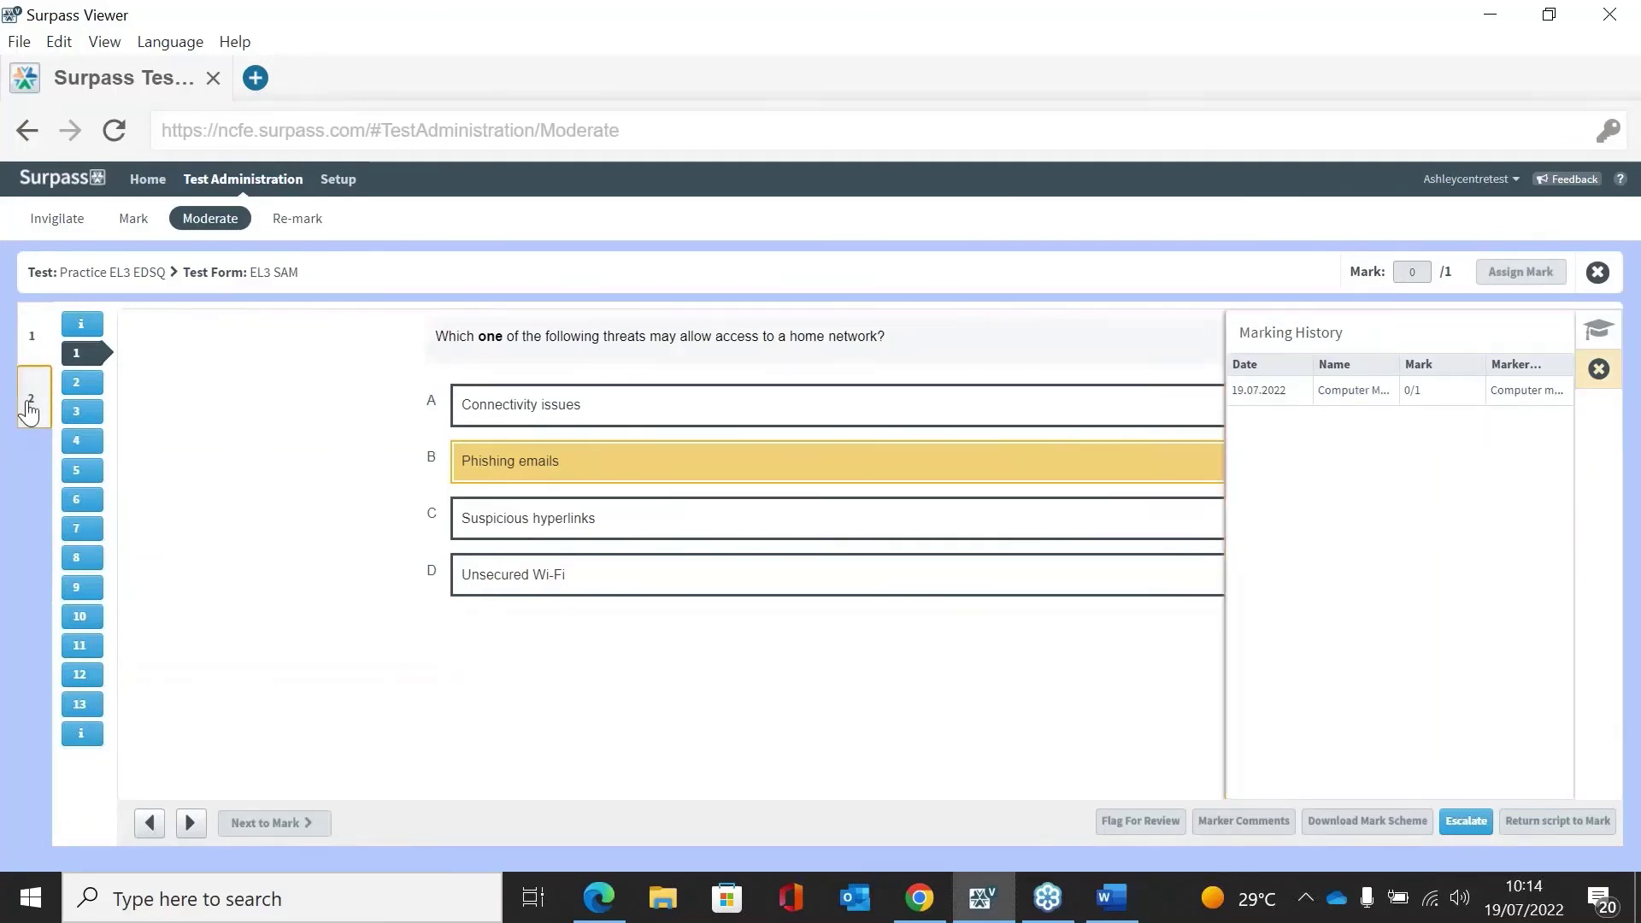
pyautogui.click(100, 359)
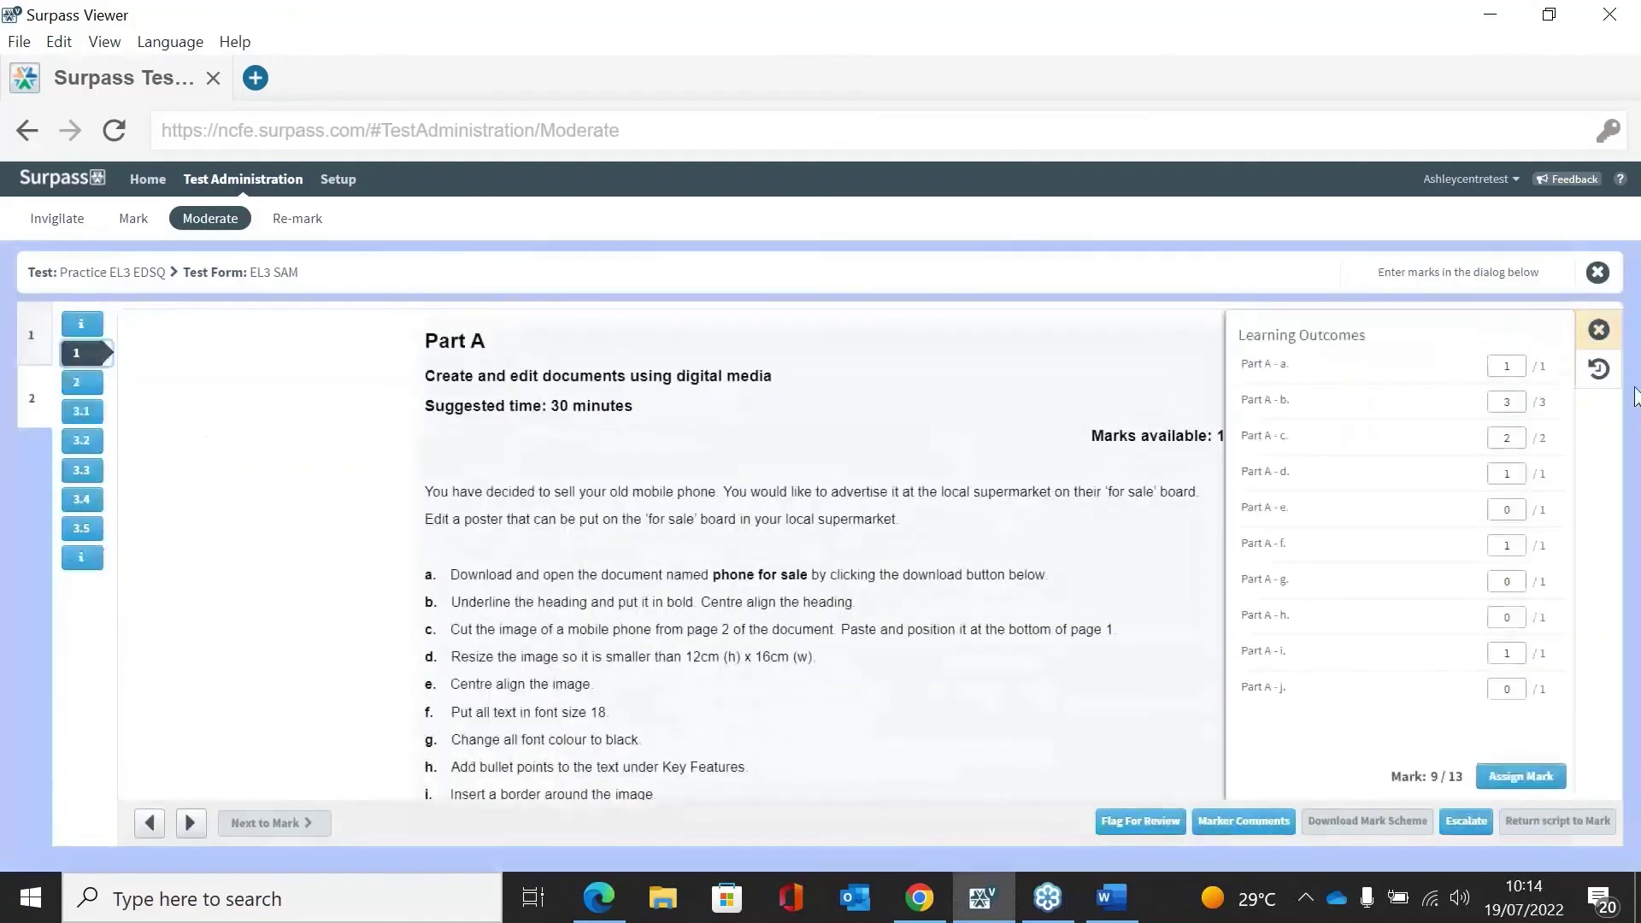
pyautogui.click(1599, 369)
pyautogui.click(1596, 386)
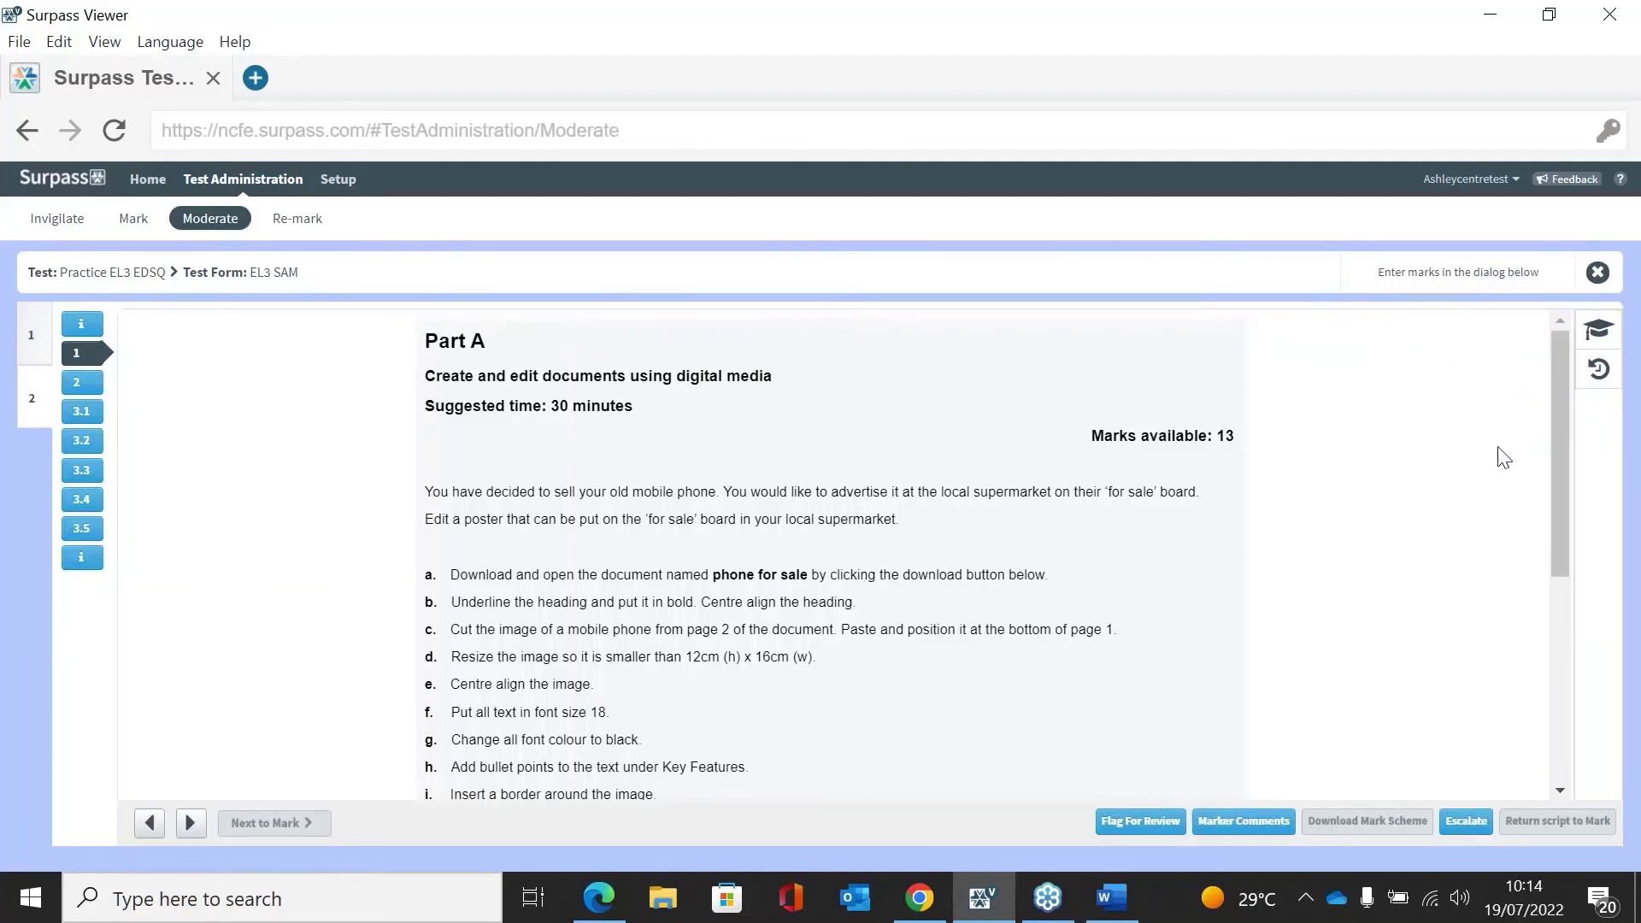
# - Review the Part A task down to the candidate's uploaded document and show its learning outcome marks
pyautogui.moveTo(1566, 402); pyautogui.dragTo(1562, 524)
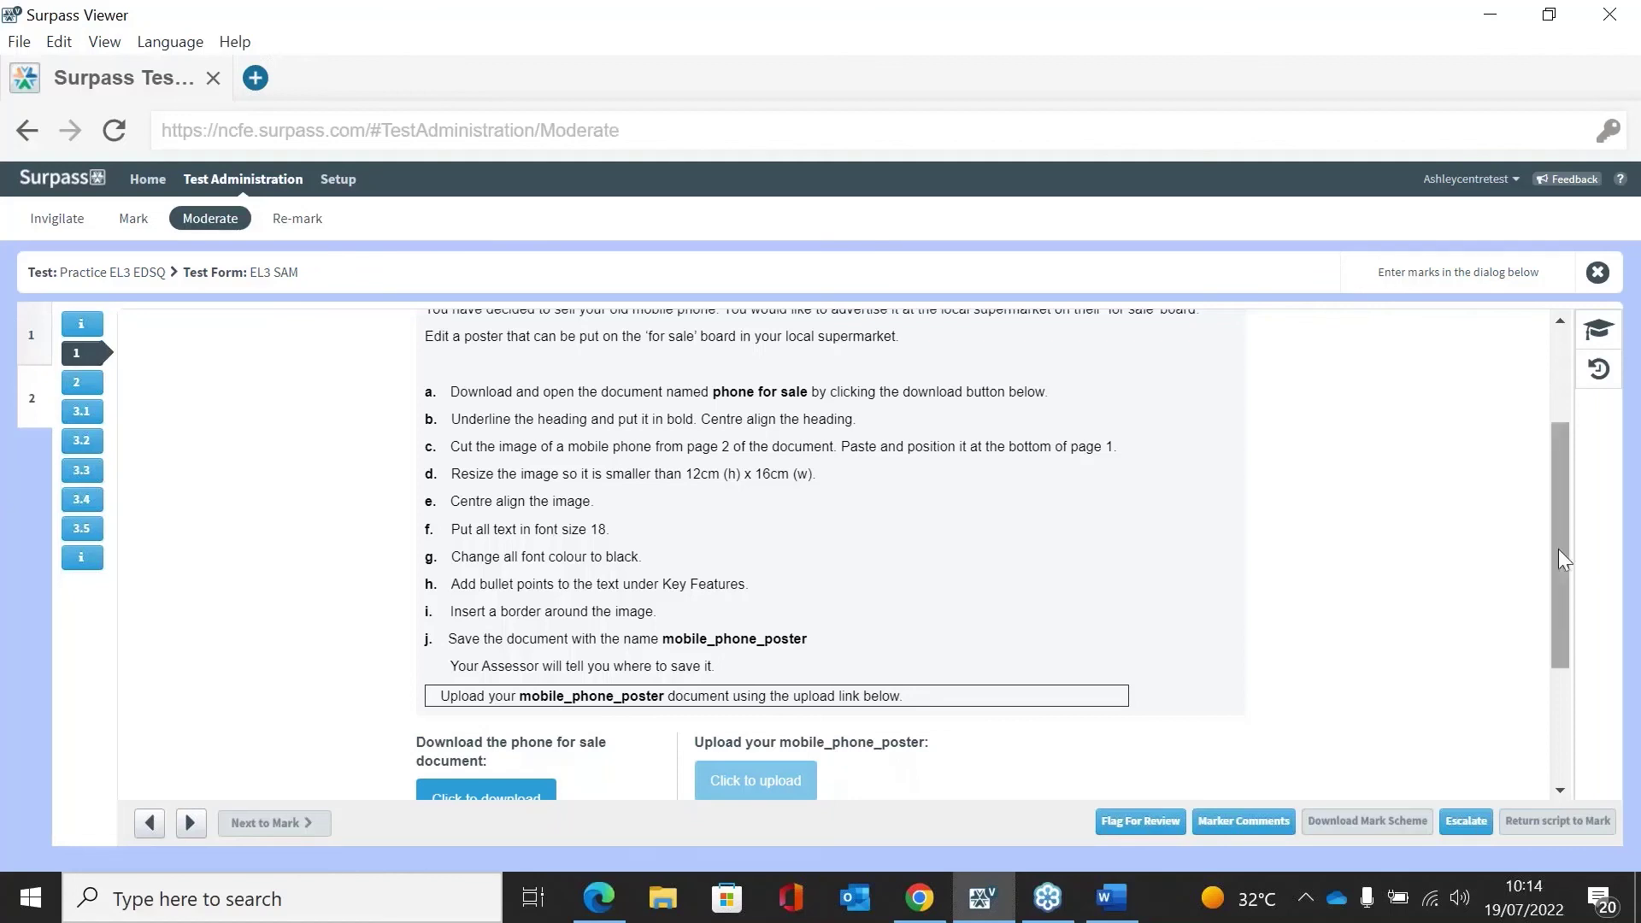
pyautogui.moveTo(1552, 557); pyautogui.dragTo(1547, 469)
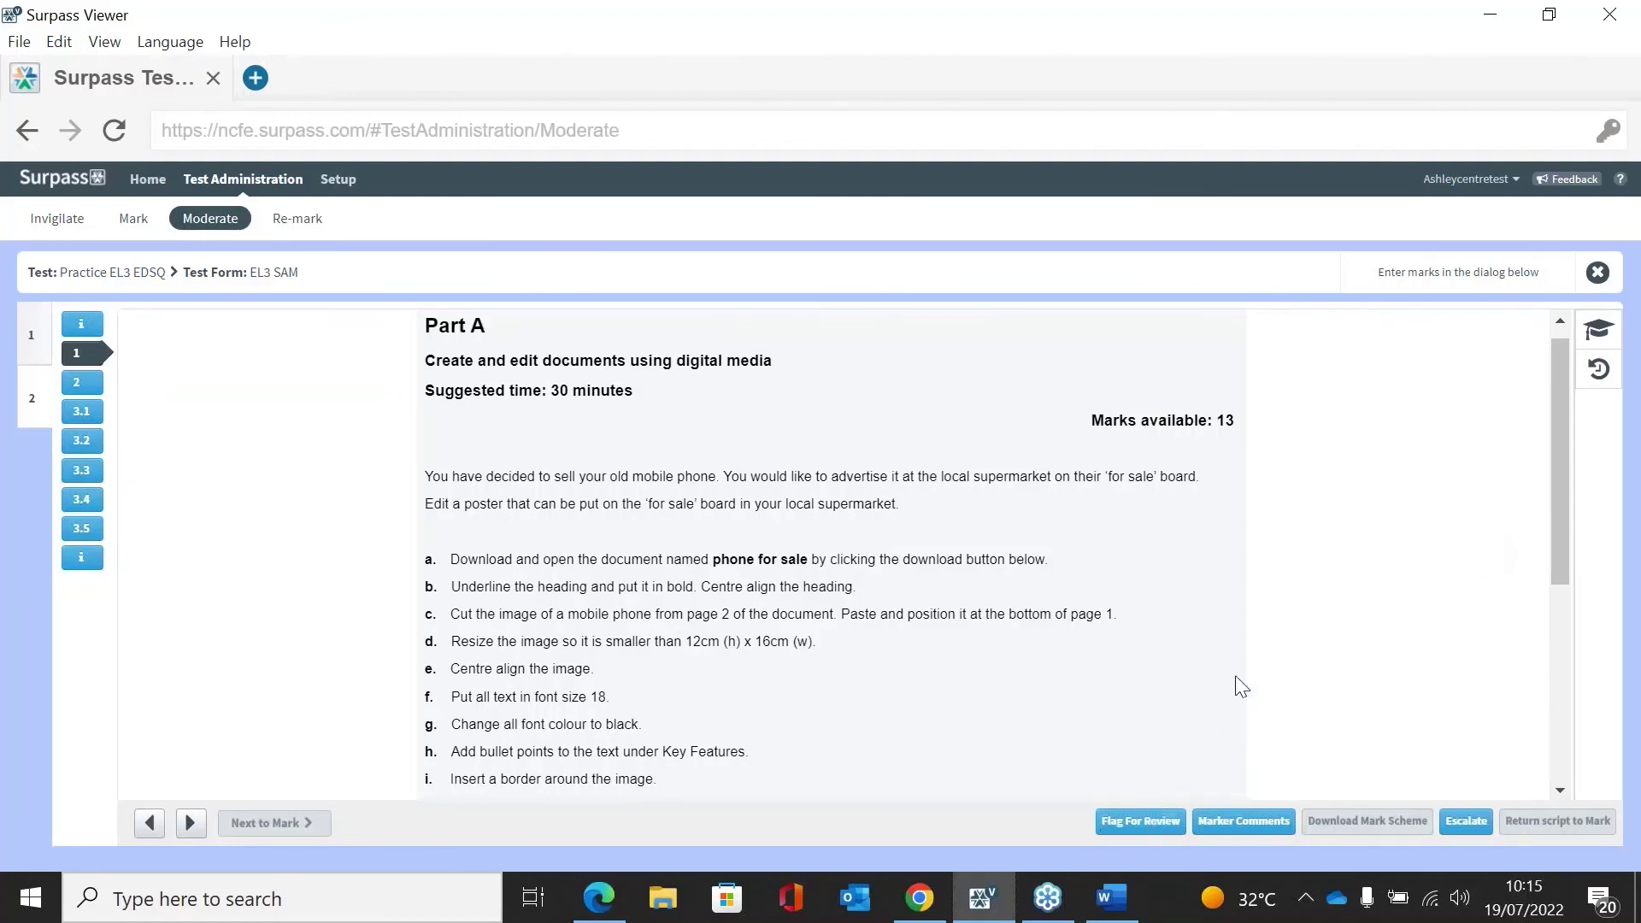
pyautogui.moveTo(1560, 492); pyautogui.dragTo(1569, 700)
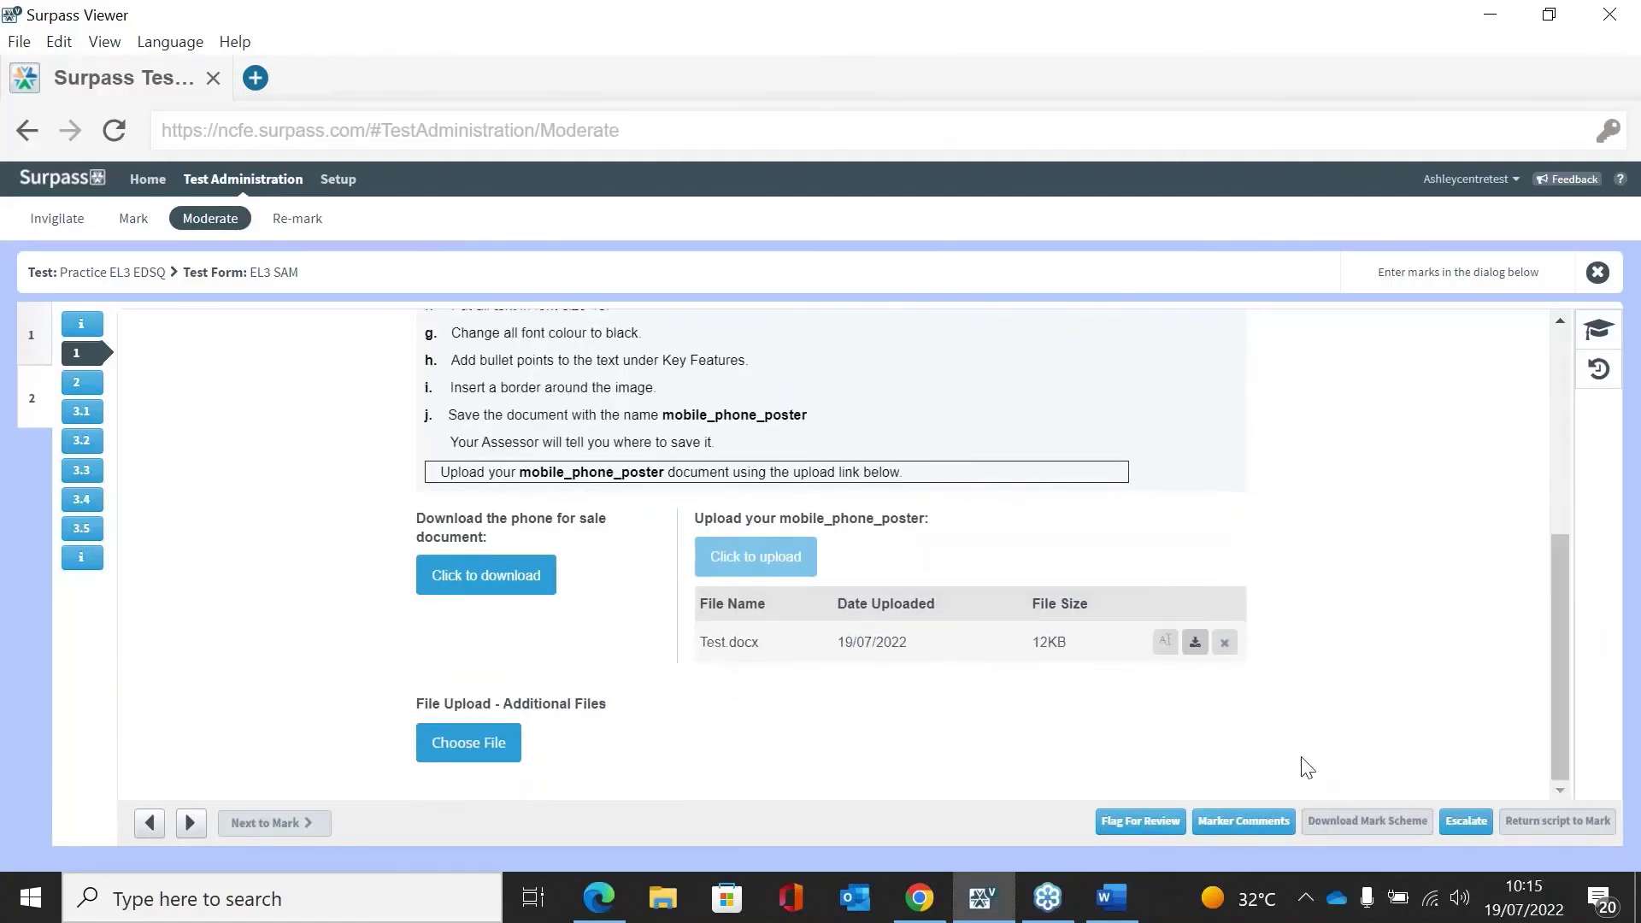
pyautogui.click(1599, 331)
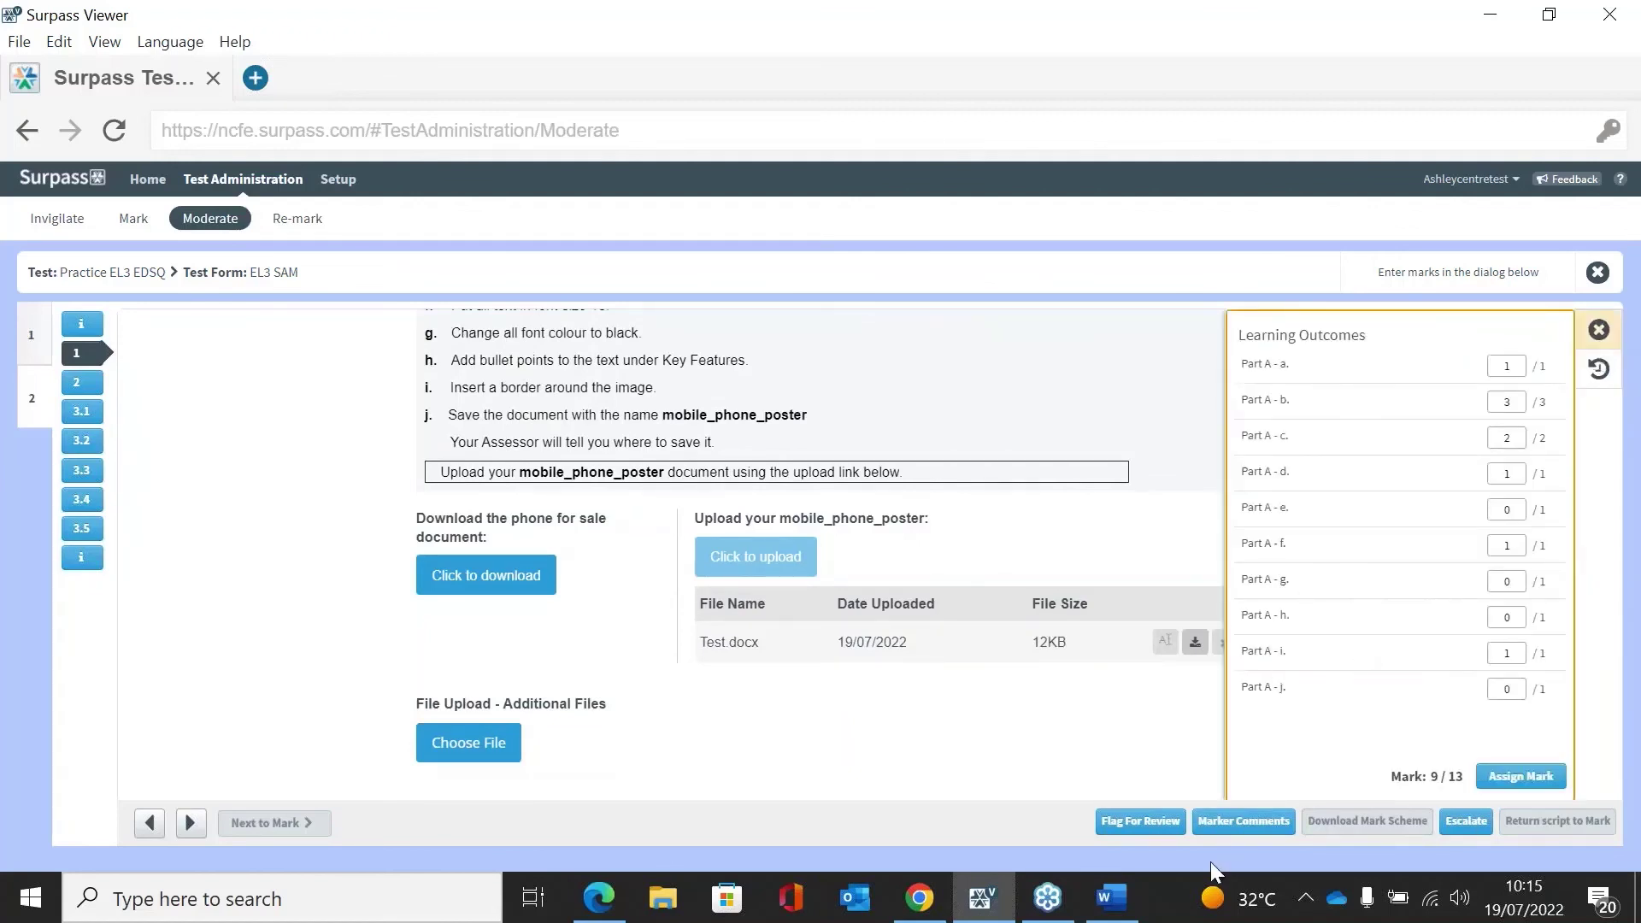
# - Open the marker comments for the Part A question and close them without adding a comment
pyautogui.click(1244, 822)
pyautogui.click(1009, 578)
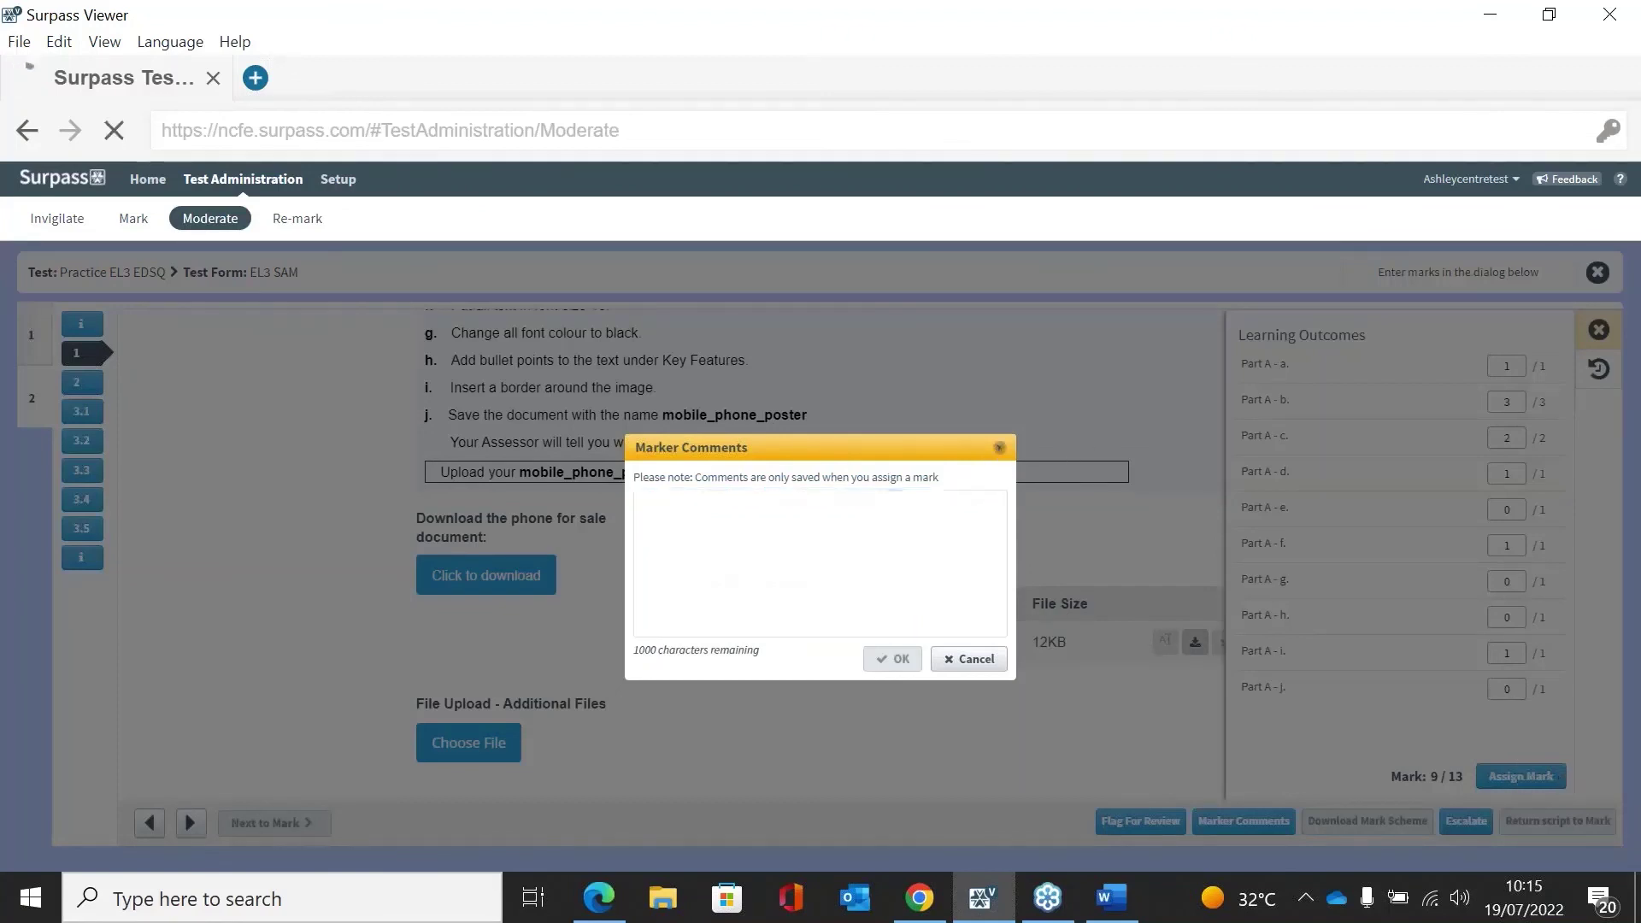
pyautogui.click(1000, 450)
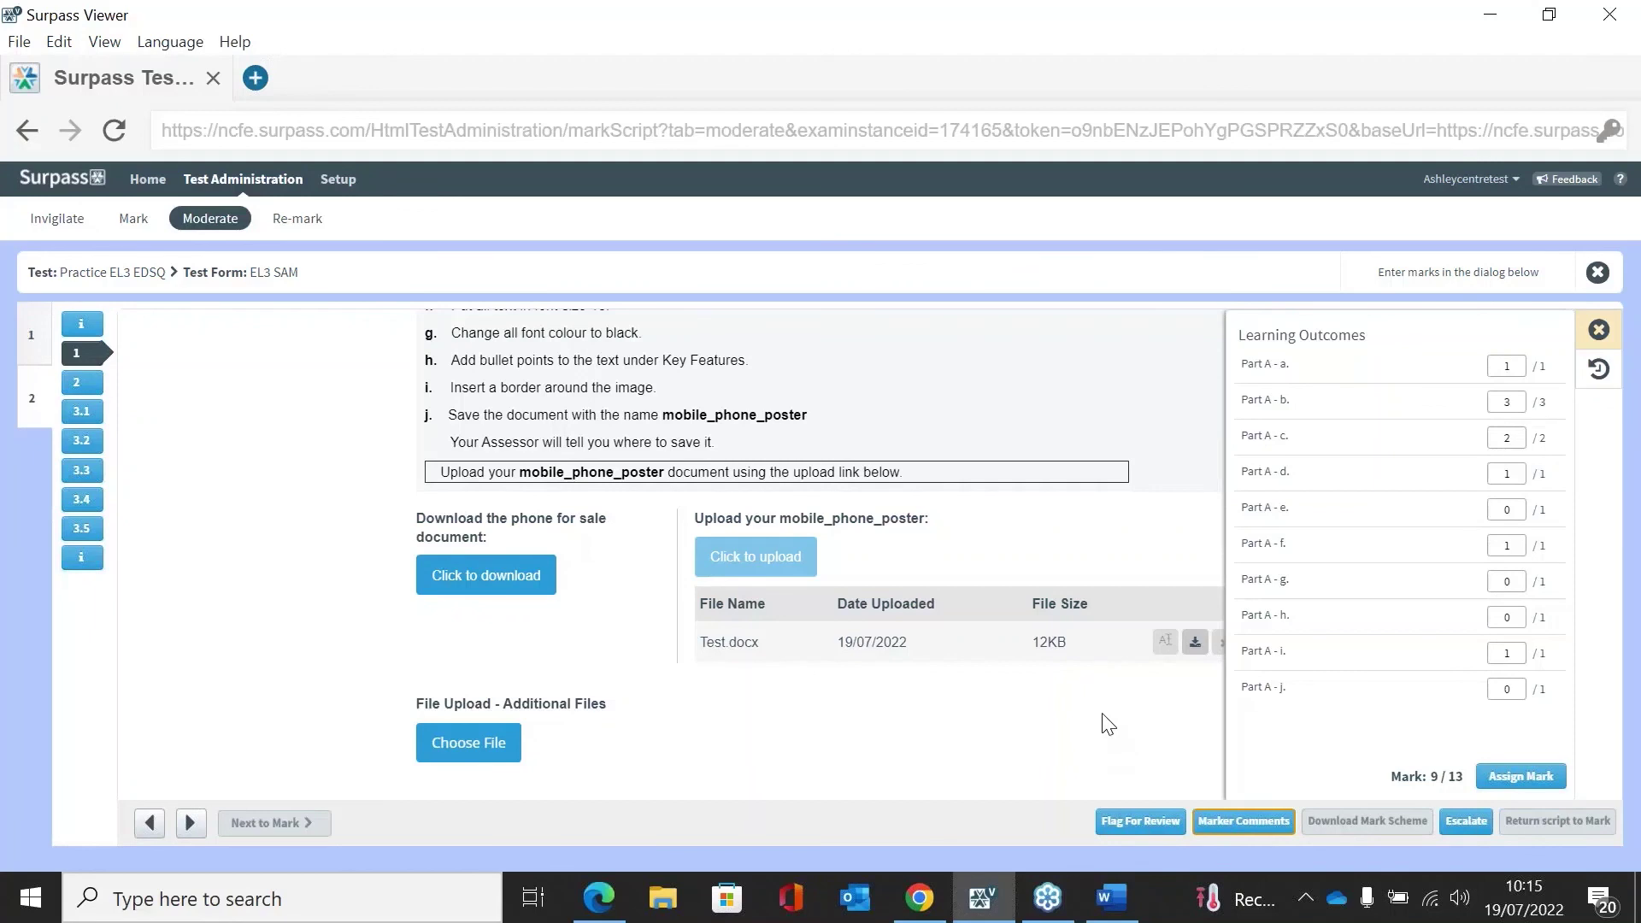
# - Close the Practice EL3 EDSQ script and open the Re-mark list
pyautogui.click(1598, 271)
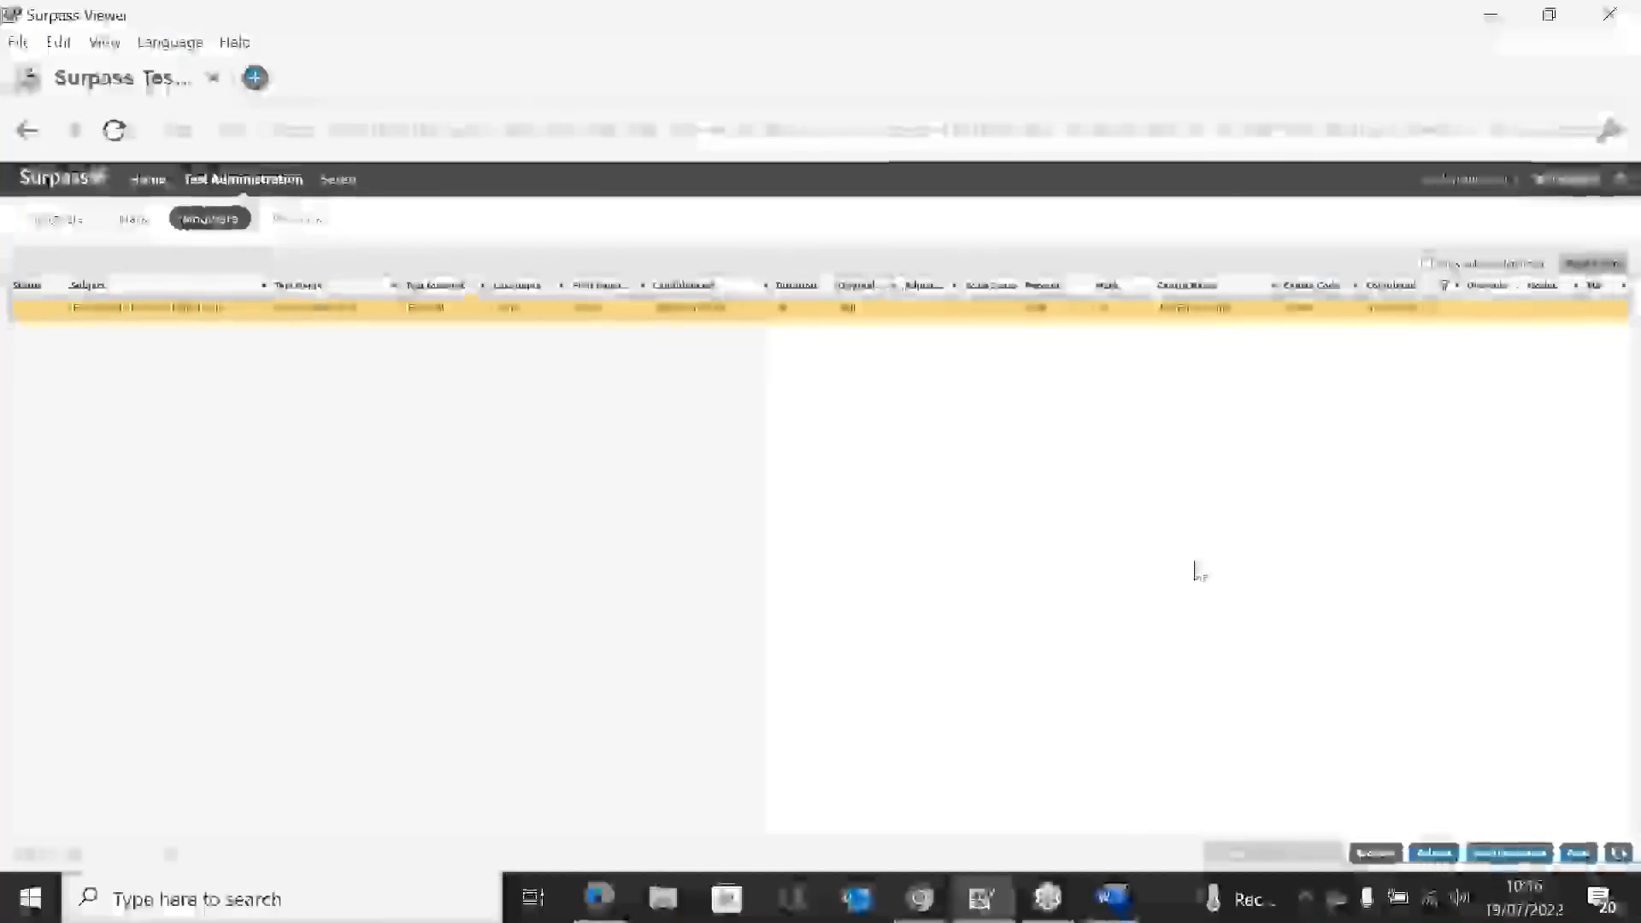
pyautogui.click(306, 227)
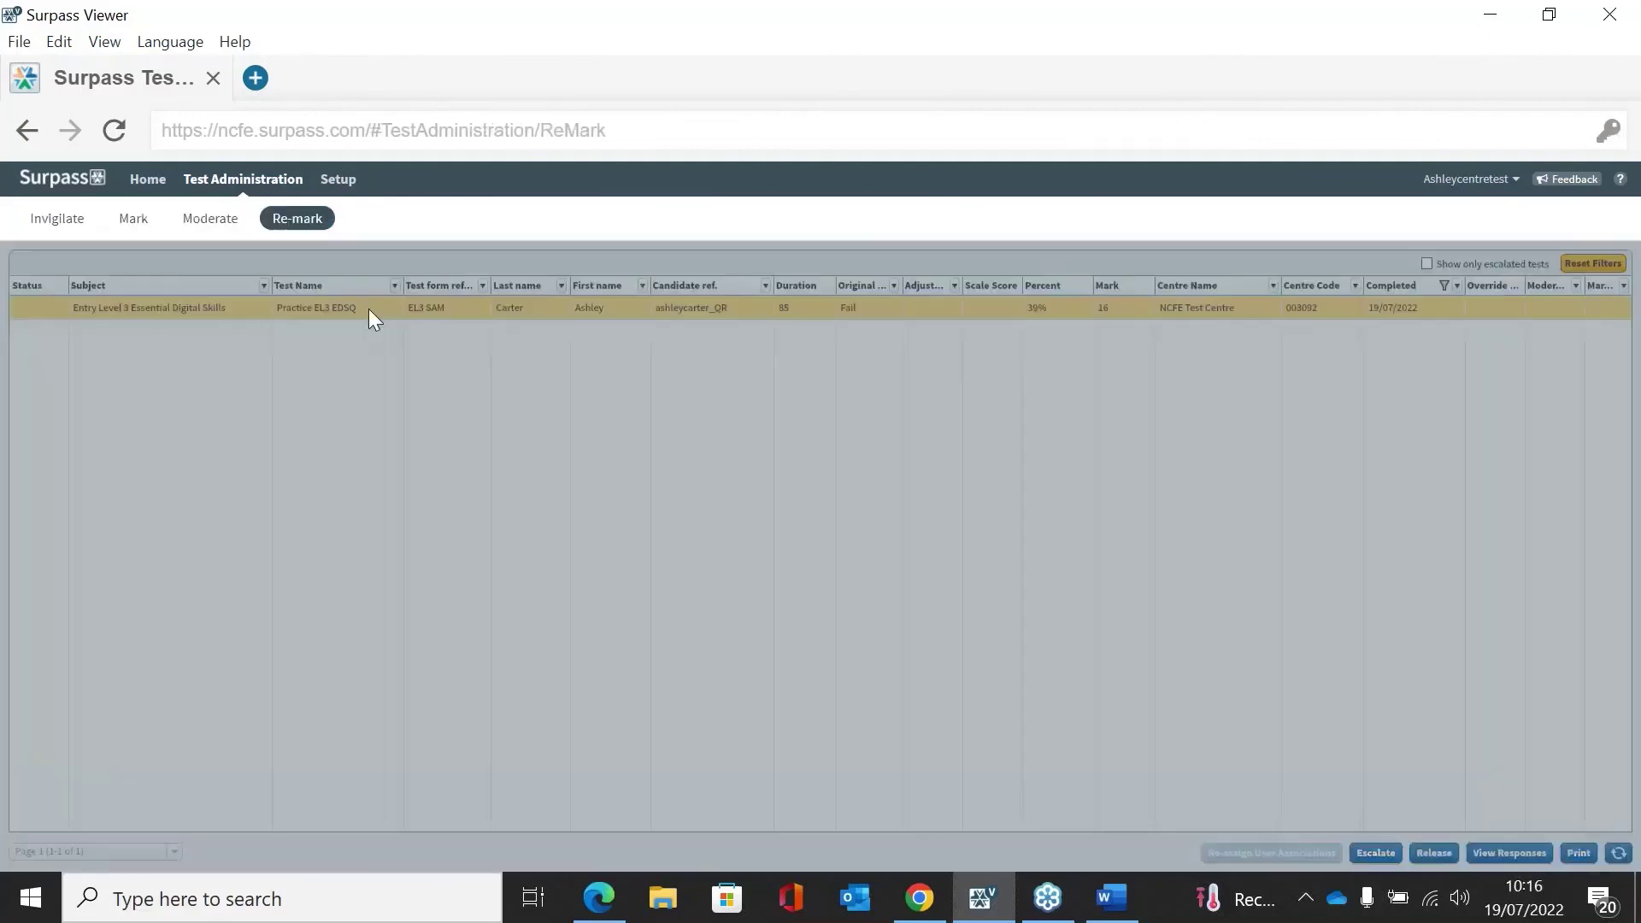